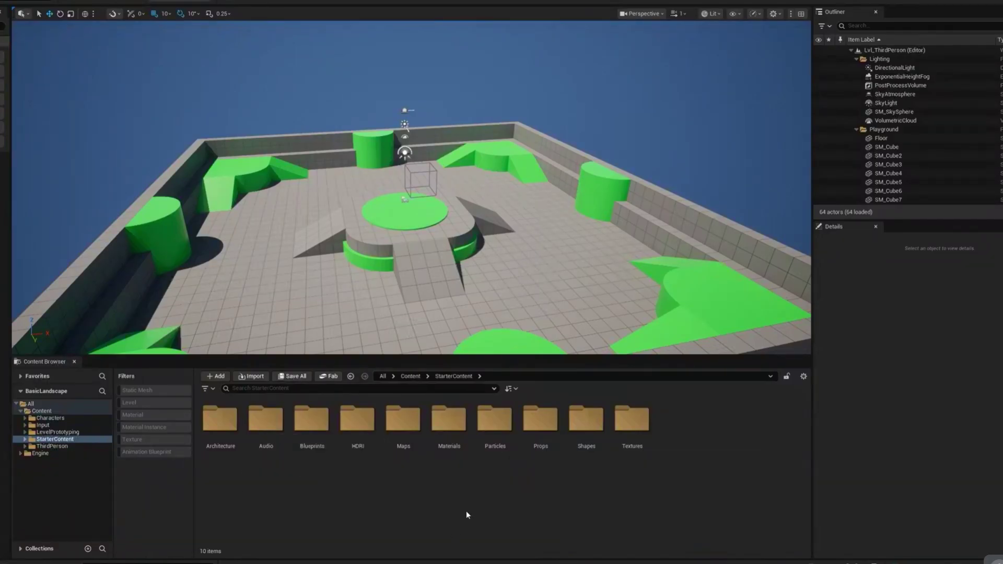
- Open the Landscape01 level and the BasicHouse level from the Content folder, and enlarge the viewport
left_click(33, 413)
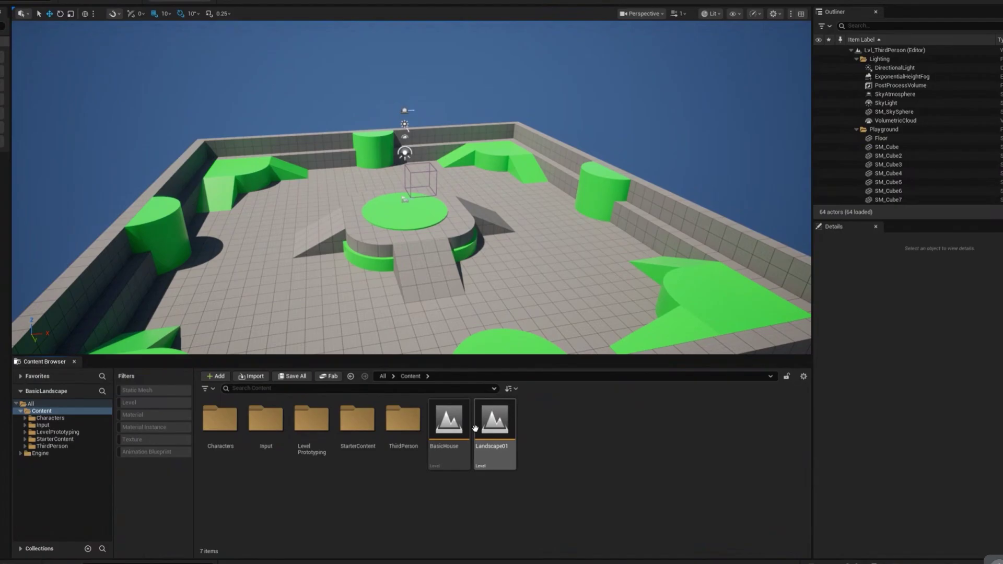
double_click(494, 420)
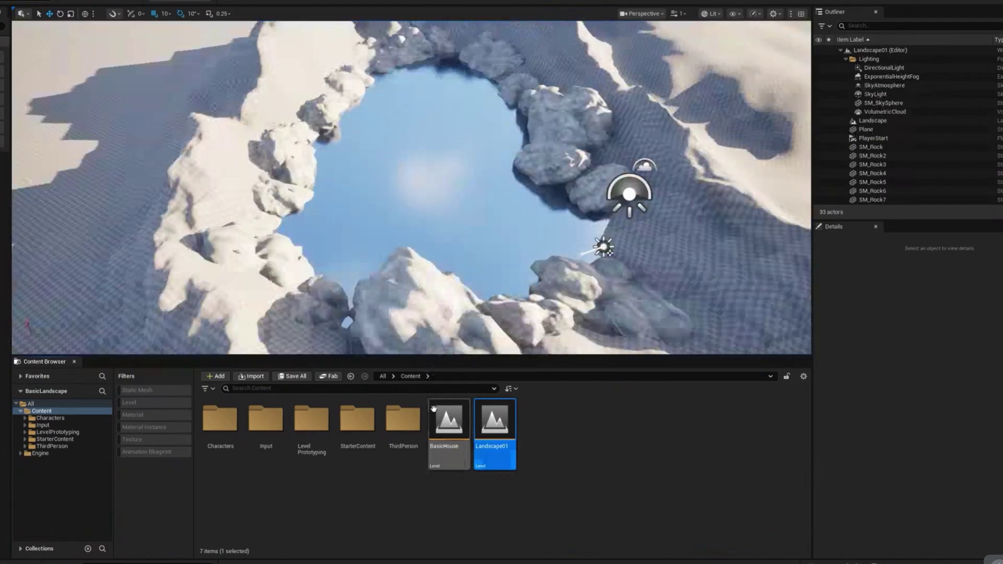
left_click(451, 423)
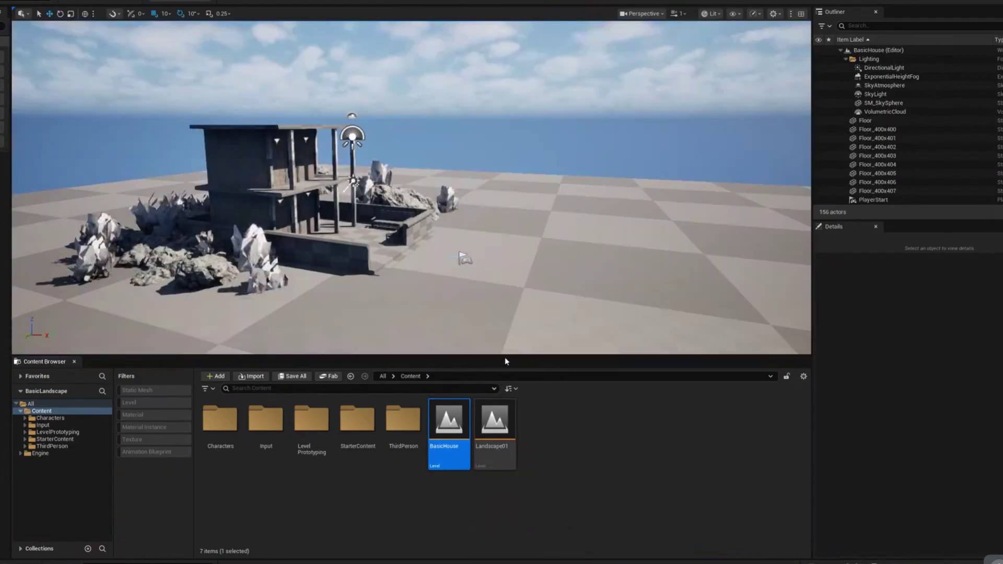
left_click_drag(506, 356, 512, 442)
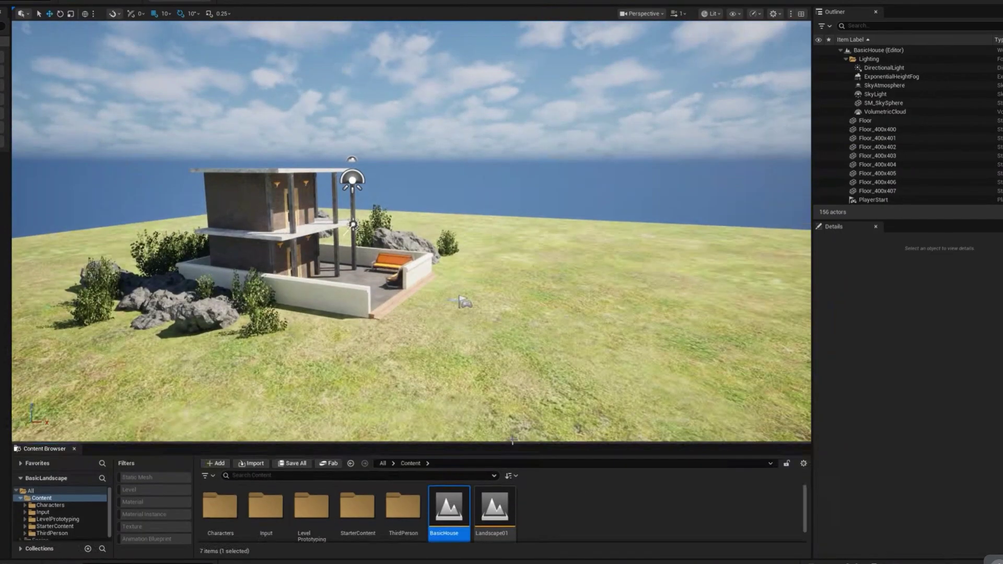
- Examine the two-storey house, its front door and its walled patio up close and from several sides
left_click_drag(606, 315, 502, 293, "alt")
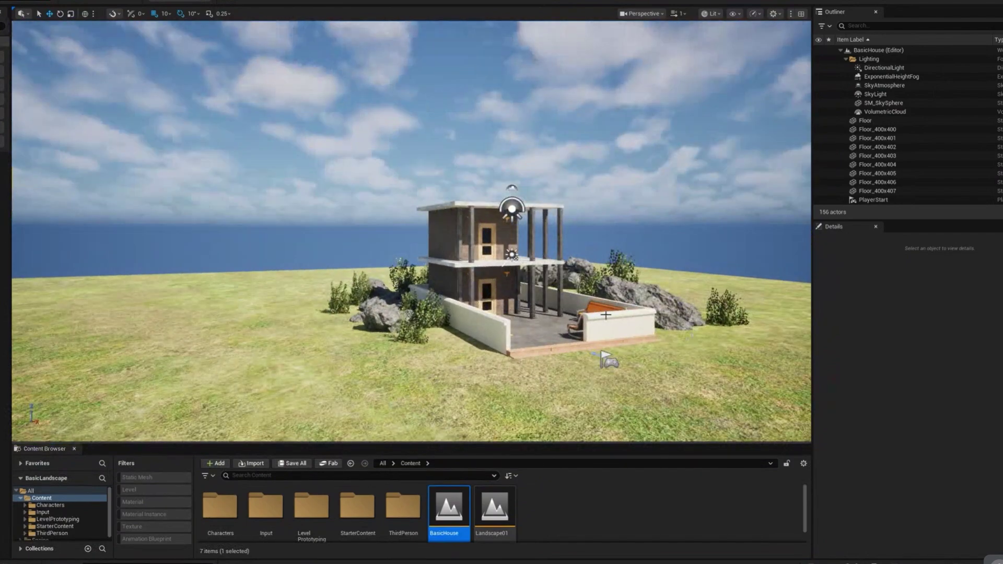
left_click(492, 287)
key("f")
left_click_drag(681, 327, 554, 319, "alt")
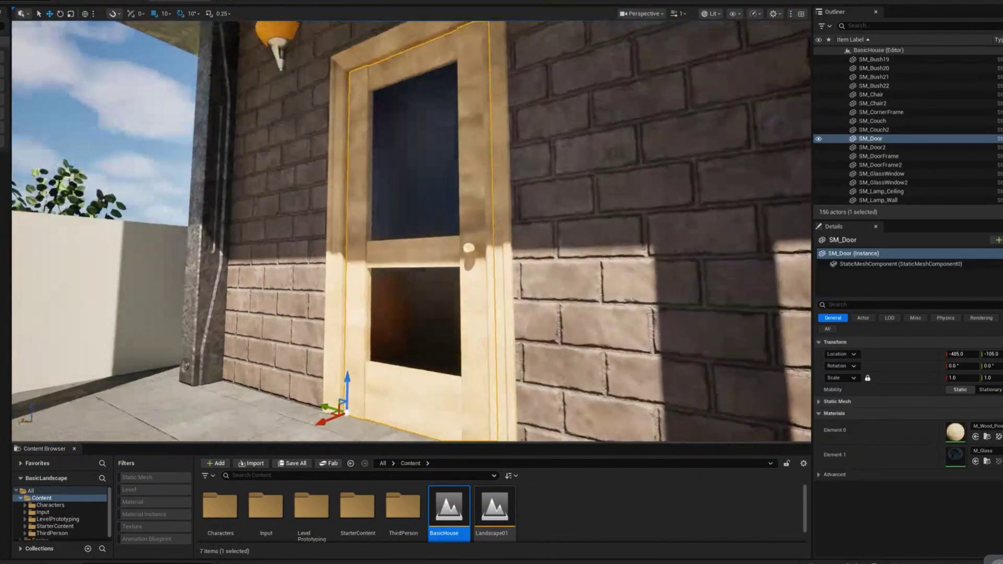
scroll(680, 327, "down", 6)
left_click_drag(681, 327, 807, 361, "alt")
left_click_drag(643, 381, 732, 345, "alt")
- Open the Landscape01 level from the Content folder and adjust the space around the viewport
left_click_drag(462, 444, 462, 353)
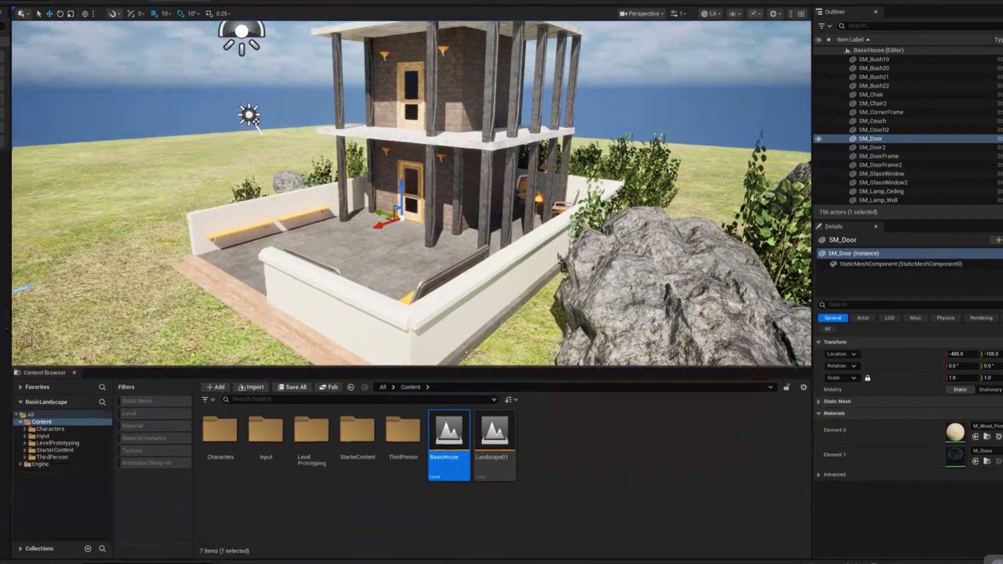
double_click(494, 412)
left_click_drag(366, 272, 290, 168, "alt")
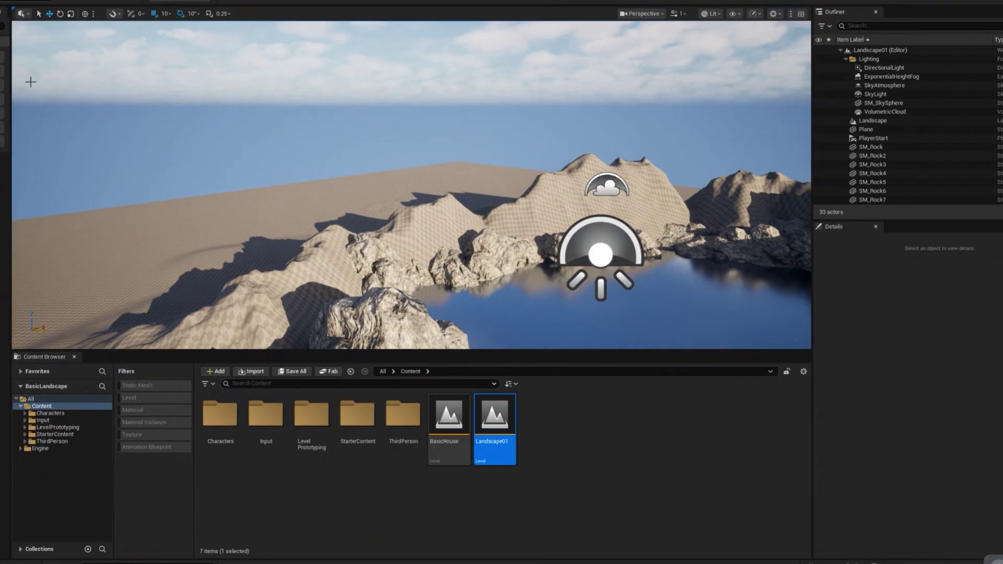
left_click_drag(9, 81, 60, 75)
- Examine the lake, the rocks along its shore and the surrounding mountains from water level and from afar
left_click_drag(230, 222, 345, 146, "alt")
scroll(242, 232, "down", 10)
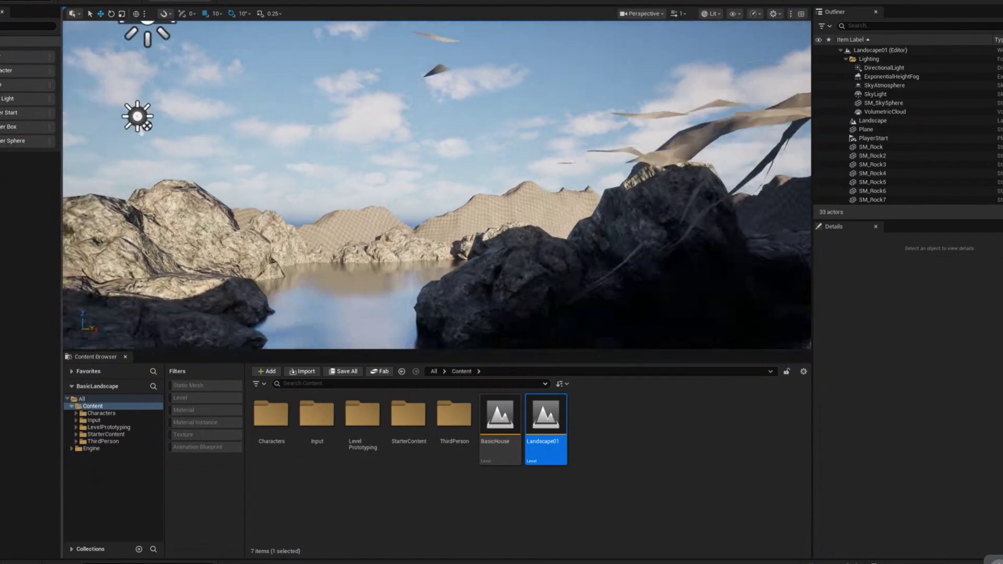
scroll(242, 232, "up", 8)
key("w")
right_click_drag(242, 232, 226, 269)
key("e")
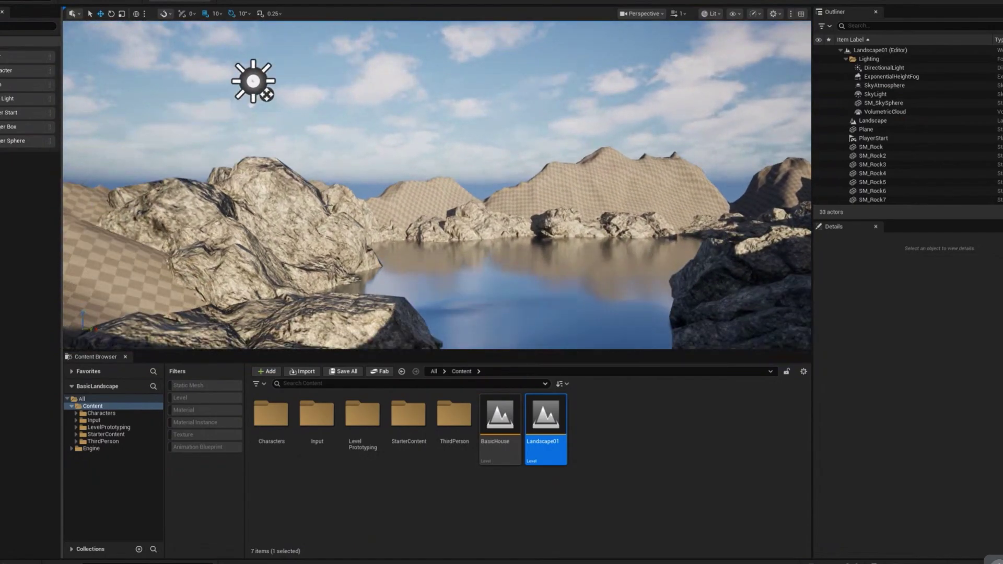
left_click_drag(401, 225, 99, 256, "alt")
right_click_drag(401, 225, 556, 226)
key("s")
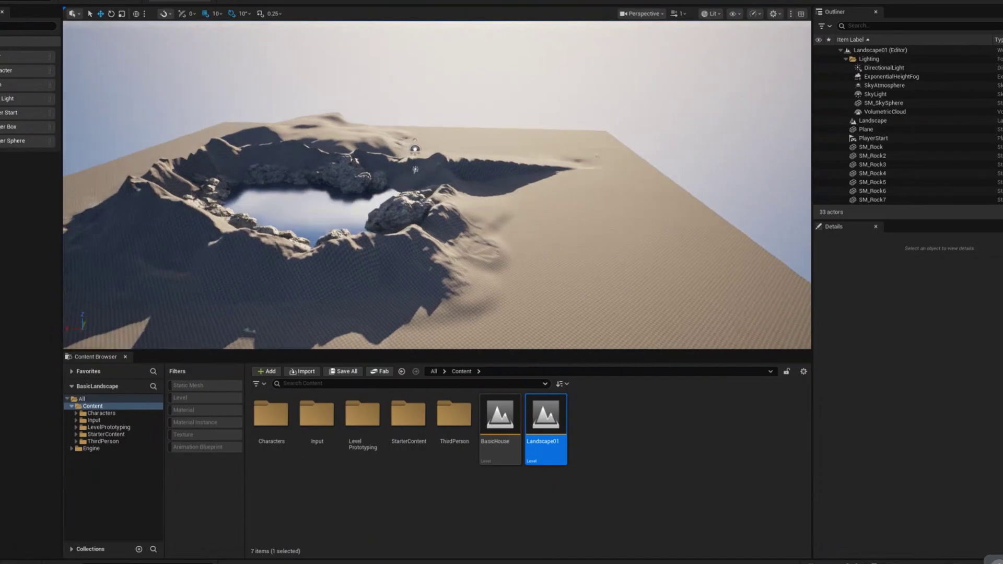
left_click_drag(436, 224, 245, 211, "alt")
- Focus on the lakeside rock SM_Rock2 and rotate the larger rock SM_Rock4 beside it
left_click(544, 239)
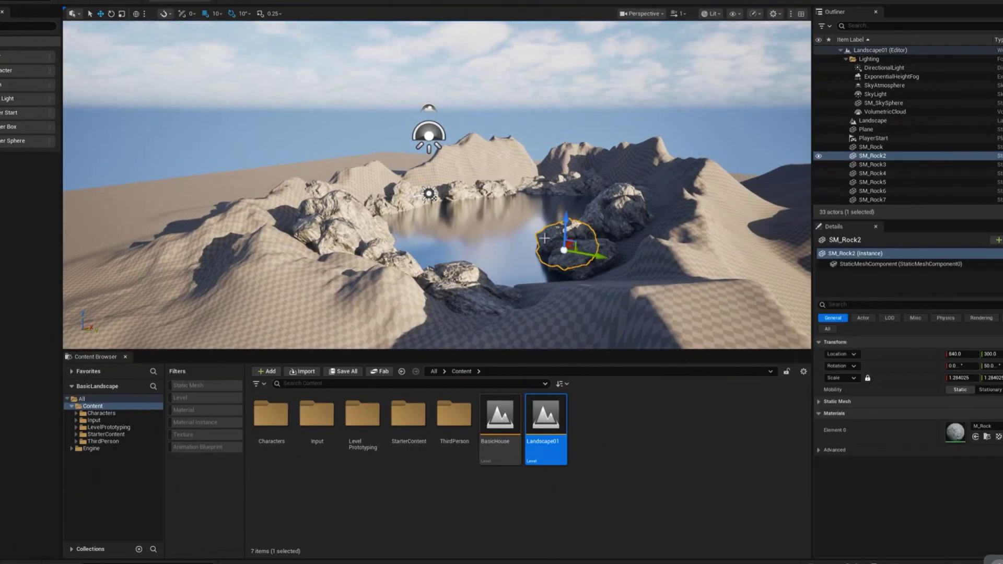
key("f")
left_click_drag(544, 237, 661, 209, "alt")
right_click_drag(542, 208, 272, 206)
right_click_drag(526, 193, 524, 200)
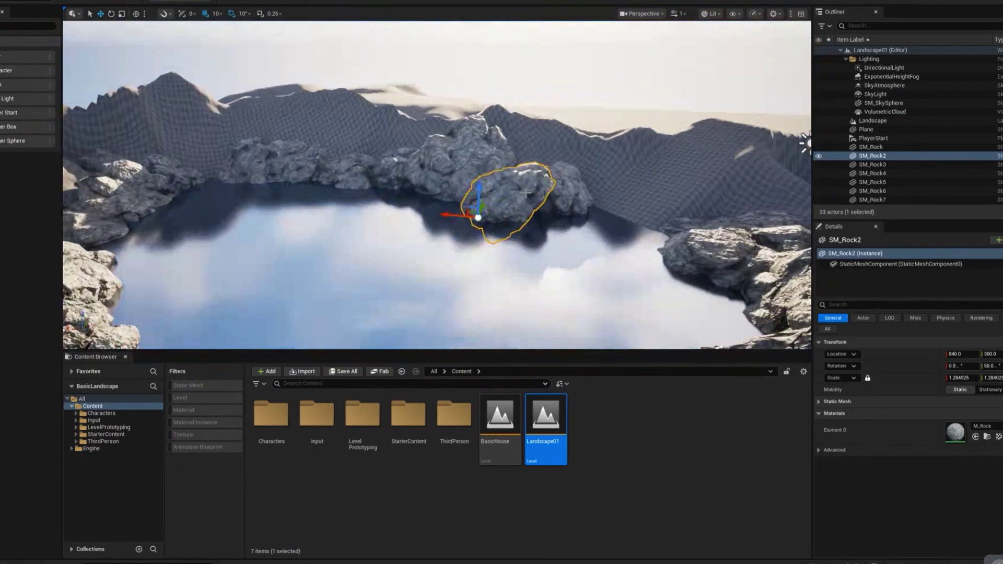
left_click(455, 155)
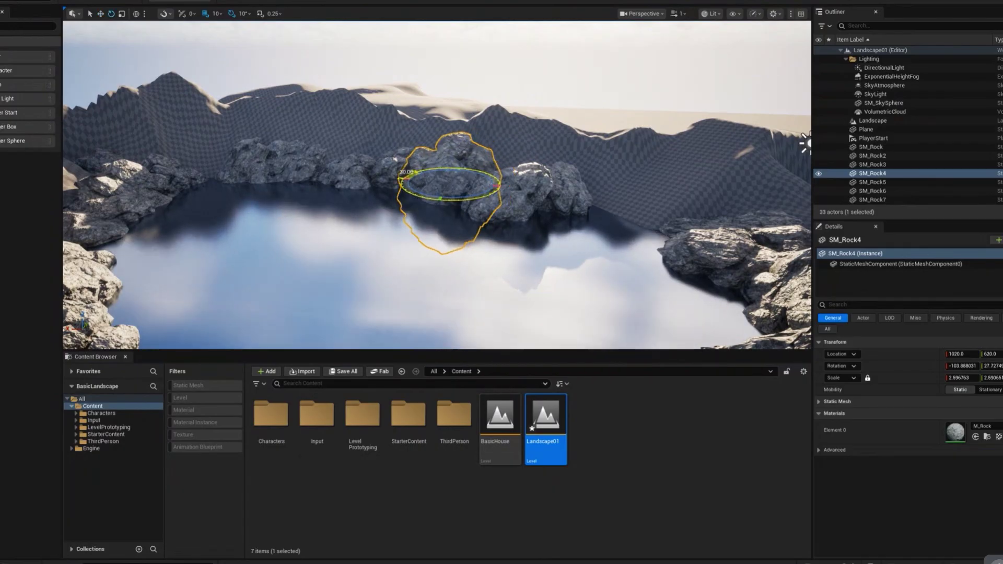
- Move and rotate the rock SM_Rock5 at the edge of the lake
left_click(579, 56)
right_click_drag(487, 134, 413, 135)
right_click_drag(578, 186, 579, 188)
key("w")
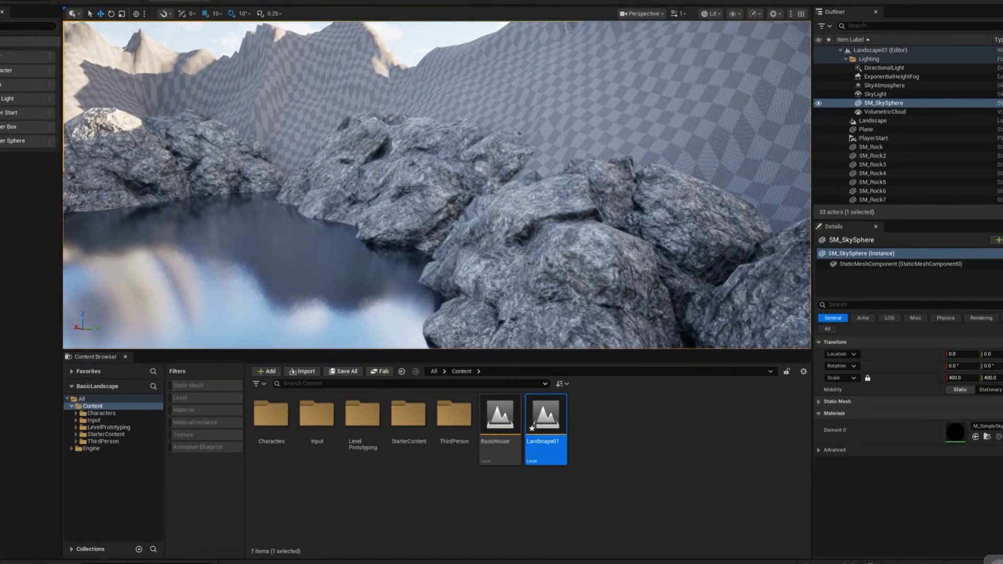
left_click(413, 180)
left_click_drag(401, 296, 377, 321)
key("a")
mouse_move(397, 254)
right_mouse_down()
mouse_move(407, 253)
mouse_move(398, 254)
right_mouse_up()
left_click_drag(307, 291, 319, 285)
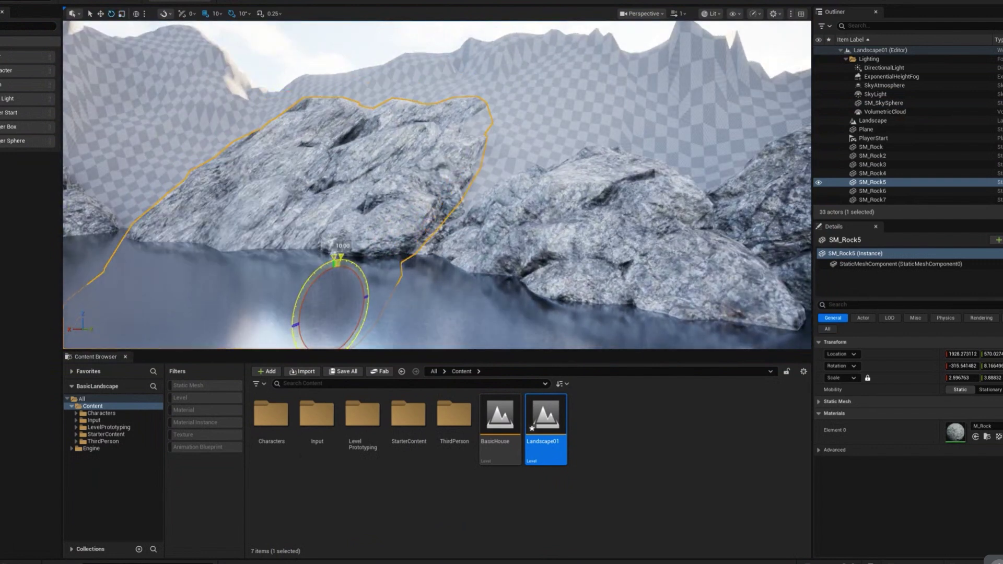
- Reposition SM_Rock5 horizontally against the lake's shoreline and the neighbouring rocks
right_click_drag(515, 210, 504, 210)
key("d")
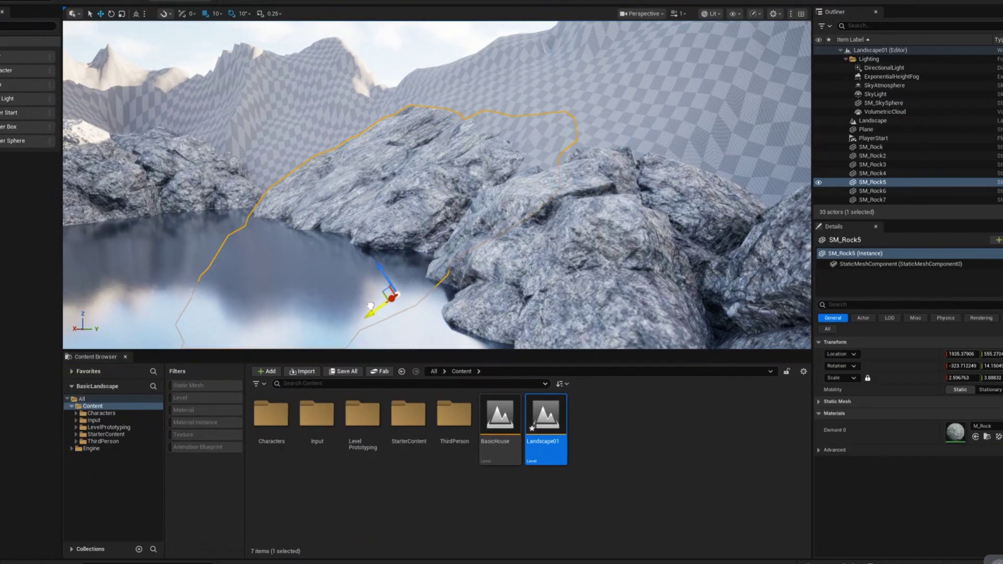
key("a")
right_click_drag(335, 312, 424, 328)
key("s")
left_click_drag(330, 257, 334, 280)
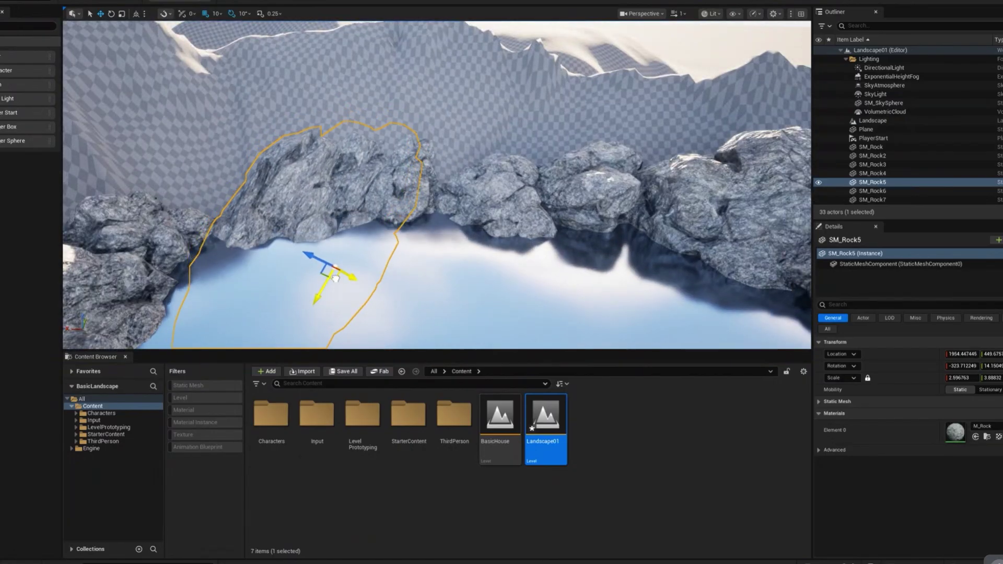
- Examine the whole terrain from outside the mountain ring around the lake
left_click(472, 285)
right_click_drag(472, 285, 554, 248)
key("s")
key("a")
left_click(685, 112)
right_click_drag(587, 313, 608, 332)
key("s")
key("s")
key("a")
left_click_drag(466, 351, 469, 390)
key("a")
right_click_drag(479, 354, 528, 327)
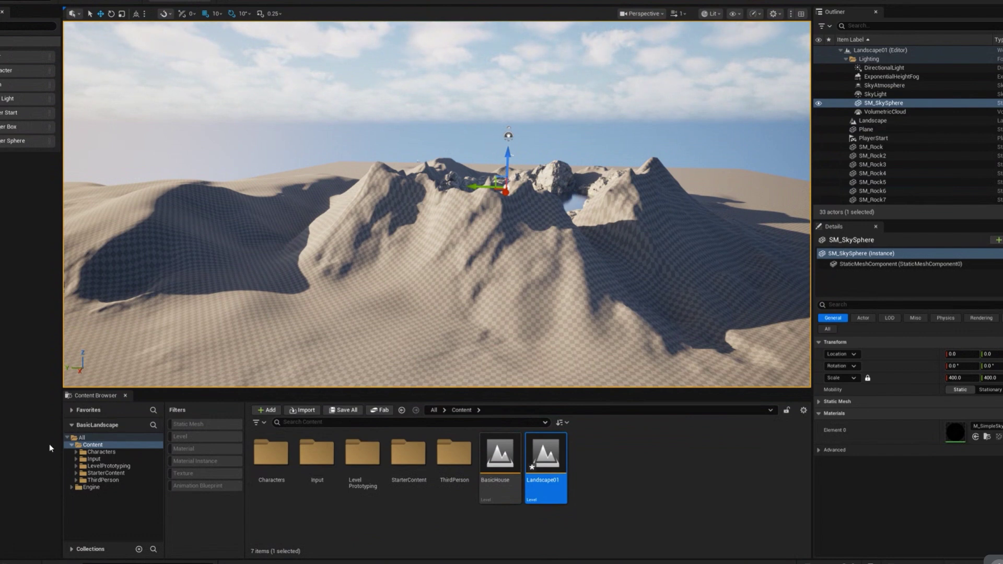
- Open the Materials folder inside StarterContent, enlarge the asset area and browse the available materials
left_click(100, 472)
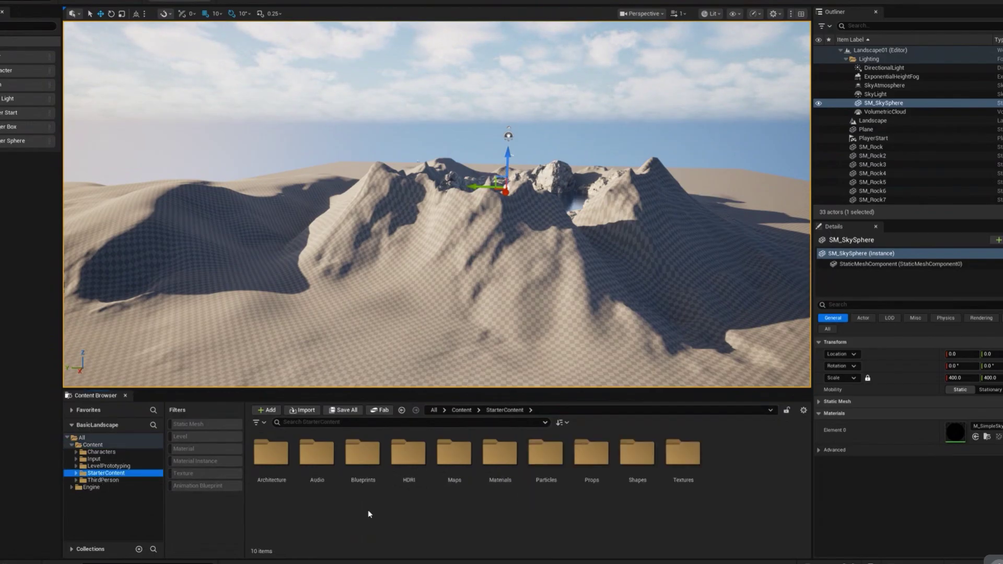
double_click(504, 462)
left_click_drag(340, 389, 340, 301)
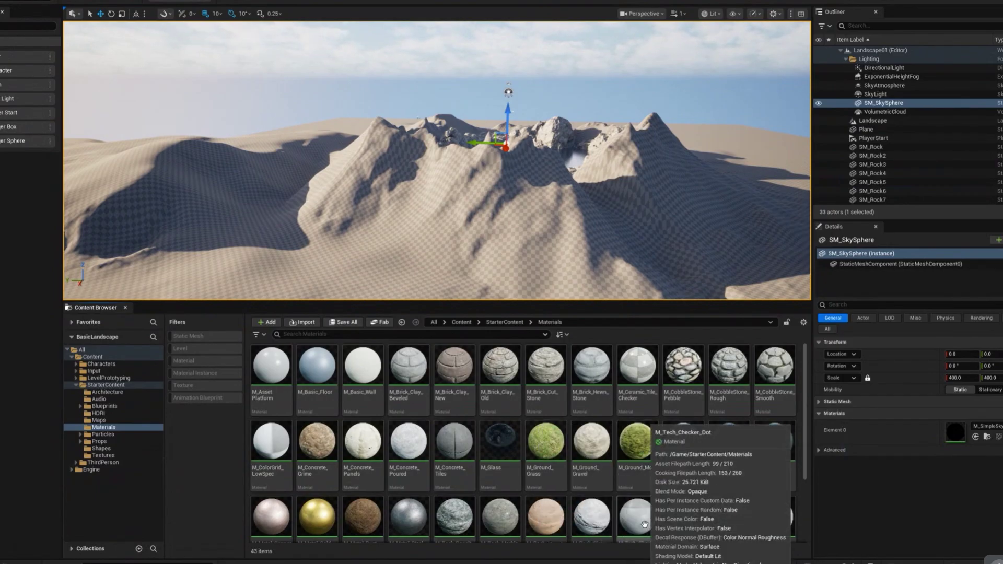
scroll(644, 524, "down", 3)
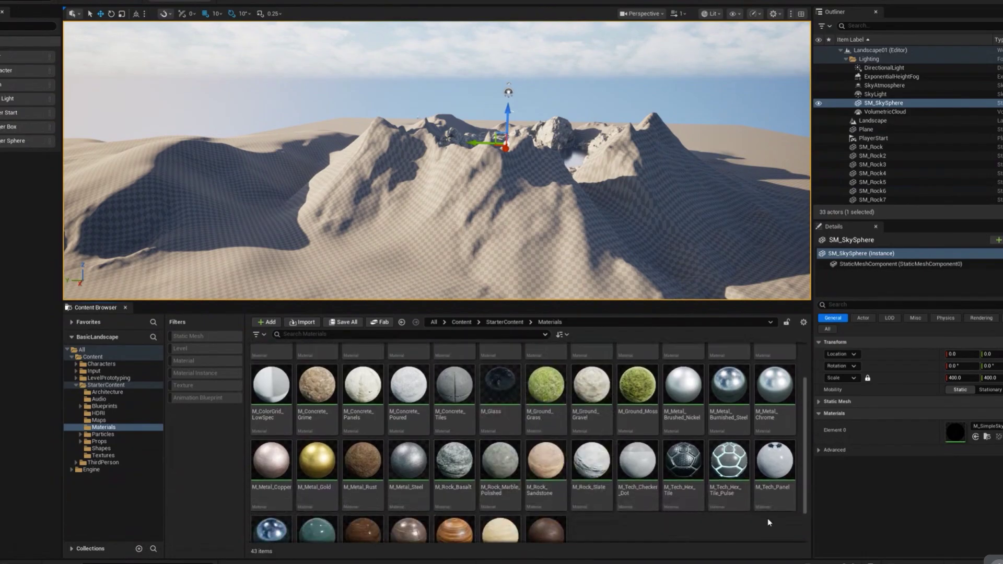
scroll(745, 508, "up", 3)
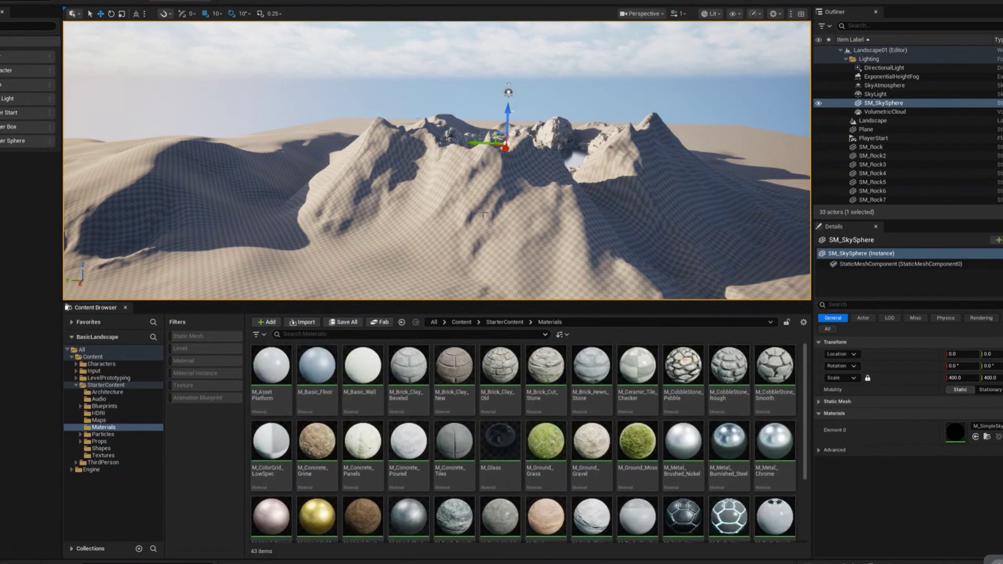
- Try to apply the M_Ground_Grass material directly to the landscape terrain
left_click(450, 199)
left_click_drag(585, 219, 566, 251, "alt")
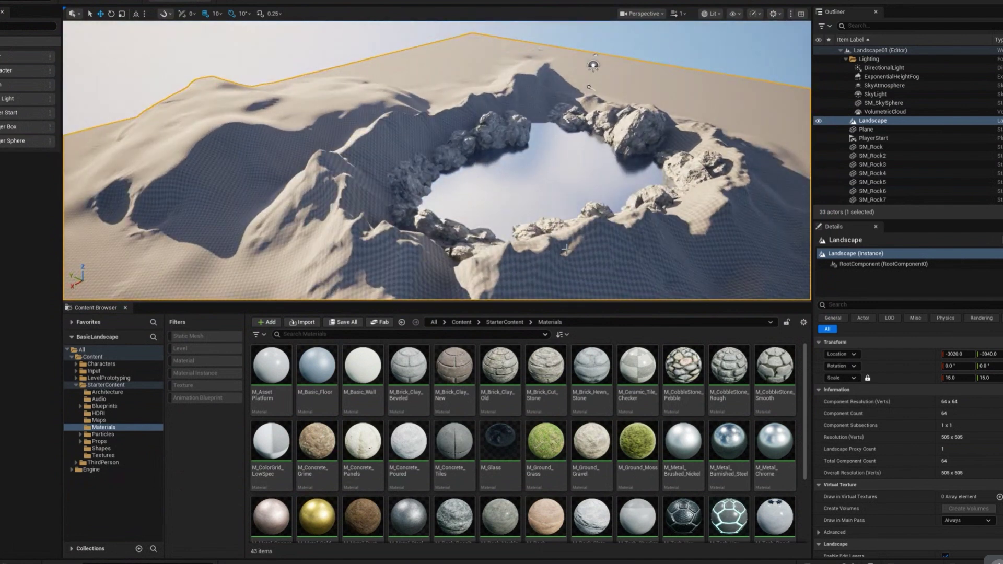
left_click_drag(545, 441, 362, 241)
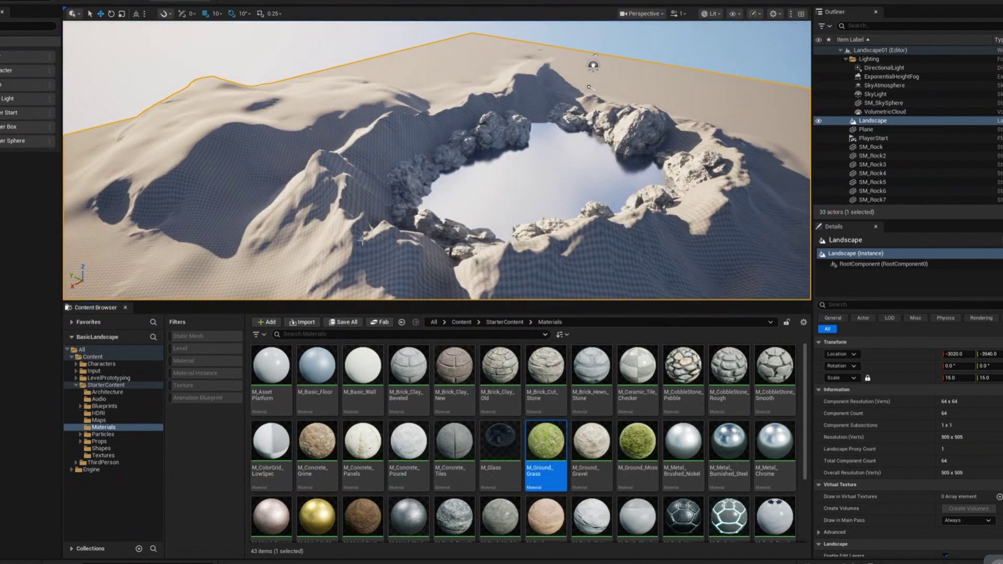
- Try the M_Ground_Grass and M_Ground_Moss materials in turn on a rock at the lake's edge, undoing each application
left_click_drag(405, 297, 360, 253, "alt")
right_click_drag(437, 160, 441, 201)
left_click_drag(546, 439, 371, 202)
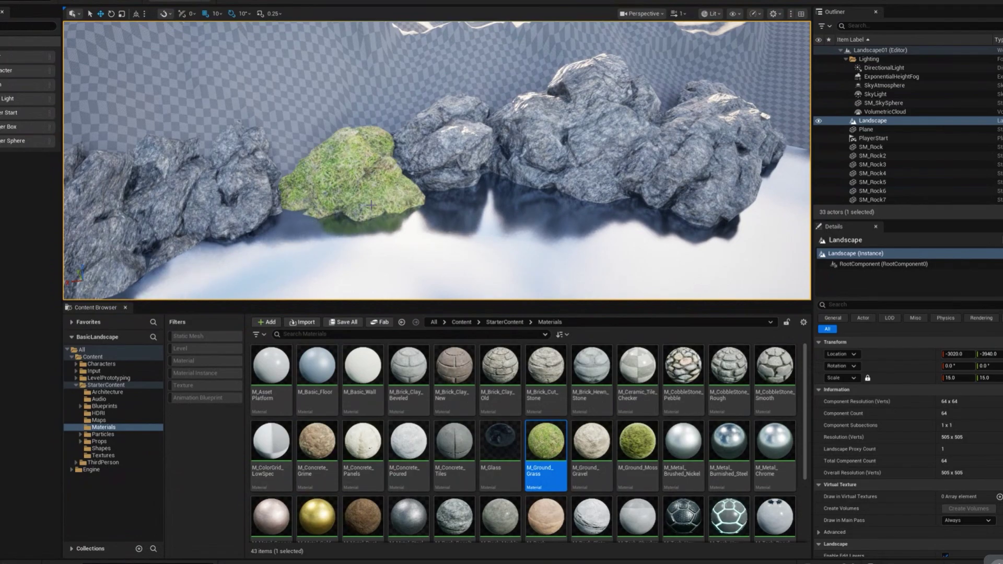
right_click_drag(491, 246, 494, 247)
key("ctrl+z")
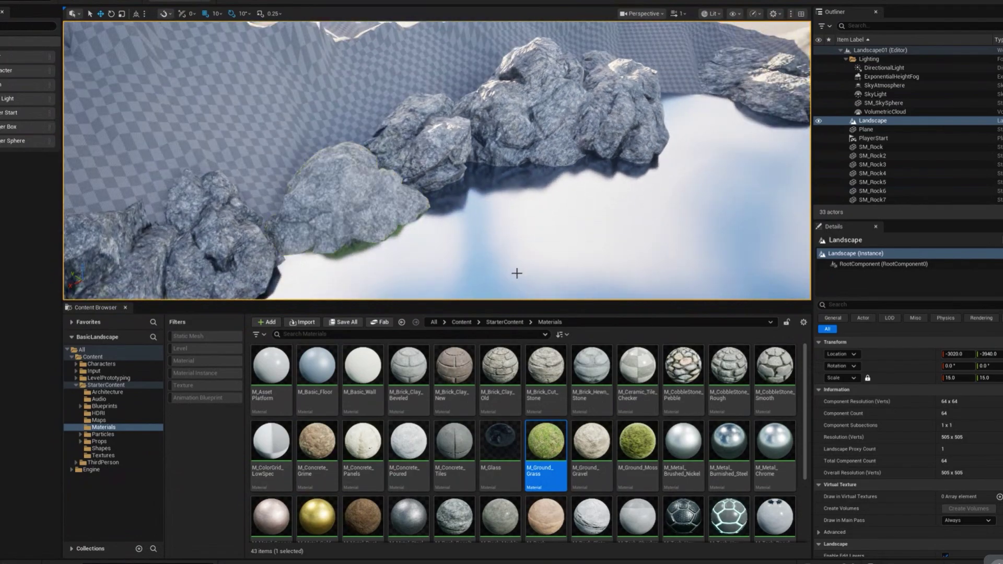
left_click_drag(637, 442, 360, 206)
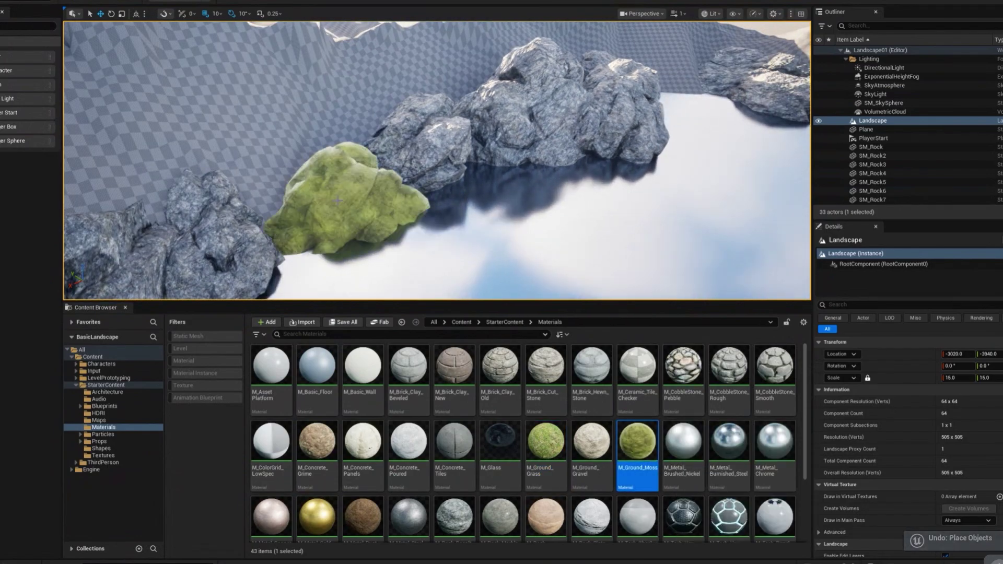
key("ctrl+z")
- Select the landscape after inspecting a shoreline rock, and collapse the Lighting folder in the actor list
right_click_drag(434, 267, 403, 153)
left_click(404, 153)
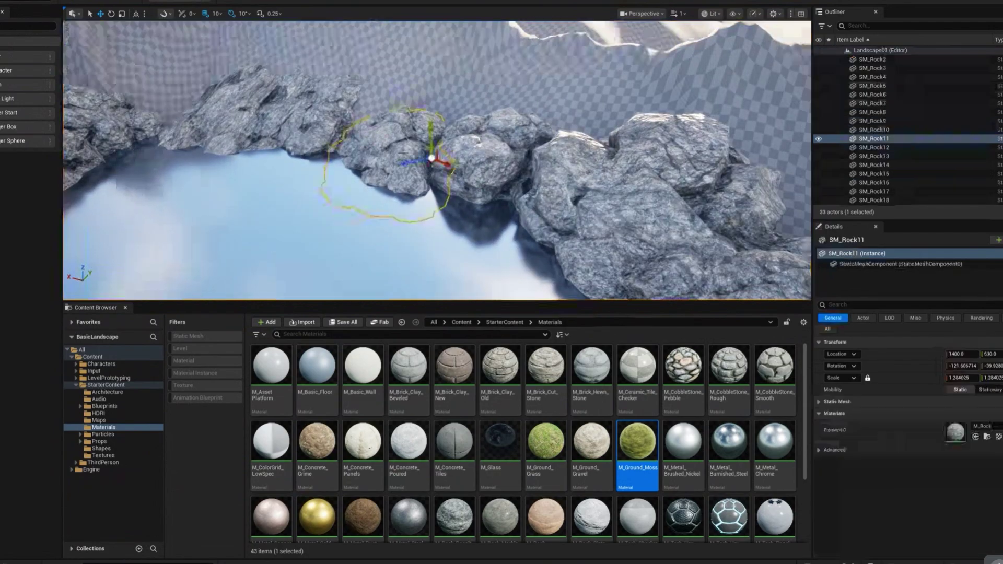
left_click(499, 81)
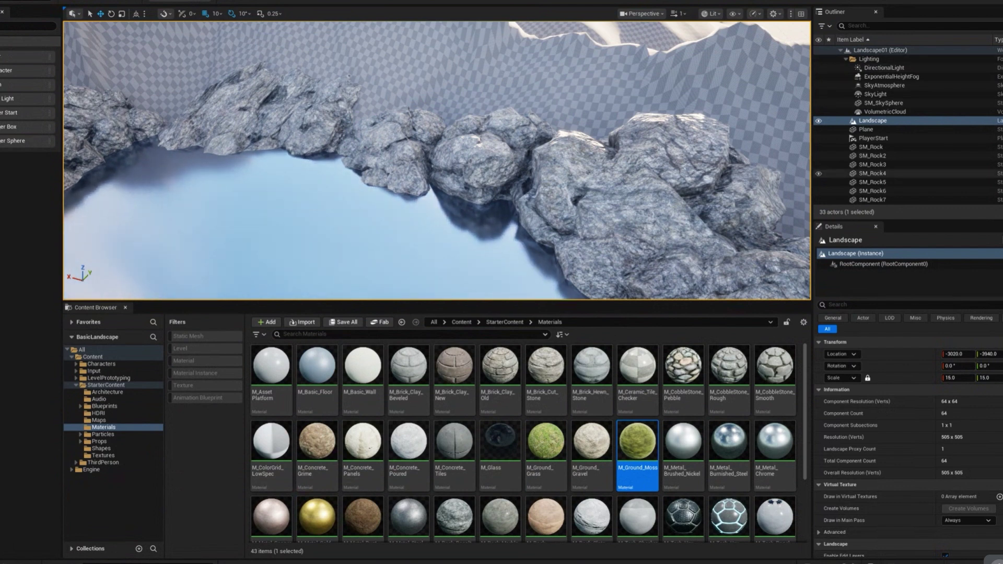
scroll(888, 157, "down", 6)
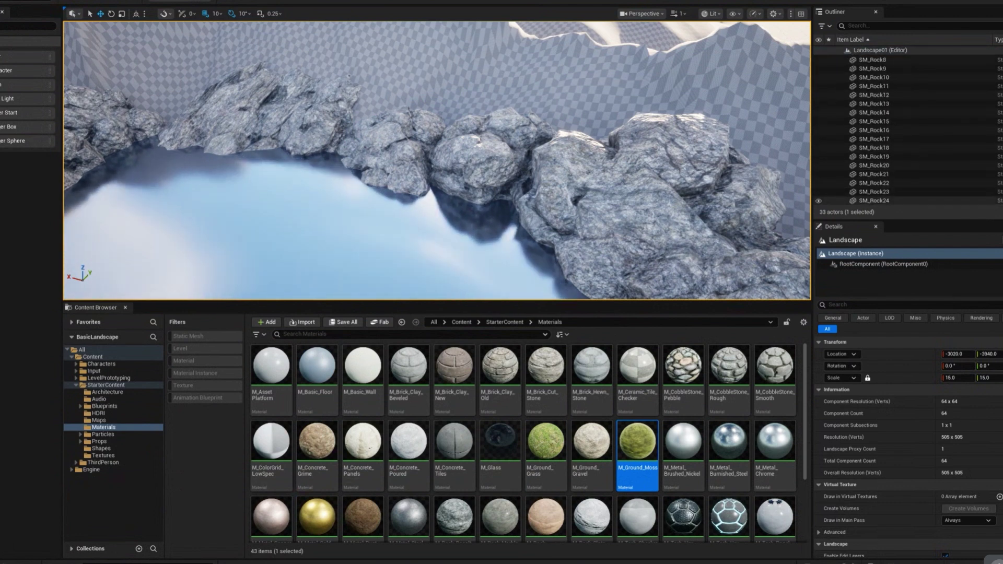
scroll(888, 157, "up", 6)
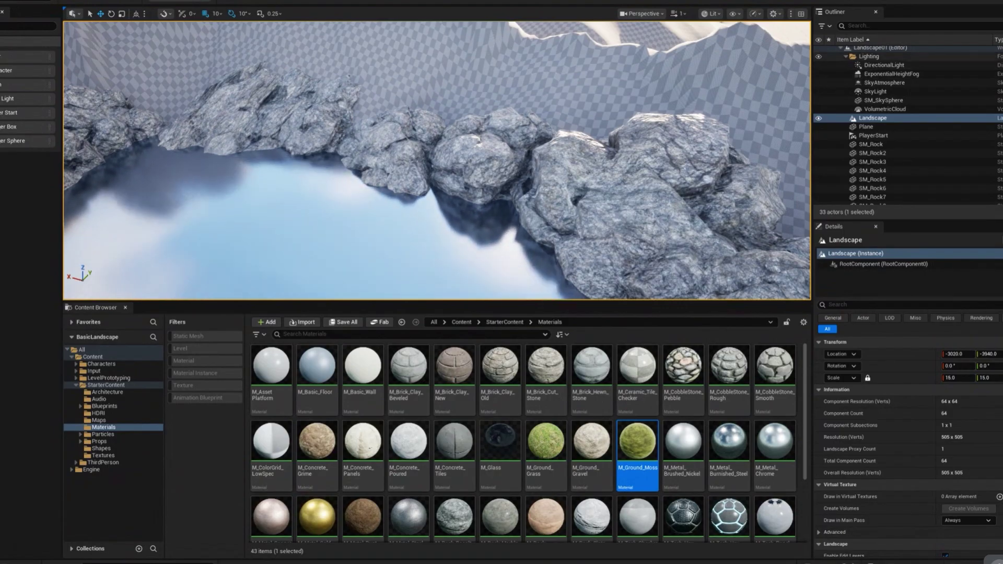
left_click(845, 57)
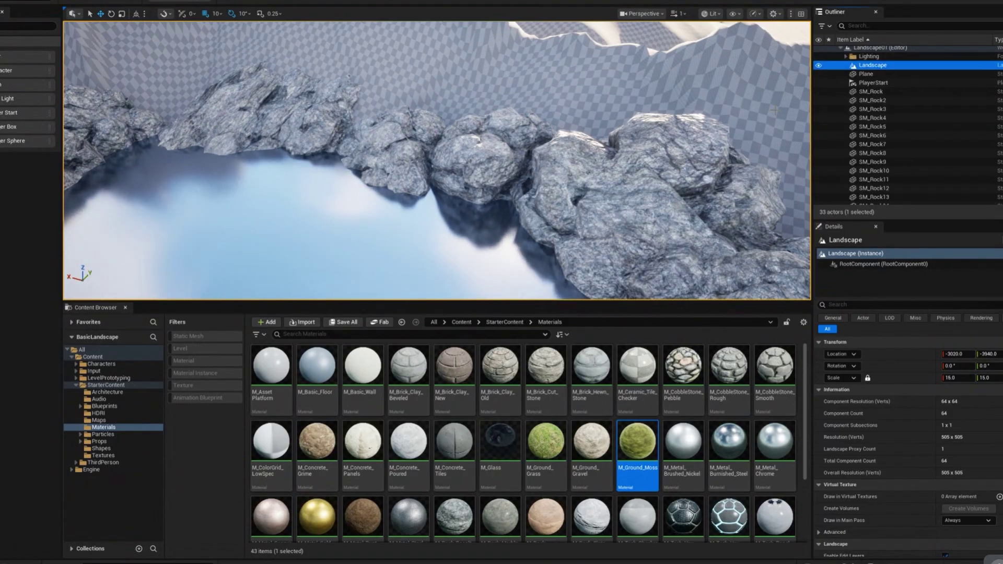
- Bring the lake and its surrounding terrain into view and enlarge the area showing the landscape's properties
right_click_drag(416, 198, 388, 151)
key("s")
key("d")
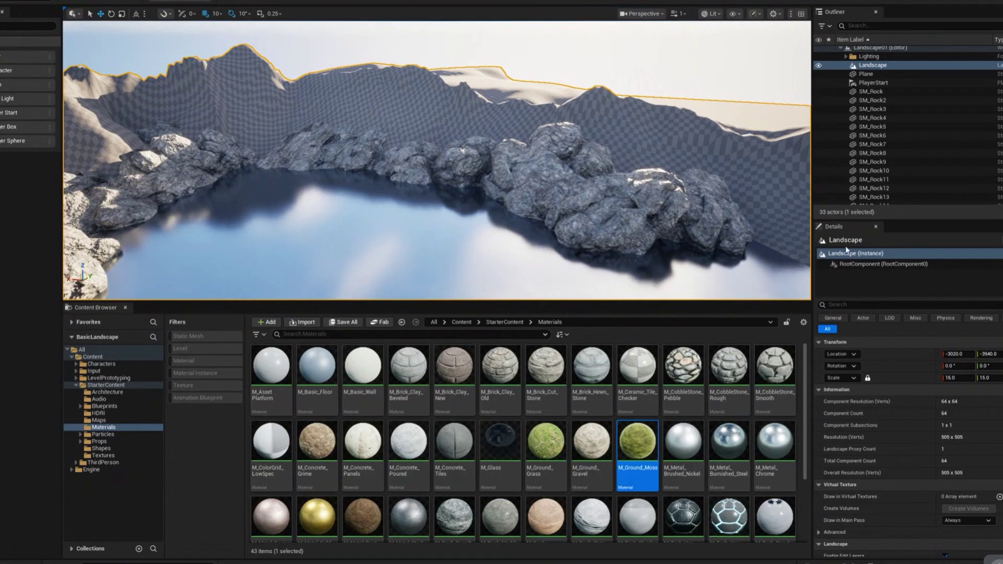
left_click_drag(847, 221, 846, 213)
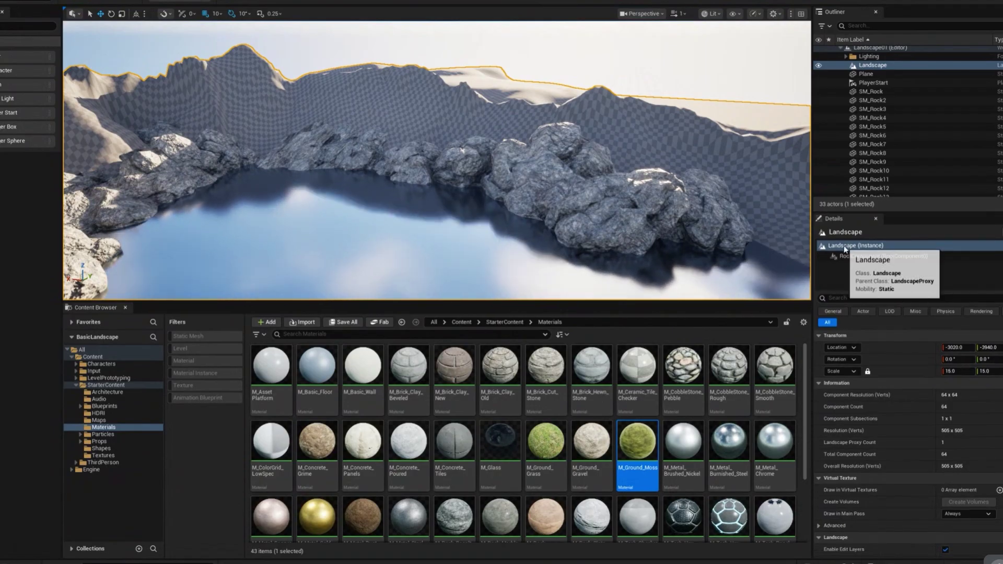
- Assign M_Ground_Grass as the selected landscape's Landscape Material and inspect the ground up close
scroll(898, 384, "down", 2)
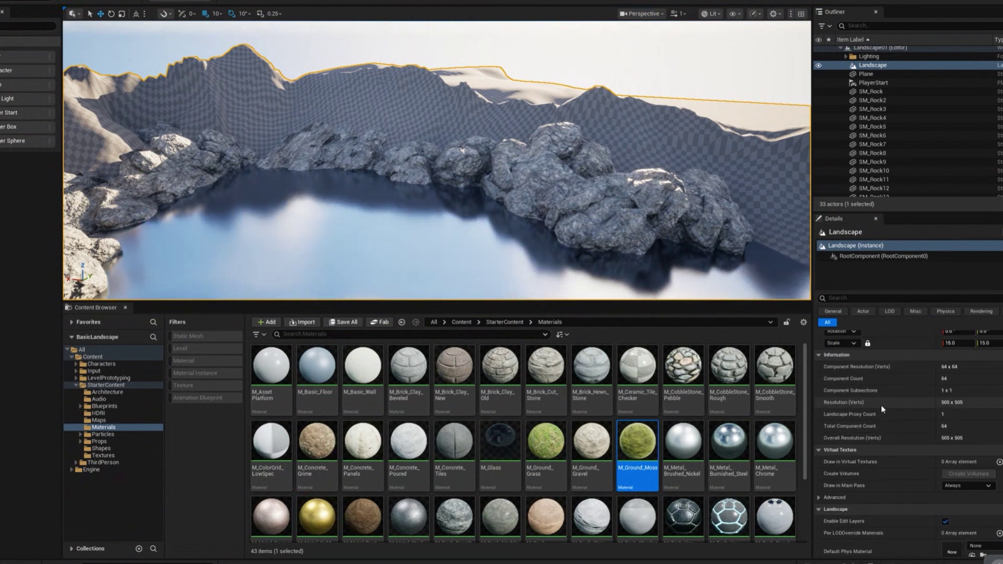
scroll(885, 412, "down", 6)
scroll(885, 413, "down", 2)
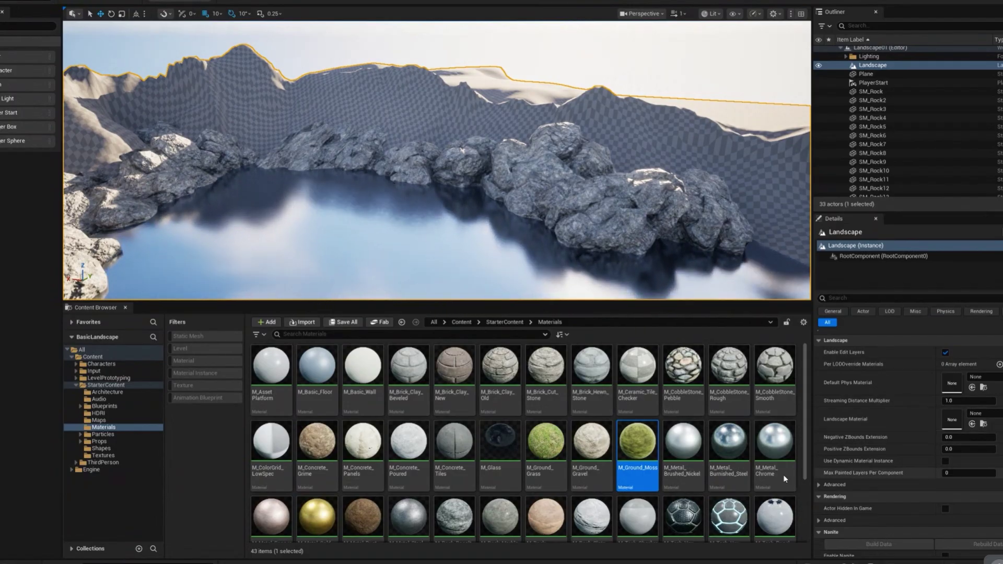
left_click_drag(551, 454, 953, 423)
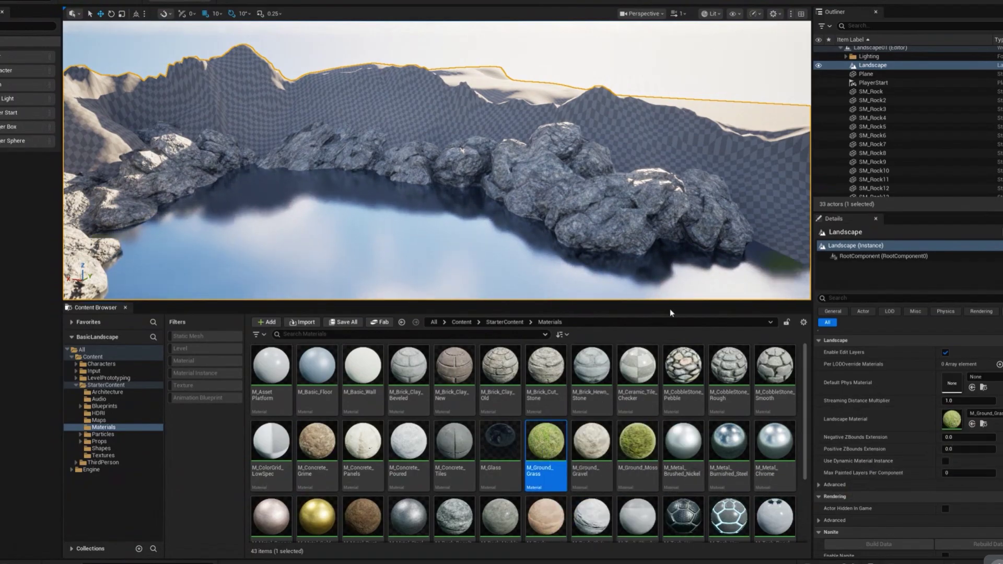
key("s")
right_click_drag(281, 182, 34, 186)
key("w")
key("w")
key("w")
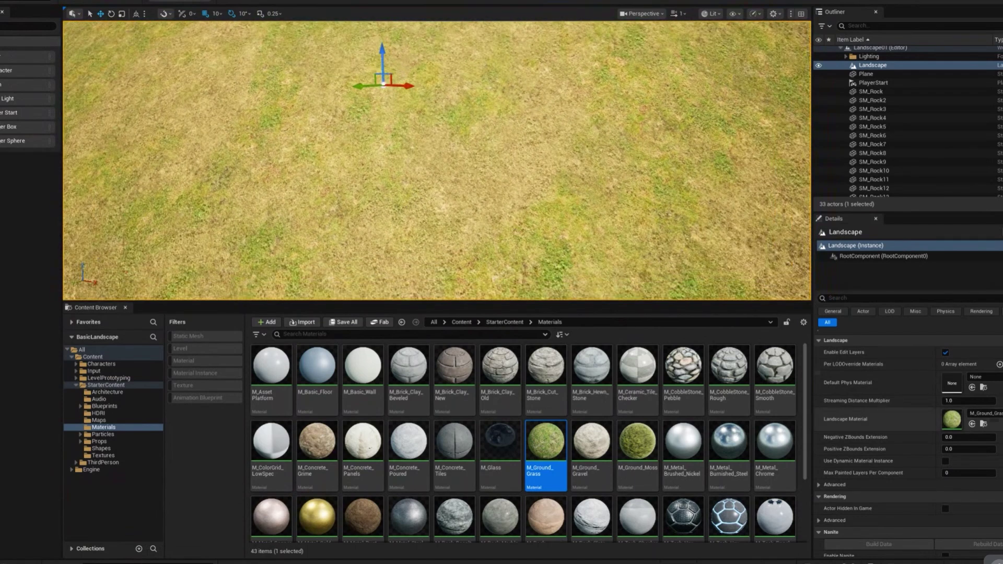
- Replace the landscape's grass material with M_Ground_Moss and view the whole terrain around the lake
left_click(972, 424)
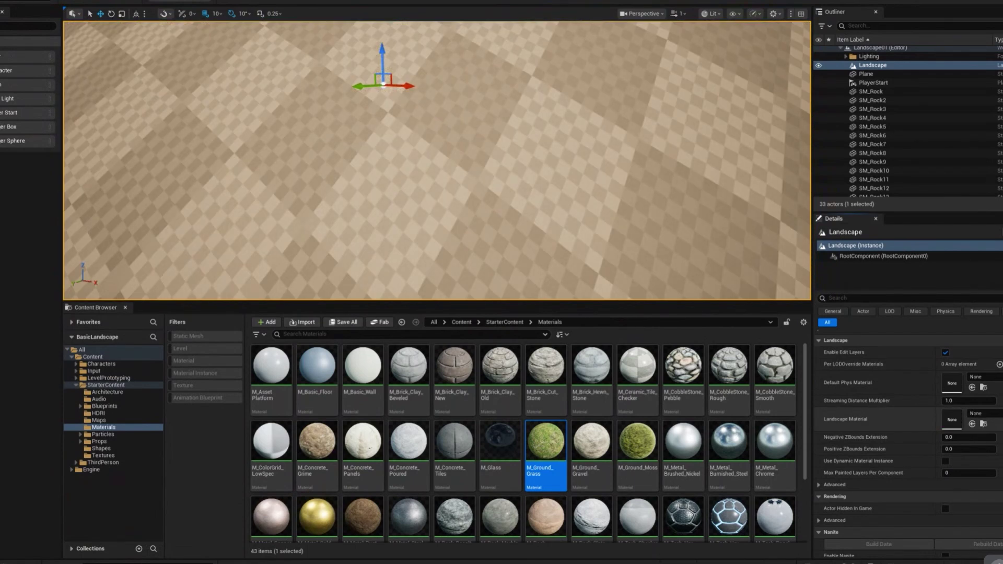
left_click(640, 452)
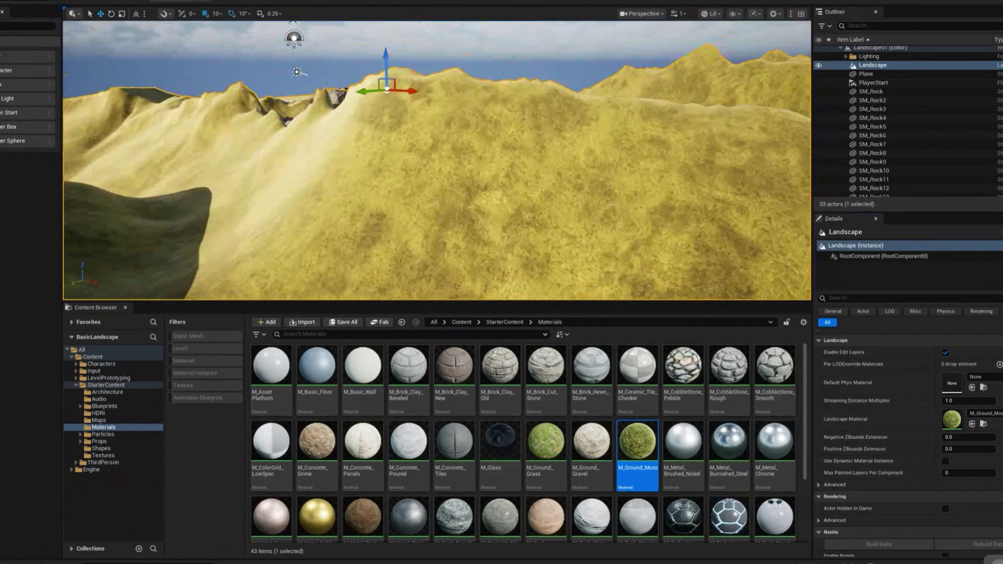
scroll(437, 161, "down", 10)
scroll(437, 160, "down", 3)
middle_click_drag(437, 160, 461, 209)
middle_click_drag(674, 203, 663, 195)
left_click_drag(674, 204, 497, 232, "alt")
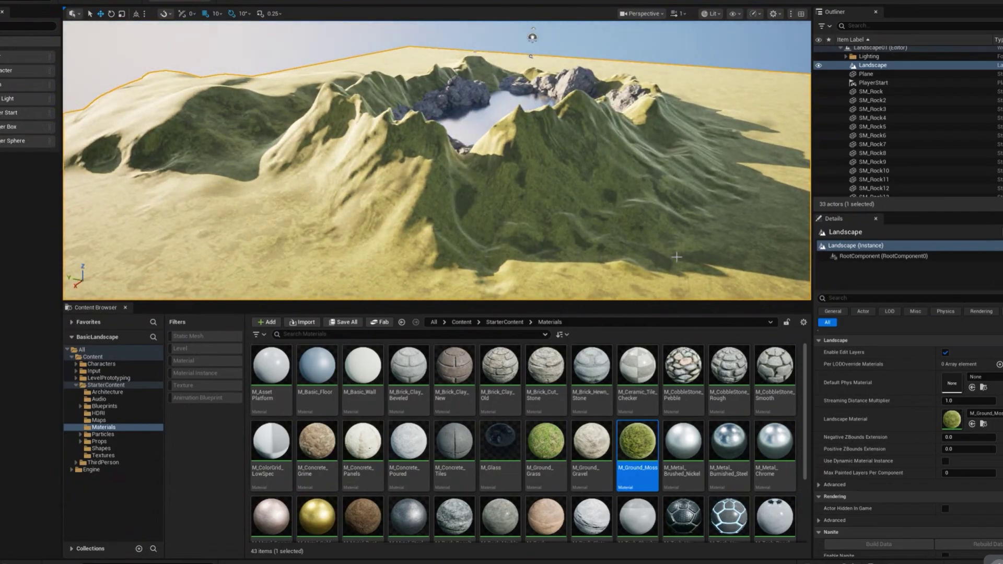
- Try M_Metal_Rust and M_Concrete_Grime in turn as the Landscape Material and inspect the terrain
left_click(363, 516)
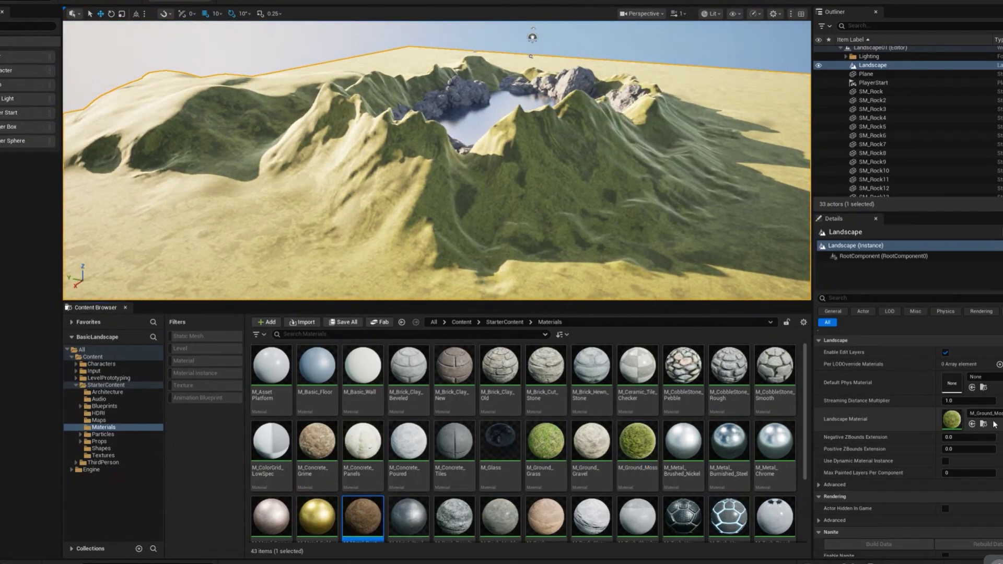
left_click(973, 424)
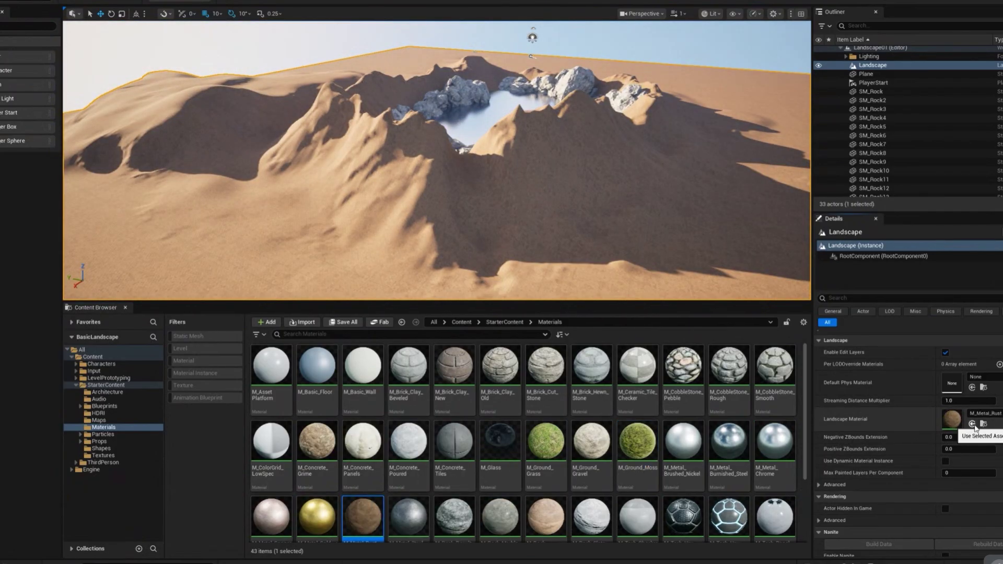
left_click(317, 444)
left_click(972, 424)
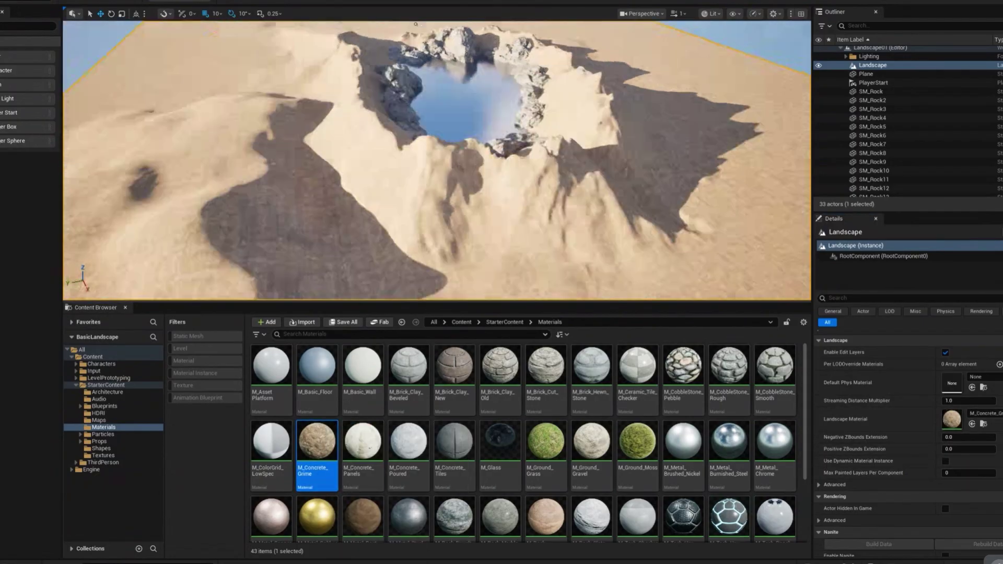
right_click_drag(436, 161, 440, 107)
key("w")
key("s")
- Set the Landscape Material to M_Ground_Moss and enlarge the viewport around the lake scene
scroll(413, 457, "down", 3)
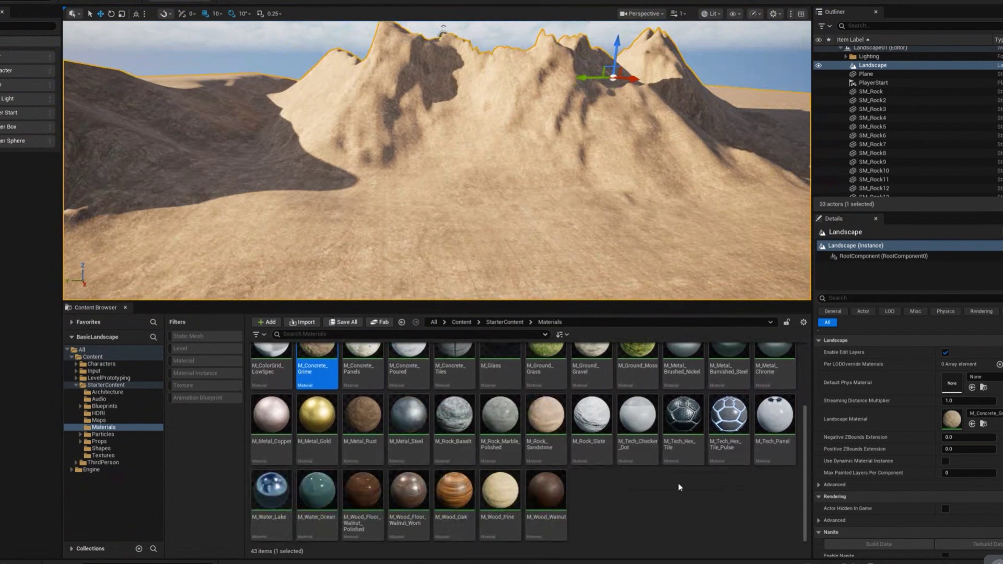
scroll(680, 487, "up", 2)
left_click(637, 413)
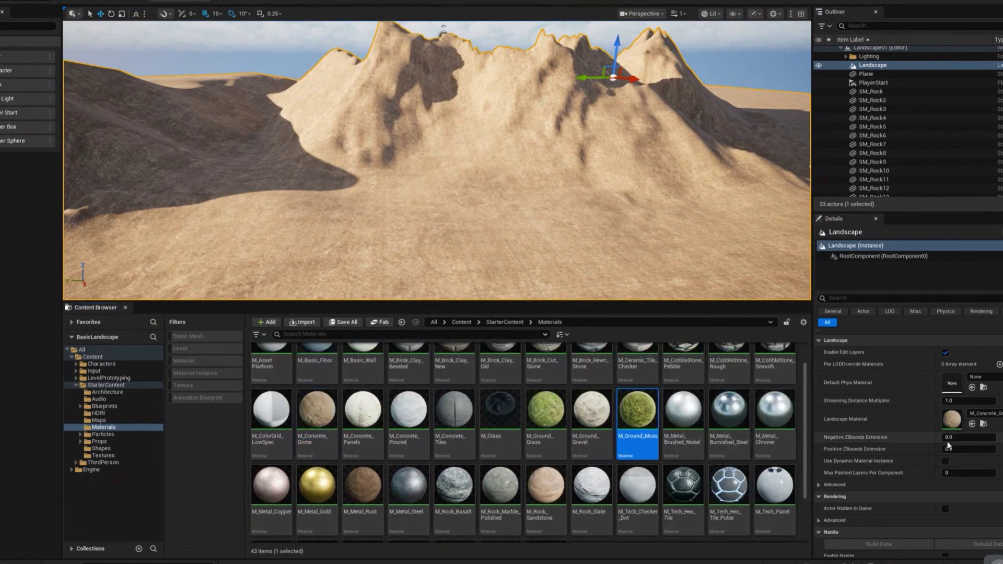
left_click(972, 425)
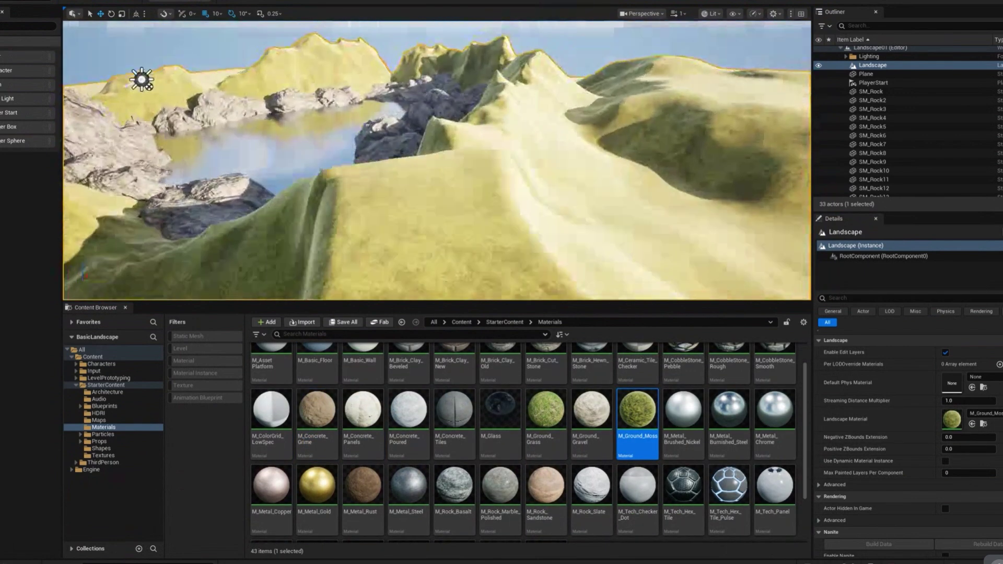
key("a")
right_click_drag(632, 266, 659, 271)
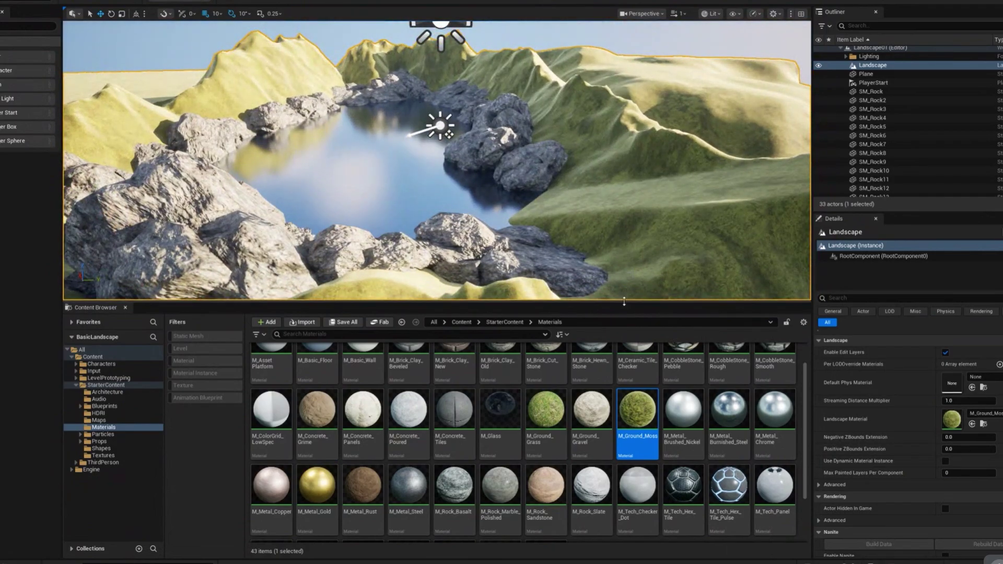
left_click_drag(624, 301, 624, 429)
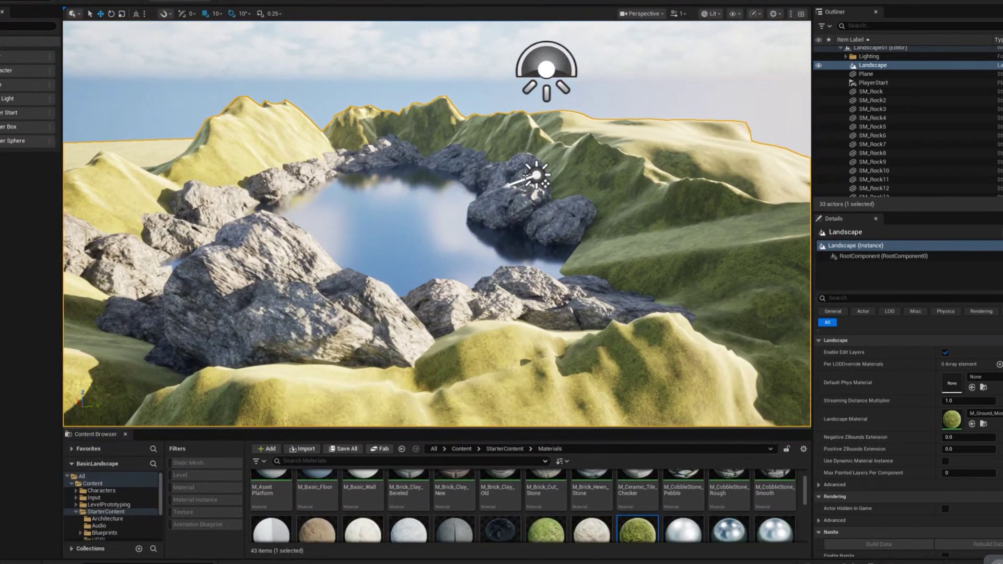
- Rotate the DirectionalLight above the lake for low sunset lighting, undoing the last rotation
left_click(536, 176)
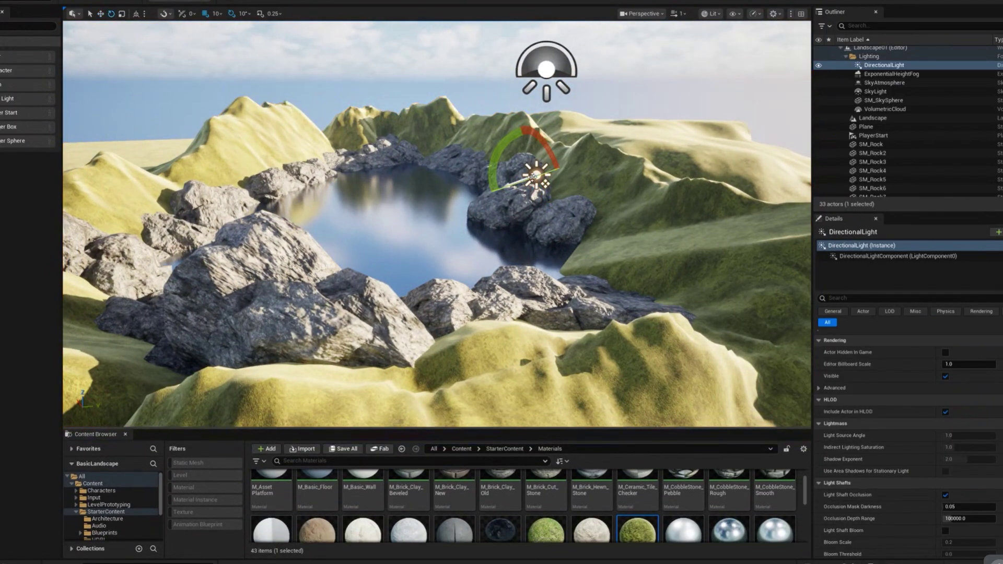
key("a")
right_click_drag(537, 143, 825, 159)
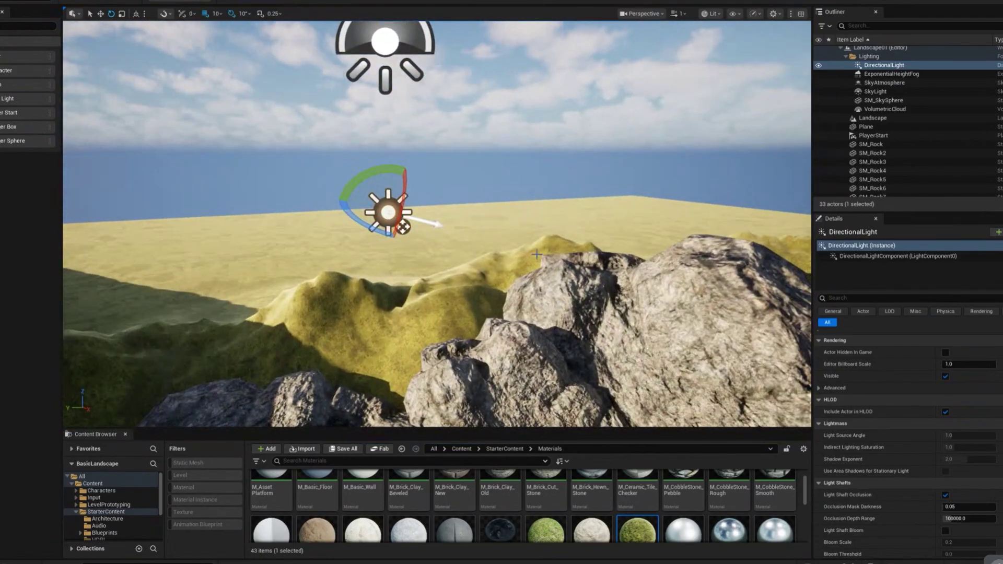
left_click_drag(353, 214, 424, 214)
left_click_drag(360, 192, 424, 213)
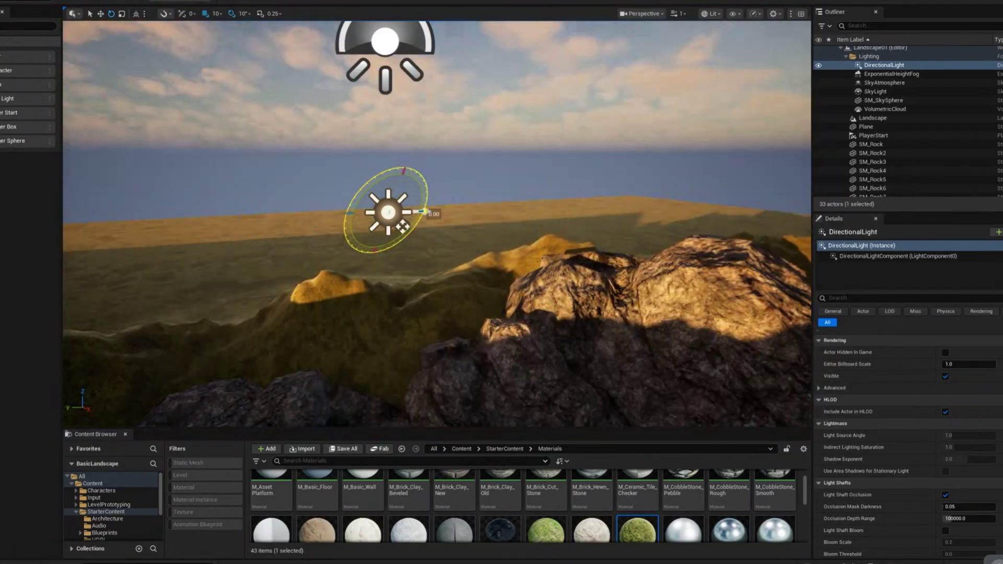
key("ctrl+z")
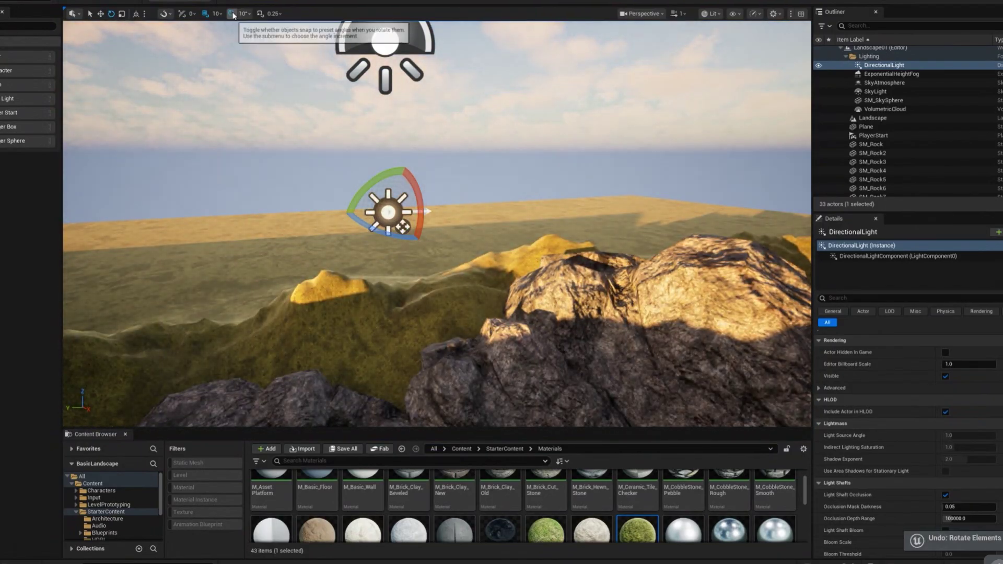
- Set the rotation snap to 5° and rotate the DirectionalLight further for a pink sunset over the lake
left_click(243, 13)
left_click(257, 44)
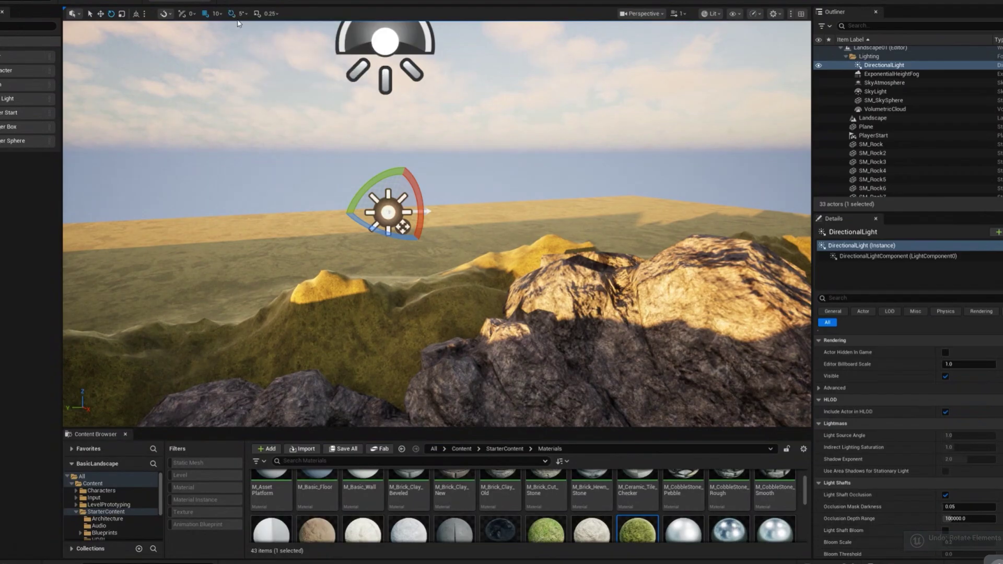
left_click_drag(376, 187, 555, 277)
key("d")
right_click_drag(632, 338, 633, 338)
key("s")
key("w")
left_click(427, 314)
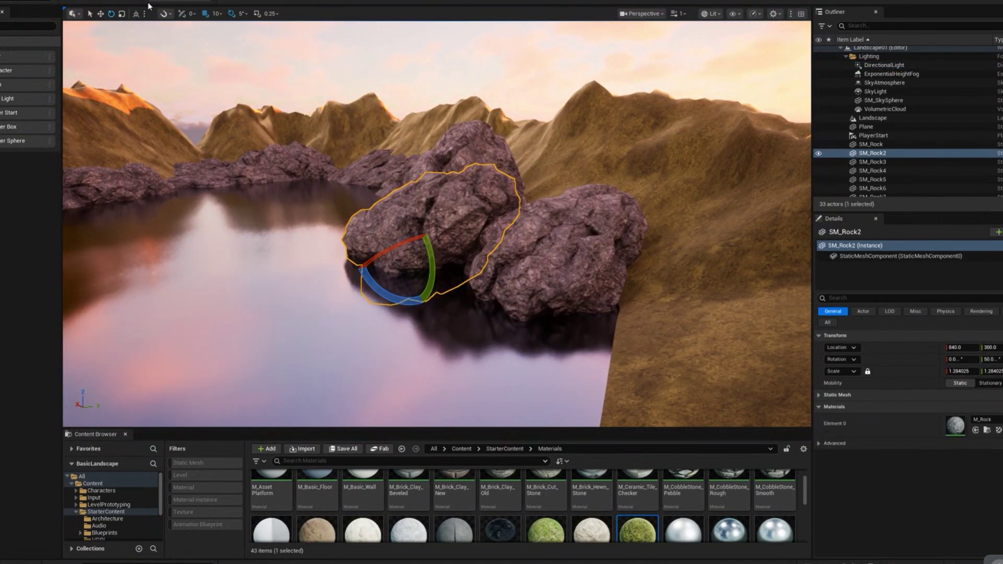
- Start playing the level and run and jump the character across the terrain onto the ridge towards the lake
left_click(167, 1)
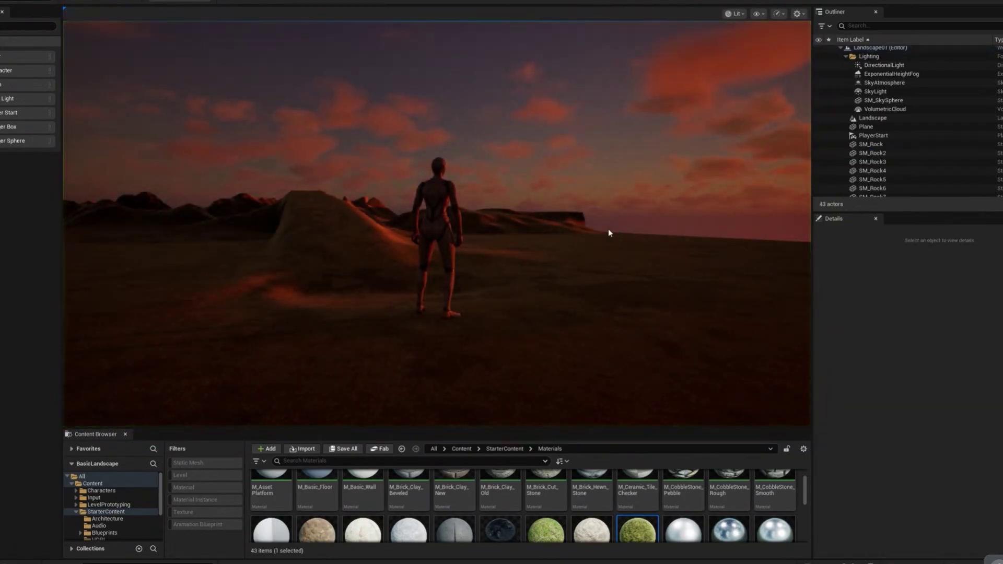
left_click(612, 231)
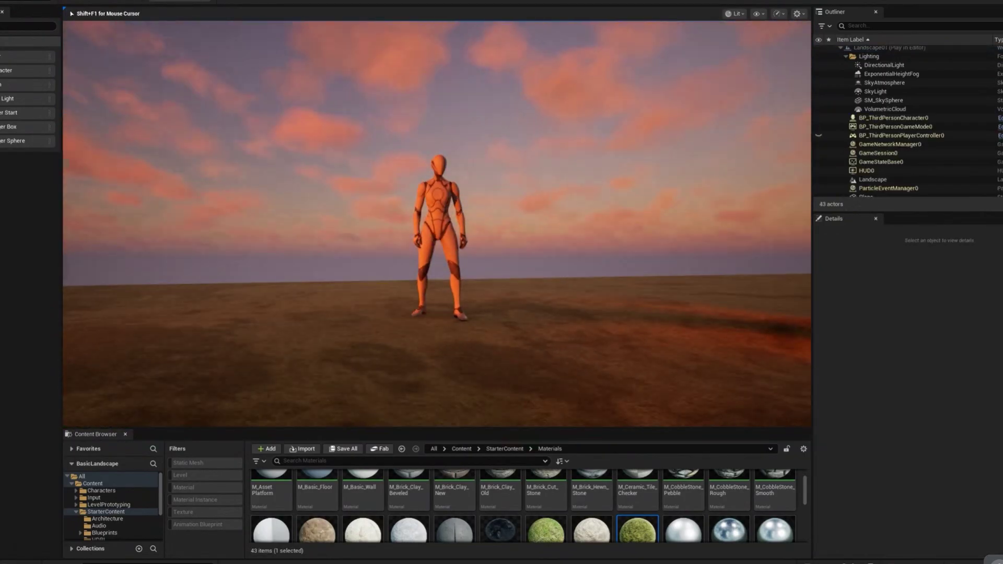
key("w")
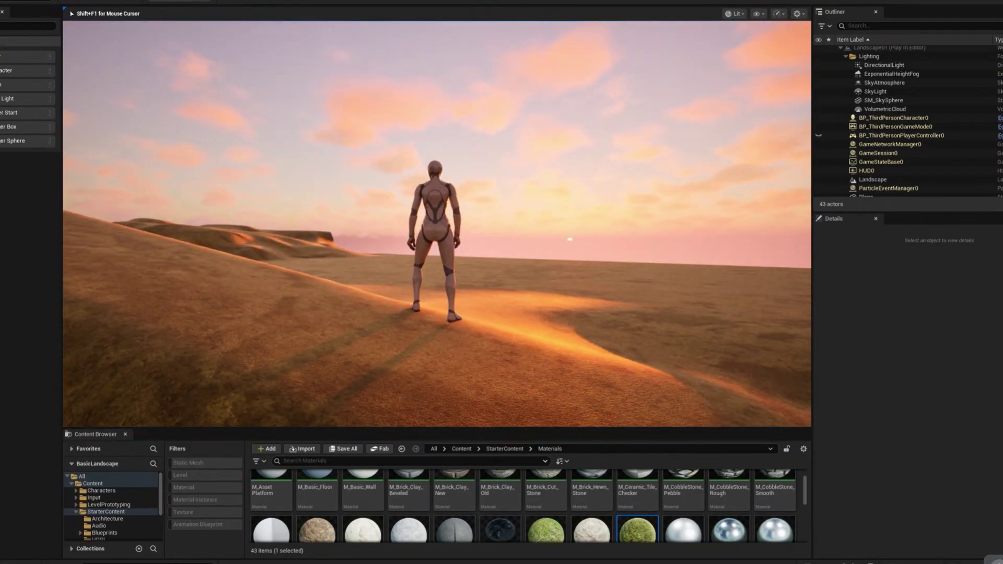
key("w")
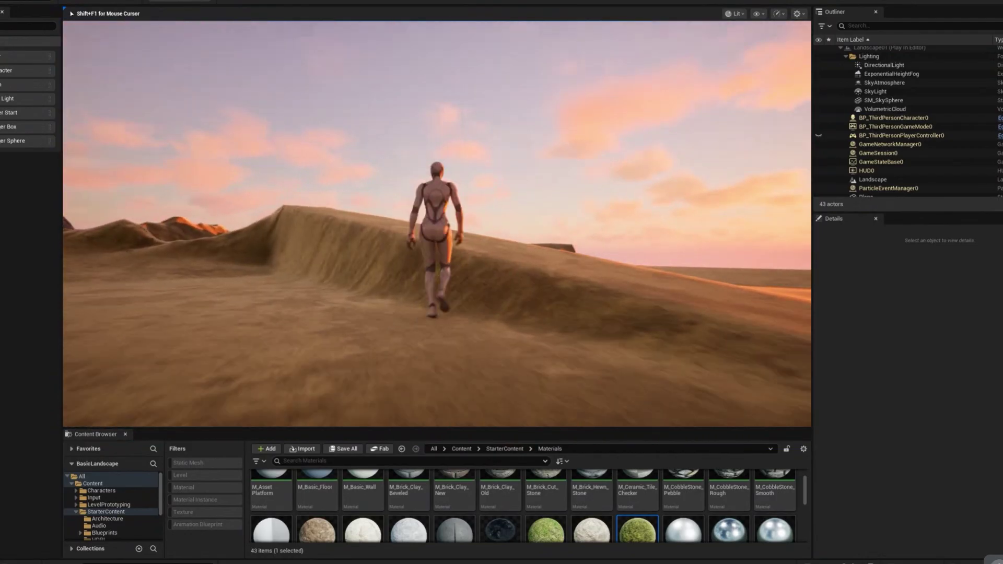
key("w")
key("space")
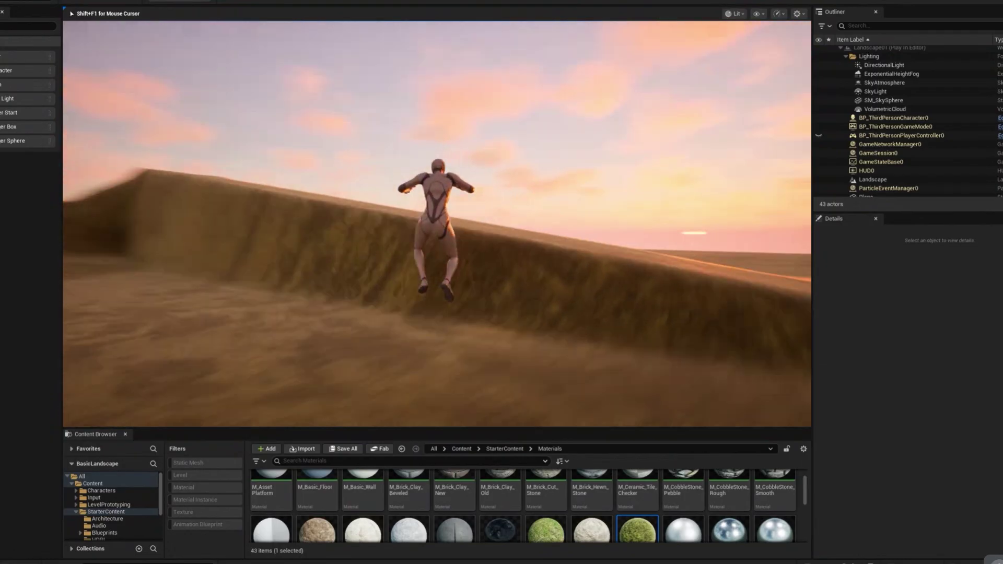
key("w")
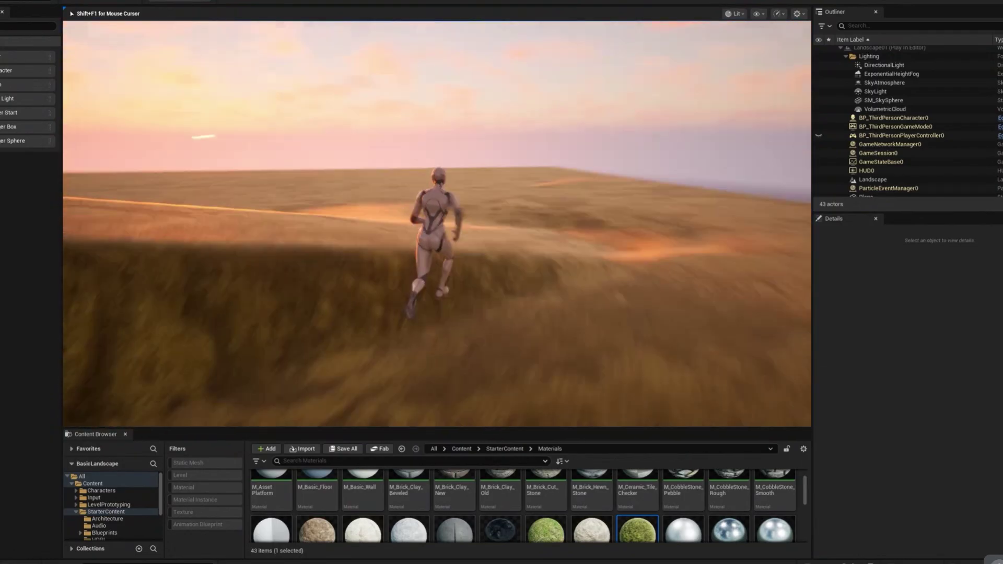
key("space")
key("w")
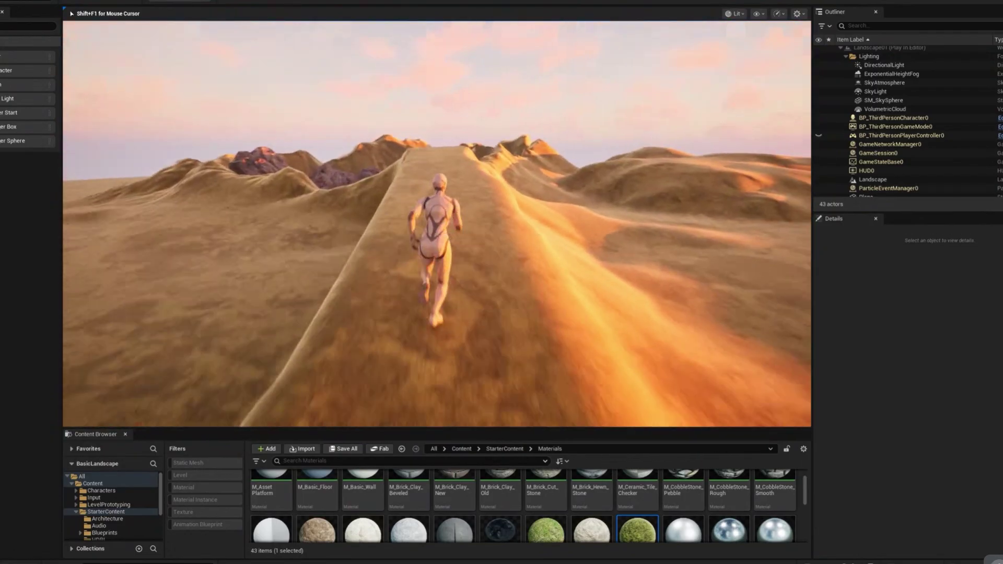
key("w")
key("w")
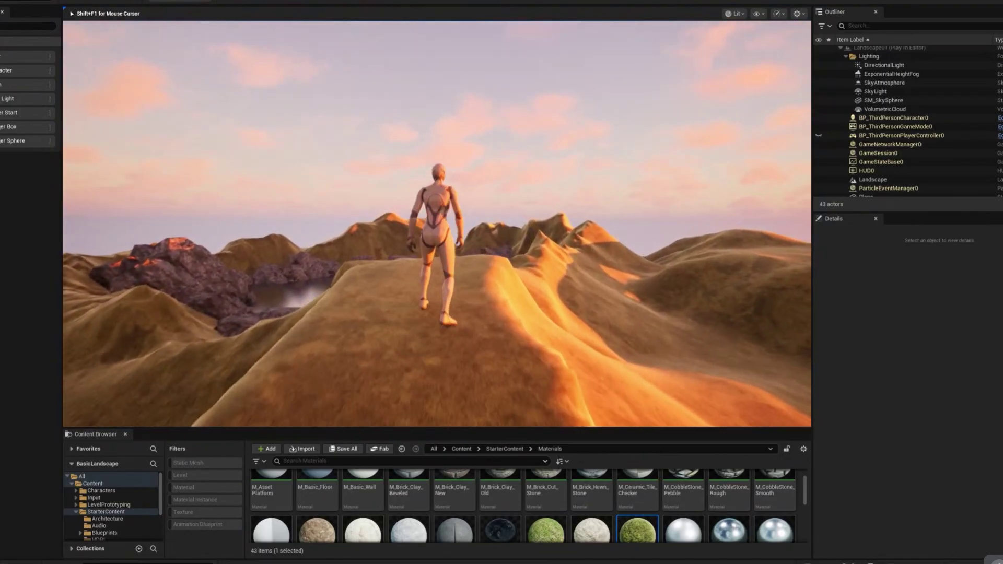
- Explore the lake, shoreline rocks and open plain with the character, and stop the play session
key("s")
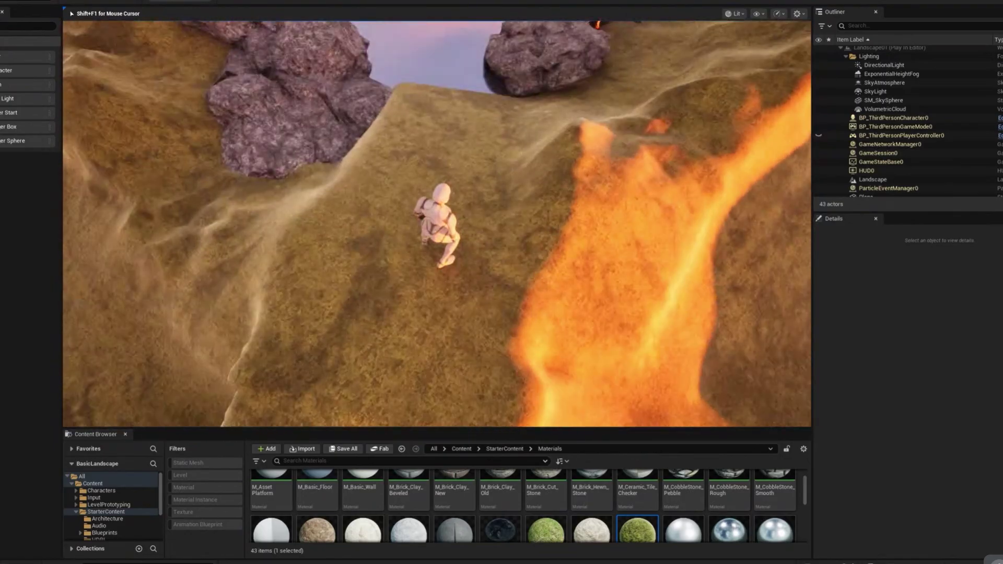
key("w")
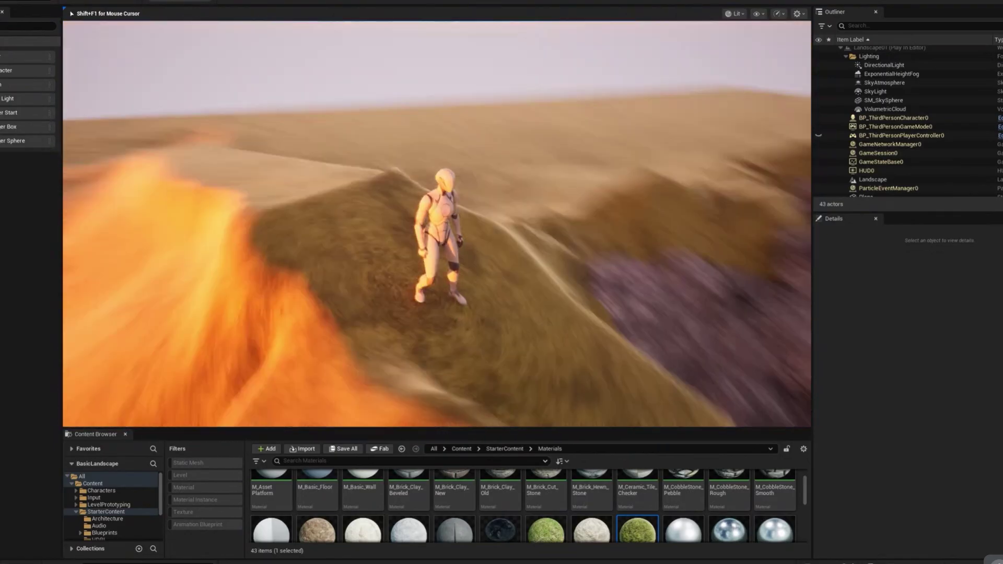
key("w")
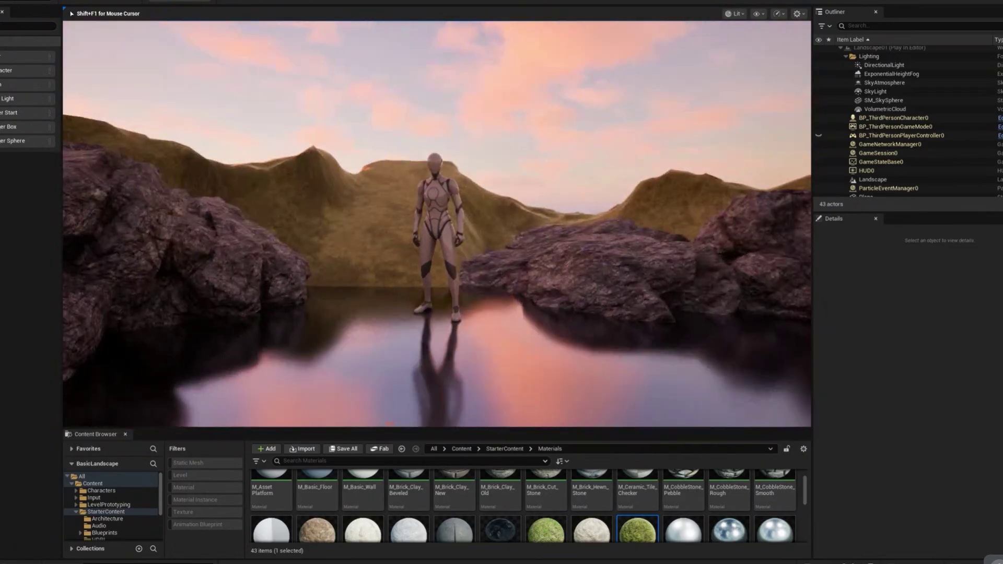
key("s")
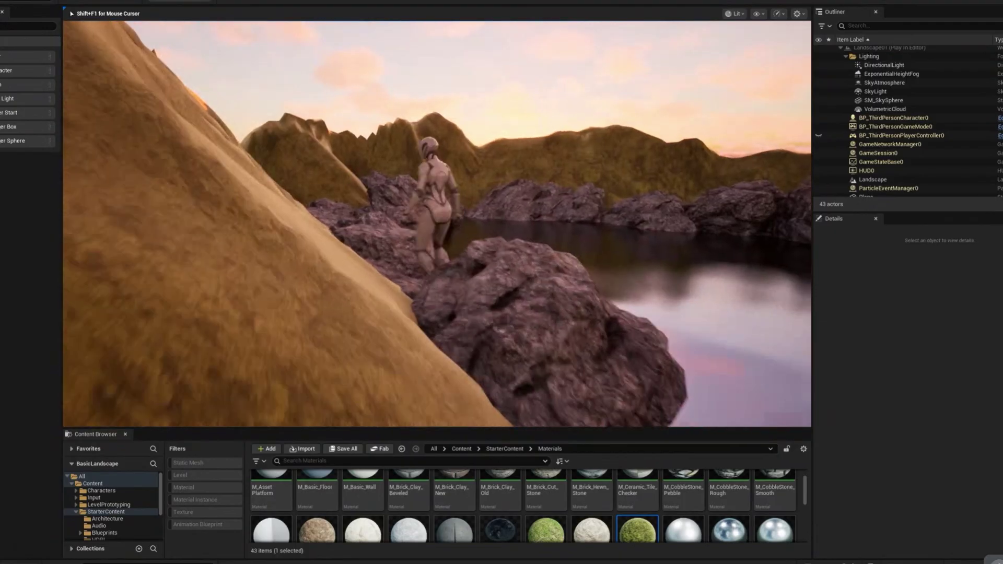
key("w")
key("space")
key("w")
key("w")
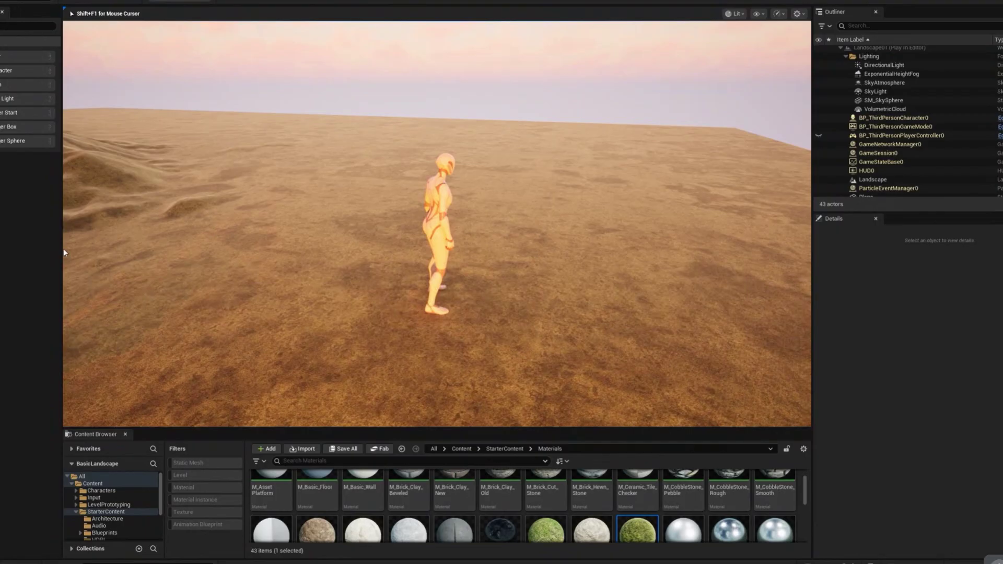
key("Escape")
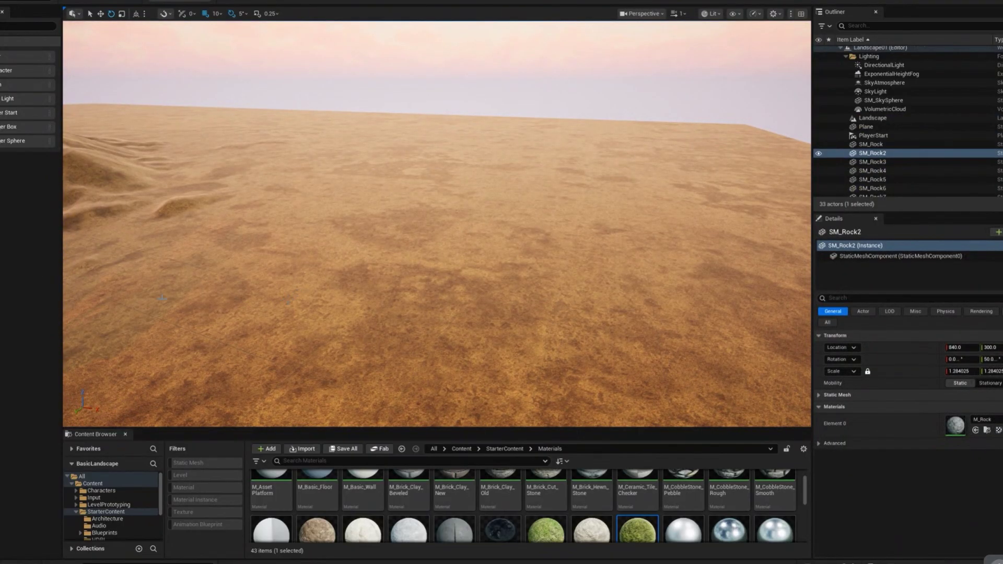
- Frame the selected rock and orbit around it to examine the sunlit ridges and the whole lake basin
left_click_drag(60, 253, 90, 251)
left_click_drag(231, 429, 229, 379)
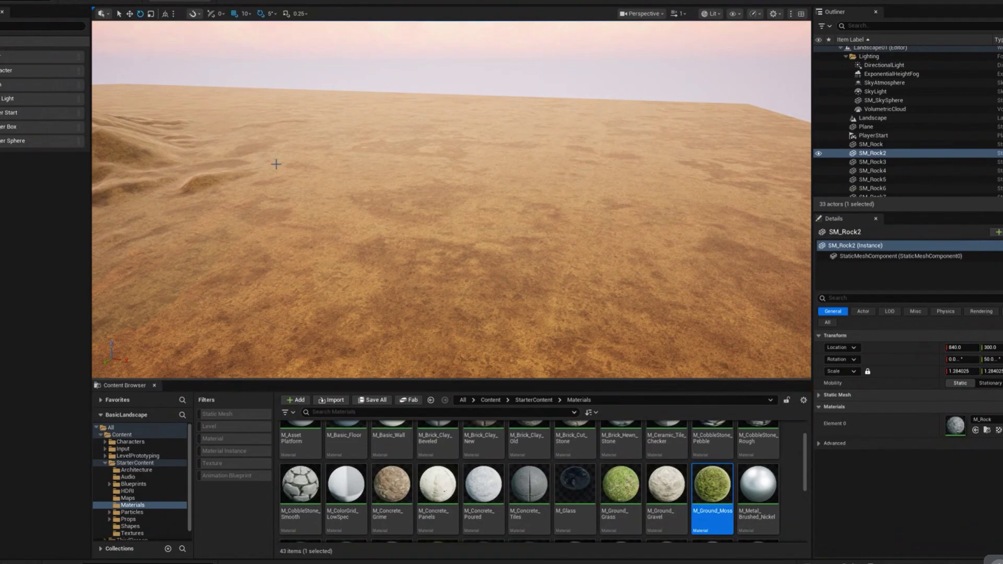
key("f")
left_click_drag(258, 112, 311, 98, "alt")
right_click_drag(253, 132, 250, 142)
left_click_drag(250, 142, 284, 118, "alt")
right_click_drag(284, 118, 285, 101)
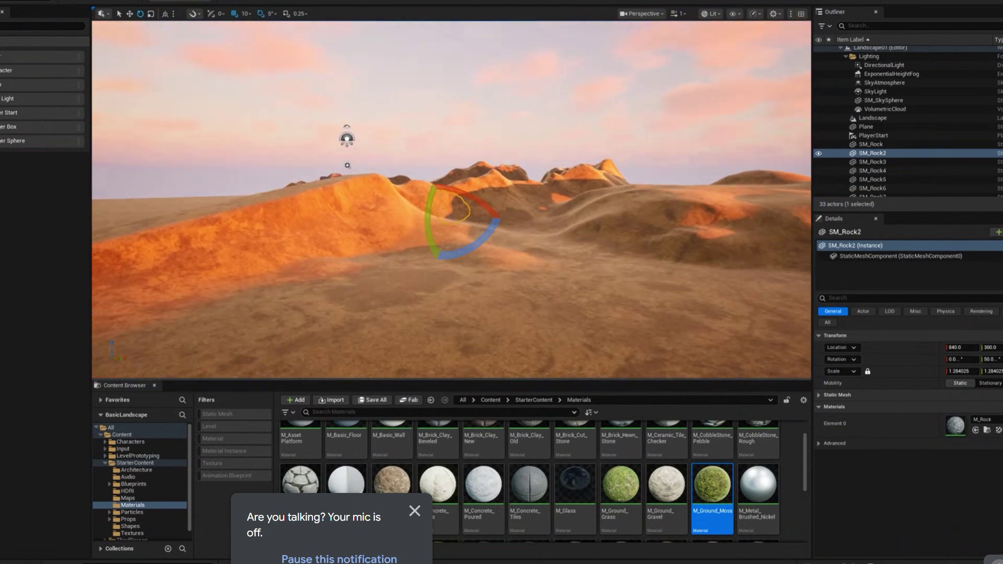
left_click_drag(279, 107, 279, 119, "alt")
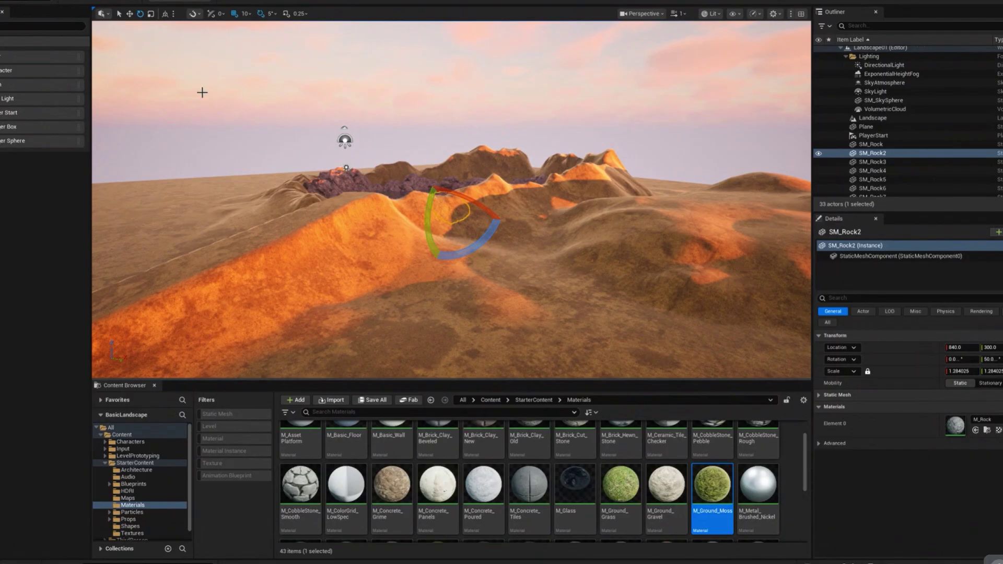
left_click_drag(280, 225, 392, 269, "alt")
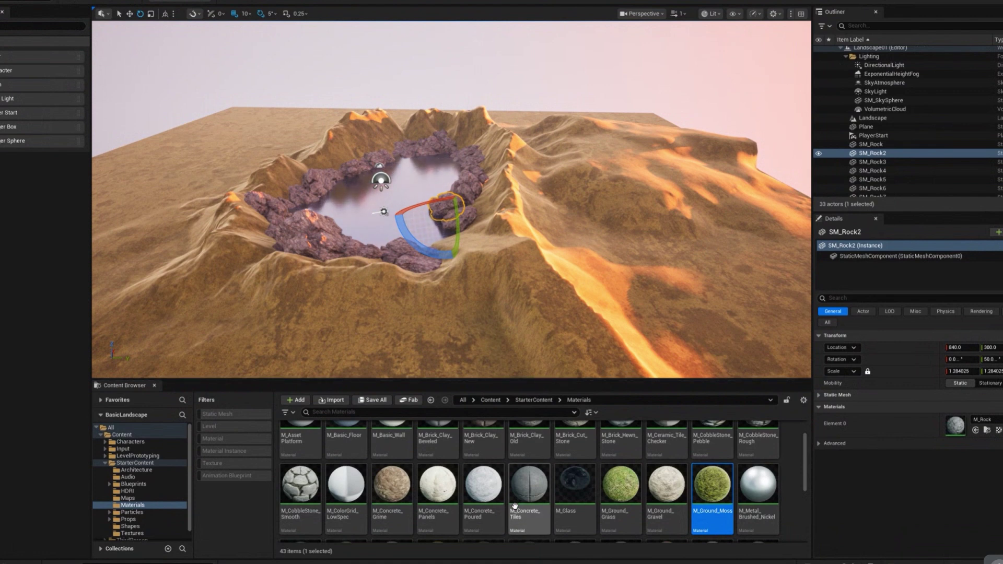
- Open the StarterContent Props folder and place an SM_Bush on the terrain just beyond the lake's ridge
scroll(515, 505, "up", 2)
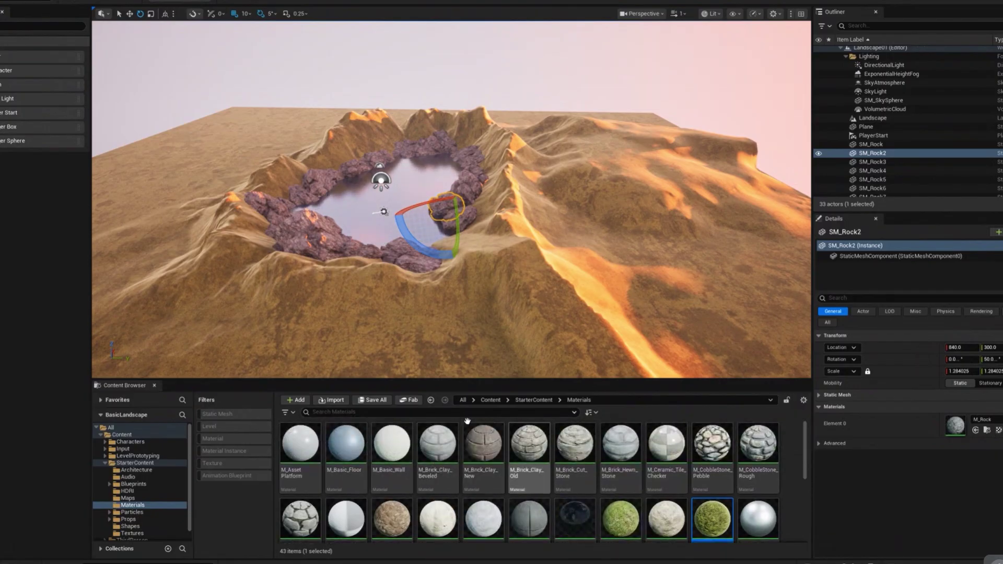
left_click_drag(297, 380, 293, 349)
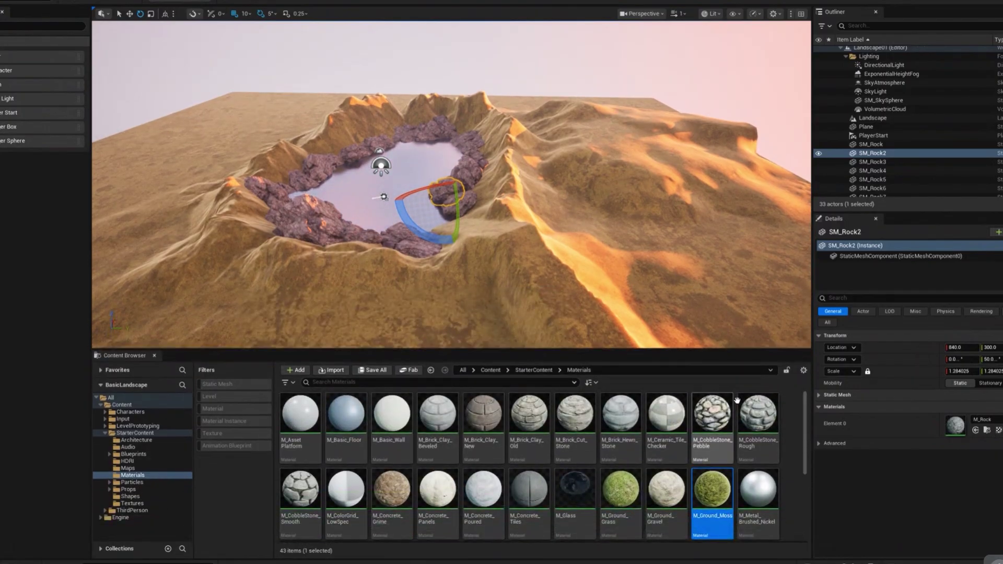
left_click(140, 490)
left_click(389, 421)
left_click_drag(389, 420, 578, 212)
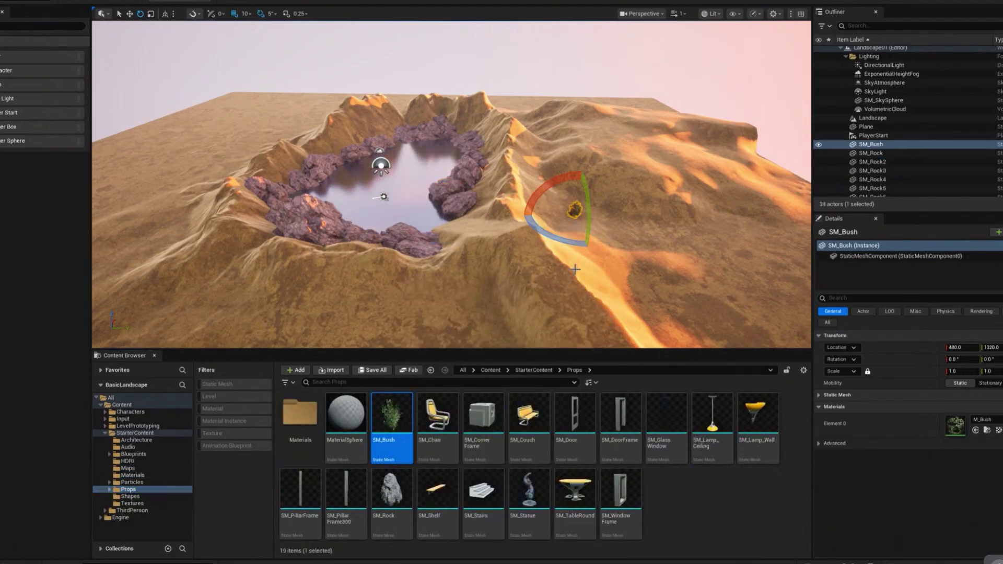
- Frame the placed bush and duplicate it three times across the surrounding slope
scroll(603, 253, "up", 3)
key("f")
left_click_drag(603, 252, 570, 241, "alt")
scroll(580, 252, "down", 4)
key("w")
left_click_drag(462, 210, 416, 324, "alt")
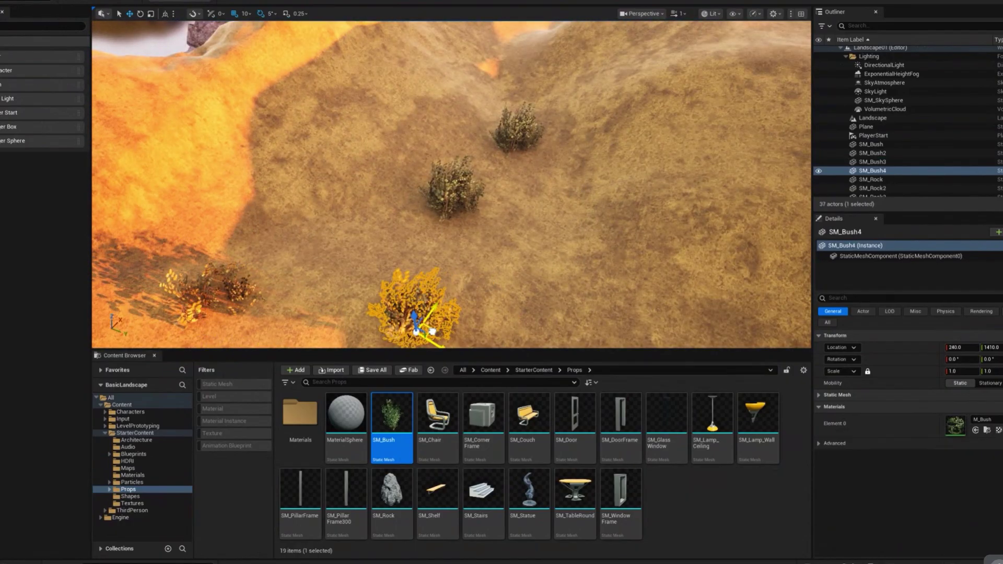
- Rotate the bush on the sunlit patch and the nearest bush in front for variety
left_click(212, 293)
left_click_drag(212, 294, 214, 222, "alt")
right_click_drag(209, 274, 203, 274)
left_click_drag(217, 270, 214, 214)
key("e")
left_click_drag(234, 259, 255, 258)
left_click(439, 269)
left_click_drag(449, 335, 486, 332)
- Rotate the original bush and the duplicate behind it about their vertical axes
left_click(495, 208)
key("w")
right_click_drag(497, 261, 515, 272)
left_click_drag(453, 307, 483, 306)
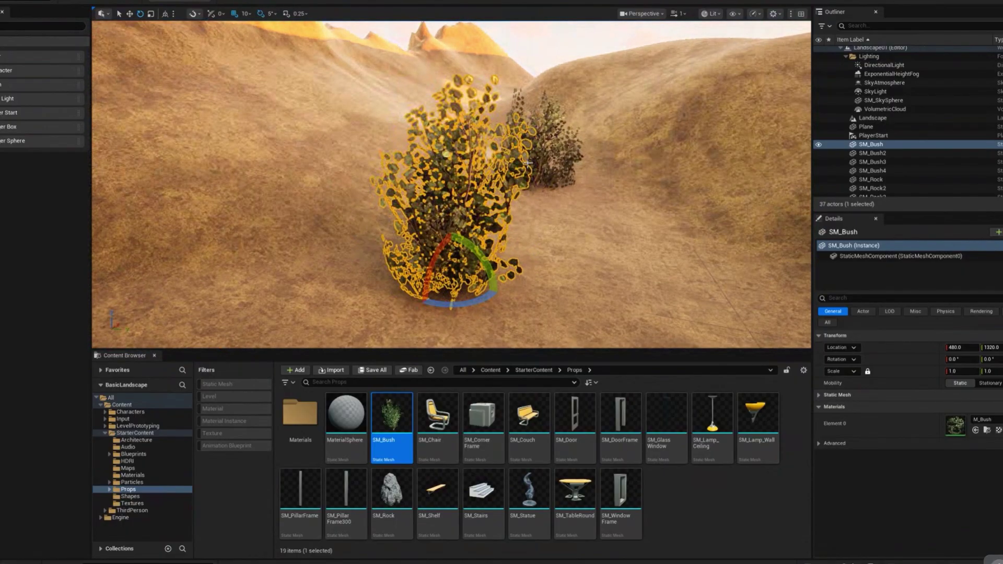
left_click(529, 160)
left_click_drag(556, 209, 593, 206)
- Try the Scale tool on the bushes one at a time, viewing the group from several angles
key("d")
right_click_drag(678, 300, 533, 299)
key("d")
right_click_drag(600, 286, 544, 290)
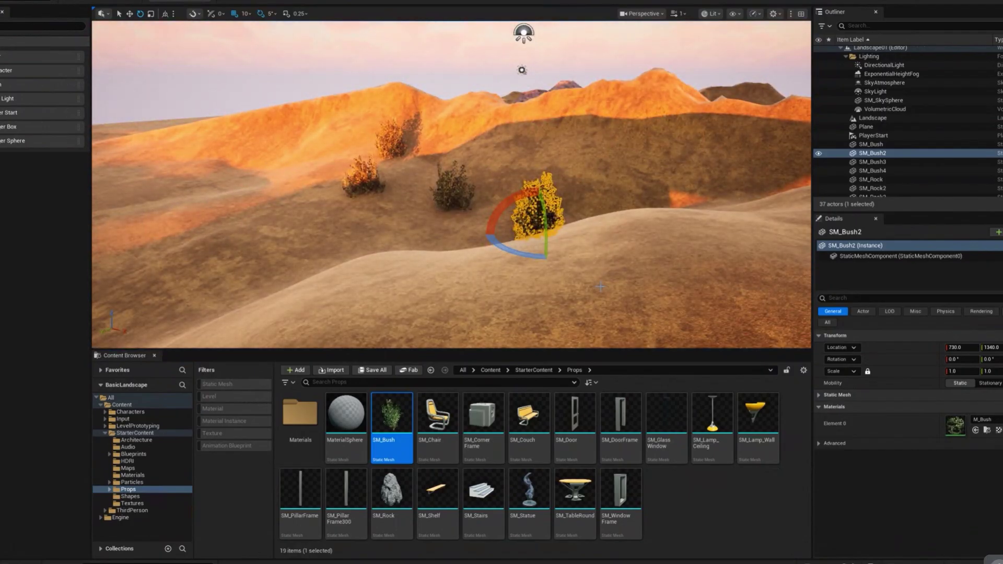
right_click_drag(559, 272, 502, 269)
key("r")
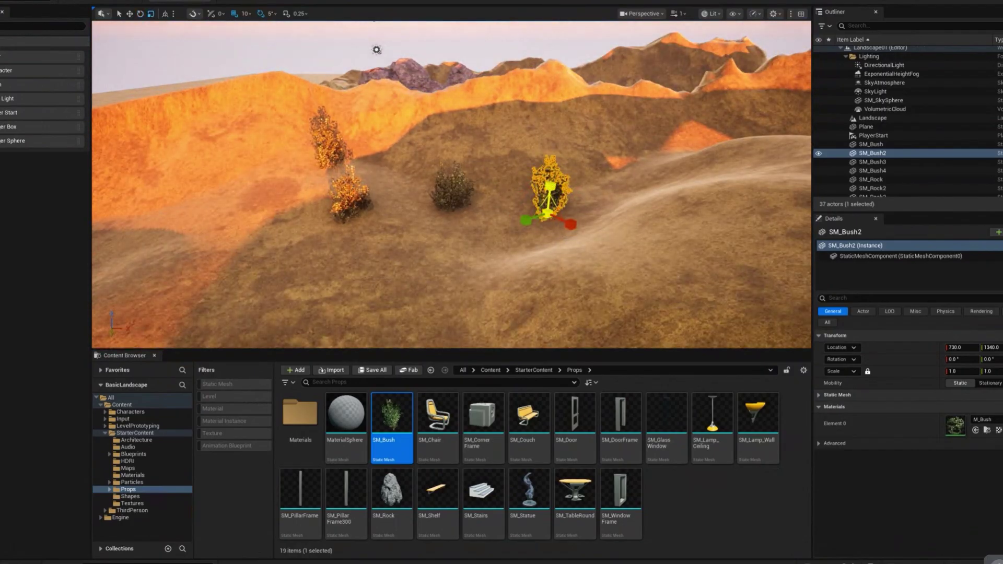
left_click(454, 189)
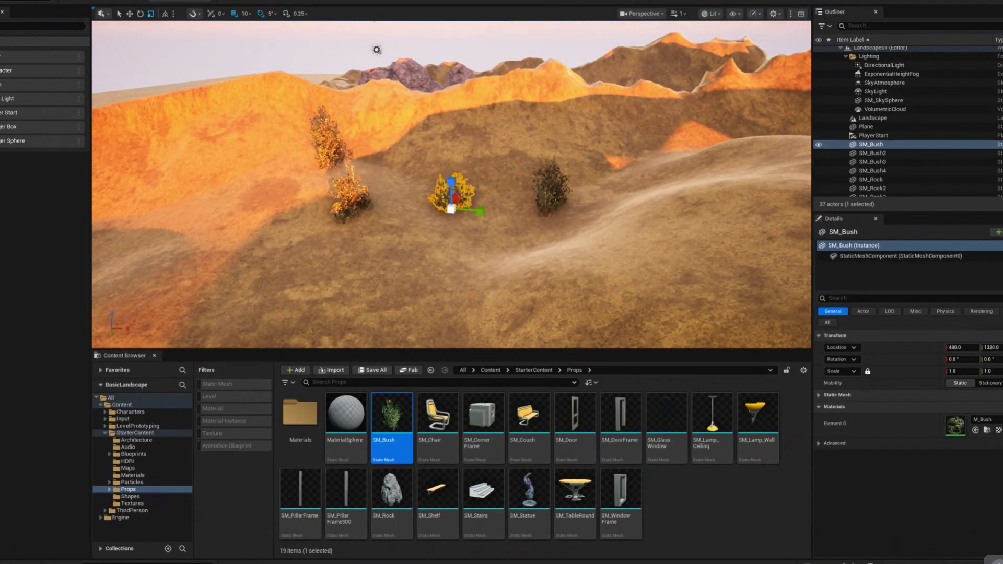
left_click(327, 156)
left_click(392, 240)
left_click_drag(392, 240, 478, 207, "alt")
left_click(388, 227)
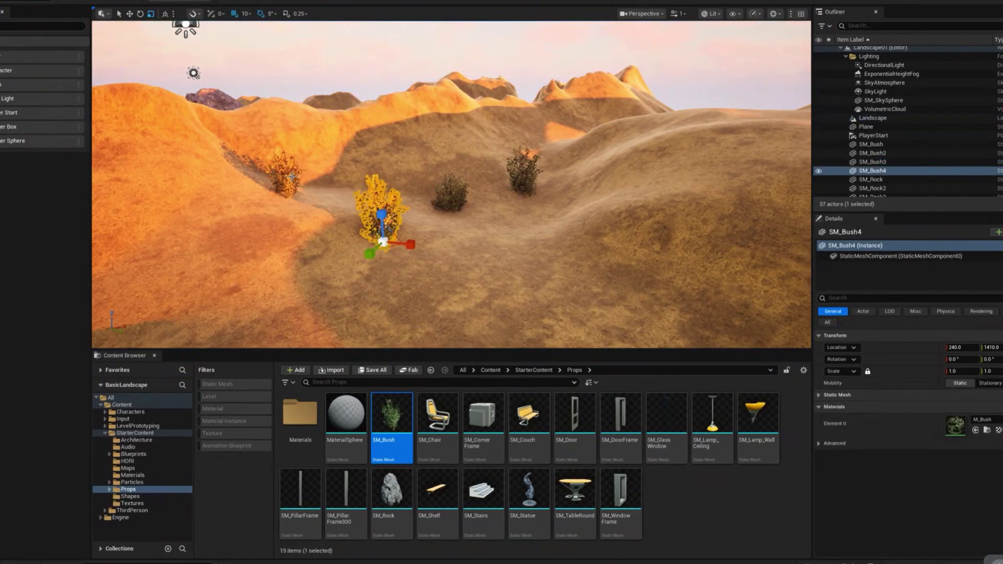
- Select all four SM_Bush copies together, leaving the Landscape out, and delete them from the level
left_click(284, 172, "ctrl")
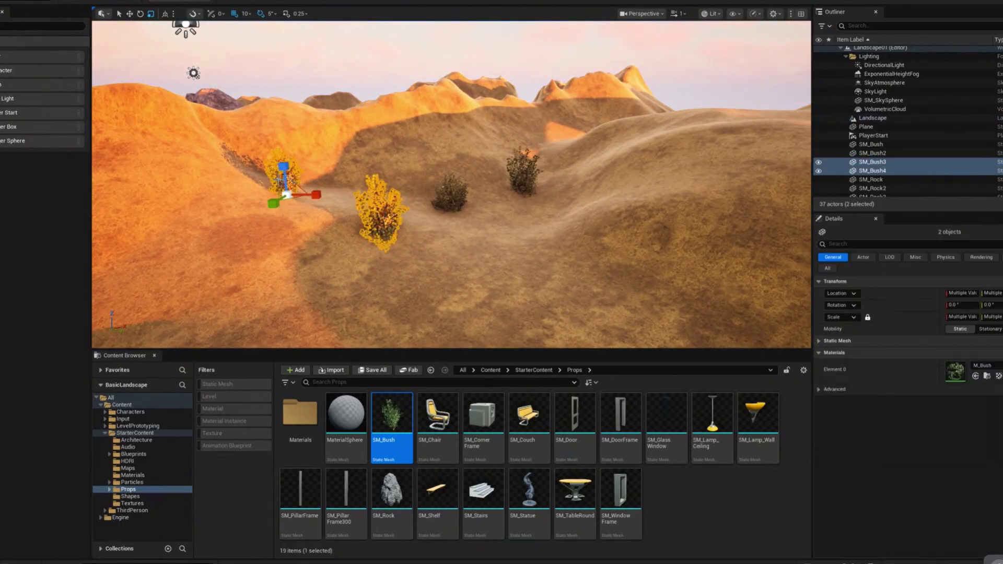
left_click(465, 196, "ctrl")
left_click(533, 187, "ctrl")
left_click(519, 180)
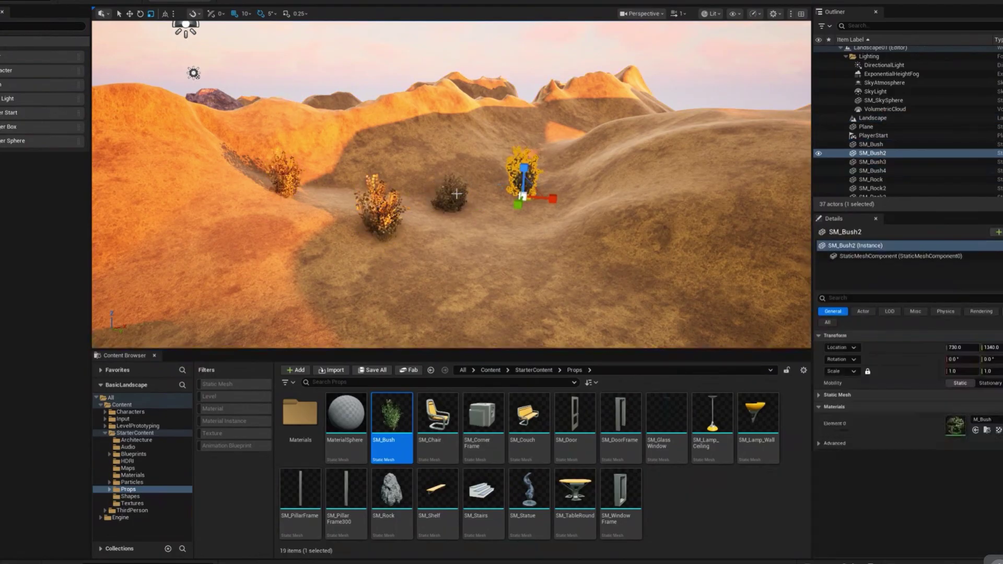
left_click(456, 194, "ctrl")
left_click(370, 216, "ctrl")
left_click(284, 174, "ctrl")
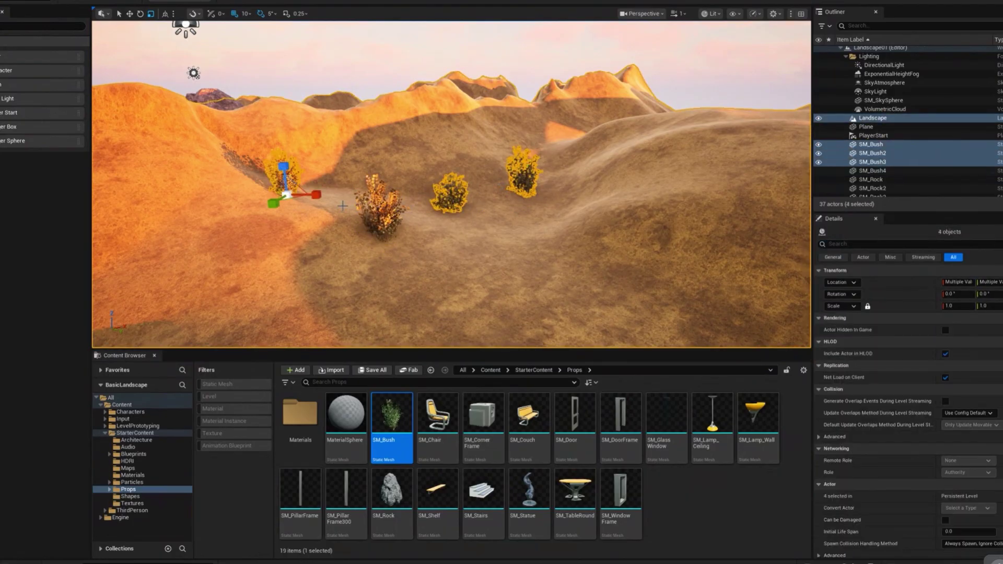
left_click(370, 216, "ctrl")
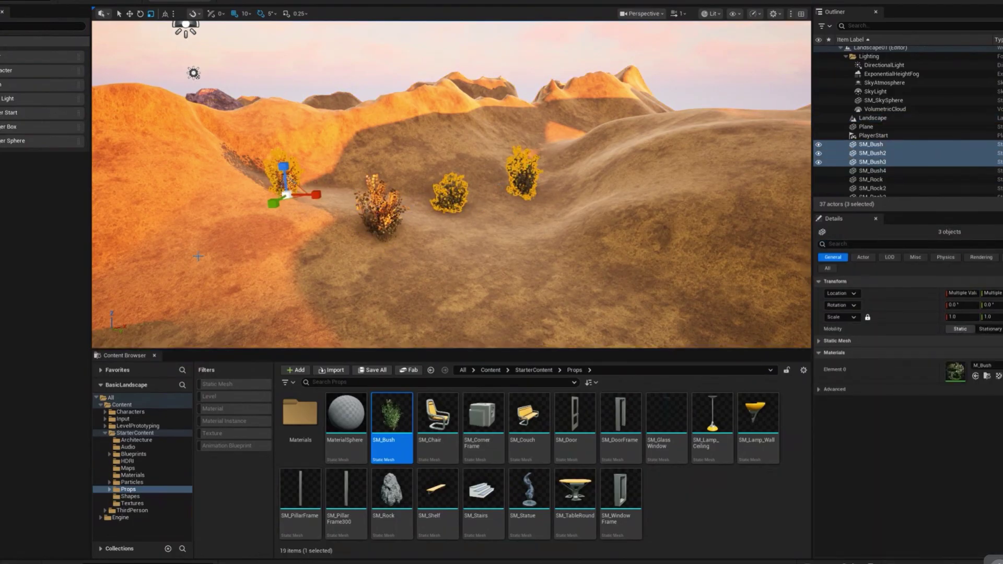
left_click(385, 222, "ctrl")
key("Delete")
- Fly over the ridges and around the lake to examine the terrain, ending with a distant overview
right_click_drag(498, 293, 520, 257)
key("w")
key("s")
key("s")
key("e")
key("w")
key("d")
key("q")
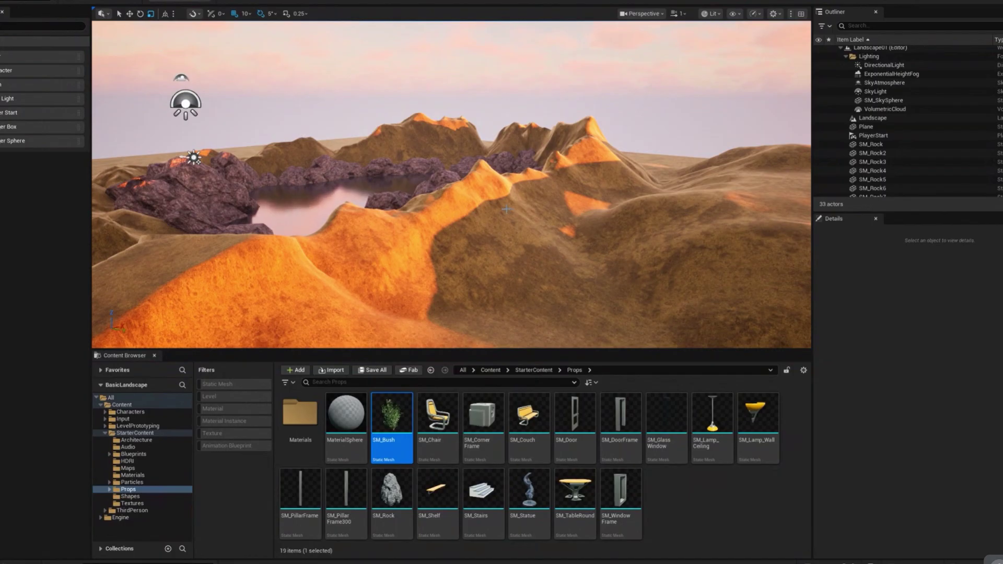
right_click_drag(502, 232, 501, 231)
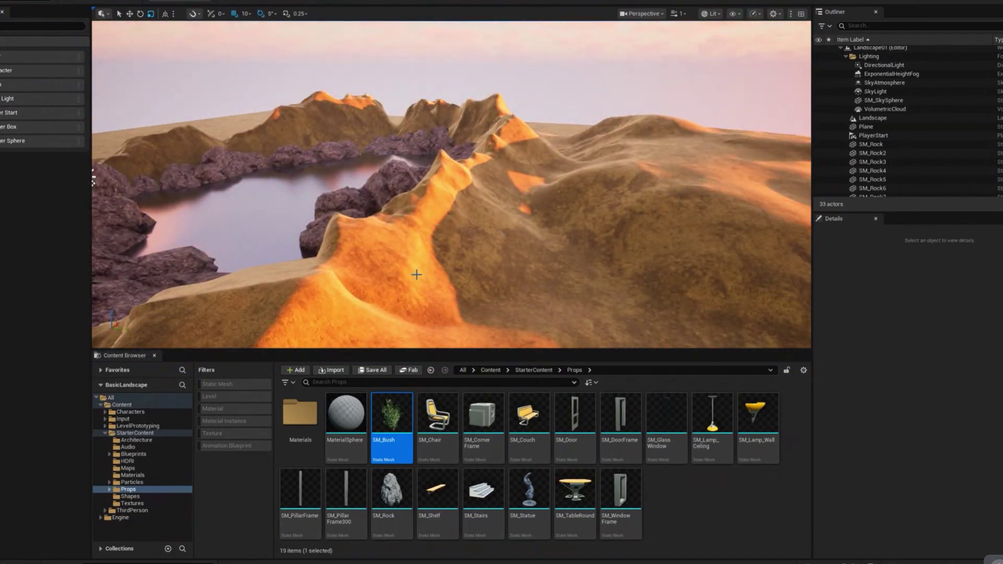
left_click_drag(408, 349, 411, 313)
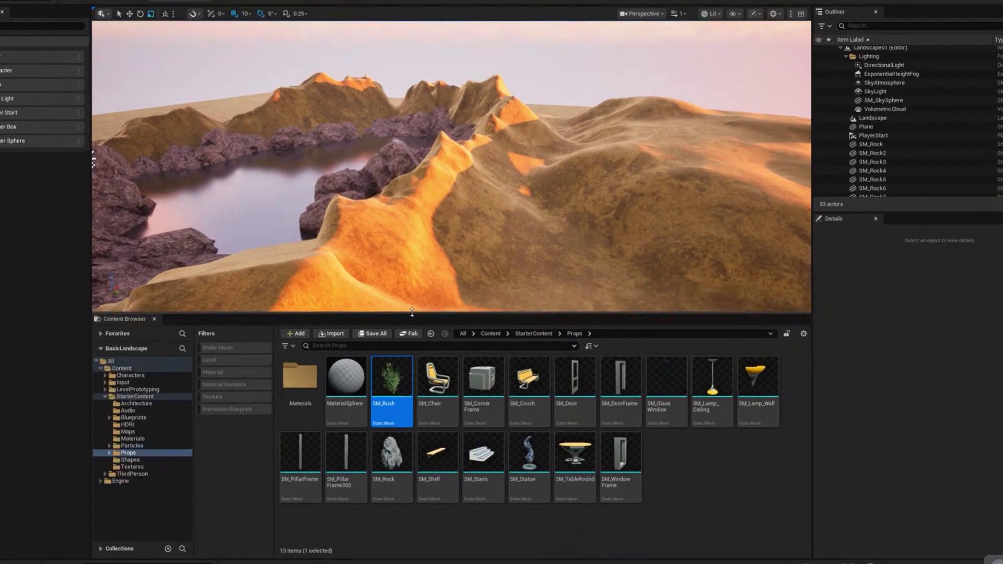
right_click_drag(460, 241, 423, 261)
key("a")
right_click_drag(454, 217, 450, 251)
right_click_drag(307, 145, 308, 141)
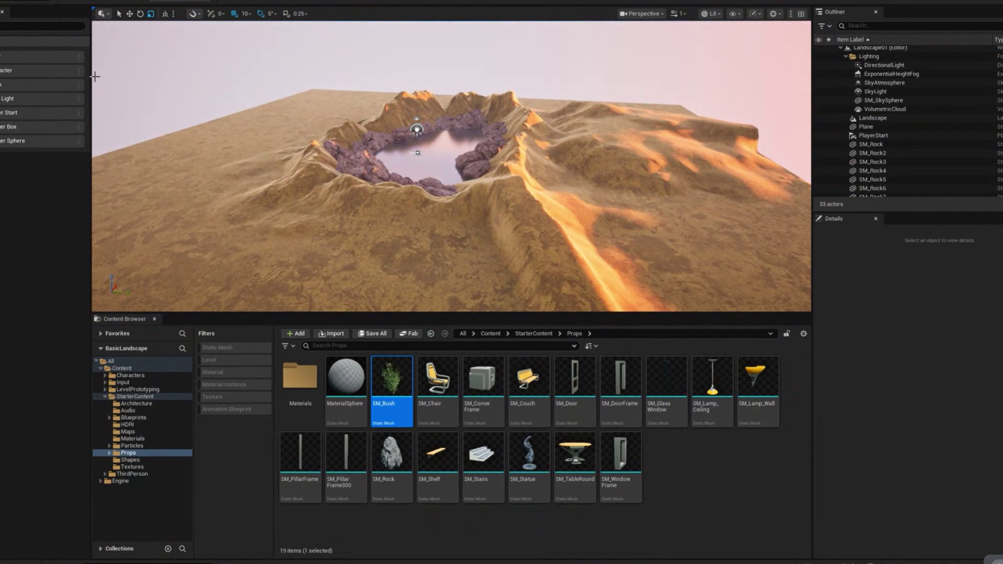
- Switch the editor to Foliage mode and resize the workspace to give the foliage tools and actor list more room
left_click(11, 1)
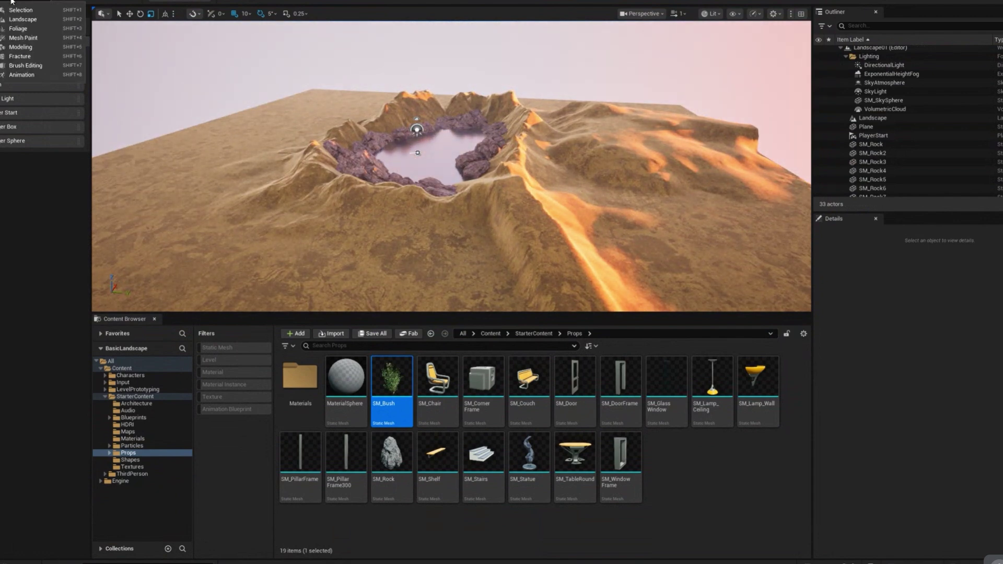
left_click(36, 28)
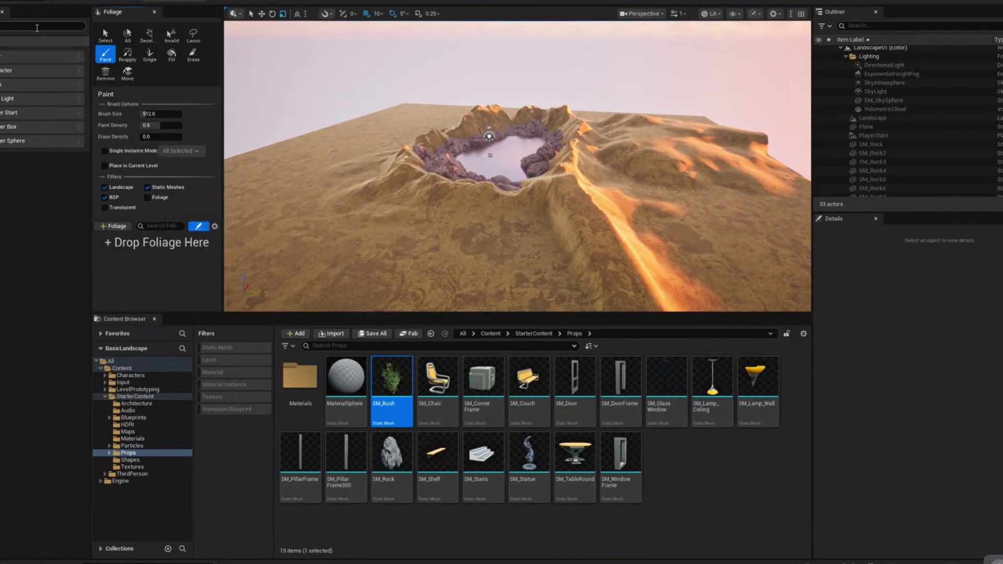
left_click_drag(91, 79, 32, 82)
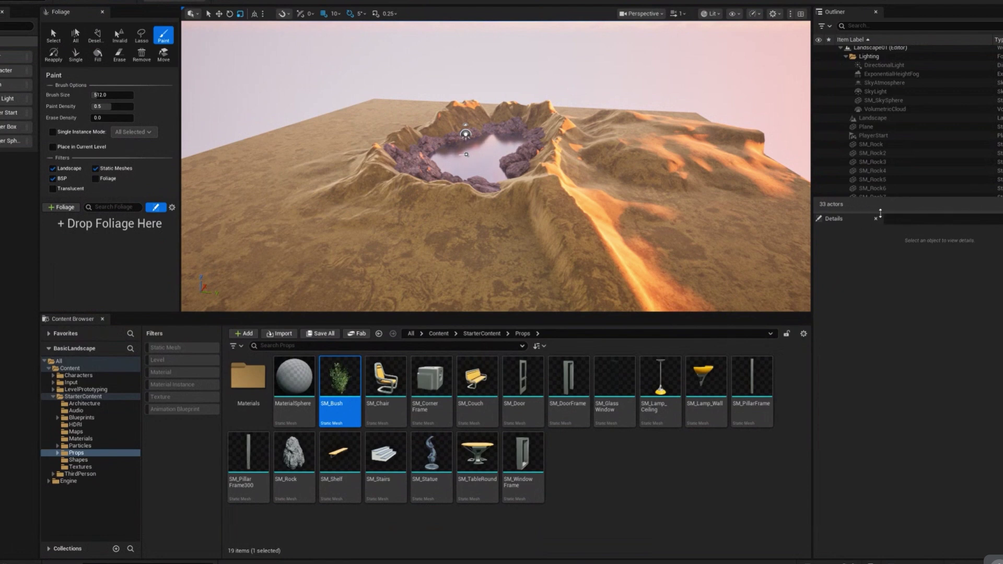
left_click_drag(863, 211, 863, 361)
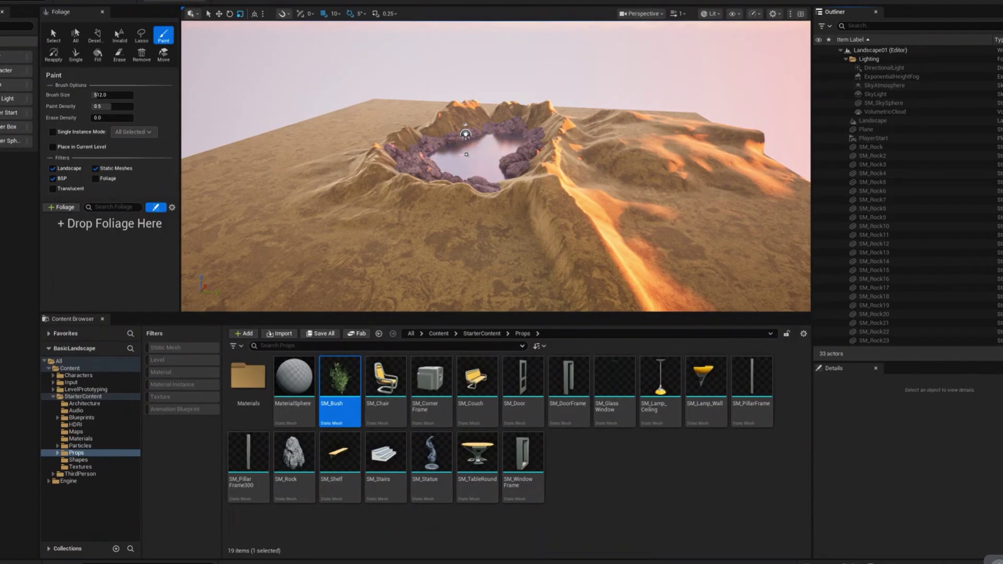
mouse_move(40, 136)
left_mouse_down()
mouse_move(25, 136)
mouse_move(40, 137)
left_mouse_up()
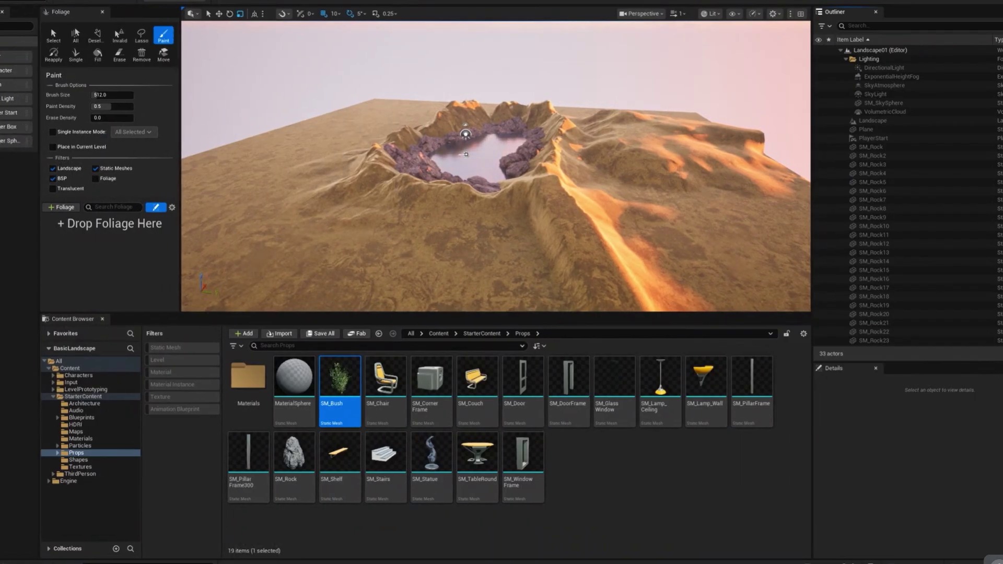
- Add the SM_Bush mesh from the StarterContent props as a foliage type
right_click_drag(496, 172, 590, 194)
right_click_drag(248, 179, 206, 221)
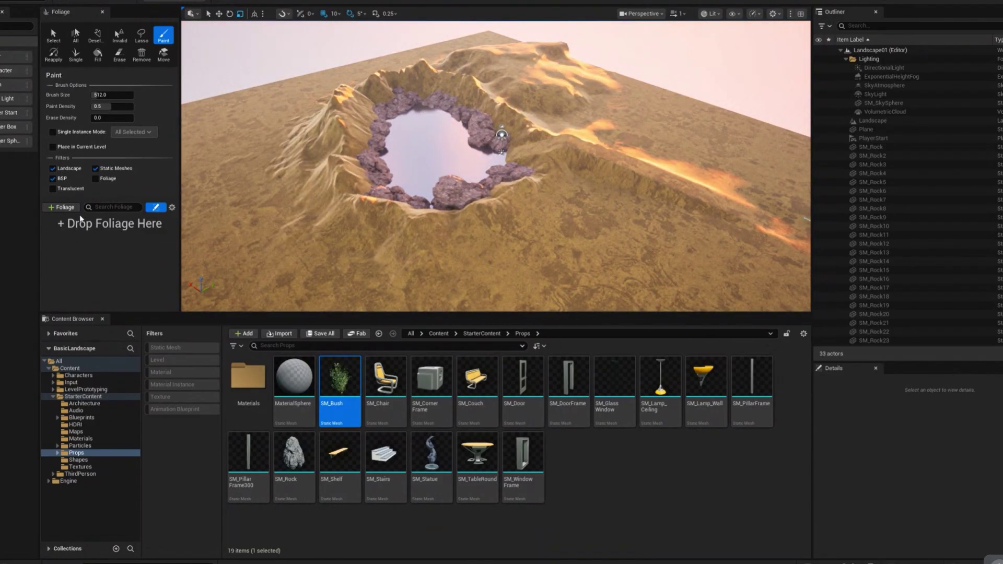
left_click(62, 207)
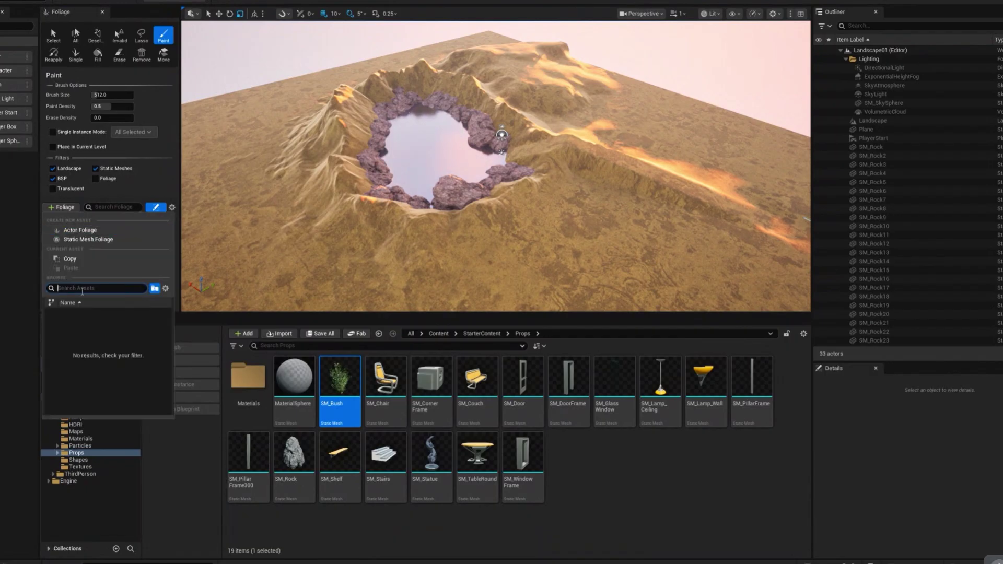
left_click(142, 189)
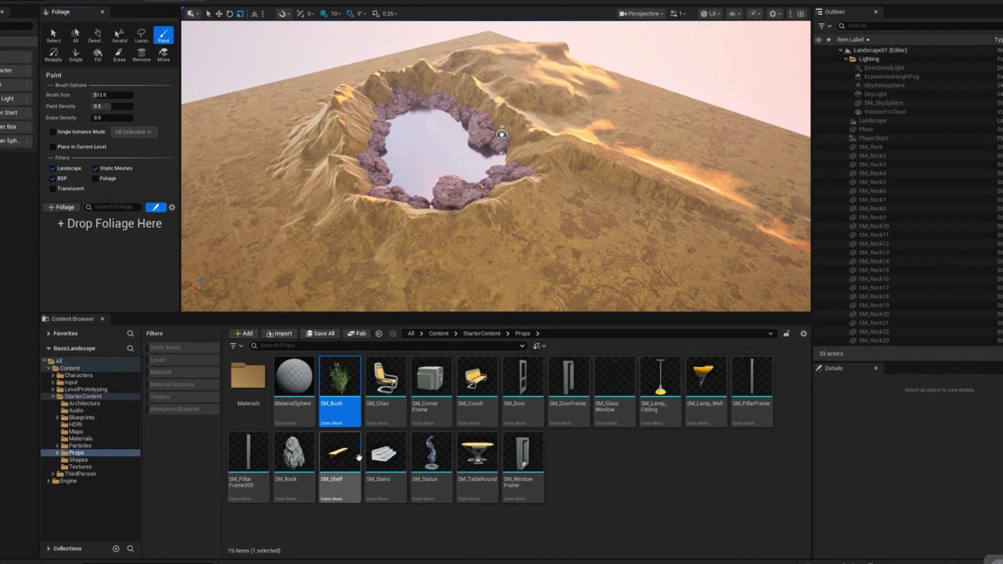
left_click_drag(338, 389, 110, 233)
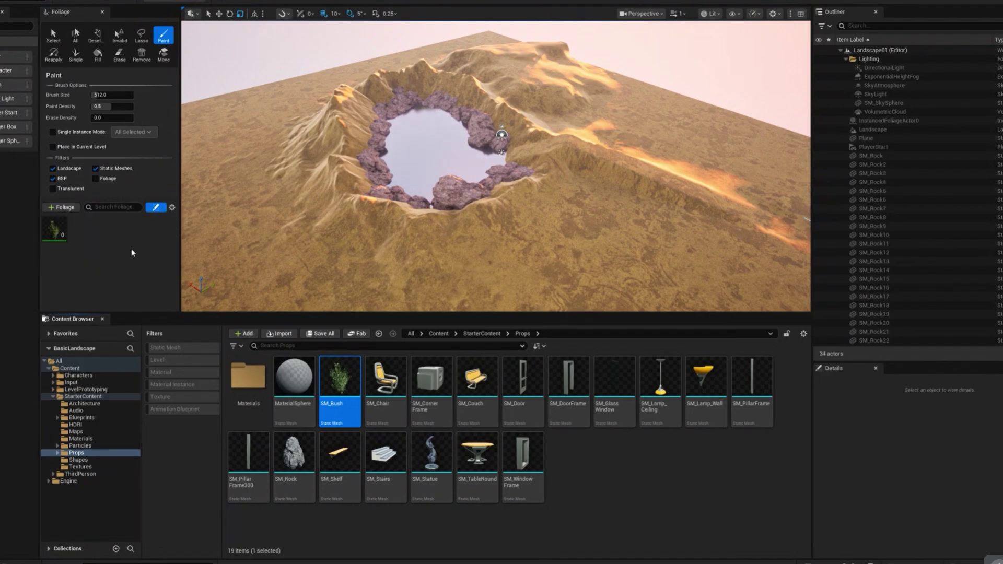
- Select the SM_Bush foliage type, make room for its painting settings, and bring the open ground before the lake into view
left_click(55, 237)
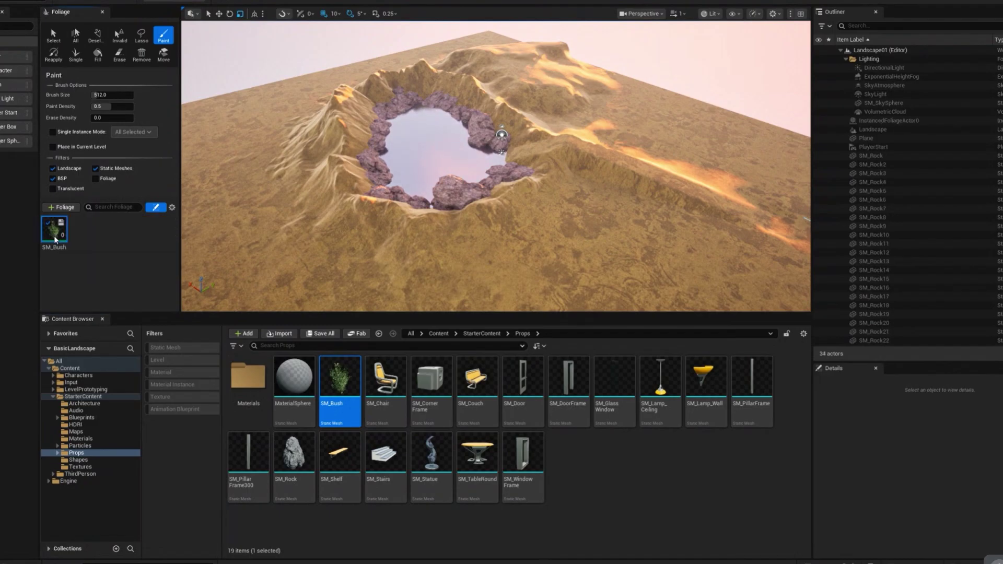
left_click(110, 233)
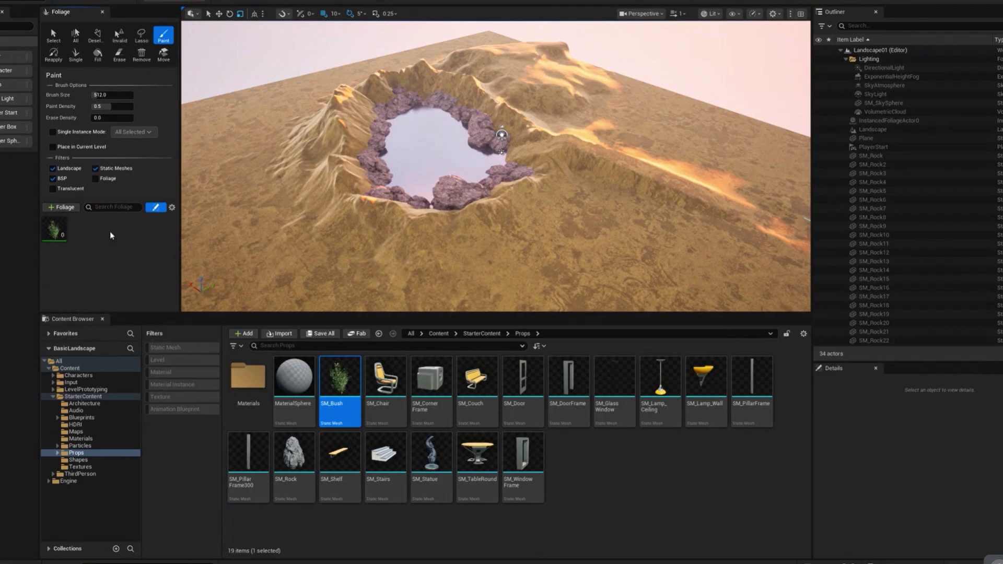
left_click(51, 233)
left_click_drag(99, 317, 83, 441)
scroll(88, 380, "down", 10)
scroll(88, 380, "up", 10)
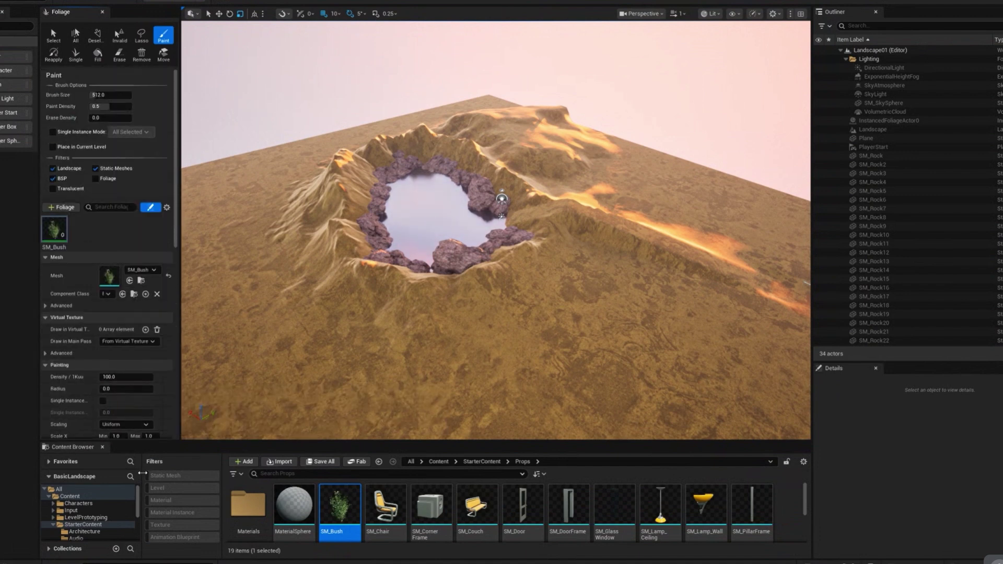
left_click_drag(125, 441, 124, 413)
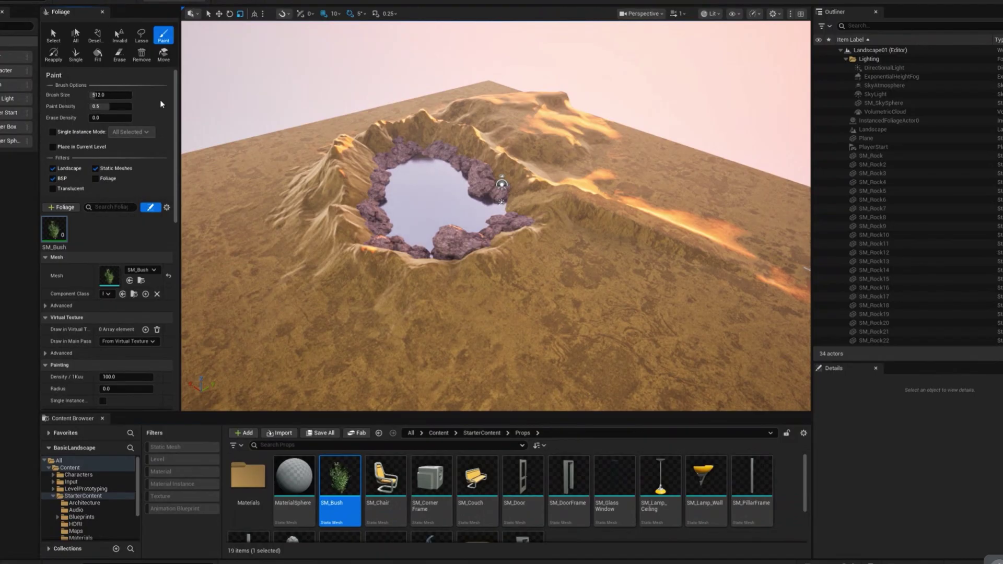
right_click_drag(582, 262, 581, 201)
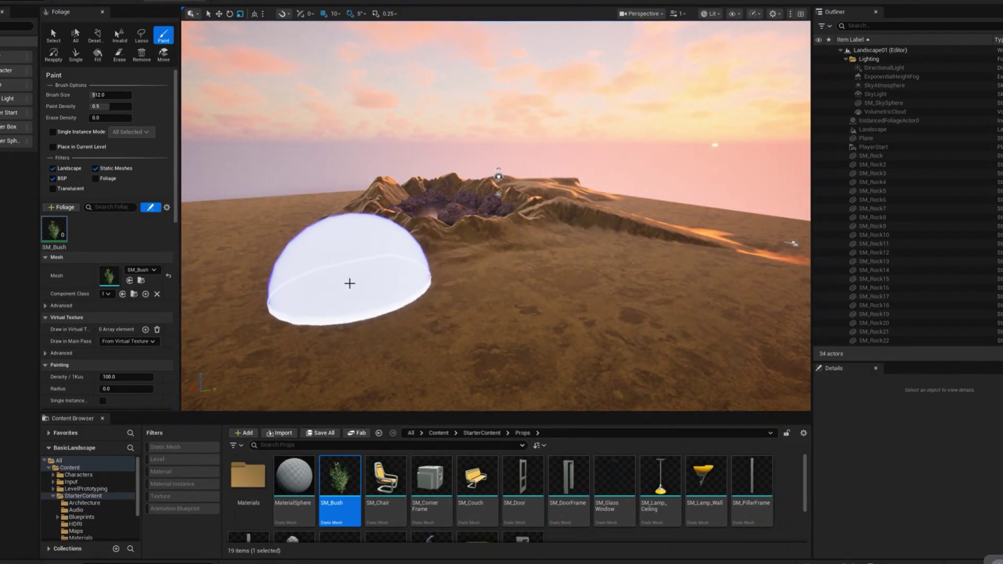
- Set the foliage brush size to 200 and paint a small test patch of SM_Bush on the open ground
left_click(107, 97)
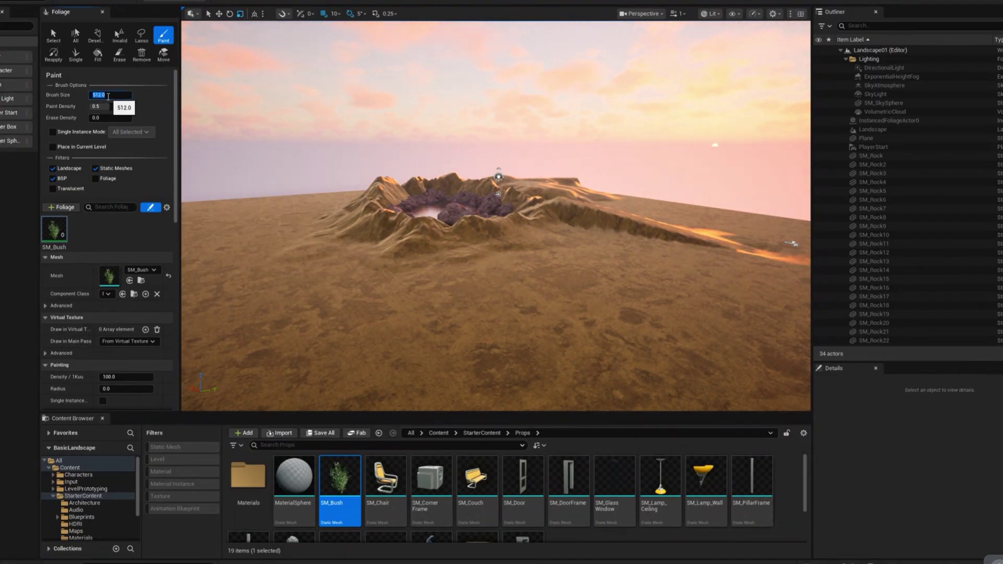
left_click(321, 288)
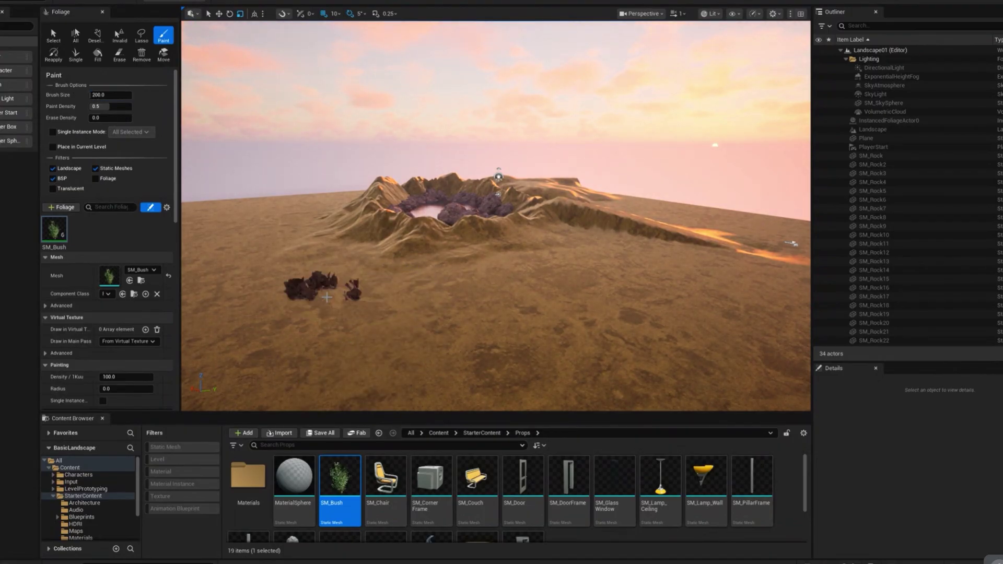
- Paint SM_Bush foliage densely across the flat ground surrounding the outer slopes of the lake ridge
mouse_move(455, 316)
right_mouse_down()
mouse_move(456, 305)
mouse_move(485, 306)
right_mouse_up()
key("a")
key("w")
key("q")
key("w")
key("e")
right_click_drag(549, 188, 567, 187)
key("e")
key("s")
key("a")
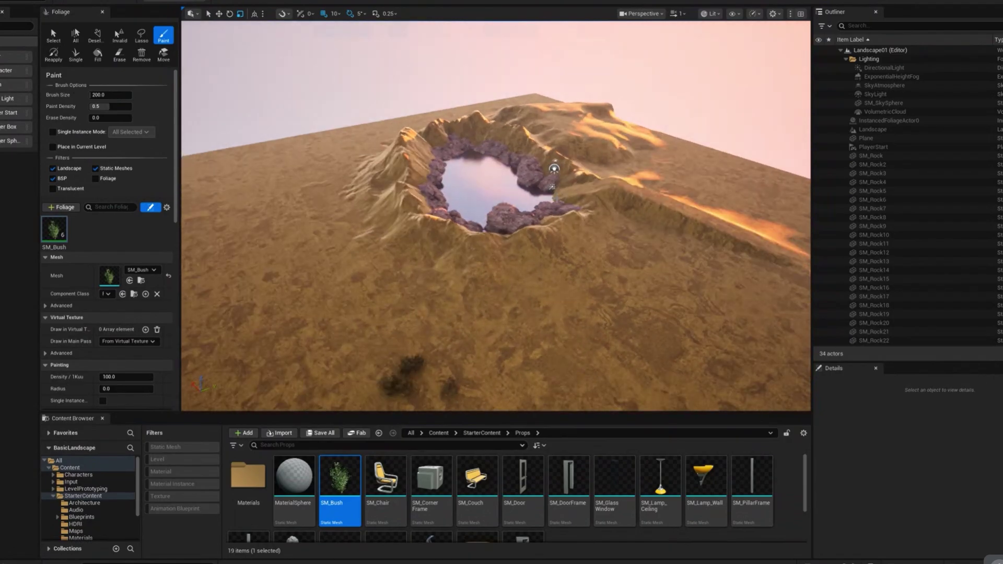
left_click_drag(280, 233, 287, 224)
mouse_move(367, 300)
left_mouse_down()
mouse_move(322, 238)
mouse_move(419, 277)
mouse_move(320, 258)
mouse_move(272, 316)
mouse_move(429, 337)
mouse_move(224, 346)
mouse_move(549, 338)
mouse_move(619, 353)
mouse_move(598, 265)
mouse_move(672, 398)
mouse_move(319, 209)
mouse_move(311, 176)
mouse_move(327, 174)
mouse_move(246, 216)
mouse_move(195, 320)
mouse_move(329, 158)
mouse_move(358, 197)
mouse_move(528, 258)
mouse_move(653, 279)
mouse_move(737, 396)
mouse_move(679, 280)
mouse_move(789, 297)
mouse_move(696, 295)
mouse_move(743, 373)
left_mouse_up()
- Rotate the directional light to try different sun angles over the bushes, settling on low golden daylight
mouse_move(338, 226)
right_mouse_down()
mouse_move(397, 172)
mouse_move(449, 173)
mouse_move(437, 217)
right_mouse_up()
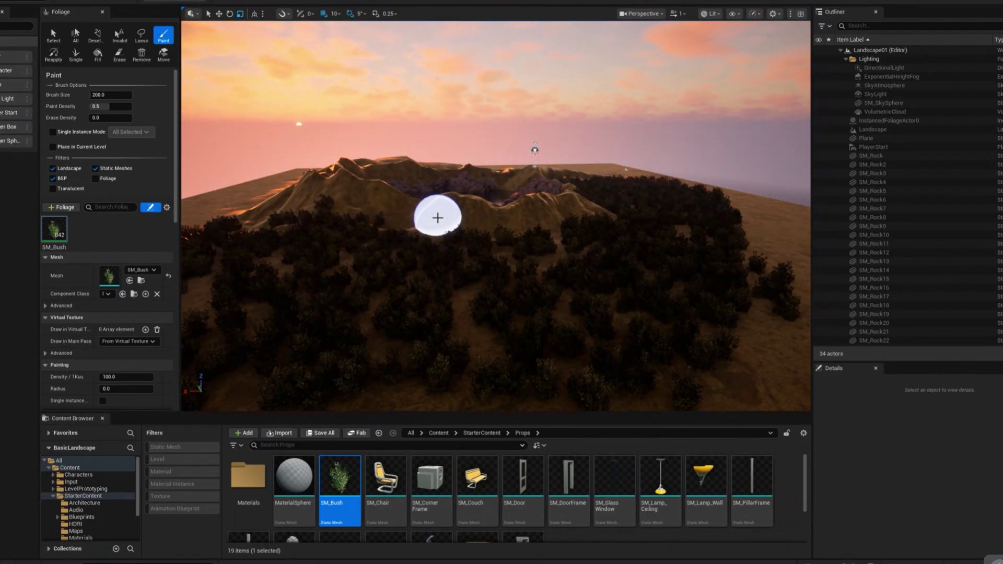
key("ctrl+l")
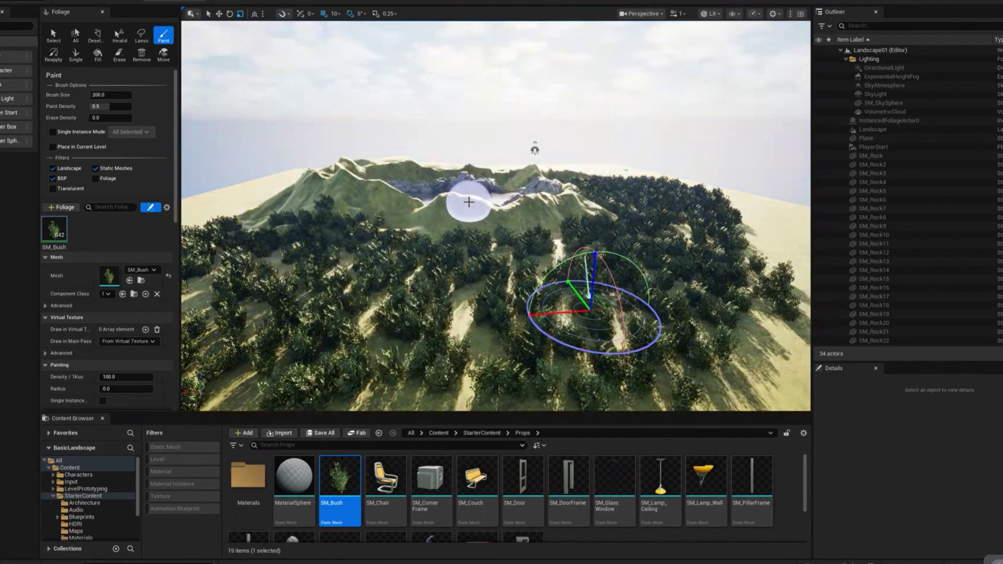
key("ctrl+l")
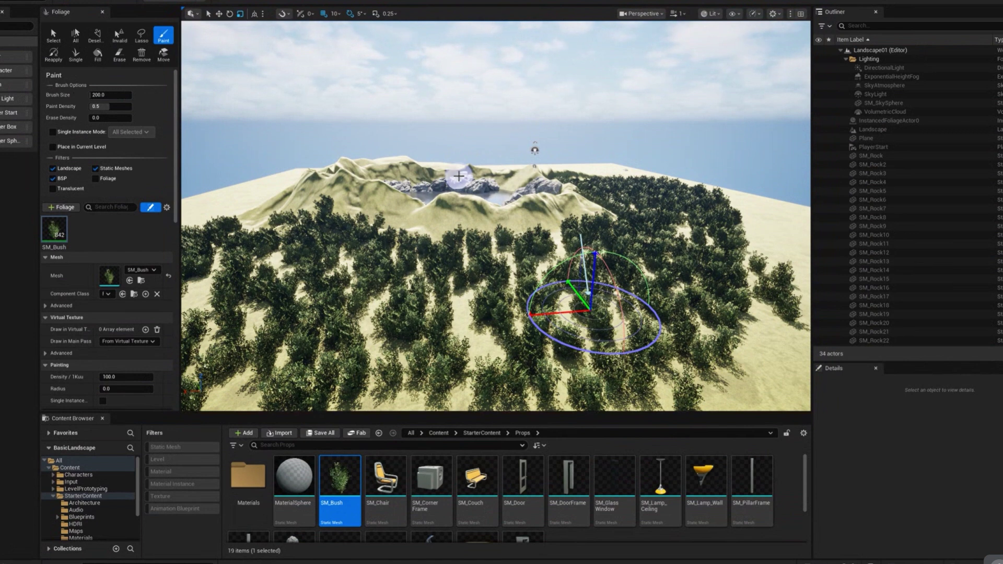
key("ctrl+l")
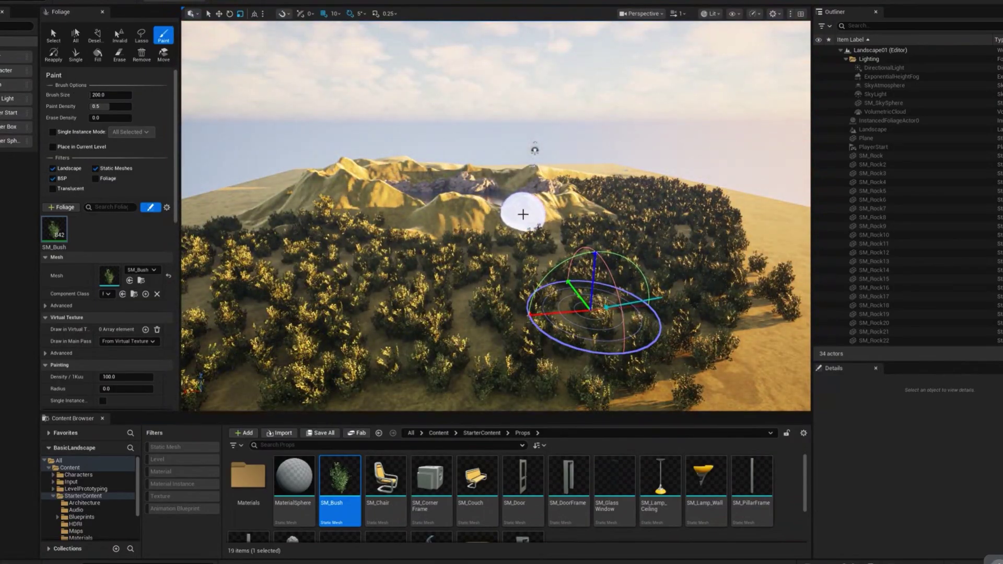
- Paint SM_Bush foliage over the ground on the other side of the long ridge leading to the lake
mouse_move(802, 275)
right_mouse_down()
mouse_move(606, 256)
mouse_move(601, 266)
right_mouse_up()
left_click(613, 294)
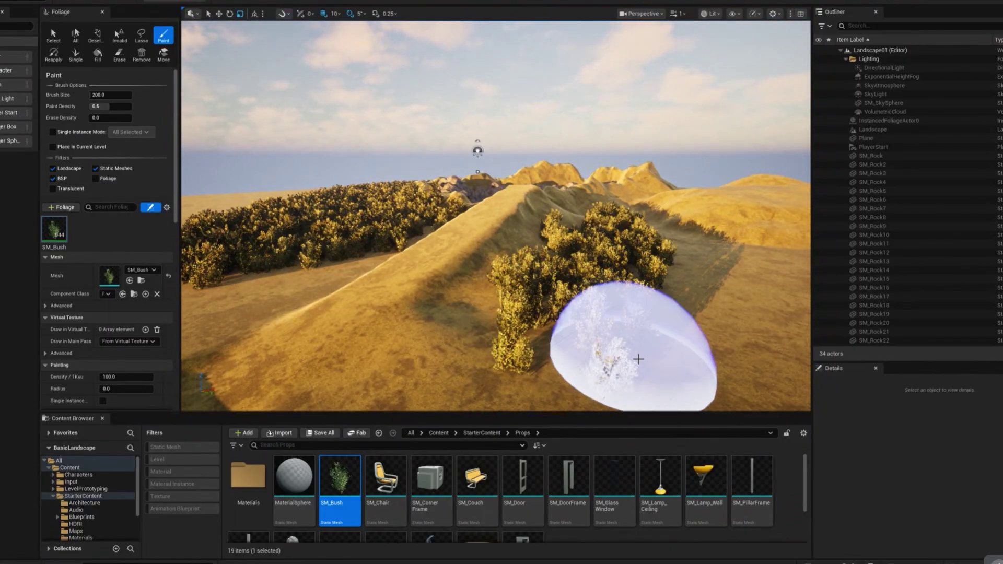
left_click_drag(775, 259, 731, 277)
right_click_drag(731, 277, 500, 335)
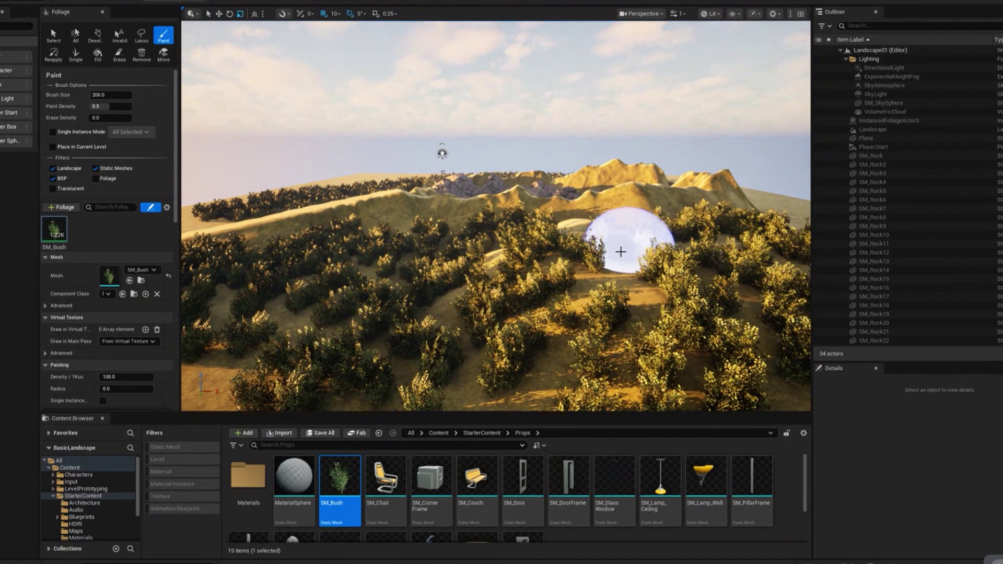
mouse_move(440, 318)
right_mouse_down()
mouse_move(470, 308)
mouse_move(496, 320)
right_mouse_up()
key("w")
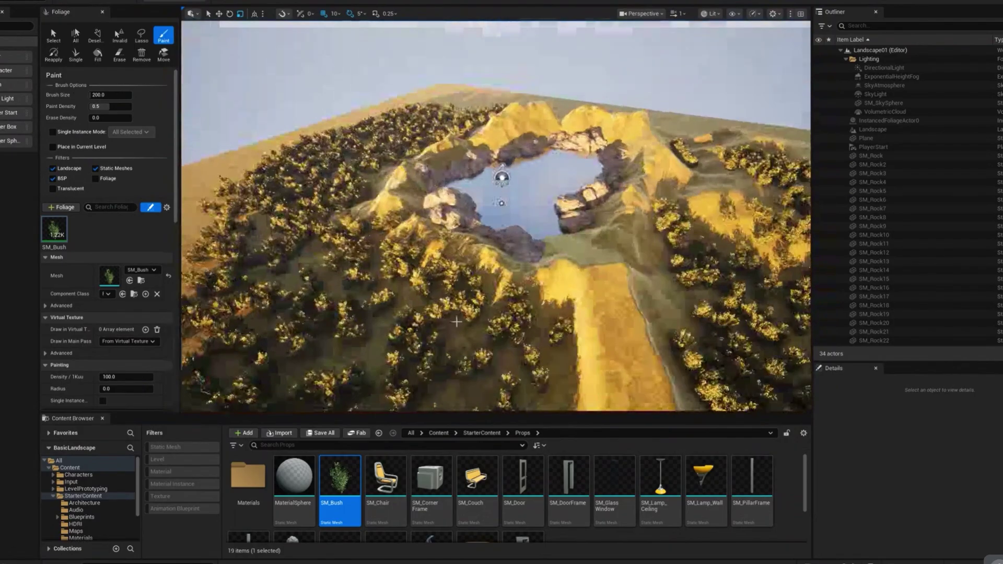
right_click_drag(350, 245, 357, 244)
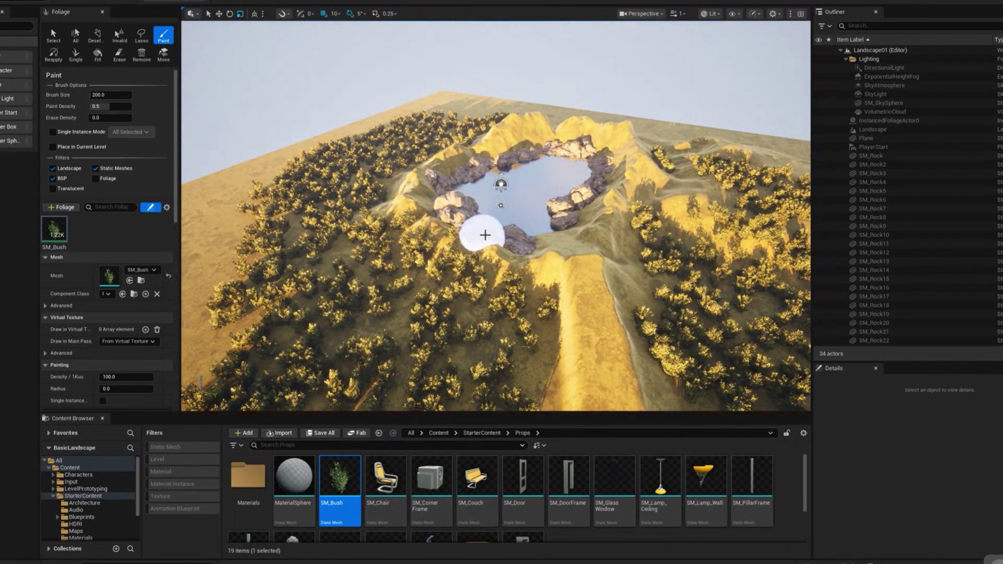
right_click_drag(442, 230, 465, 235)
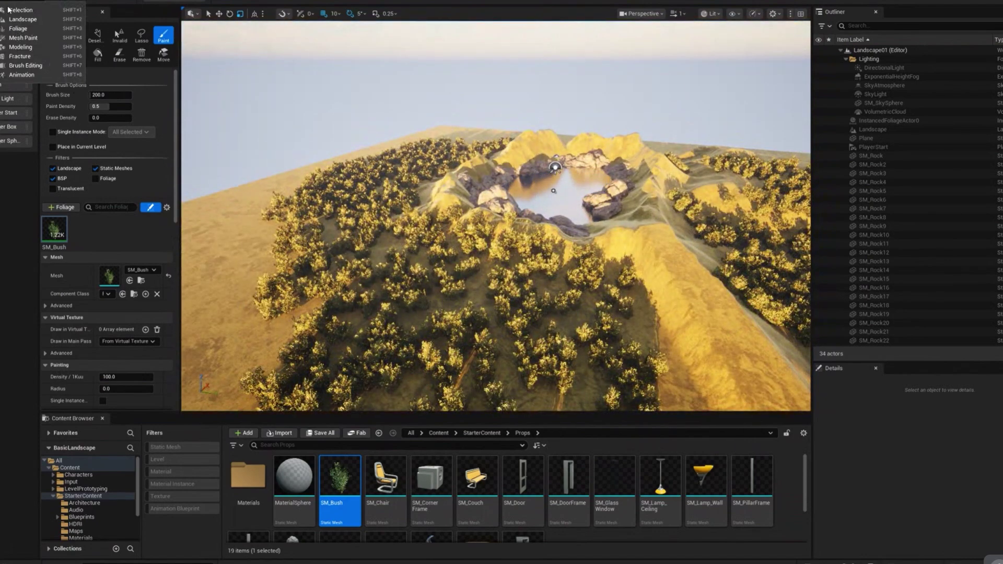
- Switch to Selection mode and play-test the level by running the character through the bushes to the lake, ending the session there
key("shift+1")
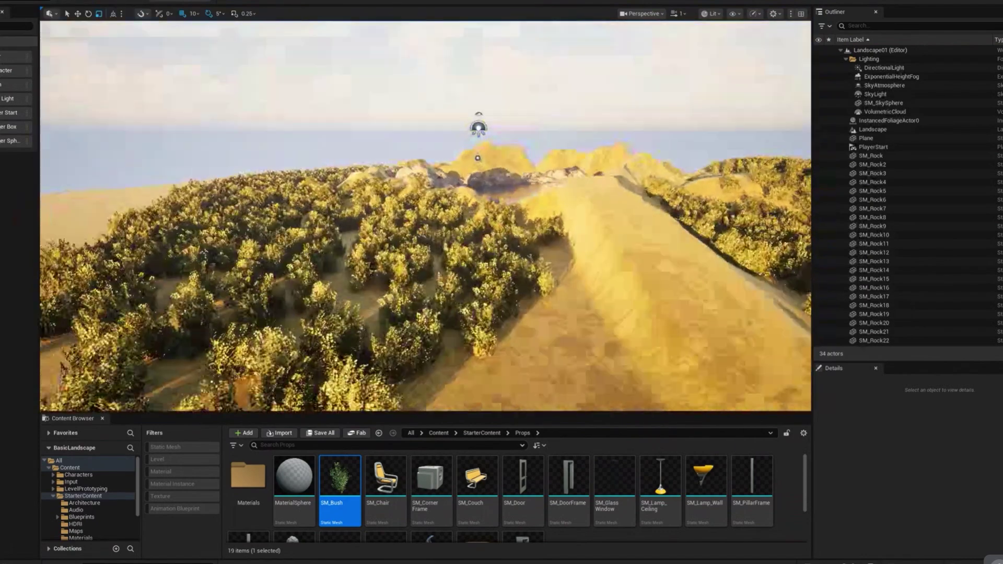
right_click_drag(498, 233, 499, 234)
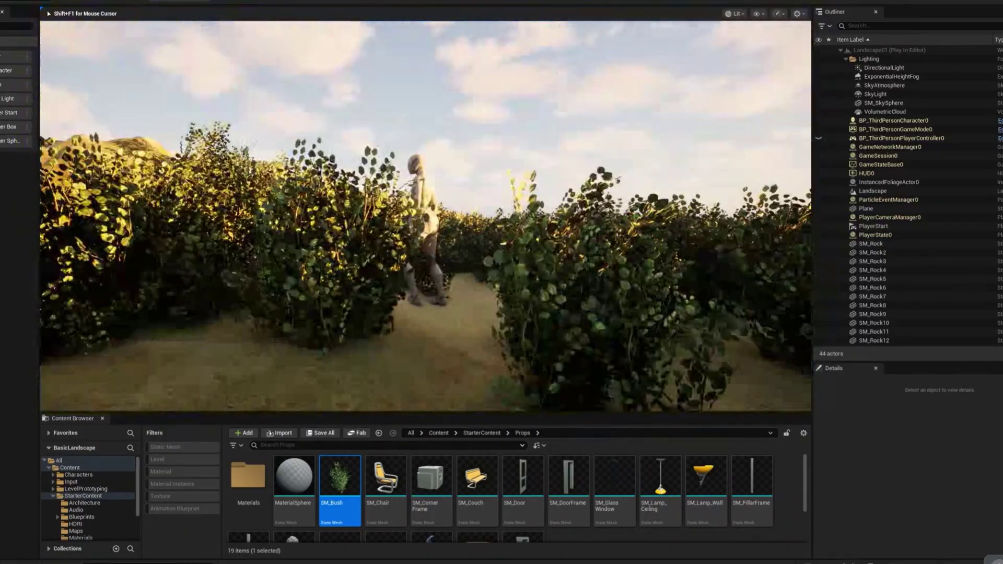
key("w")
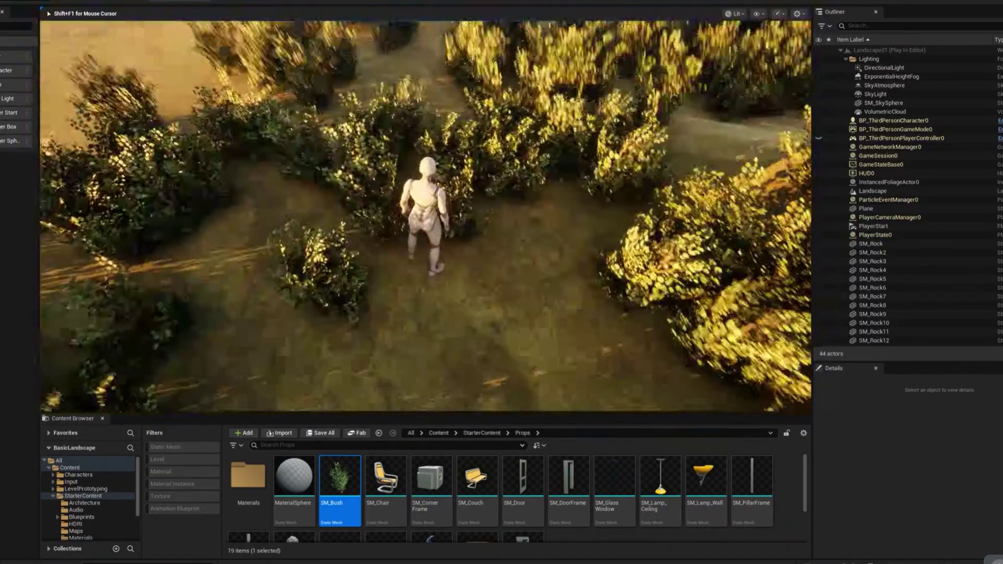
key("w")
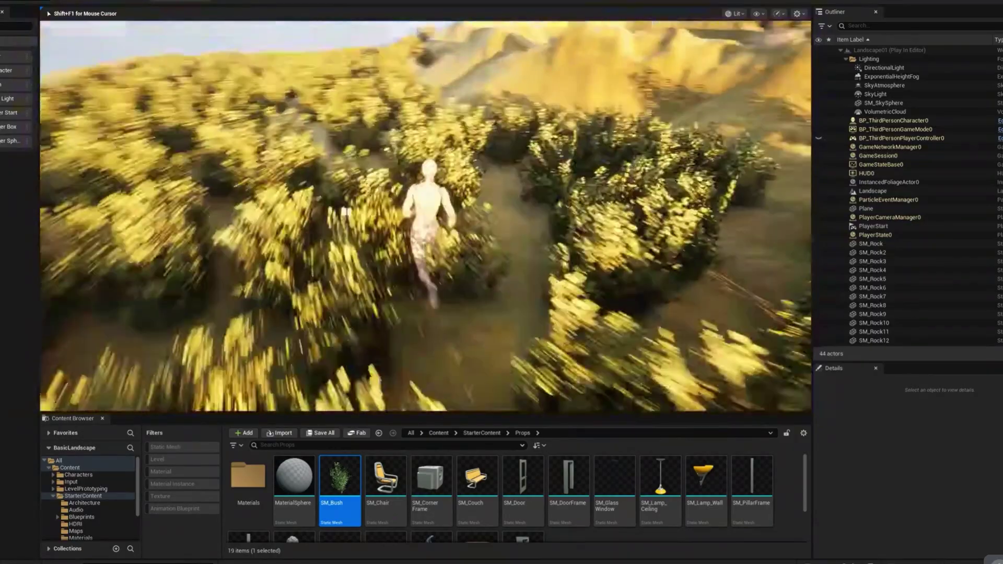
key("w")
key("space")
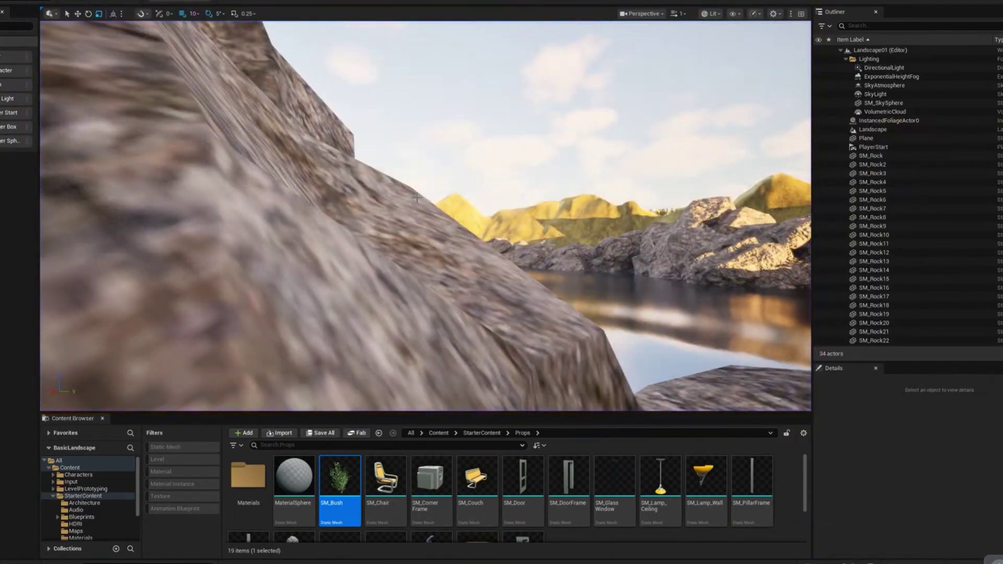
key("Escape")
- Switch the editor back to Foliage mode with the lake and surrounding bushes in view
key("s")
right_click_drag(426, 215, 470, 246)
key("s")
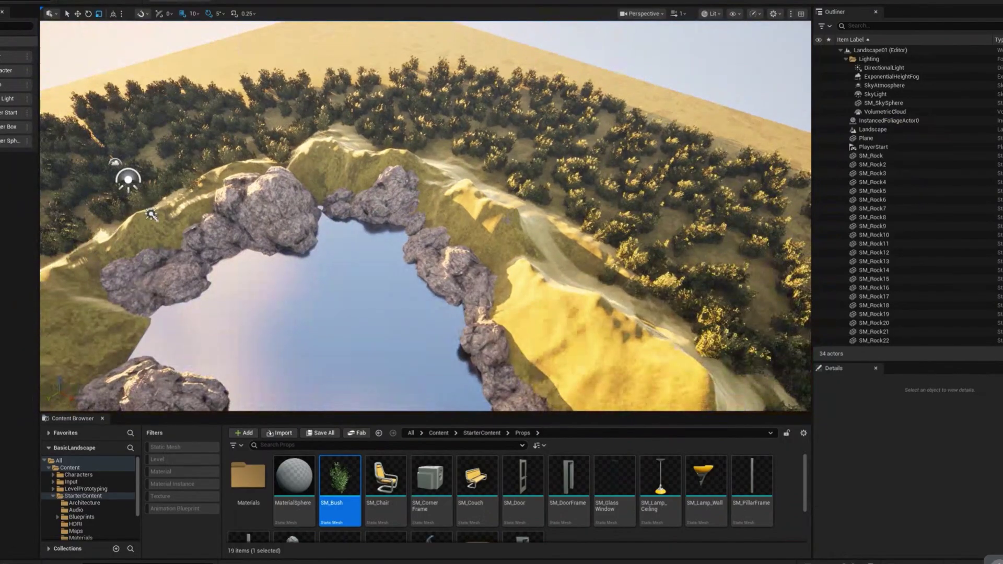
left_click_drag(360, 412, 360, 345)
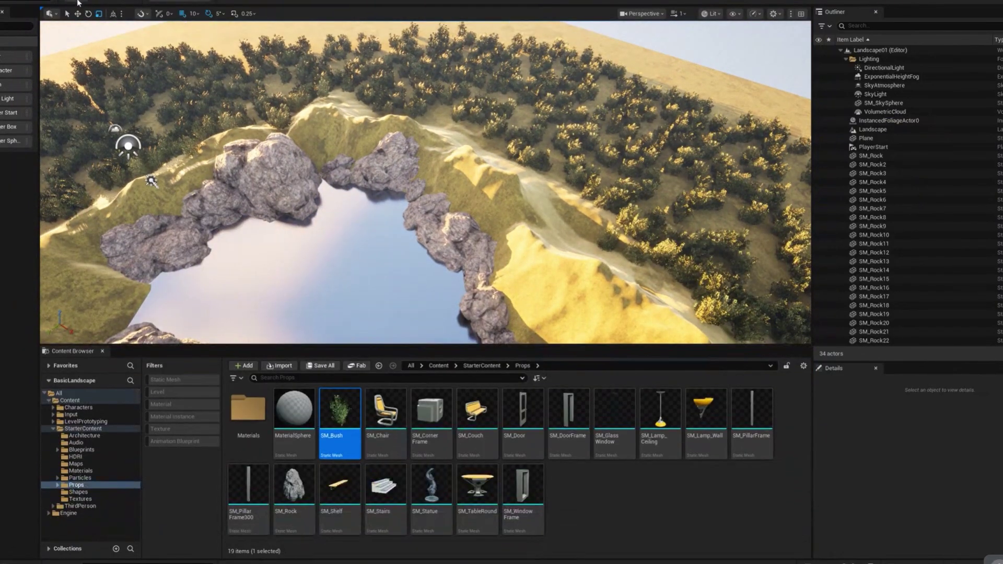
left_click(49, 13)
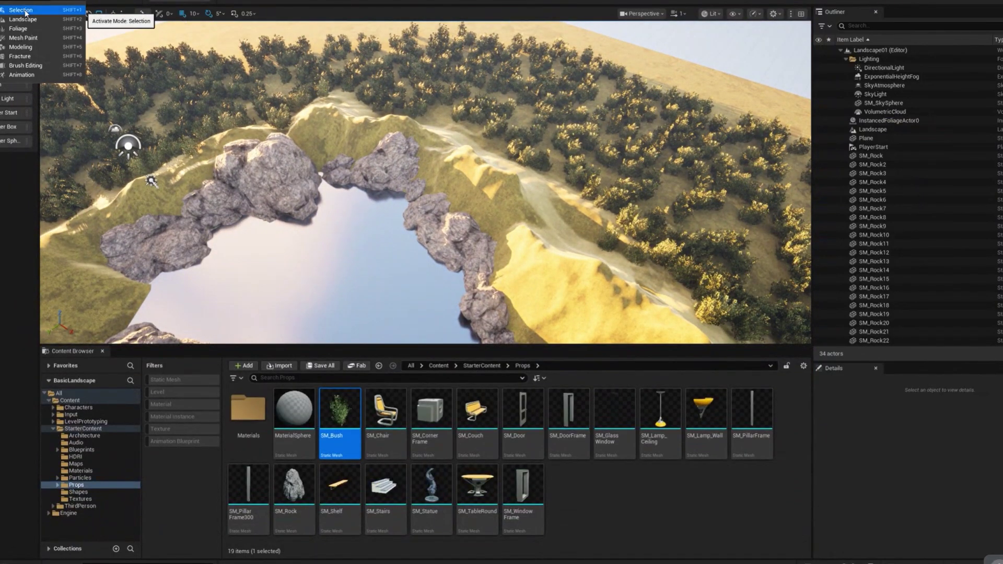
left_click(20, 29)
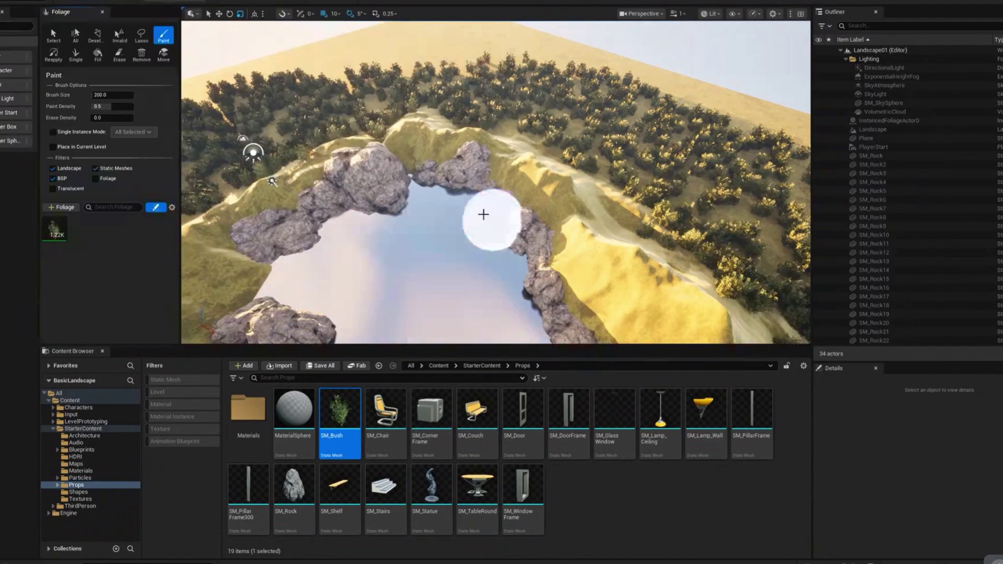
left_click_drag(516, 348, 516, 408)
- Paint more SM_Bush foliage to extend the bush cover on the plain beyond the lake ridge
right_click_drag(552, 186, 533, 186)
mouse_move(700, 87)
left_mouse_down()
mouse_move(737, 123)
mouse_move(741, 112)
mouse_move(606, 69)
mouse_move(654, 116)
mouse_move(738, 72)
mouse_move(786, 152)
mouse_move(676, 134)
mouse_move(634, 278)
mouse_move(567, 213)
left_mouse_up()
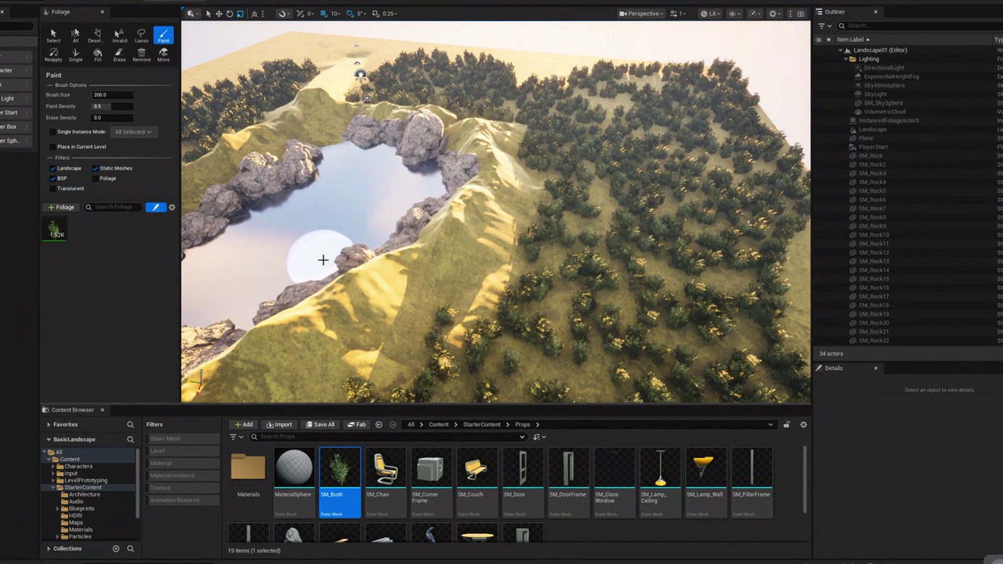
right_click_drag(560, 249, 450, 311)
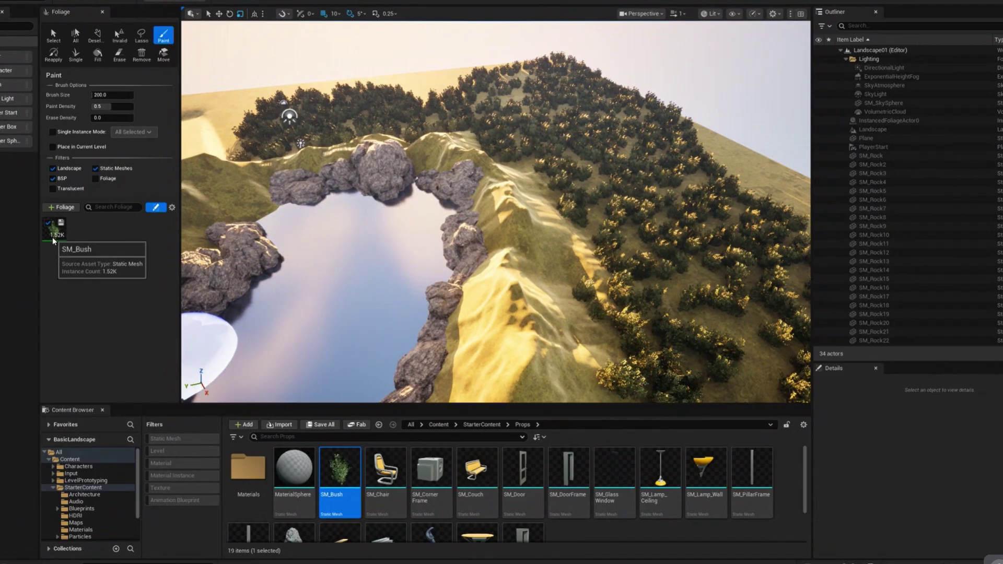
- Fly around the lake and planted plain to examine the bush coverage and the foliage tools
key("d")
right_click_drag(618, 318, 350, 323)
key("w")
right_click_drag(570, 272, 449, 240)
key("d")
key("w")
right_click_drag(580, 250, 571, 224)
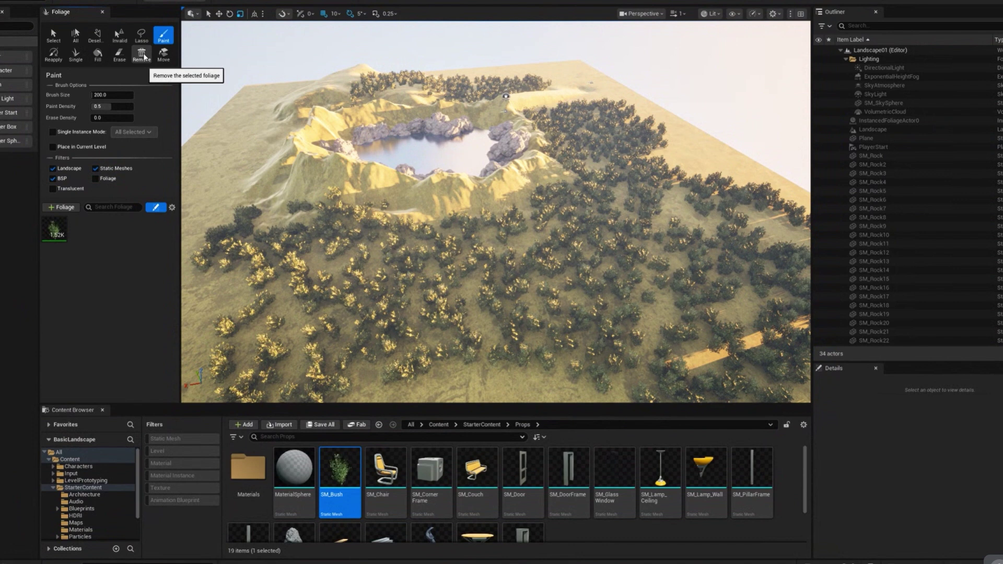
key("w")
right_click_drag(436, 188, 459, 188)
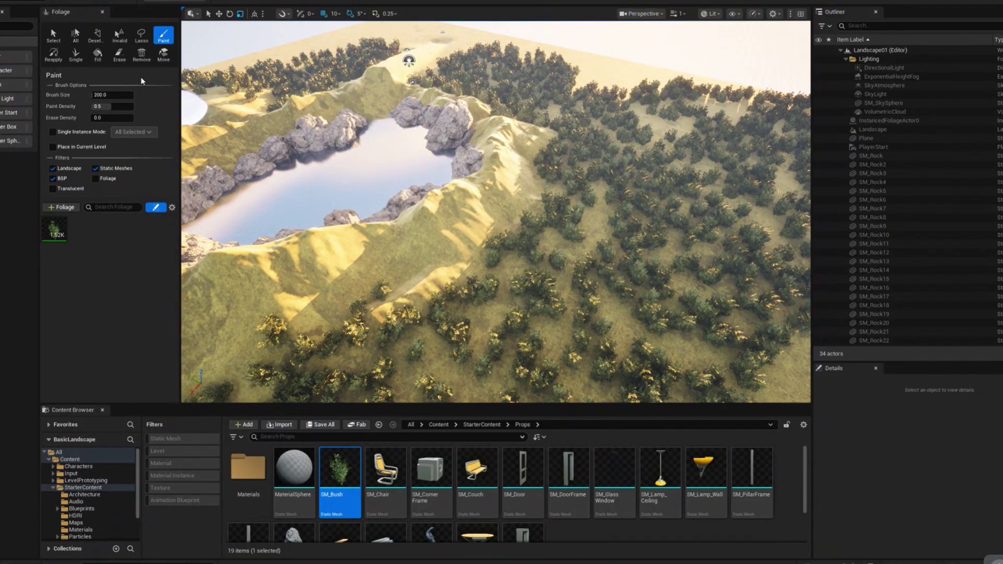
- Erase broad swaths of the painted bushes around the lake with the foliage Erase tool
right_click_drag(499, 241, 499, 242)
key("w")
mouse_move(499, 241)
left_mouse_down()
mouse_move(490, 226)
mouse_move(609, 240)
mouse_move(415, 235)
mouse_move(575, 225)
mouse_move(586, 171)
mouse_move(641, 141)
mouse_move(607, 103)
mouse_move(464, 57)
mouse_move(507, 55)
left_mouse_up()
key("s")
mouse_move(732, 244)
right_mouse_down()
mouse_move(585, 235)
mouse_move(554, 215)
mouse_move(733, 277)
right_mouse_up()
key("e")
mouse_move(717, 215)
left_mouse_down()
mouse_move(735, 200)
mouse_move(604, 227)
mouse_move(784, 257)
mouse_move(672, 275)
mouse_move(522, 347)
mouse_move(498, 281)
mouse_move(398, 282)
mouse_move(459, 291)
mouse_move(491, 100)
left_mouse_up()
mouse_move(424, 103)
left_mouse_down()
mouse_move(405, 150)
mouse_move(280, 206)
mouse_move(450, 156)
mouse_move(329, 349)
mouse_move(601, 258)
left_mouse_up()
- Select individual bushes at the near edge of the remaining cluster with the foliage Select tool and remove them
mouse_move(494, 238)
right_mouse_down()
mouse_move(504, 239)
mouse_move(478, 225)
mouse_move(444, 234)
mouse_move(452, 242)
right_mouse_up()
key("w")
key("w")
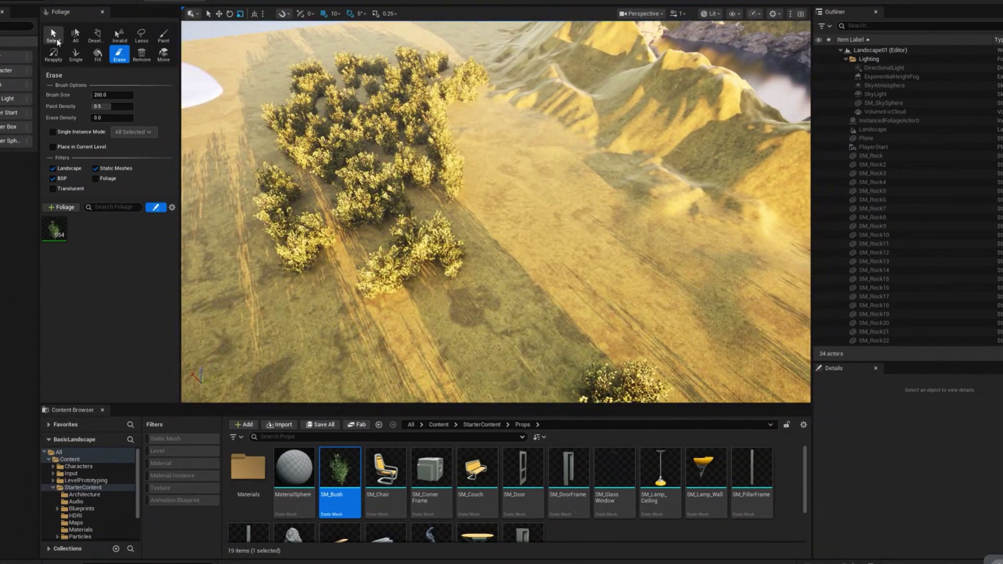
left_click(57, 41)
left_click(301, 254)
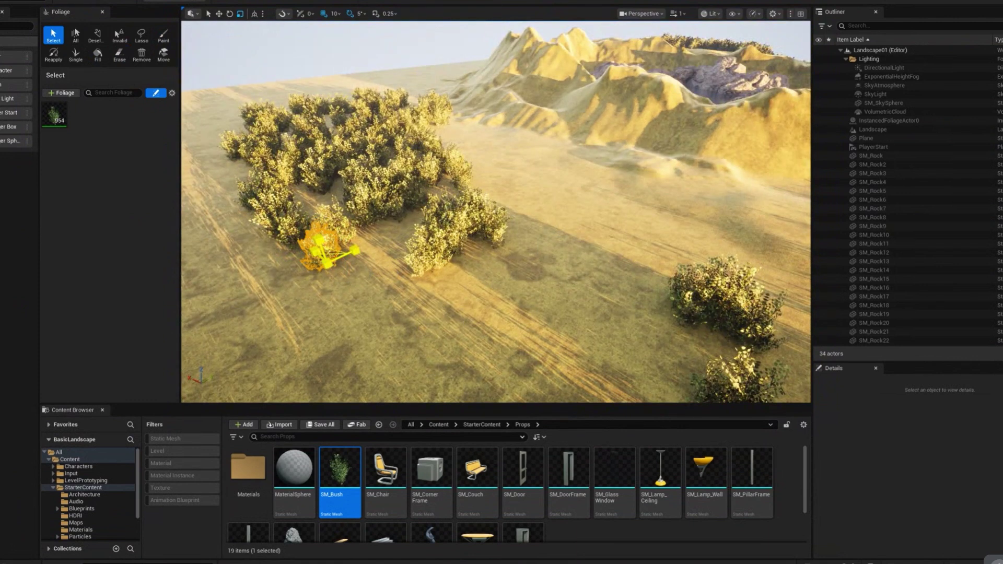
key("f")
right_click_drag(498, 337, 399, 319)
right_click_drag(498, 337, 459, 336)
right_click_drag(286, 176, 462, 206)
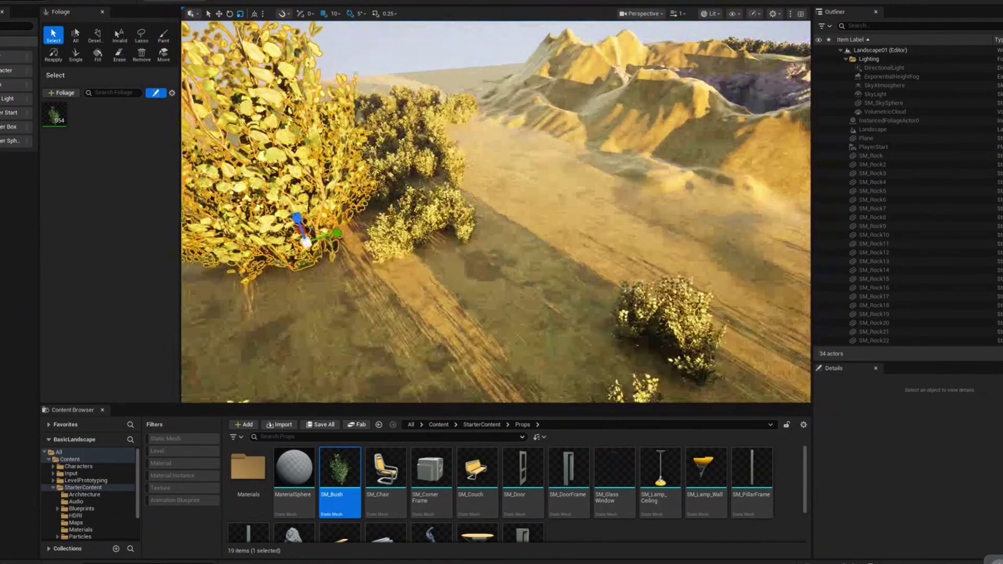
left_click(147, 61)
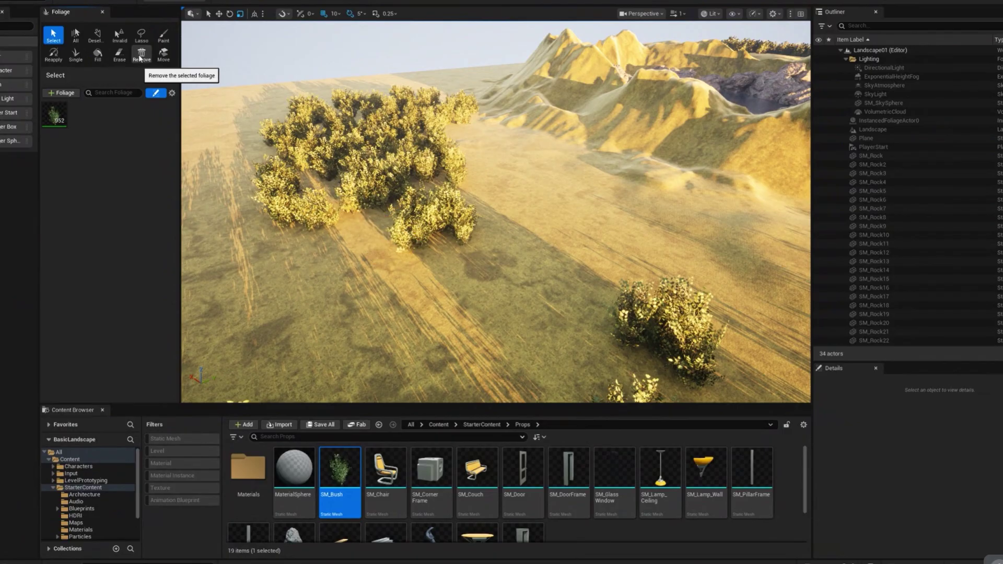
- Select all foliage instances and remove them to clear the terrain of bushes
left_click(77, 37)
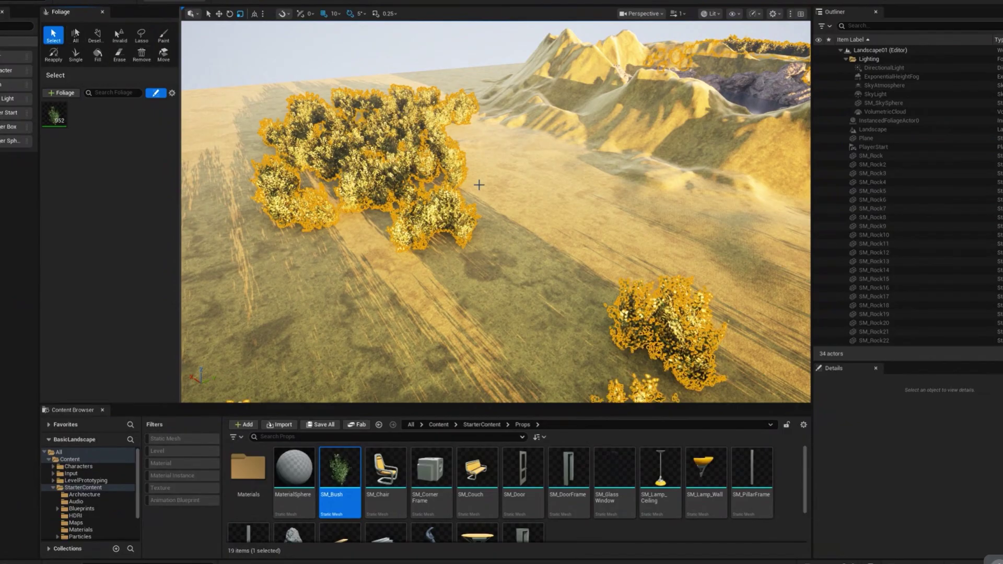
left_click(141, 57)
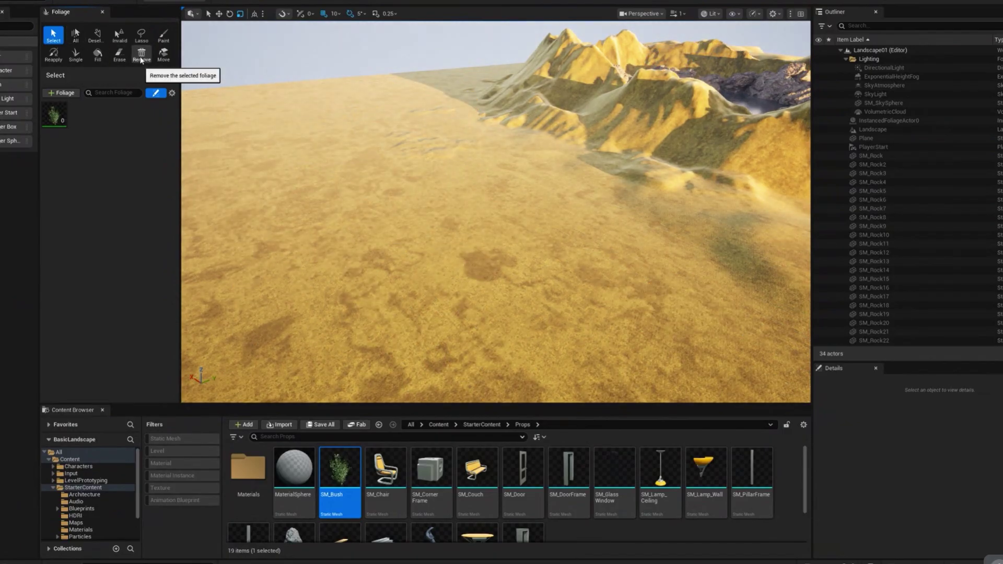
right_click_drag(189, 196, 174, 67)
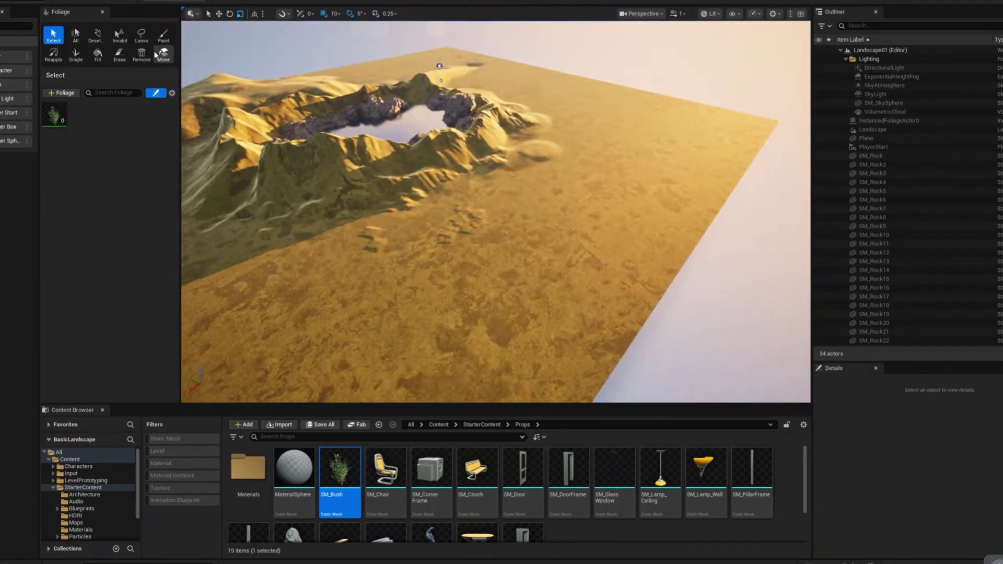
- Return to the foliage Paint tool, set the paint density to 1.0, and paint a patch of bushes beside the ridge
left_click(166, 38)
scroll(604, 324, "up", 10)
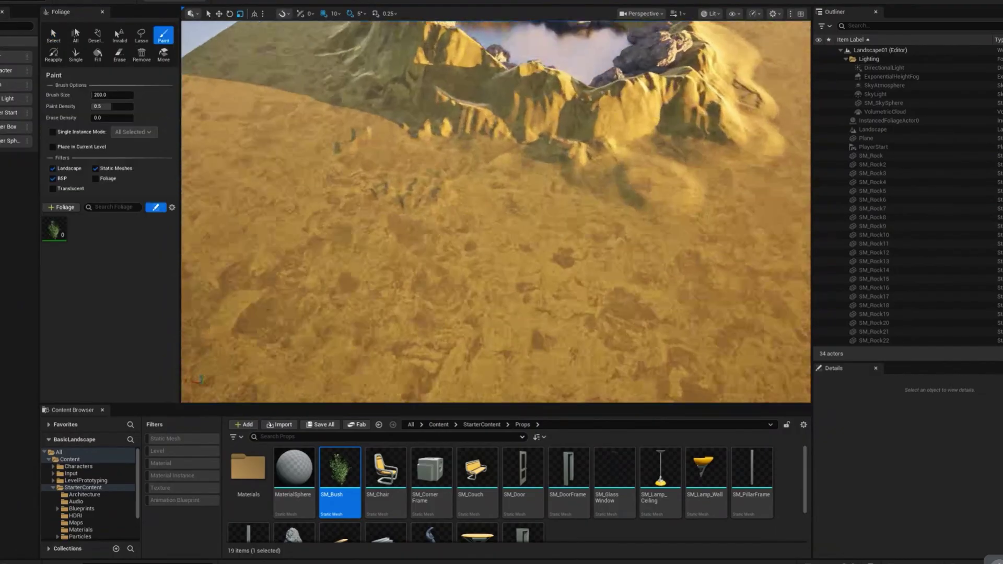
mouse_move(618, 240)
right_mouse_down()
mouse_move(788, 176)
mouse_move(788, 208)
mouse_move(799, 193)
mouse_move(741, 222)
right_mouse_up()
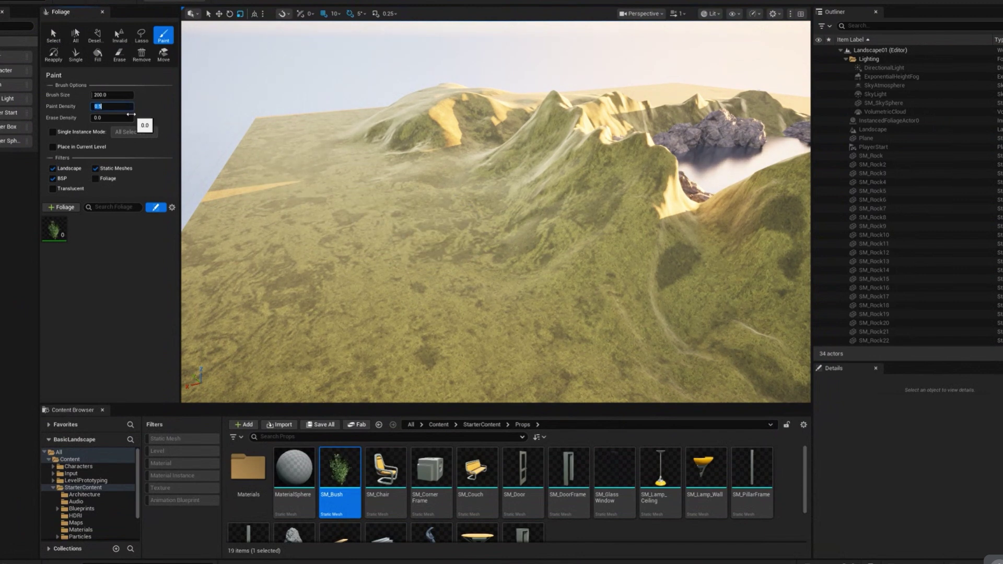
left_click(358, 275)
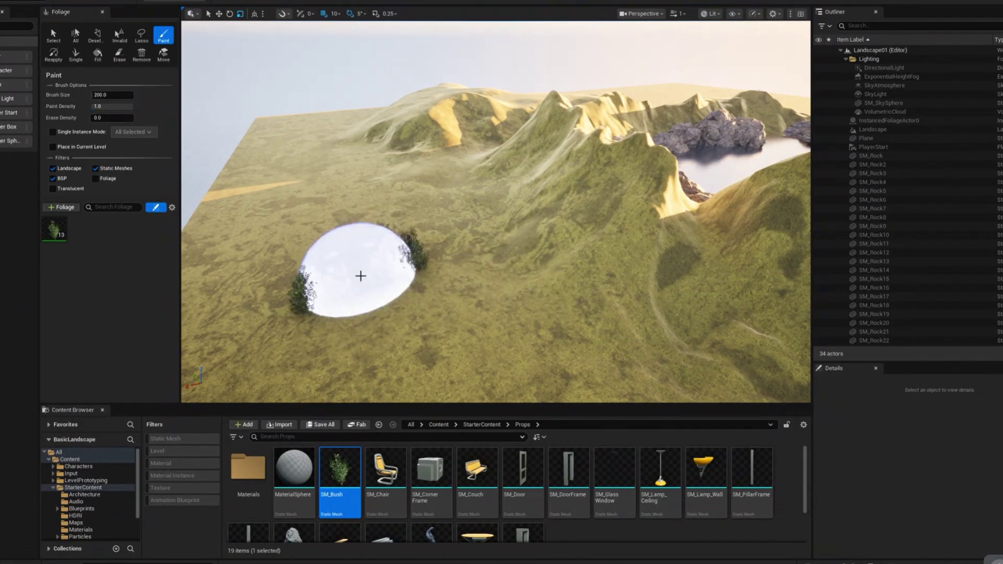
- Undo the last bush patch, try another single dab of bushes at paint density 1.0, and undo it
key("ctrl+z")
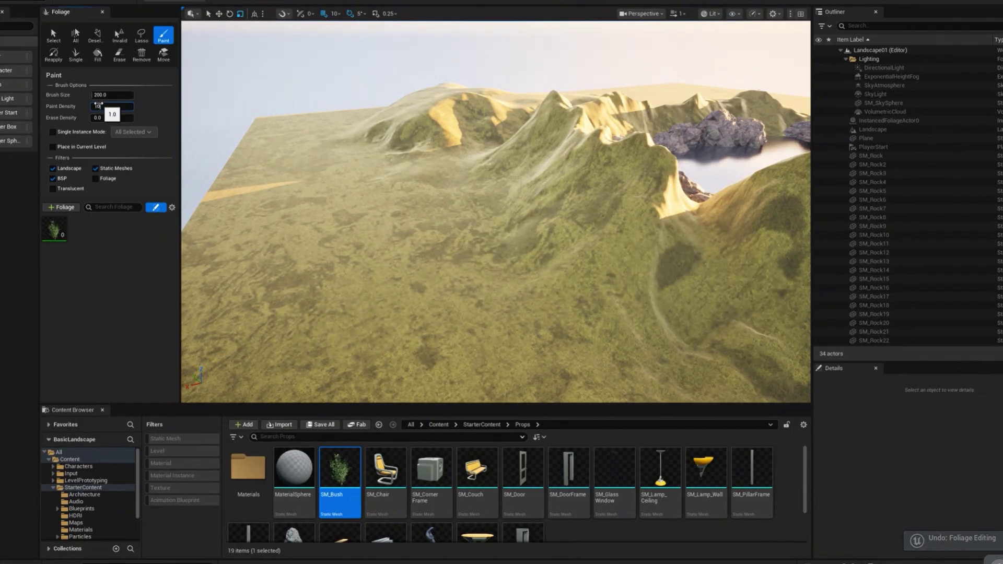
left_click(360, 235)
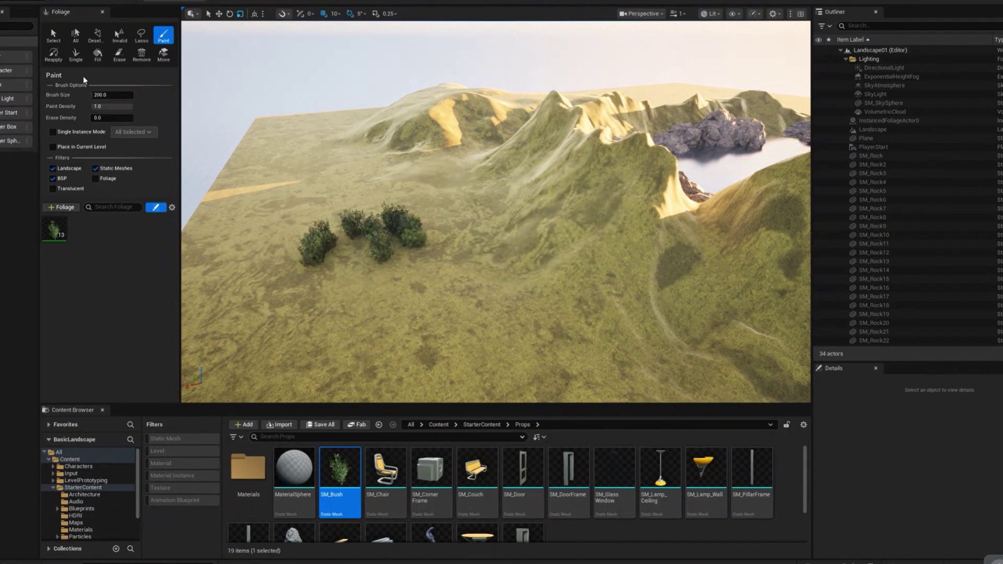
key("ctrl+z")
- Paint sparse bushes on the open plain, using paint density 0.1 for the first dab and 0.3 for the second
left_click(111, 107)
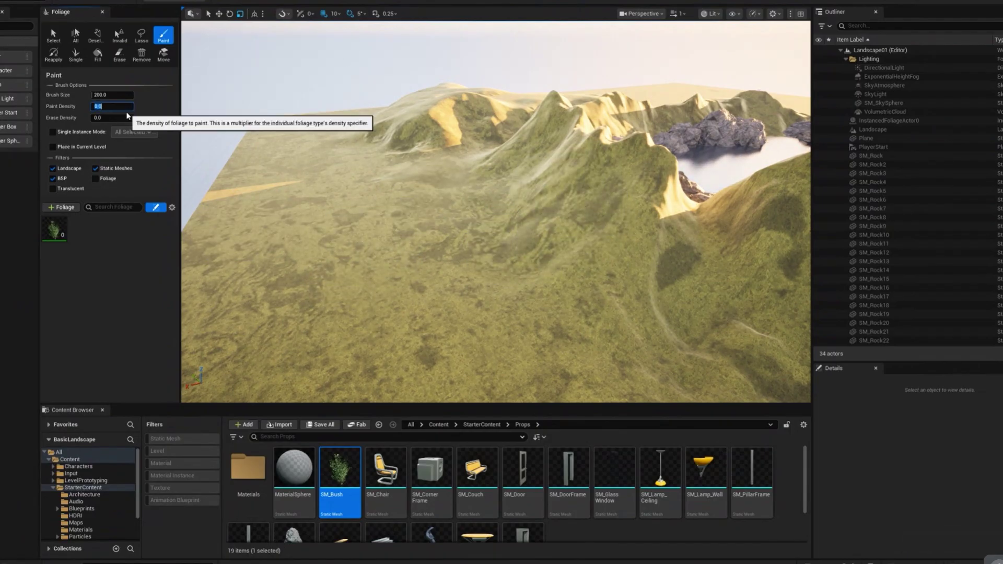
left_click(347, 224)
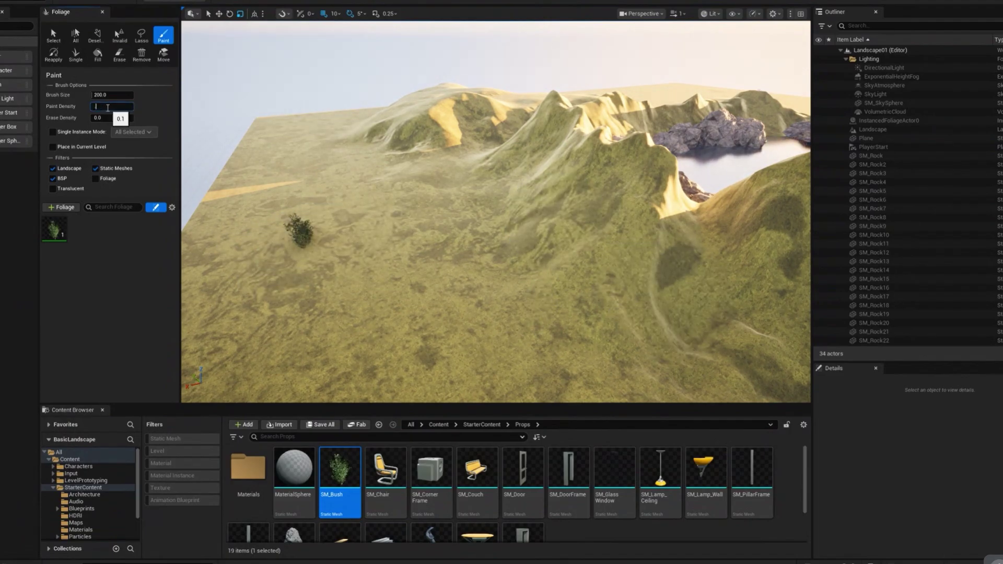
left_click(420, 240)
- Enlarge the foliage brush to about 787 and paint a broad stretch of bushes across the far plain at density 0.3
right_click_drag(637, 335, 637, 353)
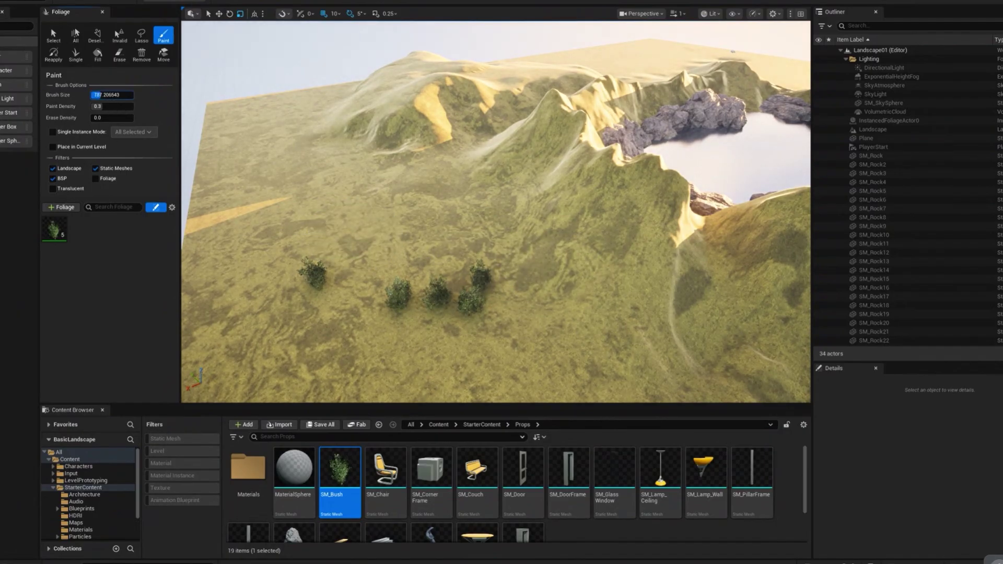
left_click_drag(403, 180, 627, 193)
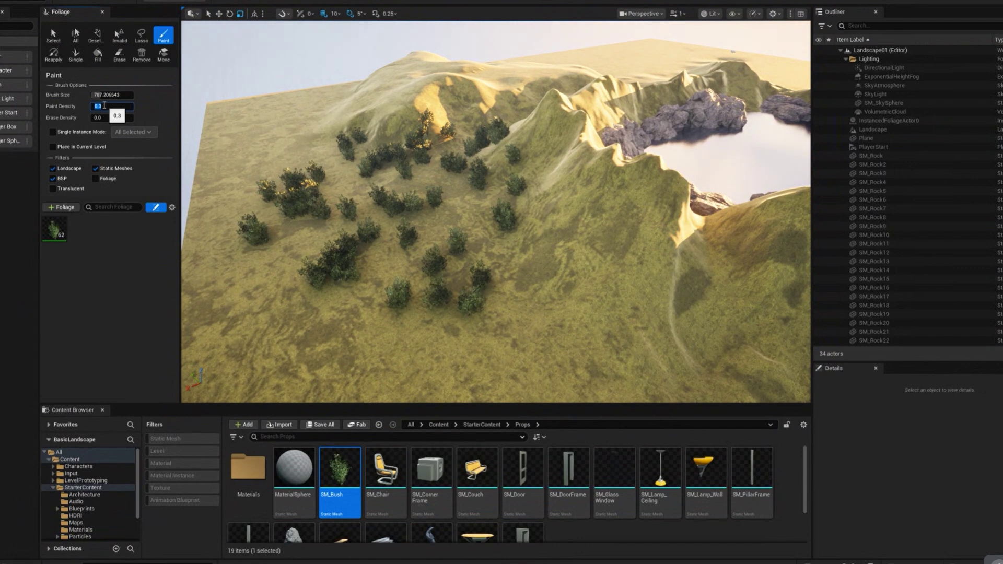
- Set the paint density to 1.0 and paint a dense stroke of bushes across the nearer plain
key("Return")
right_click_drag(392, 125, 391, 151)
left_click_drag(585, 292, 360, 343)
right_click_drag(361, 343, 361, 293)
- Undo all the painted bush strokes on the terrain
key("ctrl+z")
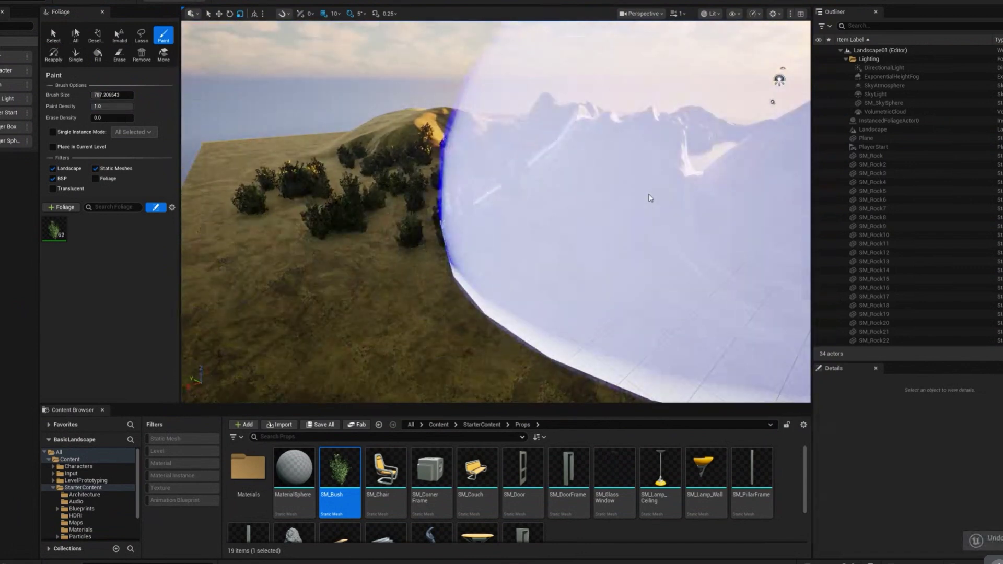
key("ctrl+z")
right_click_drag(470, 205, 467, 205)
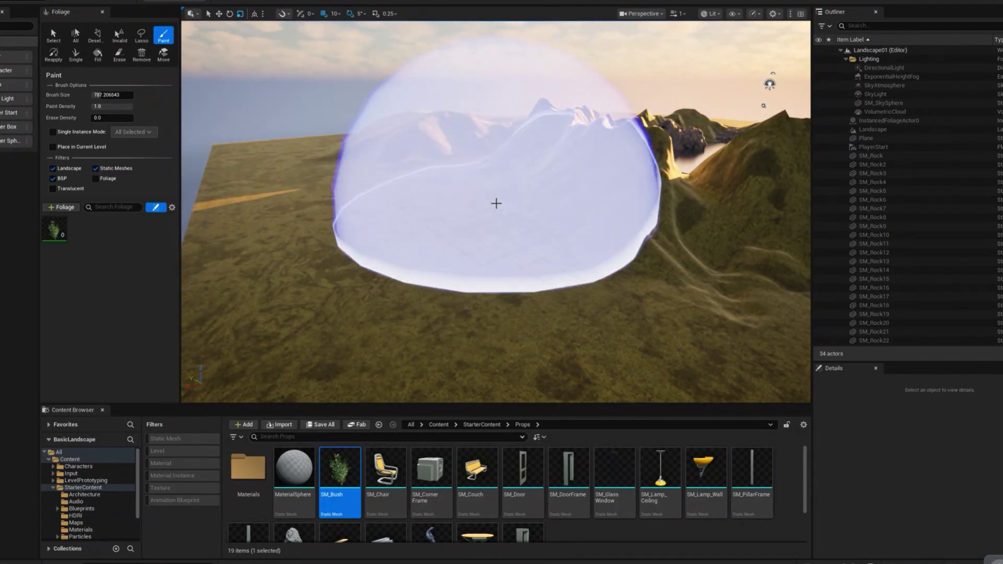
- Shrink the foliage brush to about 96 and paint a compact clump of bushes on the far side of the plain
key("bracketleft")
key("bracketleft")
key("bracketleft")
key("bracketleft")
key("bracketleft")
key("bracketleft")
key("bracketleft")
key("bracketleft")
key("bracketleft")
key("bracketleft")
key("bracketleft")
key("bracketleft")
key("bracketleft")
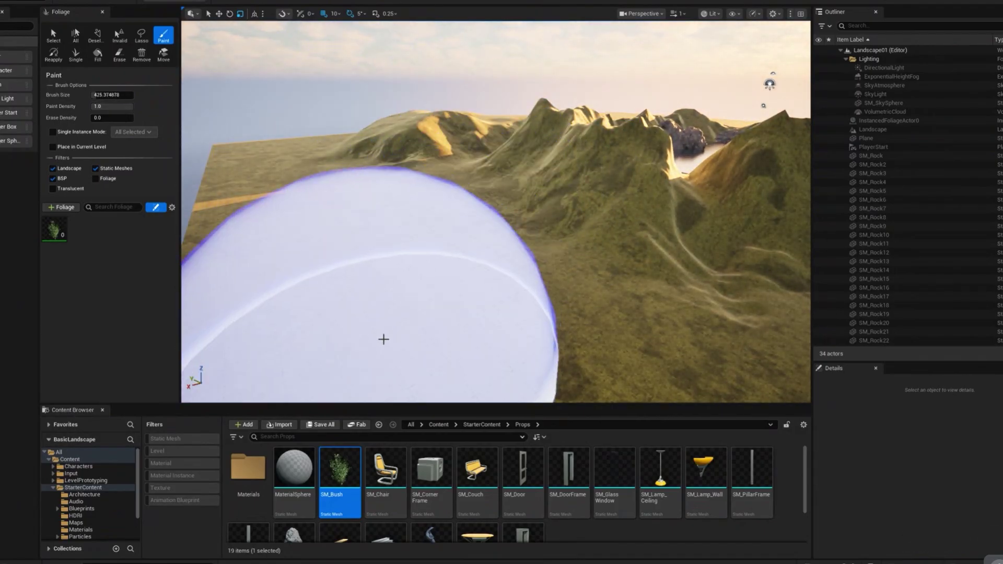
key("bracketleft")
key("bracketleft")
key("bracketleft")
key("bracketleft")
key("bracketleft")
key("bracketleft")
key("bracketleft")
key("bracketleft")
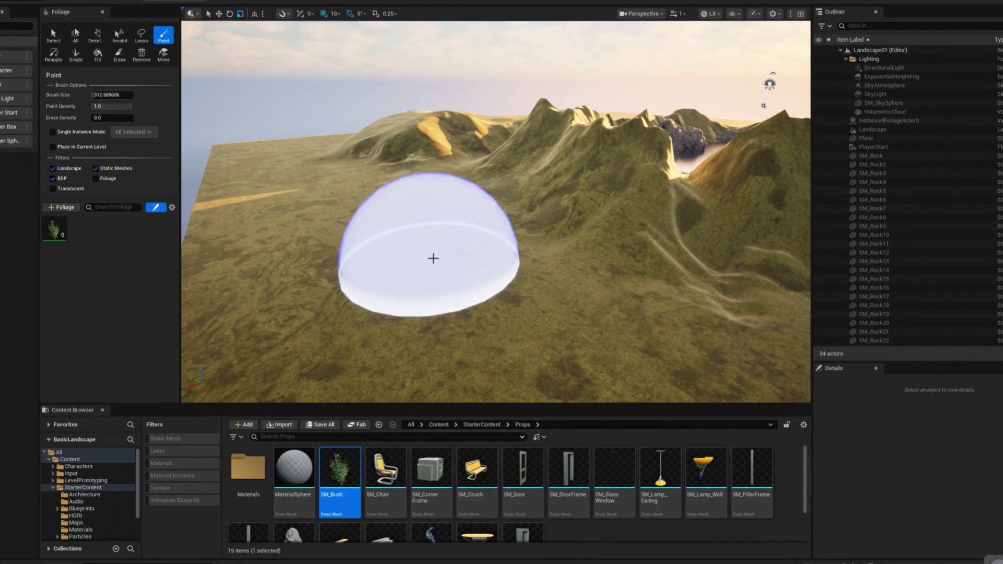
key("bracketleft")
key("bracketleft")
key("bracketleft")
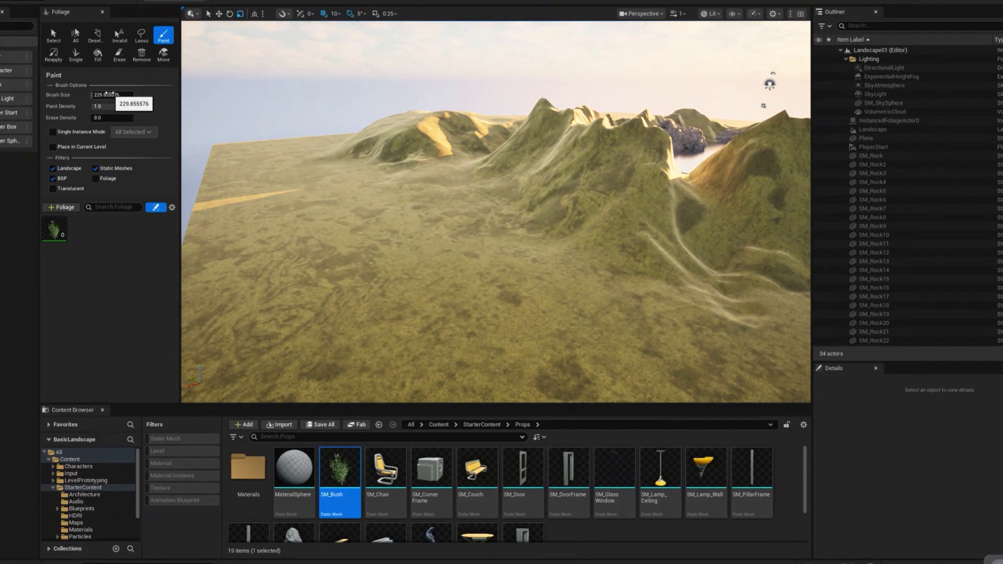
key("bracketright")
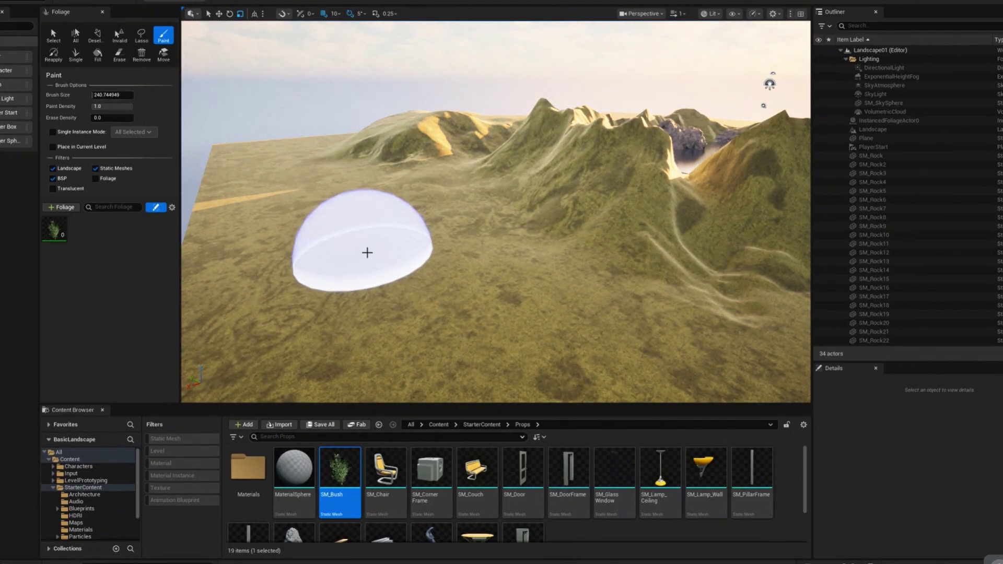
key("bracketleft")
key("bracketleft")
key("bracketleft")
key("bracketleft")
key("bracketleft")
key("bracketleft")
key("bracketleft")
key("bracketleft")
key("bracketleft")
key("bracketleft")
key("bracketleft")
key("bracketleft")
key("bracketleft")
key("bracketleft")
key("bracketleft")
key("bracketleft")
key("bracketleft")
key("bracketleft")
key("bracketleft")
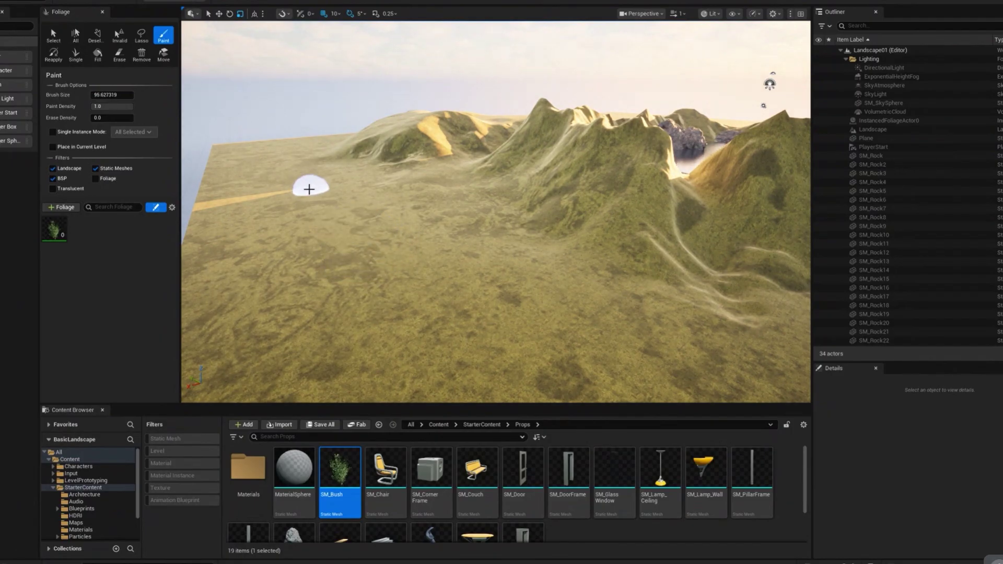
left_click_drag(306, 202, 337, 199)
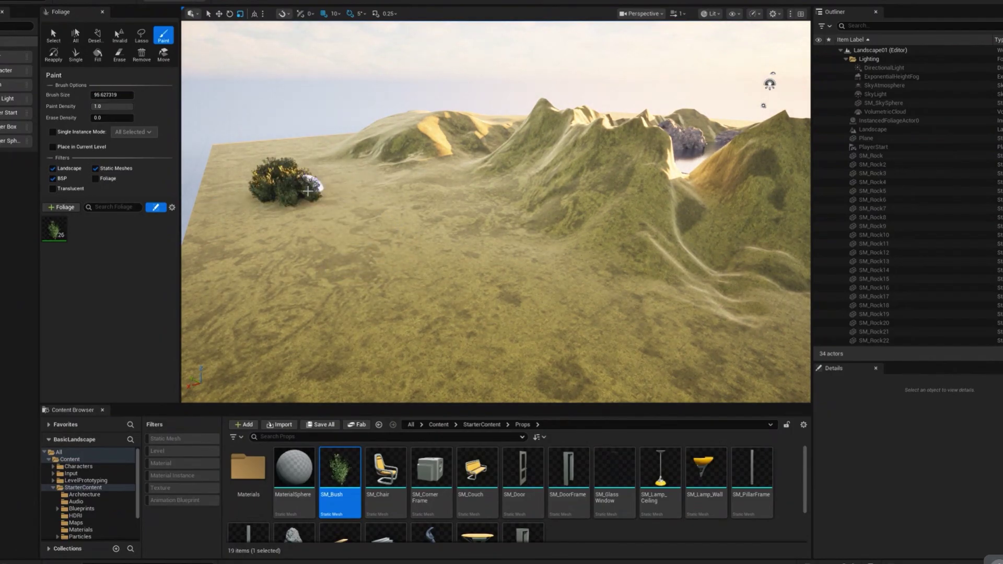
- Enlarge the foliage brush to about 141 and paint a second clump of bushes nearer on the plain
key("bracketright")
key("bracketright")
key("bracketright")
key("bracketright")
key("bracketright")
key("bracketright")
key("bracketright")
left_click(357, 267)
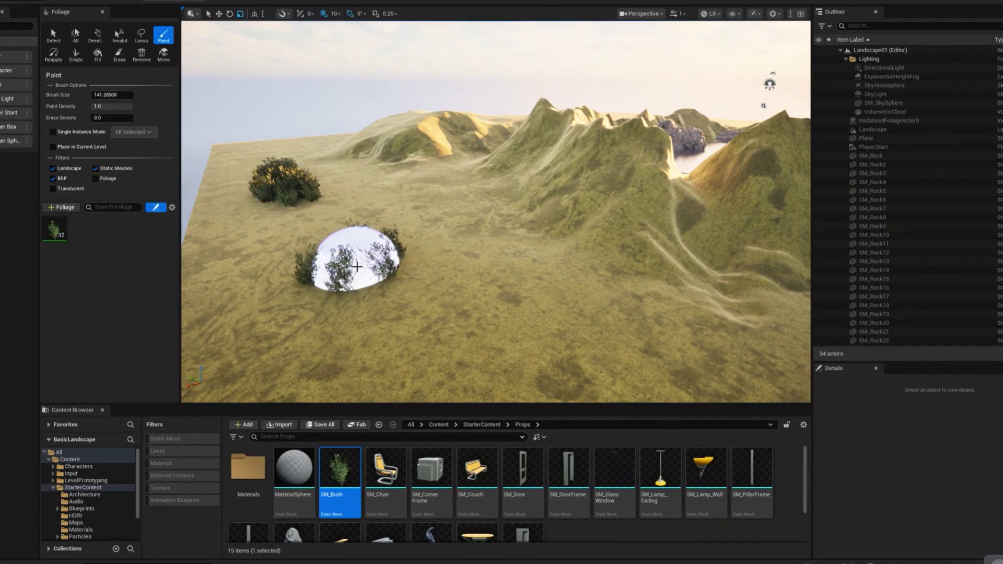
- Enlarge the foliage brush to about 324 and paint a wide group of bushes at the foot of the ridge
key("bracketright")
key("bracketright")
key("bracketright")
key("bracketright")
key("bracketright")
key("bracketright")
key("bracketright")
key("bracketright")
key("bracketright")
key("bracketright")
key("bracketright")
key("bracketright")
key("bracketright")
key("bracketright")
key("bracketright")
key("bracketright")
key("bracketright")
key("bracketright")
key("bracketright")
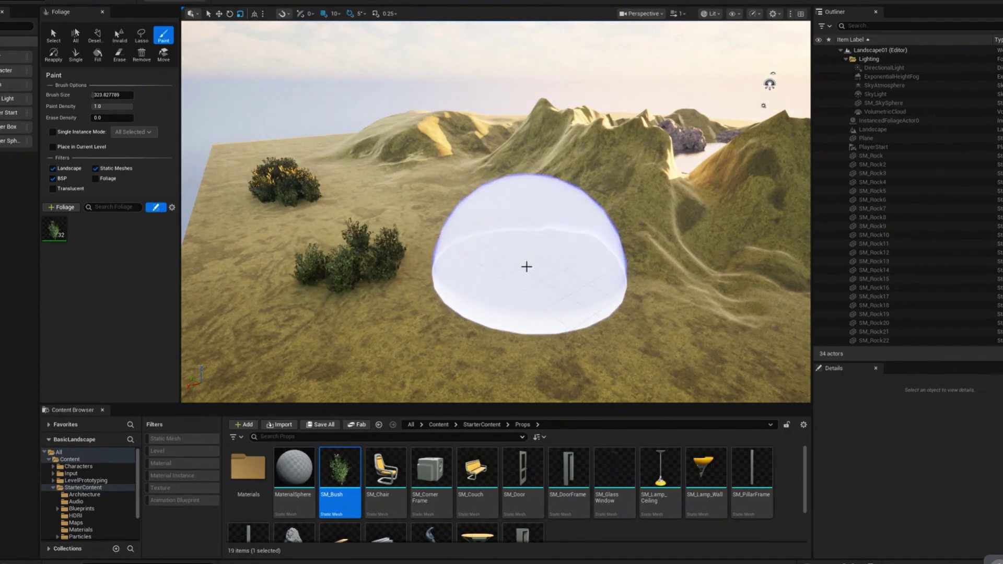
left_click(527, 267)
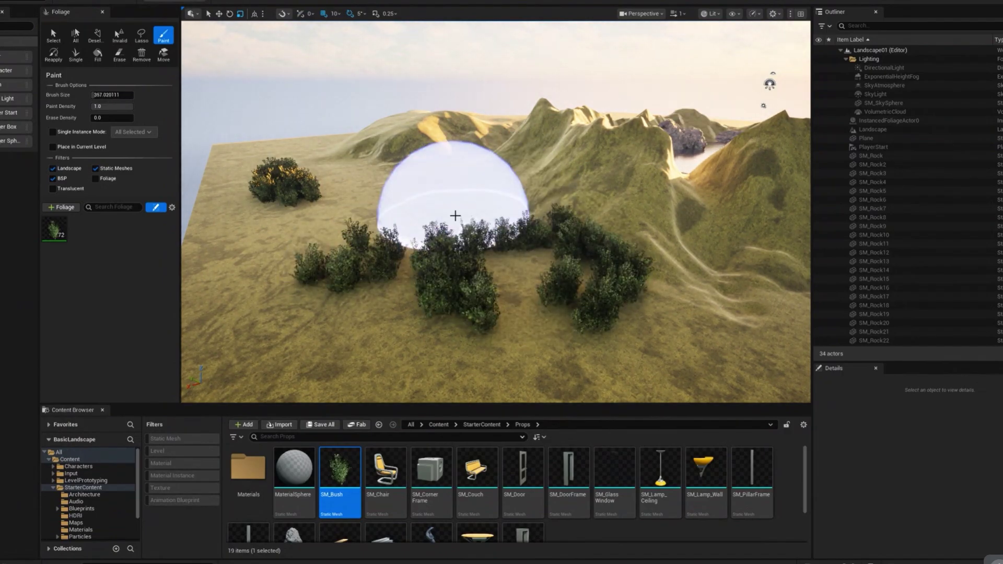
- Reduce the foliage brush to about 174 and undo the three bush clumps painted with different brush sizes
key("bracketleft")
key("bracketleft")
key("bracketleft")
key("bracketleft")
key("bracketleft")
key("bracketleft")
key("bracketleft")
key("bracketleft")
key("bracketleft")
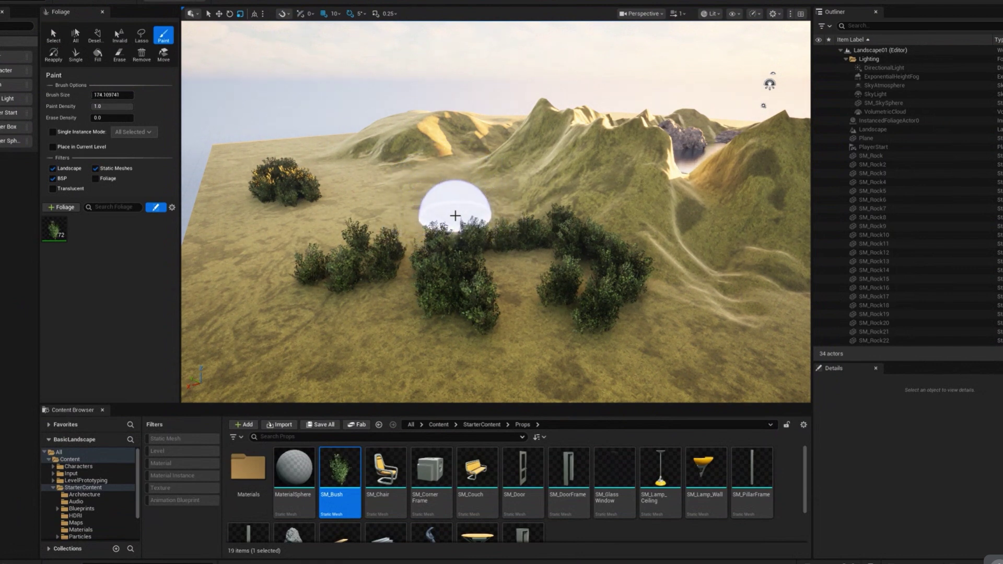
key("ctrl+z")
key("ctrl+z")
key("ctrl+z")
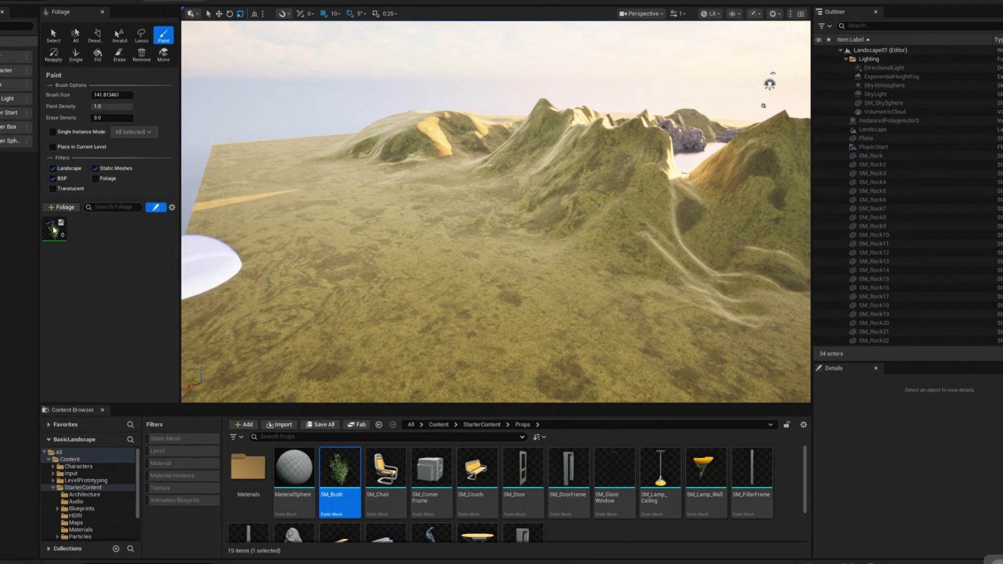
- Show the SM_Bush foliage type's settings and widen their display area so the property names are readable
left_click(52, 226)
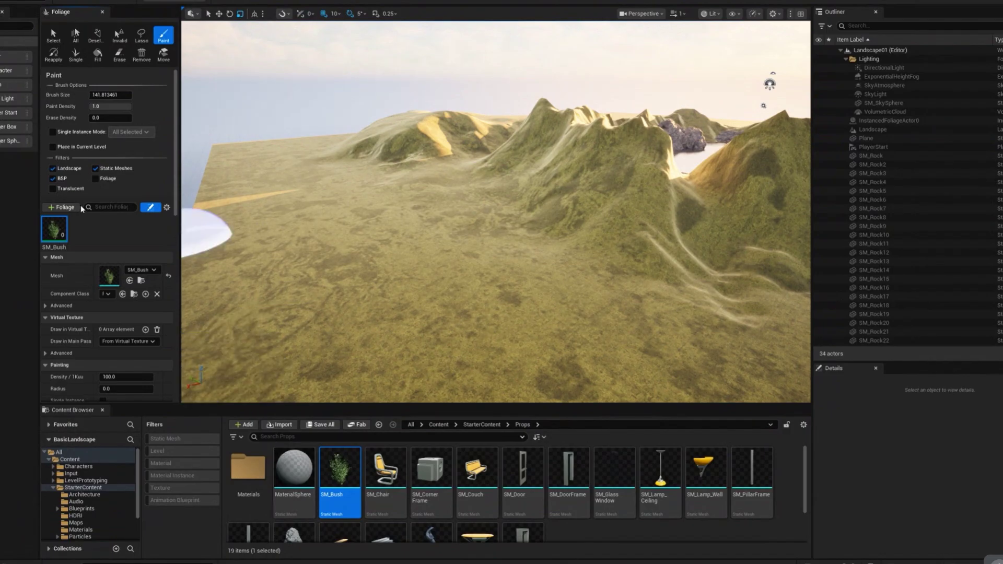
left_click_drag(175, 184, 171, 247)
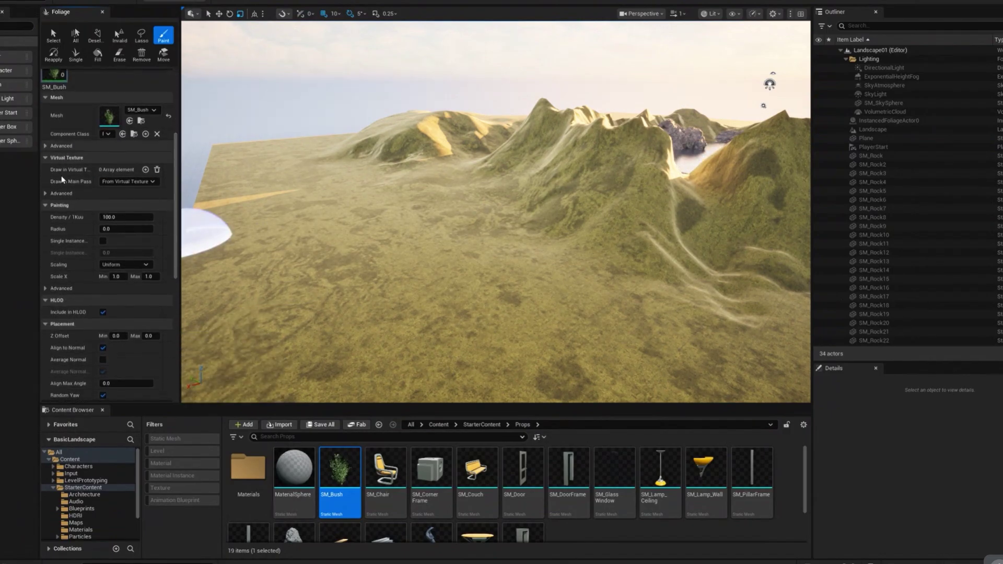
left_click_drag(40, 220, 1, 220)
left_click_drag(142, 229, 197, 240)
scroll(103, 204, "up", 3)
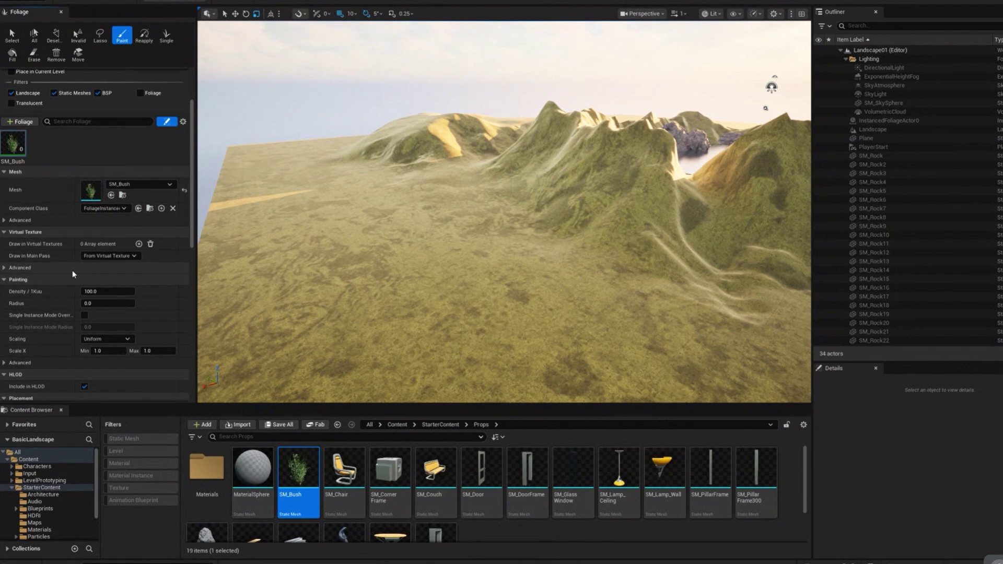
- Examine the advanced mesh options of SM_Bush and the painting and placement settings below them
left_click(4, 220)
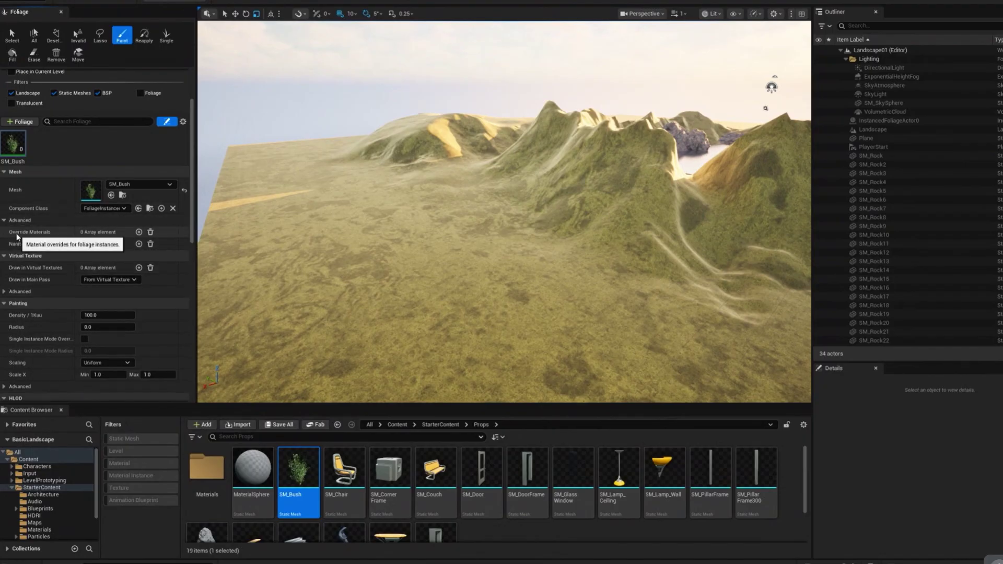
left_click(21, 220)
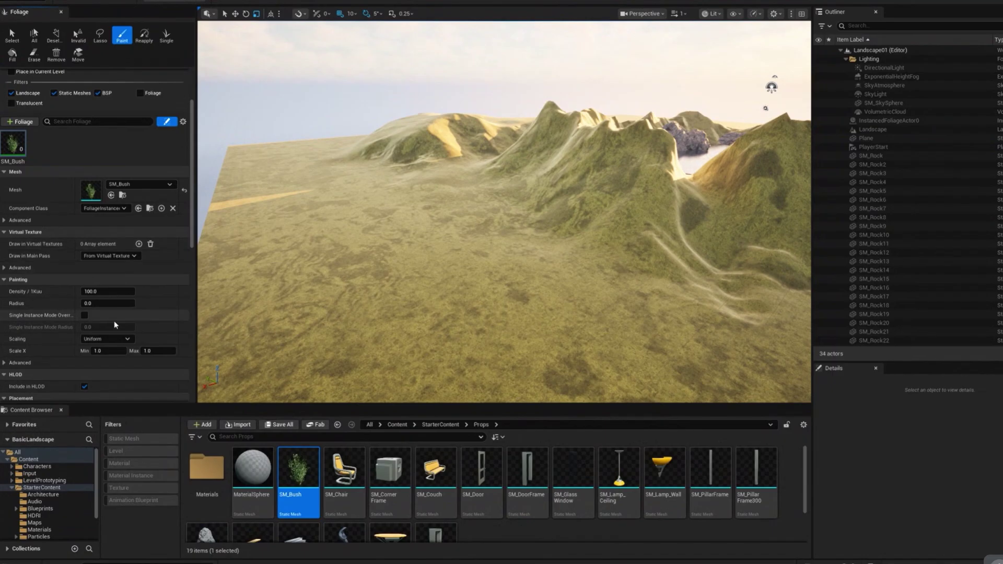
scroll(78, 229, "down", 3)
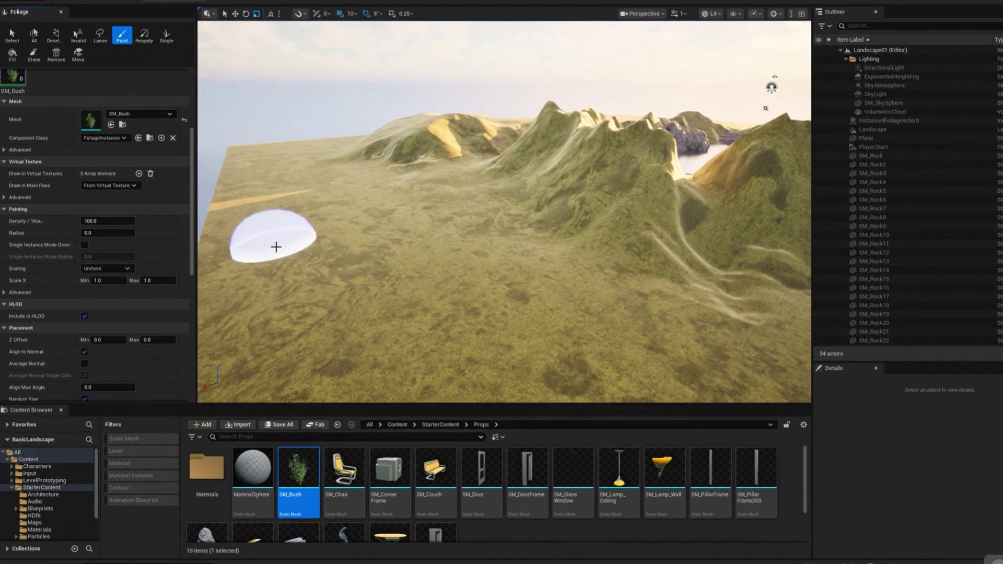
- Try painting a patch of bushes close to the ridge and undo it
mouse_move(458, 268)
right_mouse_down()
mouse_move(496, 269)
mouse_move(499, 288)
right_mouse_up()
key("w")
left_click(460, 267)
right_click_drag(716, 272, 684, 283)
key("d")
key("ctrl+z")
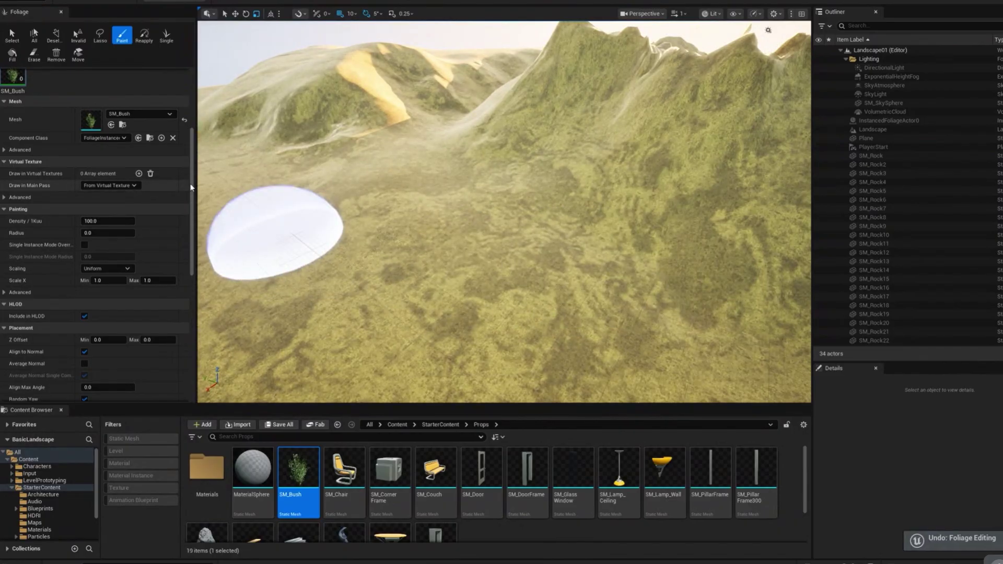
- Set the foliage brush size to about 497 with the whole plain and lake in view
scroll(192, 157, "up", 5)
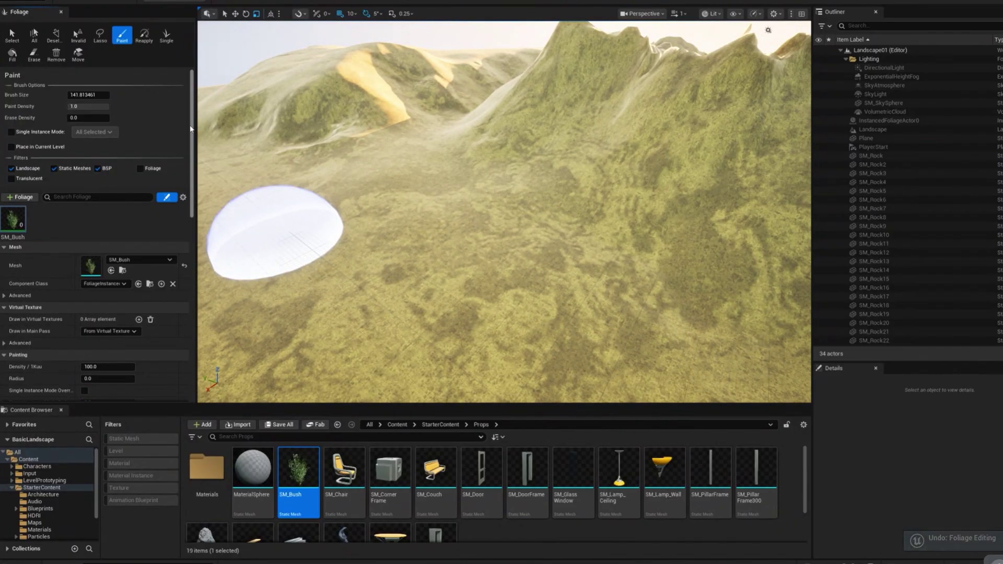
left_click_drag(192, 123, 192, 128)
left_click_drag(84, 84, 89, 84)
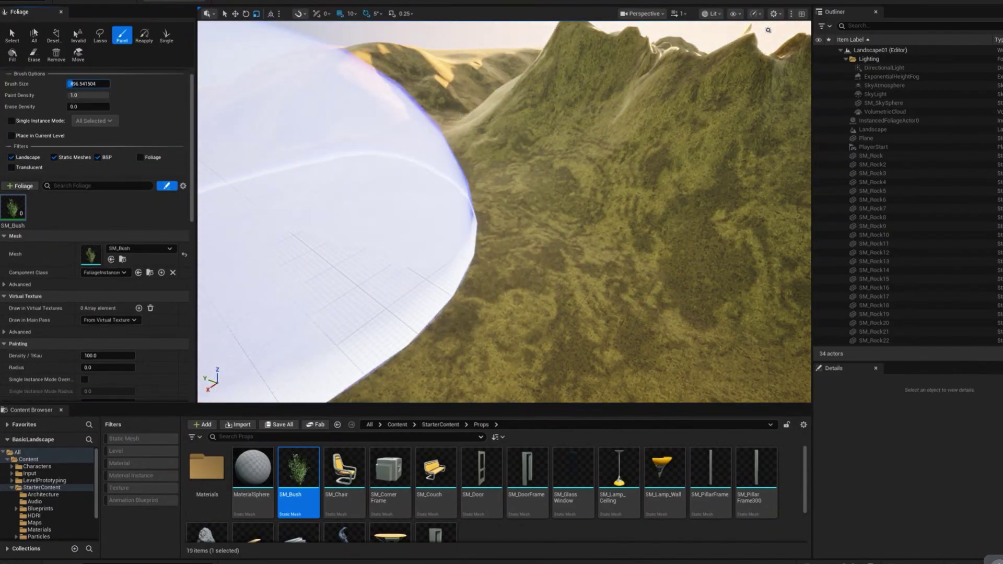
key("s")
right_click_drag(616, 229, 609, 209)
right_click_drag(642, 285, 647, 280)
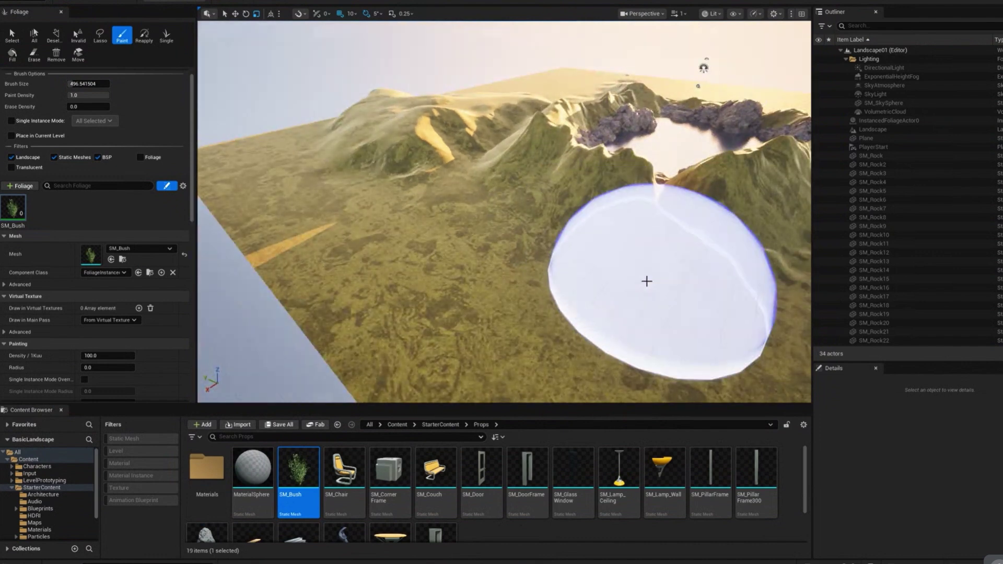
- Try painting bushes on the plain with the enlarged brush and undo the dab
left_click(452, 267)
mouse_move(452, 266)
right_mouse_down()
mouse_move(486, 274)
mouse_move(455, 260)
right_mouse_up()
key("a")
key("d")
key("ctrl+z")
key("w")
right_click_drag(677, 251, 677, 241)
right_click_drag(430, 164, 430, 175)
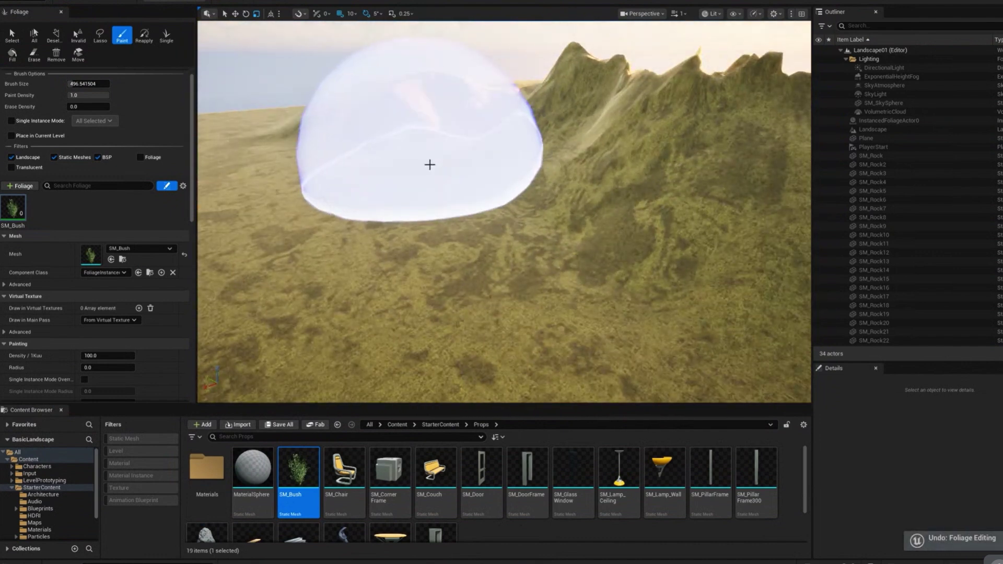
- Reduce the foliage brush size to about 207 over the plain beside the ridge
key("bracketleft")
key("bracketleft")
key("bracketleft")
key("bracketleft")
key("bracketleft")
key("bracketleft")
key("bracketleft")
key("bracketleft")
key("bracketleft")
key("bracketleft")
key("bracketleft")
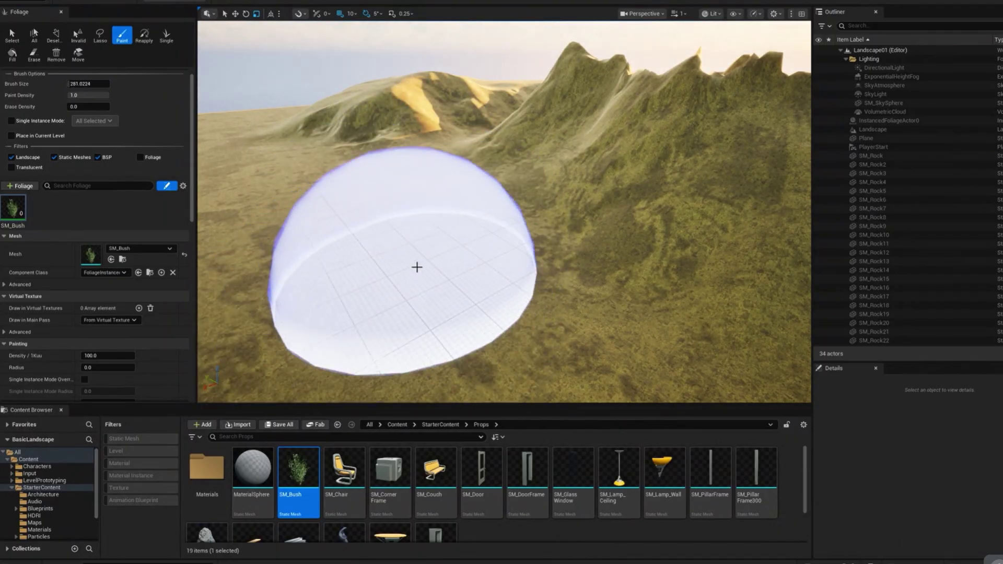
key("bracketleft")
right_click_drag(400, 265, 389, 264)
key("bracketleft")
key("bracketleft")
key("bracketleft")
key("bracketleft")
key("bracketleft")
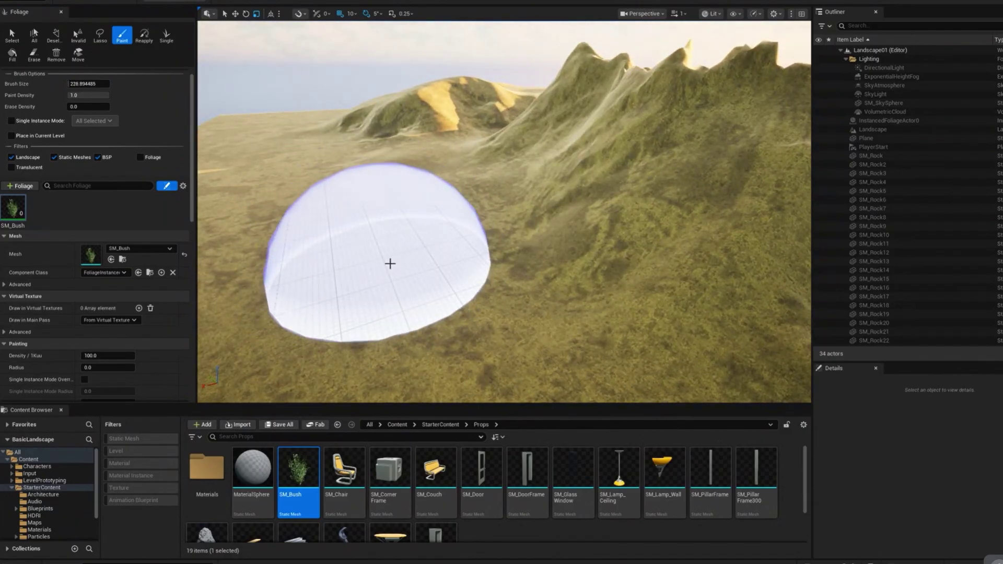
right_click_drag(412, 264, 403, 266)
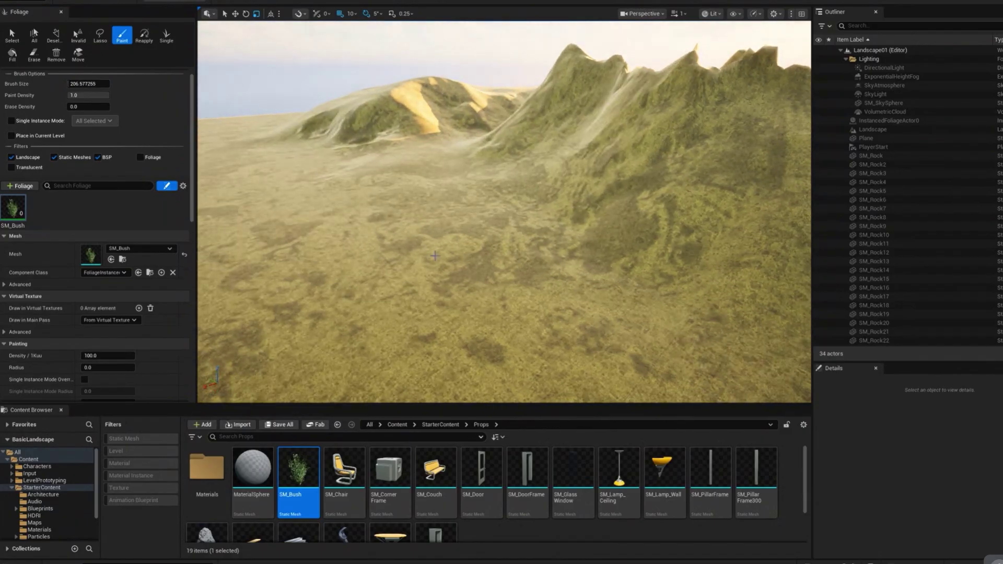
- Set the SM_Bush density to 1000, try painting a dab of bushes on the plain and undo it
scroll(87, 321, "down", 1)
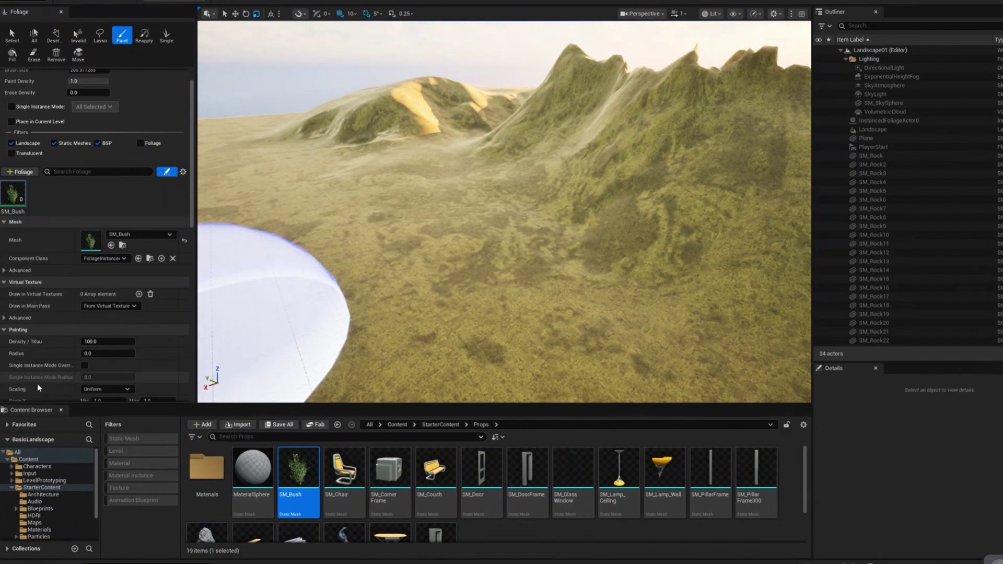
left_click(98, 341)
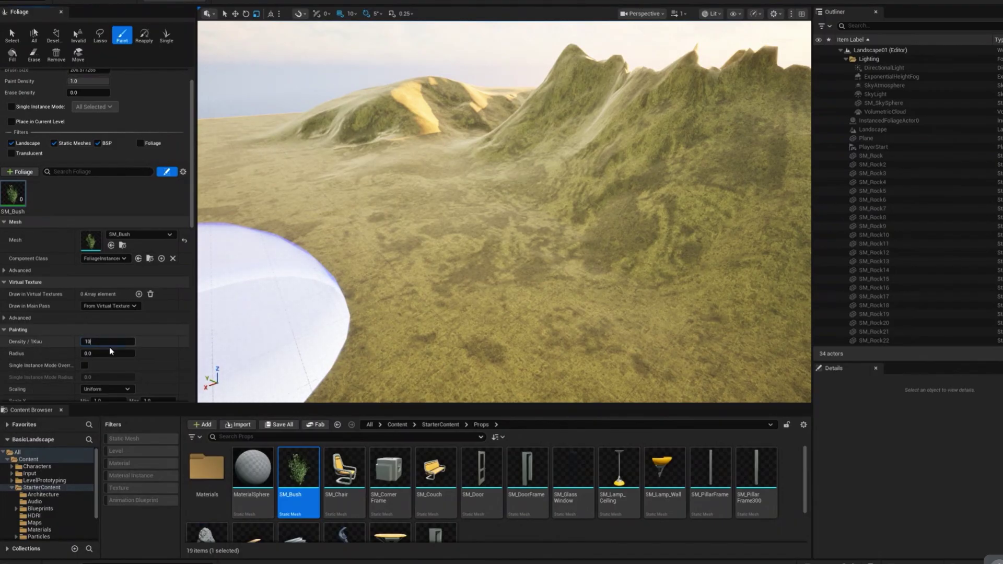
left_click(364, 211)
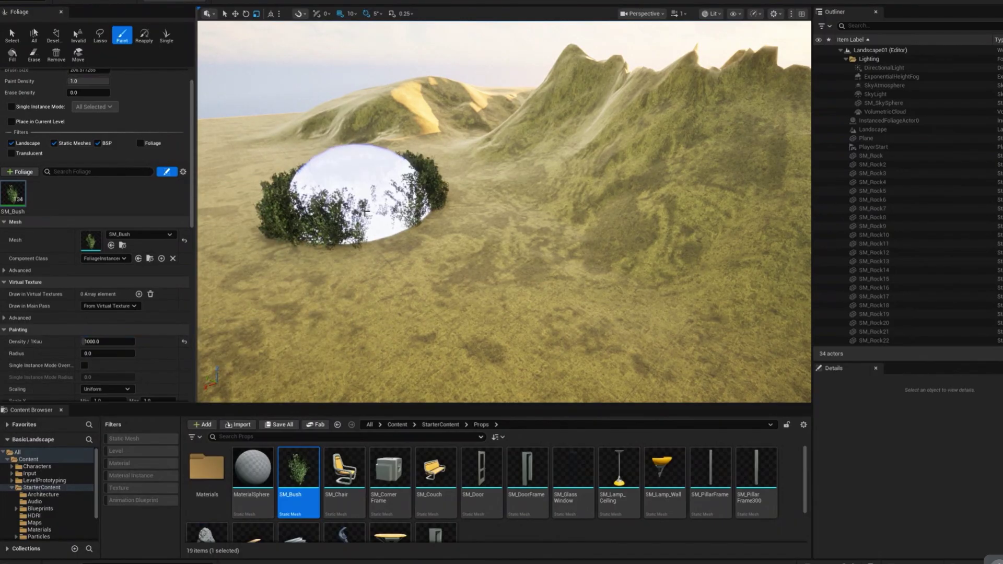
mouse_move(620, 203)
right_mouse_down()
mouse_move(601, 230)
mouse_move(620, 207)
mouse_move(627, 225)
mouse_move(577, 199)
mouse_move(572, 225)
right_mouse_up()
mouse_move(600, 201)
left_mouse_down("shift")
mouse_move(606, 146)
mouse_move(568, 150)
left_mouse_up("shift")
key("ctrl+z")
right_click_drag(444, 209, 483, 225)
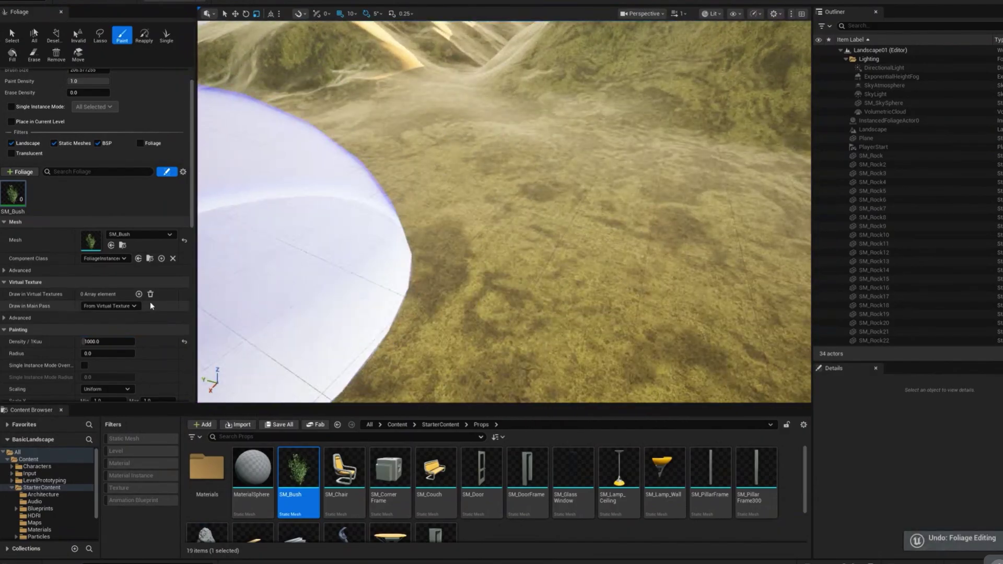
- Set the bush density to 100, test it with one dab on the plain and undo the dab
left_click(107, 342)
type("100")
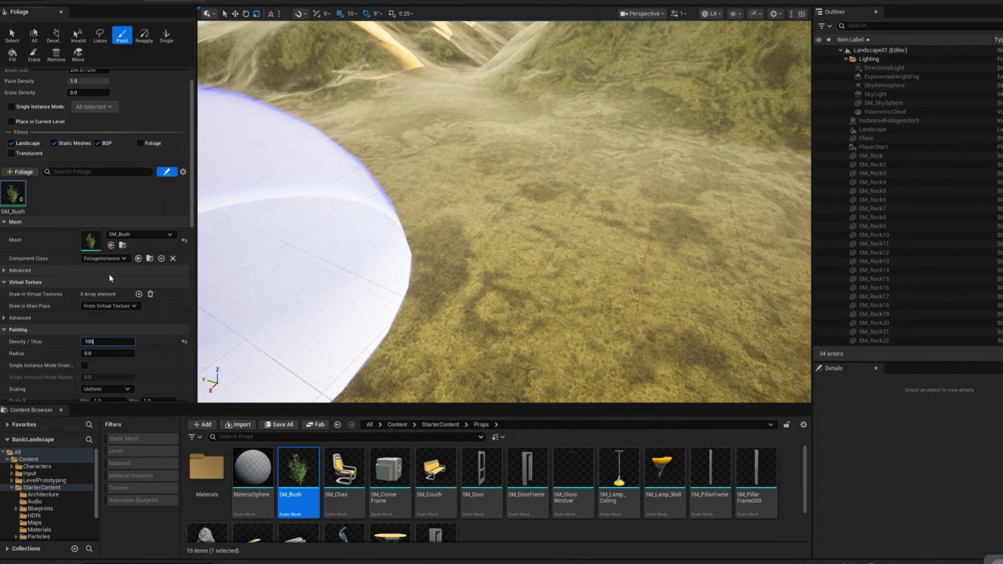
key("Return")
left_click(473, 239)
right_click_drag(688, 213, 632, 224)
key("ctrl+z")
- Set the bush density to 50 and paint several patches of bushes across the plain
left_click(105, 342)
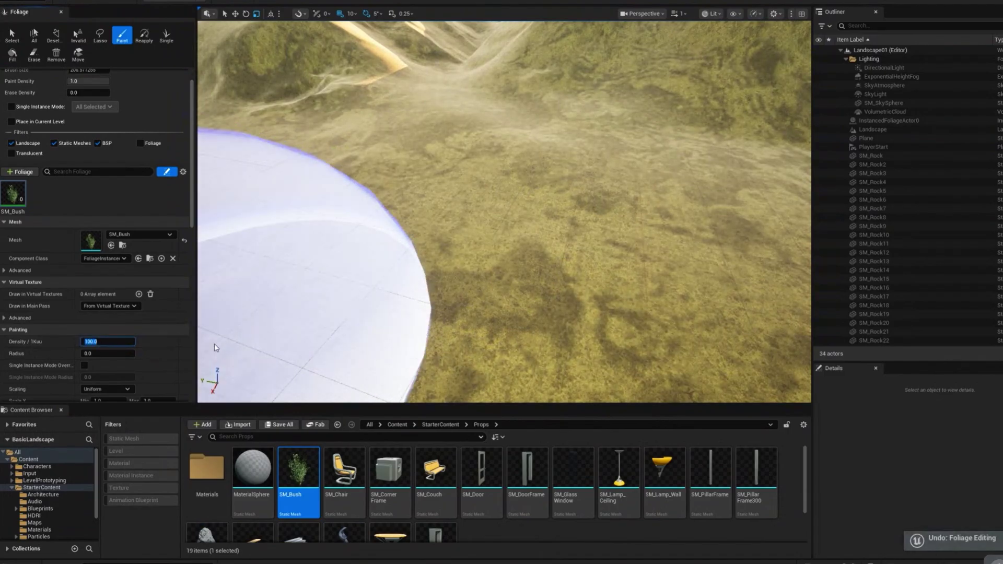
type("50")
key("Return")
left_click(465, 179)
right_click_drag(710, 157, 700, 170)
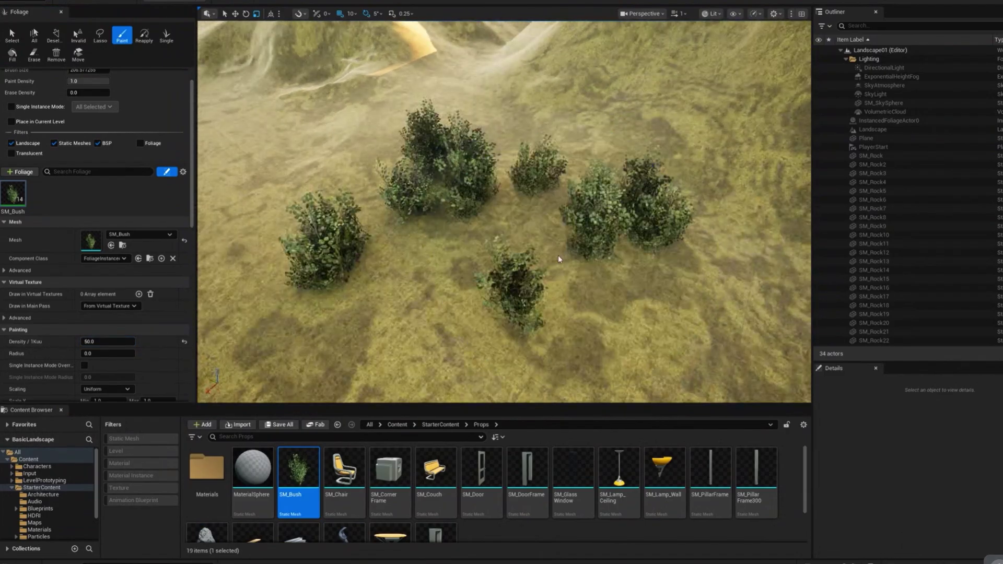
left_click(558, 255)
left_click(340, 287)
left_click(282, 146)
left_click(721, 309)
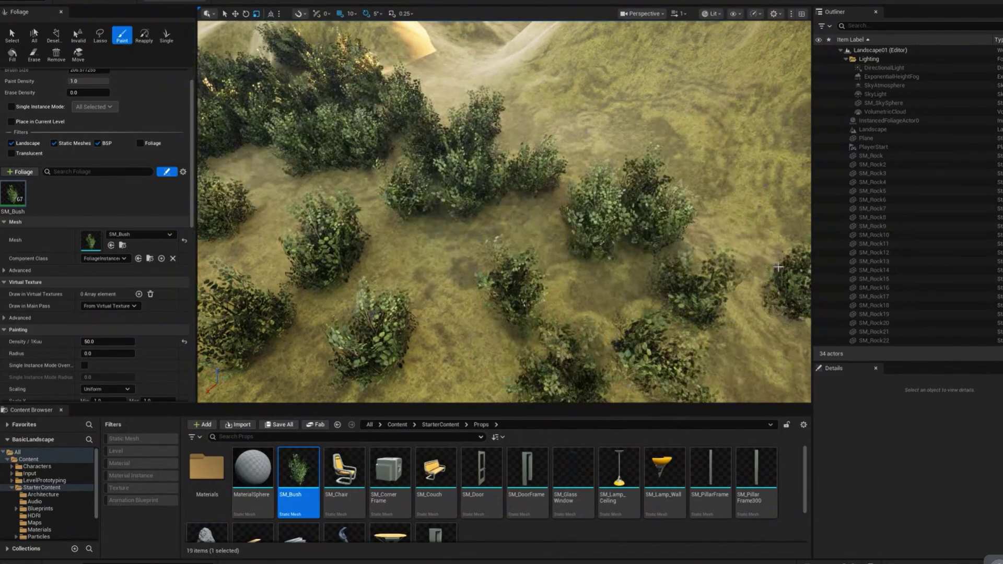
- Undo all the bush patches just painted on the plain
key("ctrl+z")
key("ctrl+z")
key("ctrl+z")
key("ctrl+z")
key("ctrl+z")
key("ctrl+z")
key("ctrl+z")
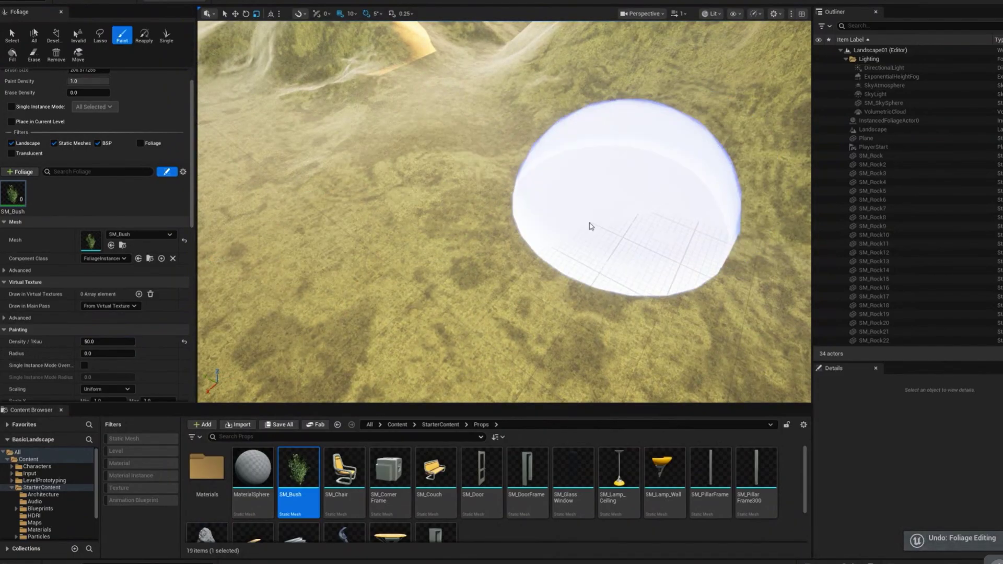
right_click_drag(591, 226, 587, 201)
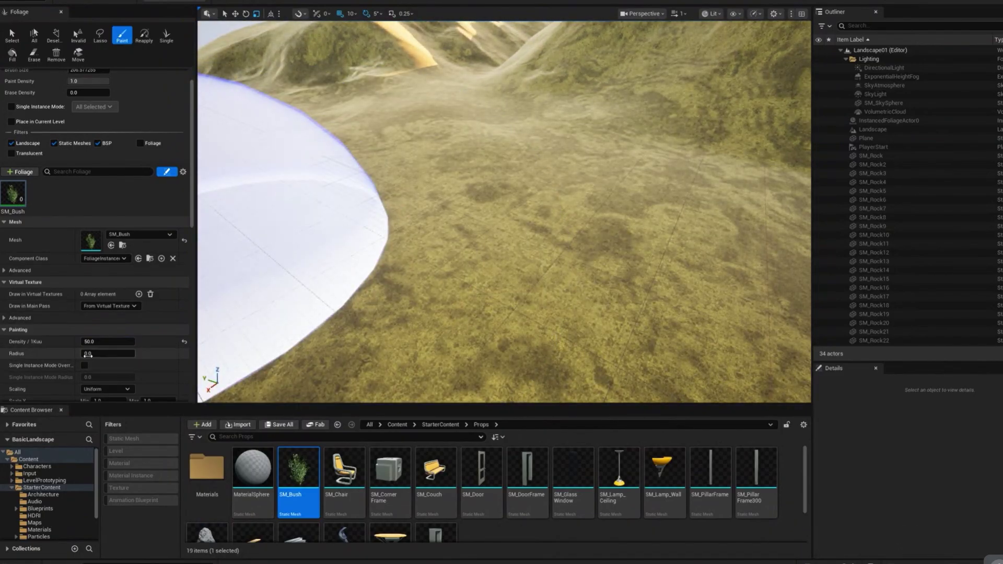
- Try a very large painting Radius for the bushes with one dab and undo the dab
left_click_drag(88, 355, 95, 355)
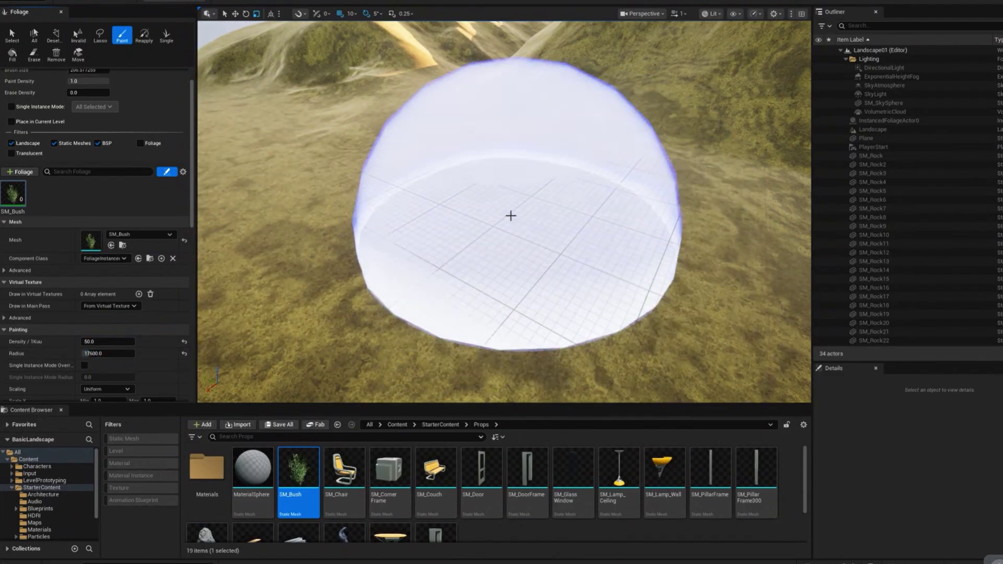
left_click(510, 214)
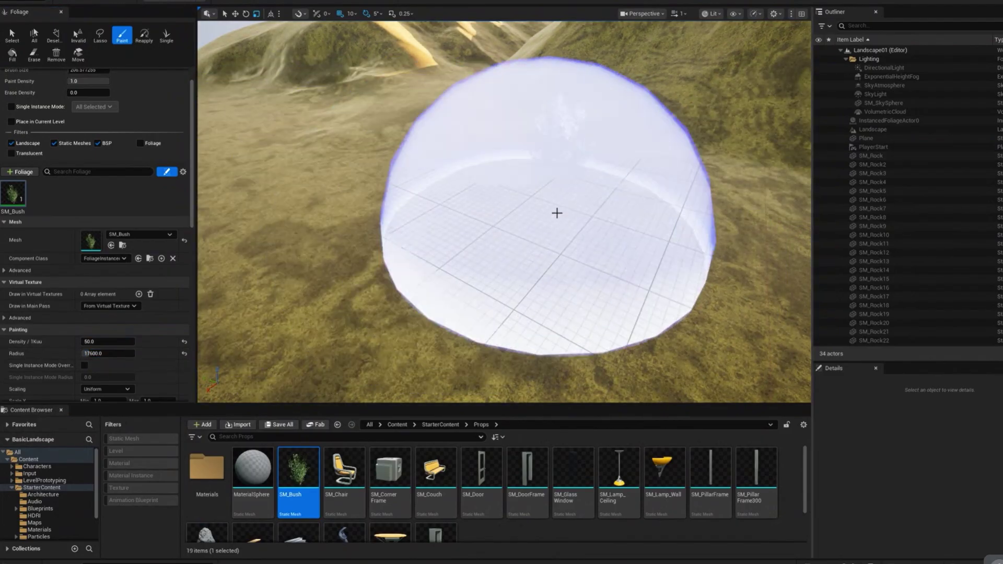
key("ctrl+z")
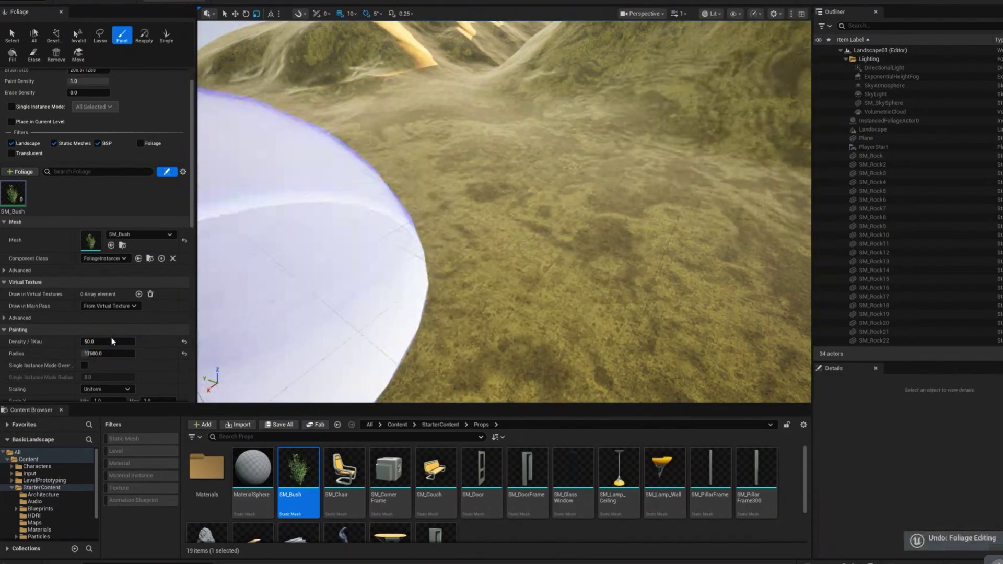
- Set the bush Radius to 0, paint a test dab on the plain and undo it
left_click_drag(101, 354, 86, 354)
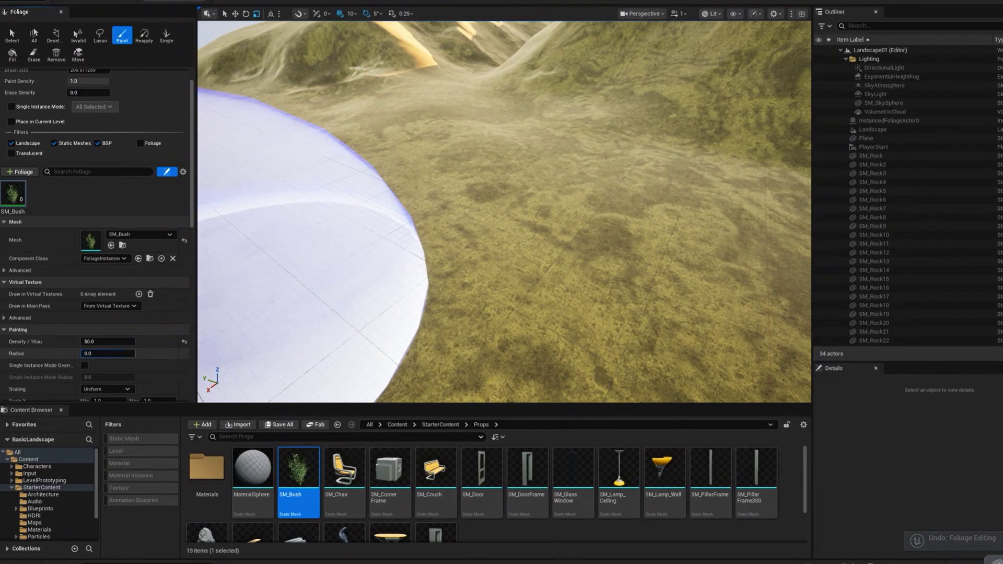
left_click(467, 144)
key("ctrl+z")
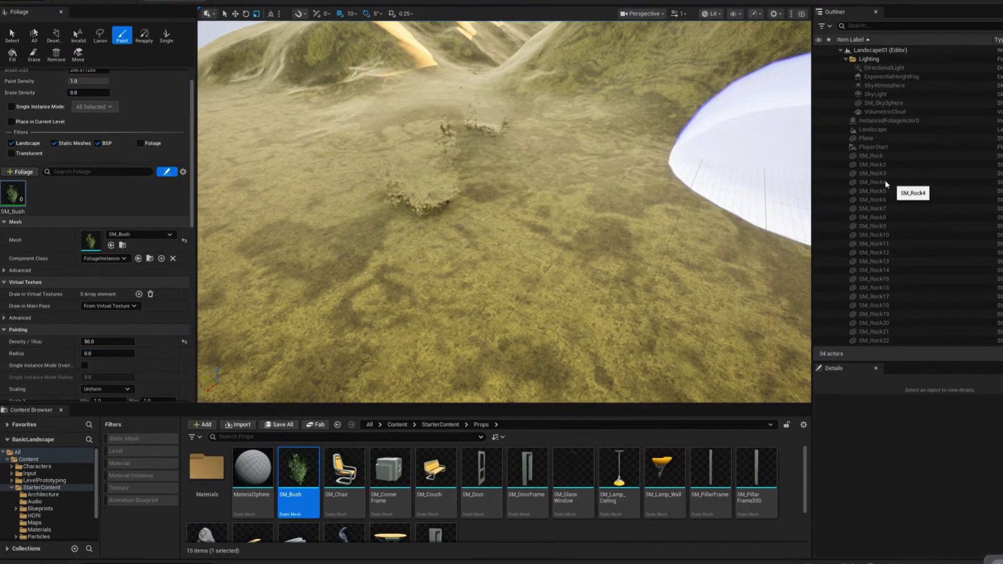
- Set the bush foliage density per 1Kuu to 80
left_click(108, 340)
type("80")
key("Return")
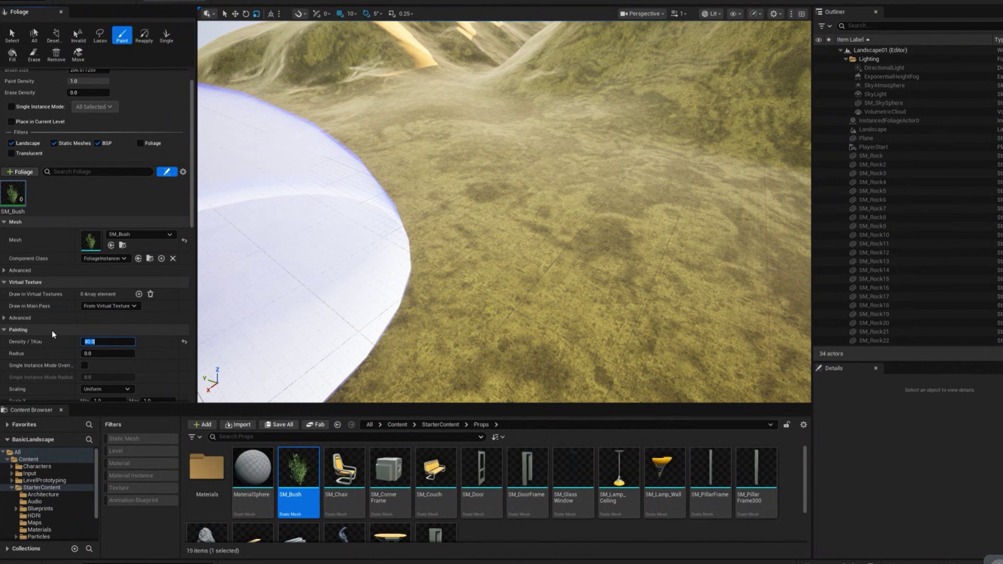
- Keep the bush scaling Uniform and set the Scale X range to minimum 0.3 and maximum 0.6
scroll(52, 330, "down", 6)
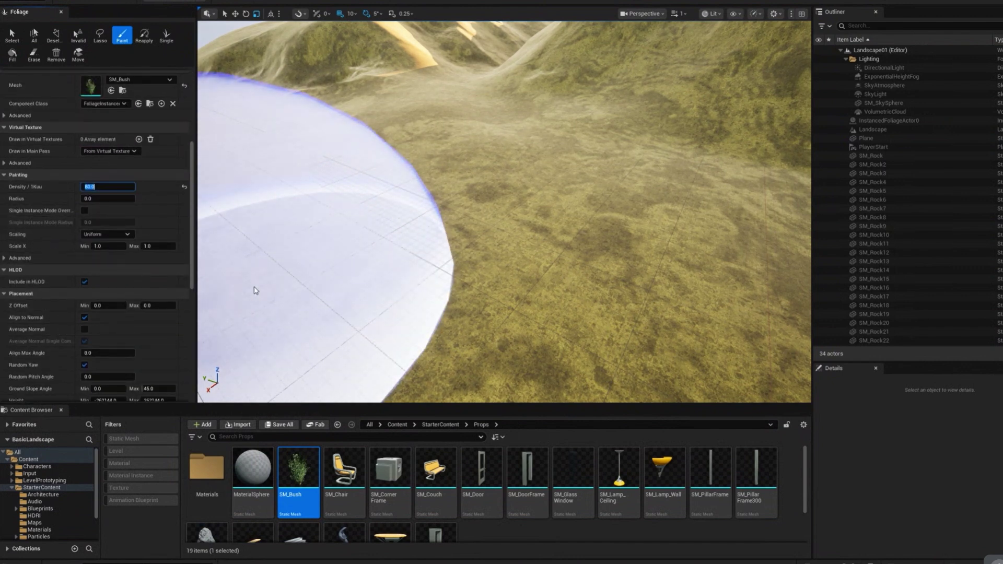
left_click(105, 234)
left_click(105, 234)
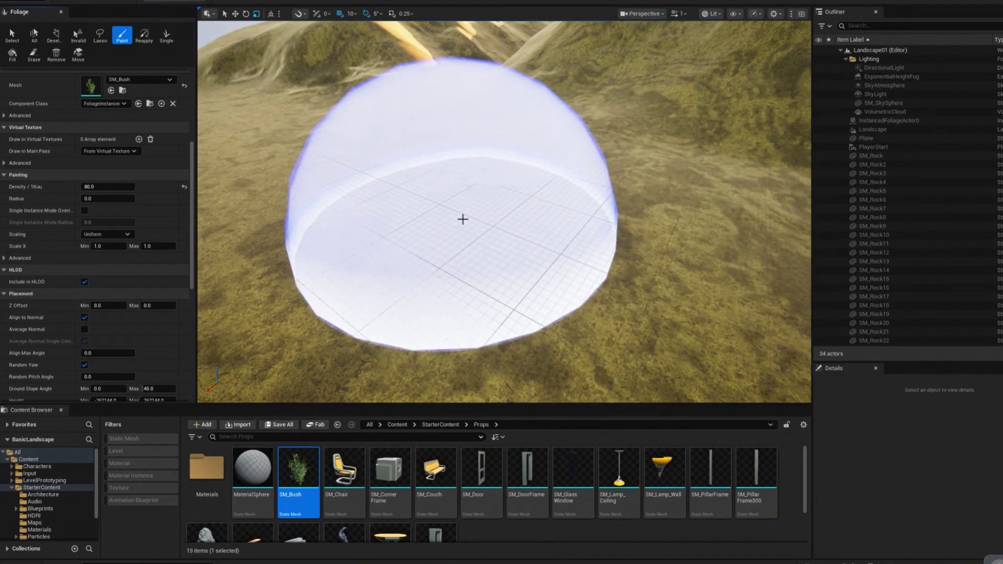
left_click(100, 247)
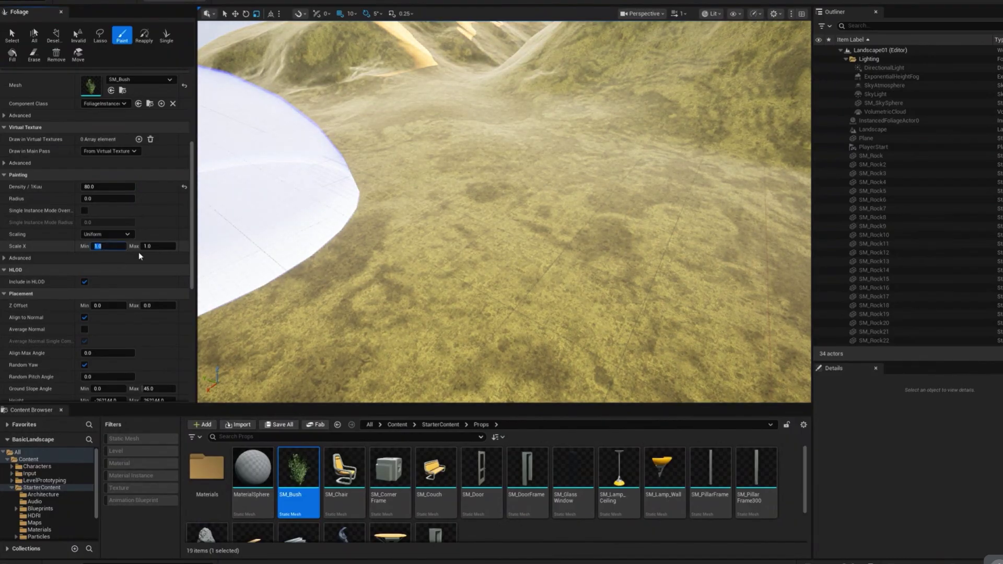
type("3")
key("Return")
left_click(156, 247)
key("Return")
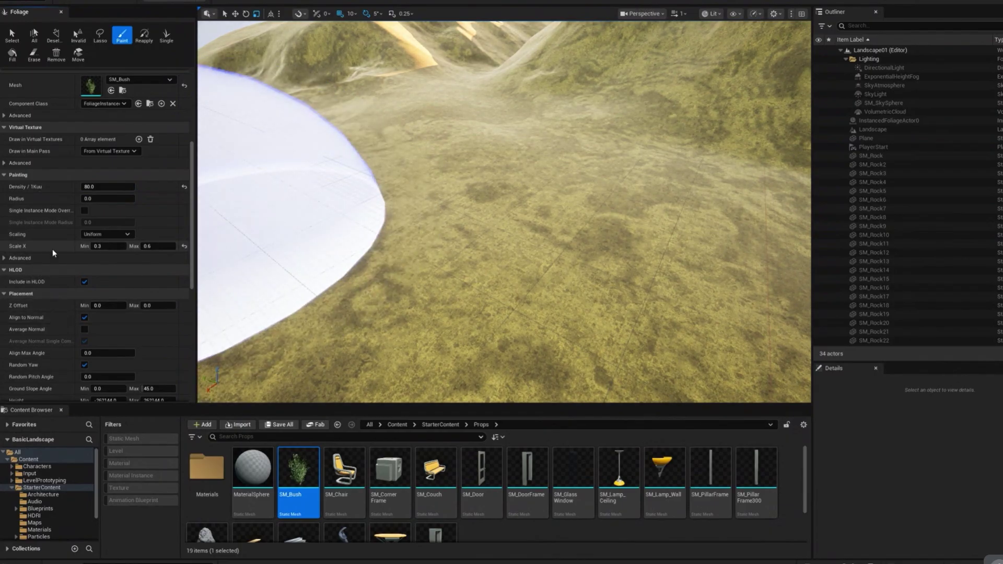
- Try painting a stroke of scaled bushes on the plain, view their sizes up close and undo the stroke
mouse_move(521, 224)
right_mouse_down()
mouse_move(522, 205)
mouse_move(533, 208)
right_mouse_up()
mouse_move(527, 183)
left_mouse_down()
mouse_move(418, 170)
mouse_move(550, 245)
mouse_move(407, 287)
mouse_move(638, 260)
mouse_move(667, 228)
mouse_move(296, 226)
mouse_move(558, 286)
left_mouse_up()
mouse_move(557, 286)
right_mouse_down()
mouse_move(554, 251)
mouse_move(558, 280)
right_mouse_up()
key("w")
key("s")
key("w")
key("d")
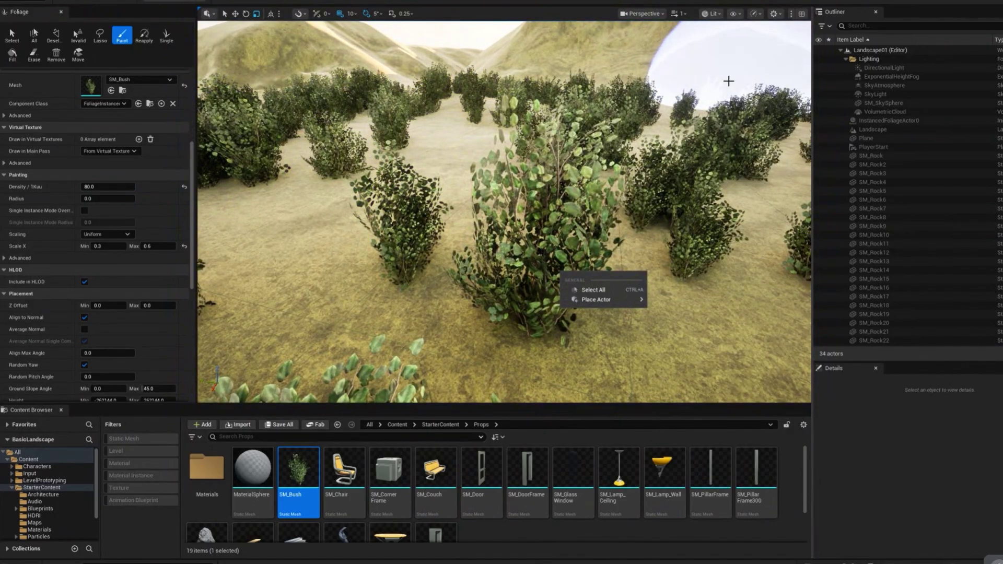
key("ctrl+z")
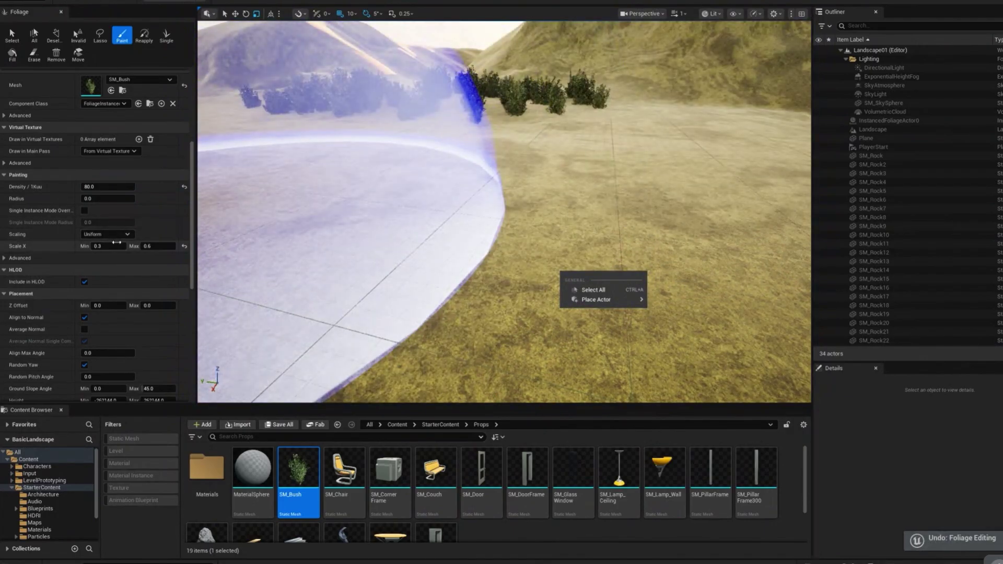
- Set the bushes' minimum Scale X to 0.2 and clear the test bushes from the plain
type(".")
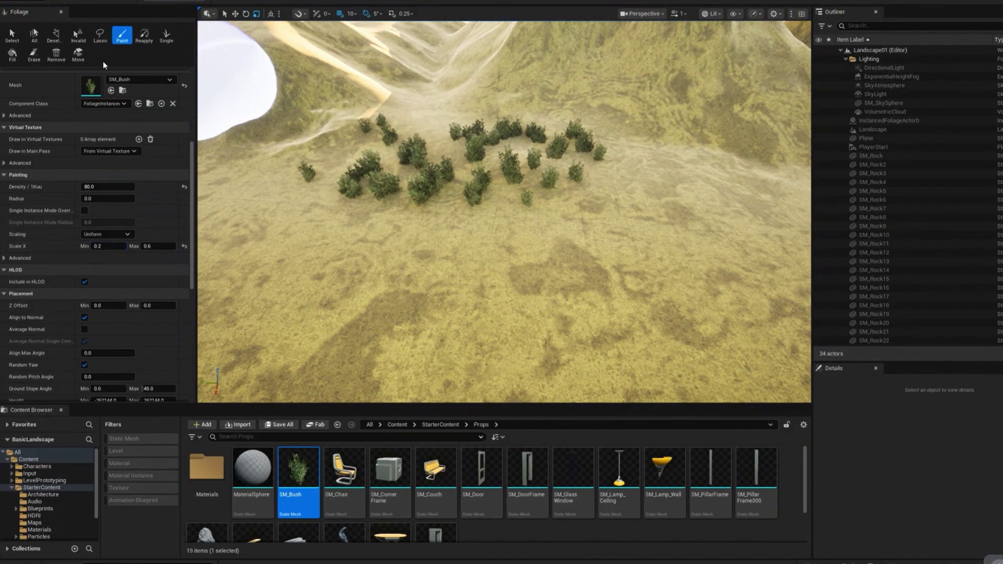
left_click(35, 56)
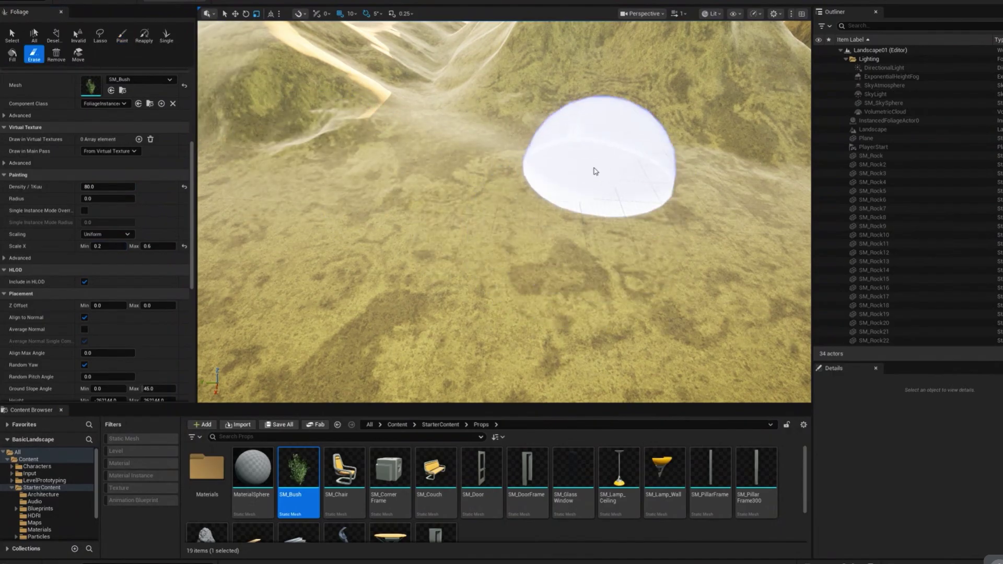
left_click(122, 36)
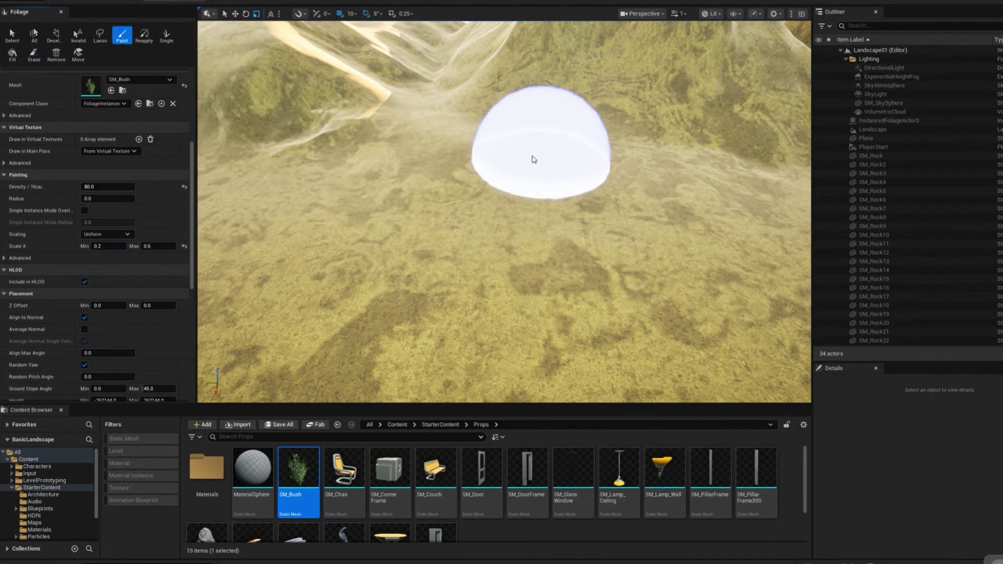
- Paint a broad patch of bushes across the plain and inspect their size variation up close and from afar
mouse_move(693, 175)
left_mouse_down()
mouse_move(291, 258)
mouse_move(424, 386)
mouse_move(487, 150)
left_mouse_up()
scroll(508, 155, "up", 5)
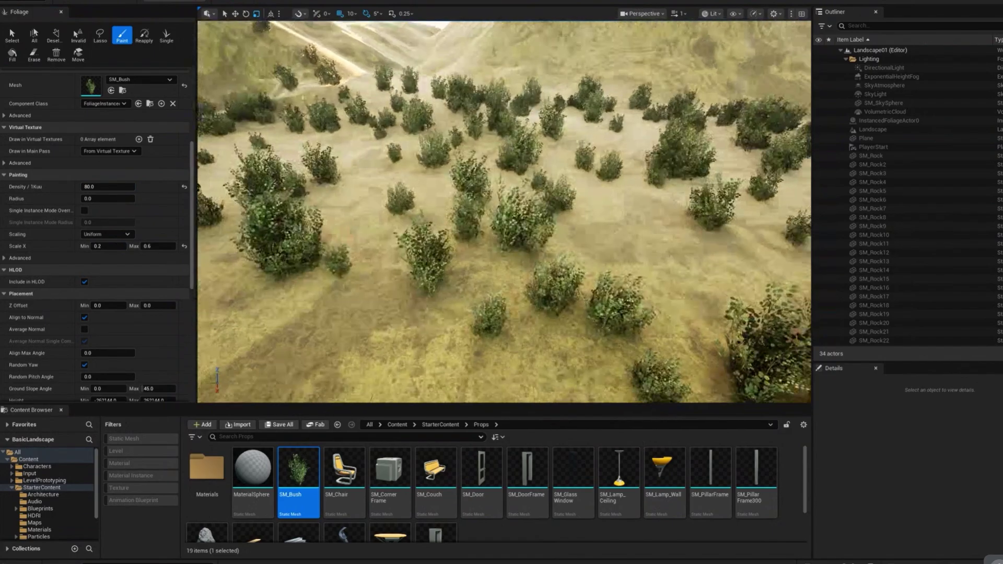
scroll(613, 106, "down", 10)
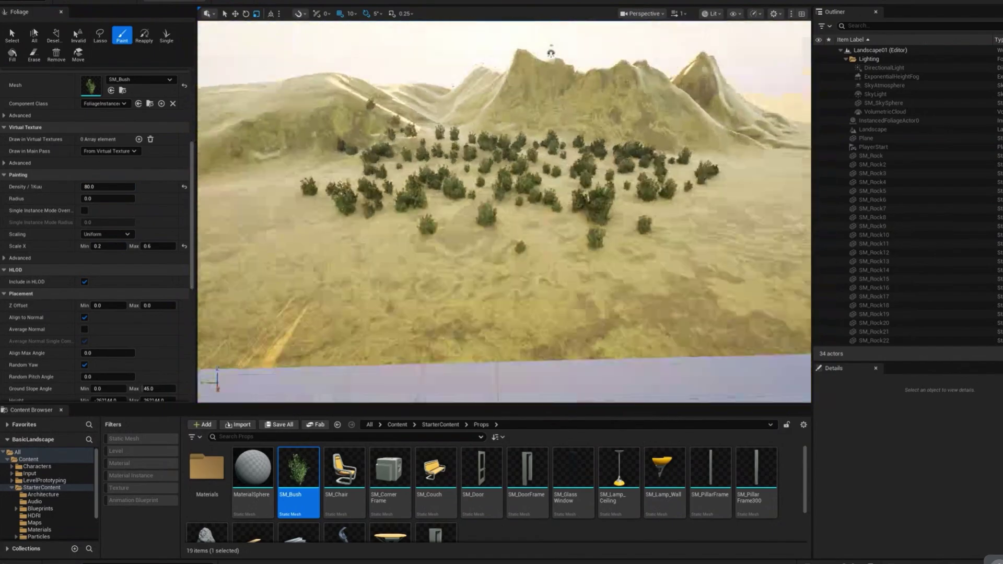
mouse_move(600, 212)
right_mouse_down()
mouse_move(600, 173)
mouse_move(569, 162)
mouse_move(600, 212)
right_mouse_up()
scroll(599, 213, "up", 8)
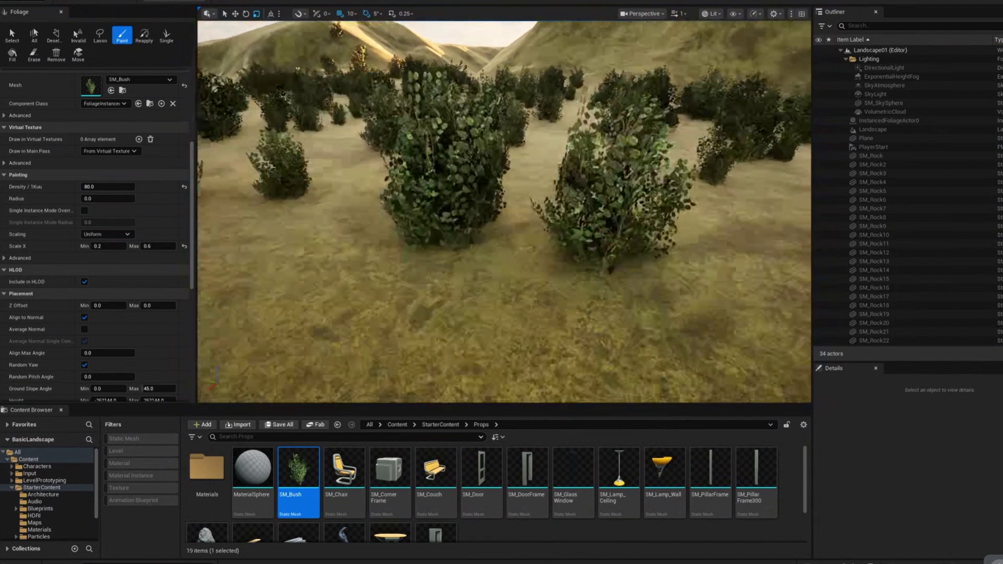
scroll(575, 250, "down", 8)
mouse_move(601, 308)
right_mouse_down()
mouse_move(604, 297)
mouse_move(522, 261)
mouse_move(553, 285)
right_mouse_up()
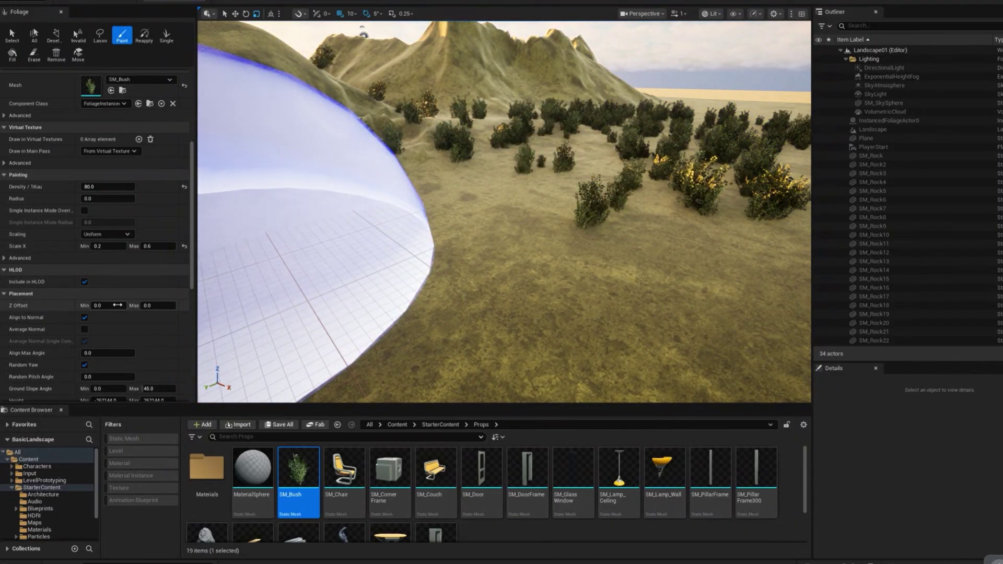
- Try painting bushes over the hill, view how they sit on its slopes and undo them
mouse_move(515, 202)
right_mouse_down()
mouse_move(517, 224)
mouse_move(515, 202)
mouse_move(460, 197)
mouse_move(608, 237)
right_mouse_up()
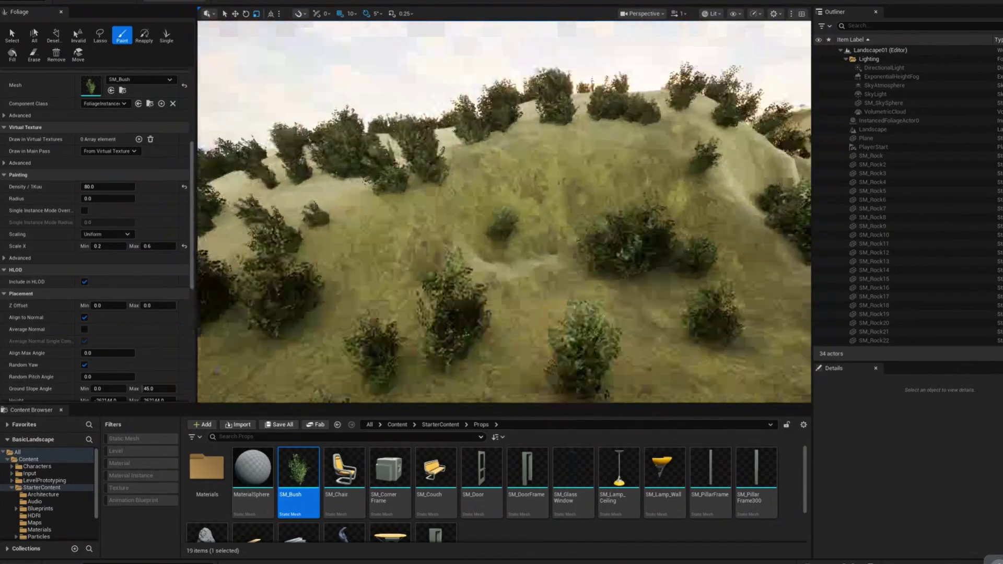
key("s")
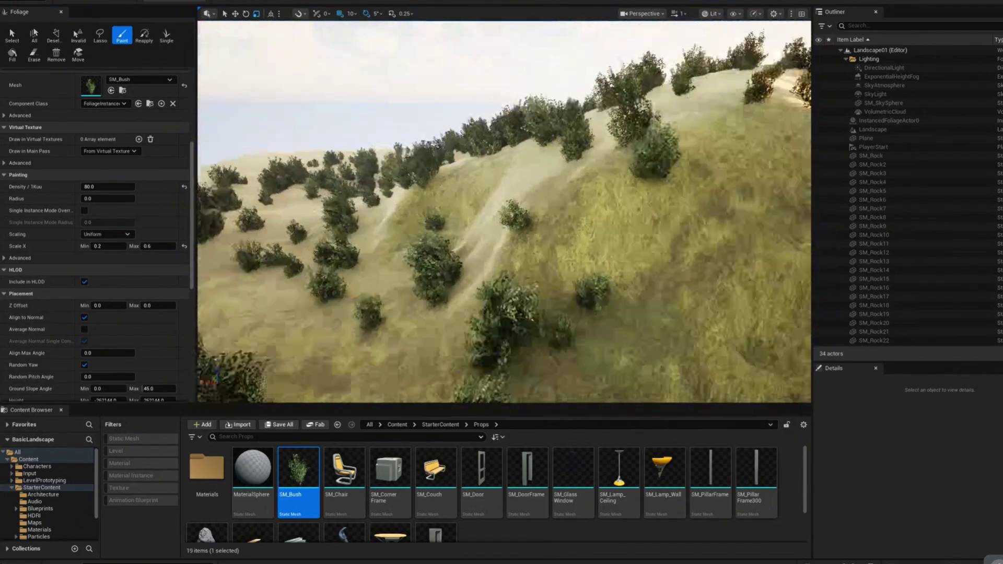
key("w")
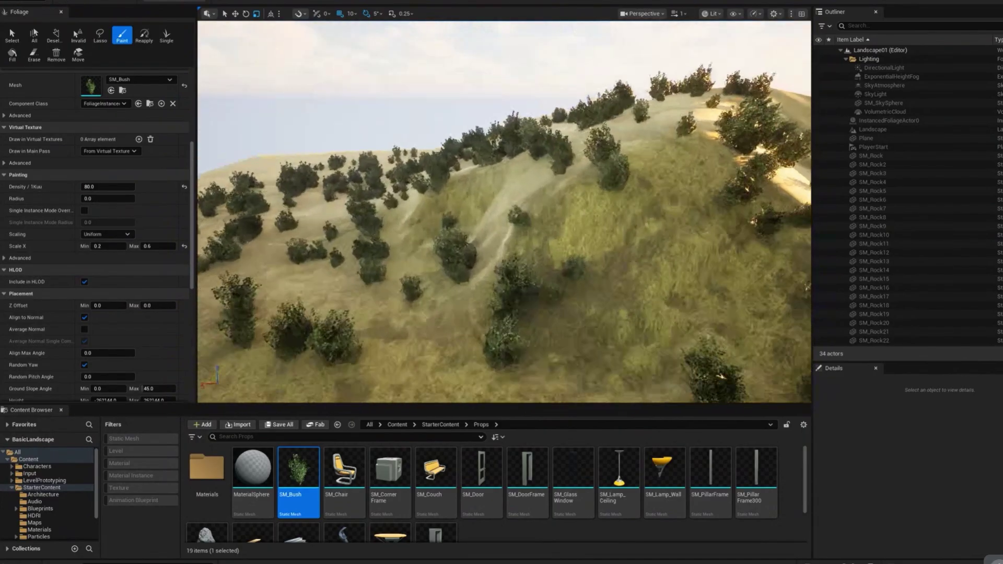
key("ctrl+z")
key("ctrl+z")
key("ctrl+z")
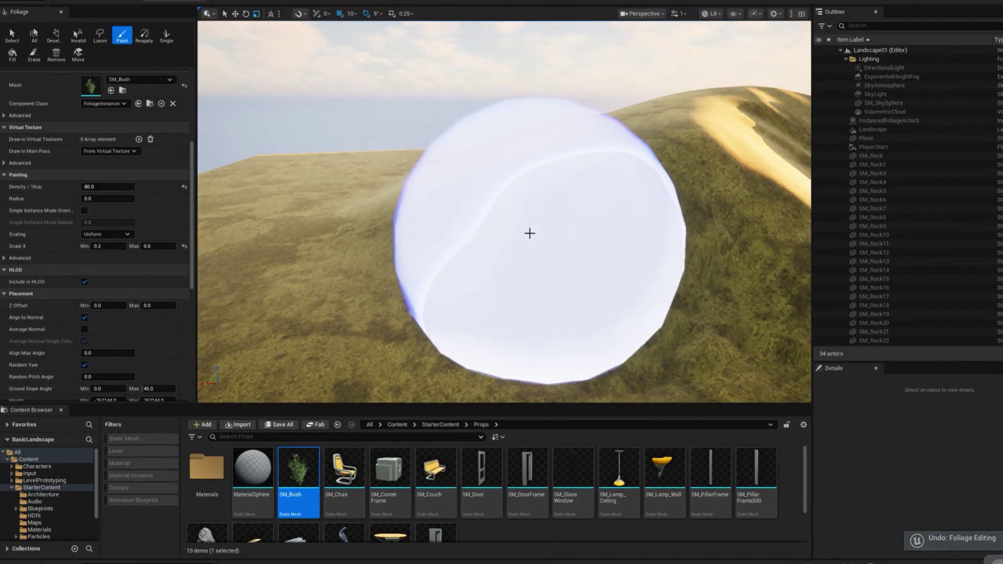
- Shrink the foliage brush and try painting a few bushes along the hill's slope with Align to Normal enabled
mouse_move(528, 233)
right_mouse_down()
mouse_move(528, 209)
mouse_move(548, 211)
mouse_move(538, 204)
mouse_move(557, 215)
mouse_move(545, 230)
right_mouse_up()
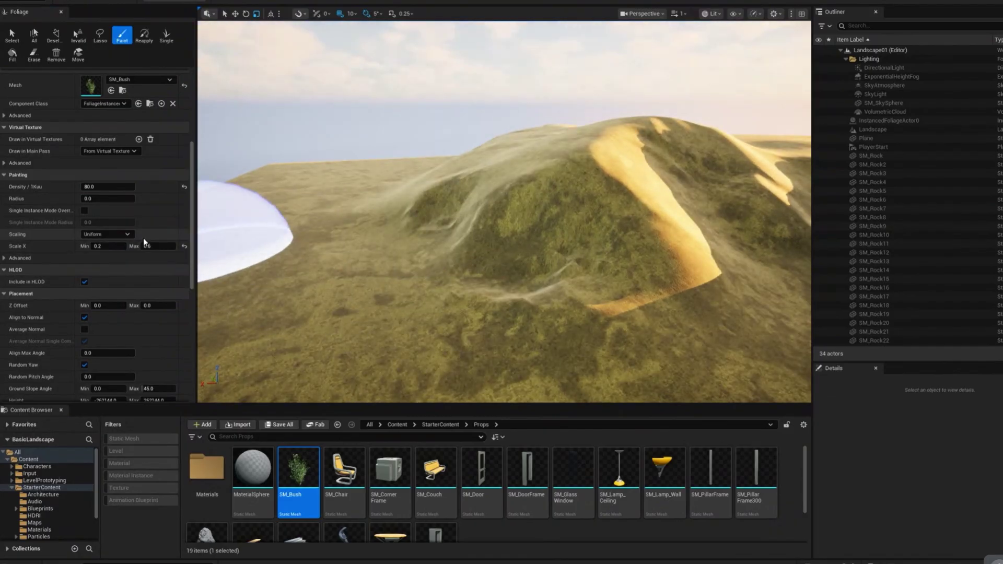
scroll(144, 237, "down", 3)
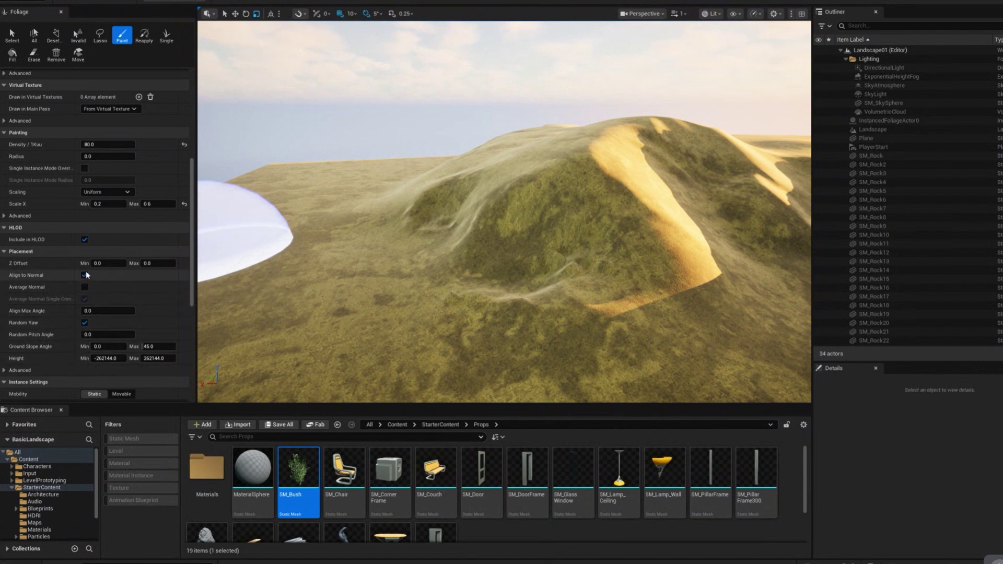
right_click_drag(465, 360, 473, 309)
key("w")
right_click_drag(546, 269, 546, 268)
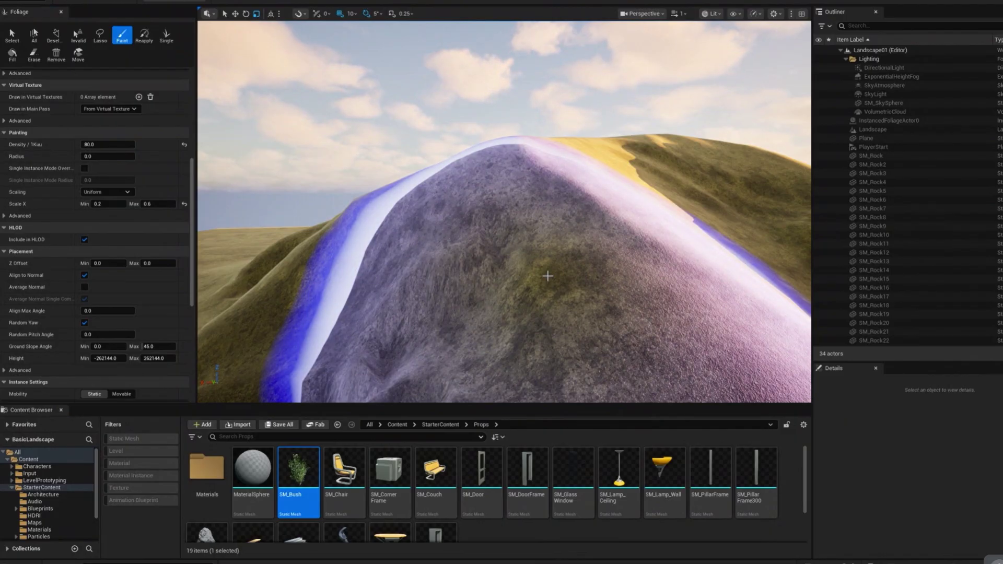
left_click_drag(547, 276, 514, 219)
key("bracketleft")
key("bracketleft")
key("bracketleft")
key("bracketleft")
key("bracketleft")
key("bracketleft")
key("bracketleft")
key("bracketleft")
key("bracketleft")
key("bracketleft")
key("bracketleft")
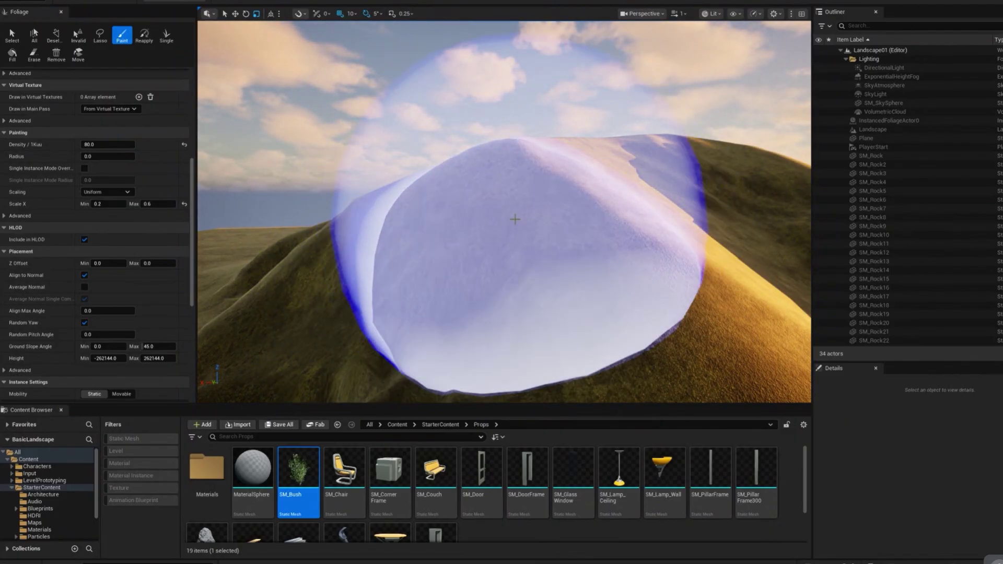
key("bracketleft")
key("bracketleft")
key("bracketleft")
key("bracketleft")
key("bracketleft")
key("bracketleft")
key("bracketleft")
key("bracketleft")
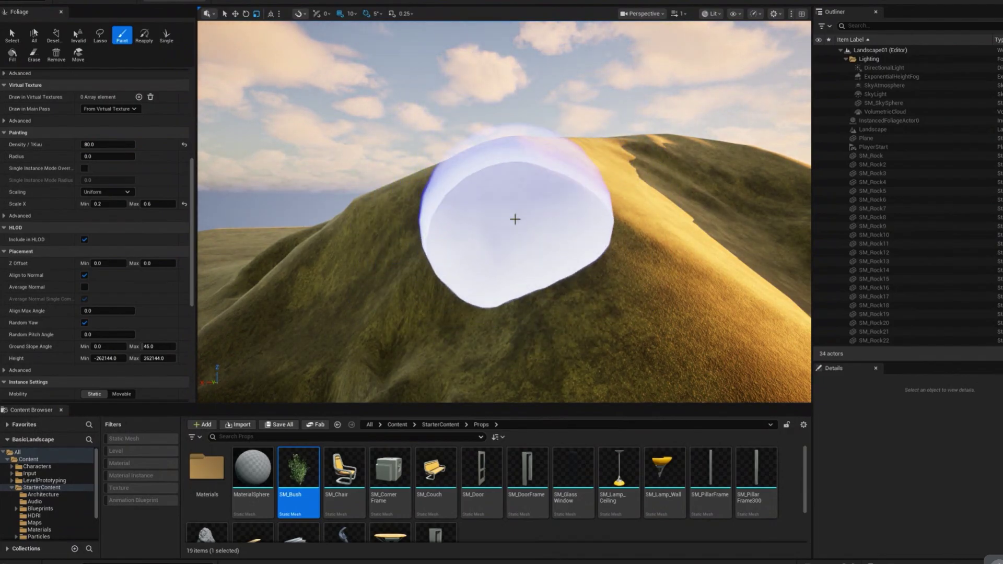
right_click_drag(459, 226, 459, 224)
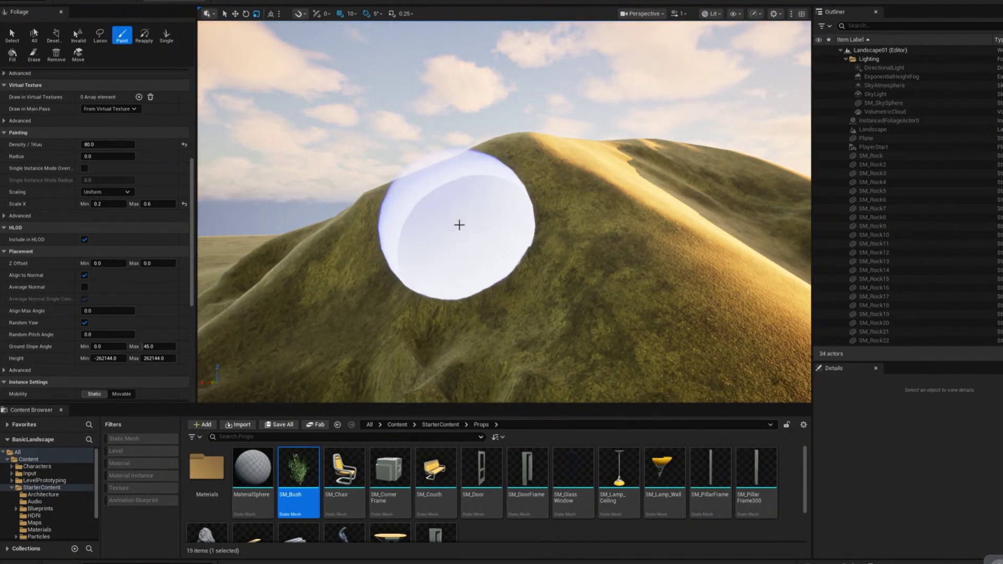
mouse_move(360, 231)
left_mouse_down()
mouse_move(390, 240)
mouse_move(358, 247)
left_mouse_up()
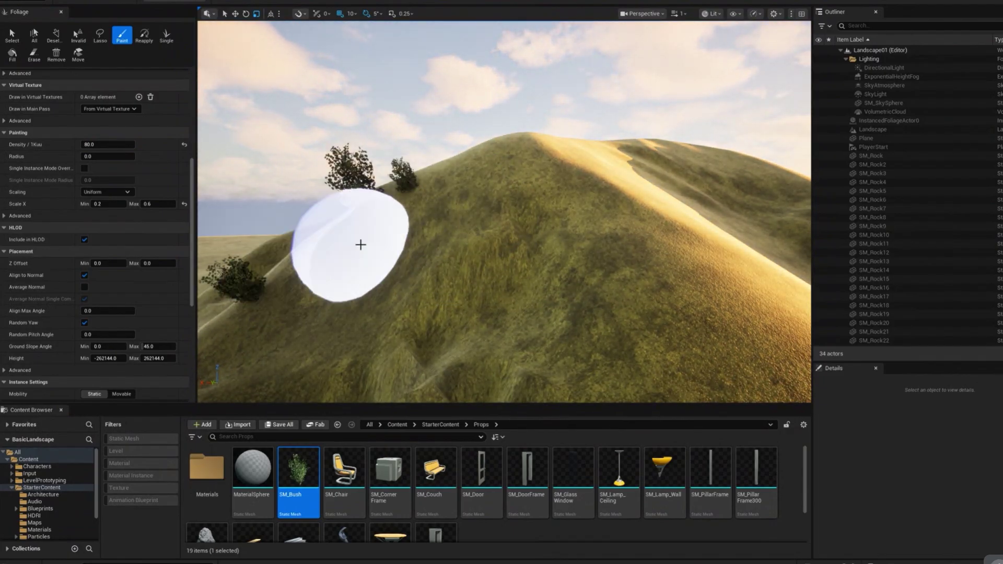
right_click_drag(600, 311, 600, 309)
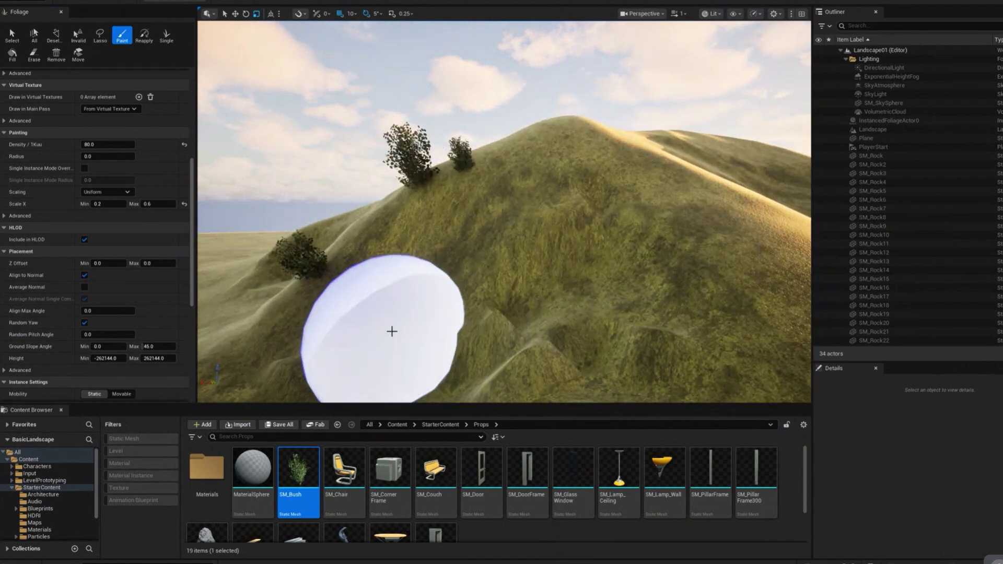
- Try painting more bushes down the hillside with Align to Normal disabled and compare their tilt up close
left_click(84, 275)
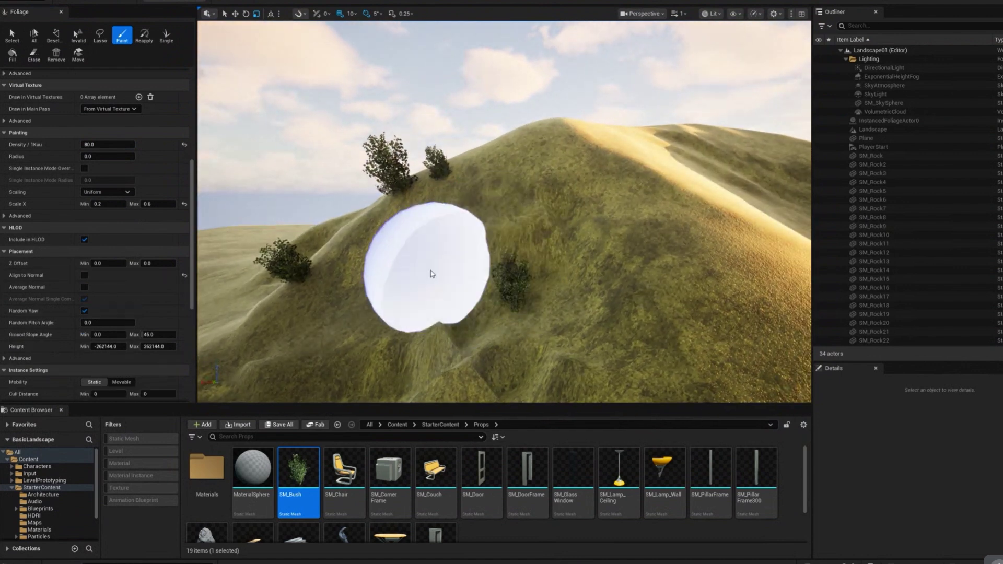
mouse_move(481, 242)
left_mouse_down()
mouse_move(352, 327)
mouse_move(462, 340)
mouse_move(434, 357)
left_mouse_up()
mouse_move(434, 357)
right_mouse_down()
mouse_move(662, 258)
mouse_move(548, 235)
mouse_move(560, 224)
right_mouse_up()
right_click_drag(580, 97, 618, 172)
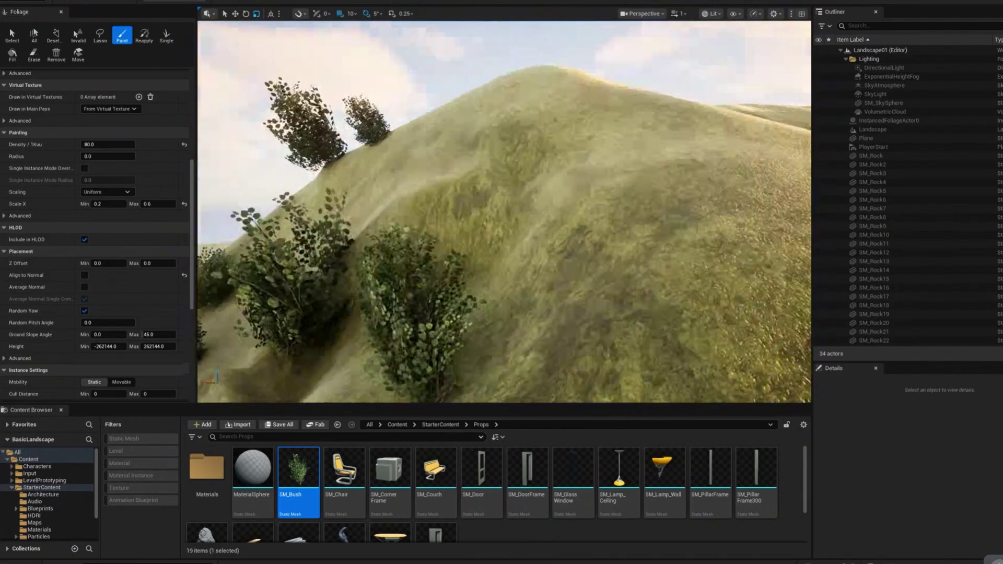
- Undo the hillside test strokes and the Align to Normal change
key("ctrl+z")
key("ctrl+z")
key("ctrl+z")
key("ctrl+z")
key("ctrl+z")
mouse_move(667, 161)
right_mouse_down()
mouse_move(642, 151)
mouse_move(629, 175)
right_mouse_up()
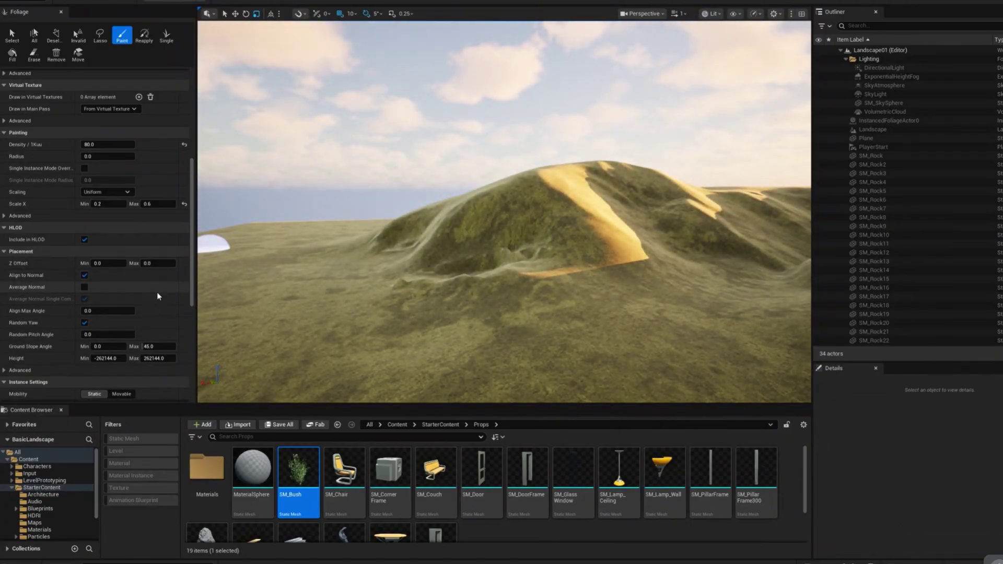
- Review the bushes' remaining placement, instance, physics and scalability settings, and set the density to 100
scroll(115, 291, "down", 1)
scroll(112, 287, "down", 5)
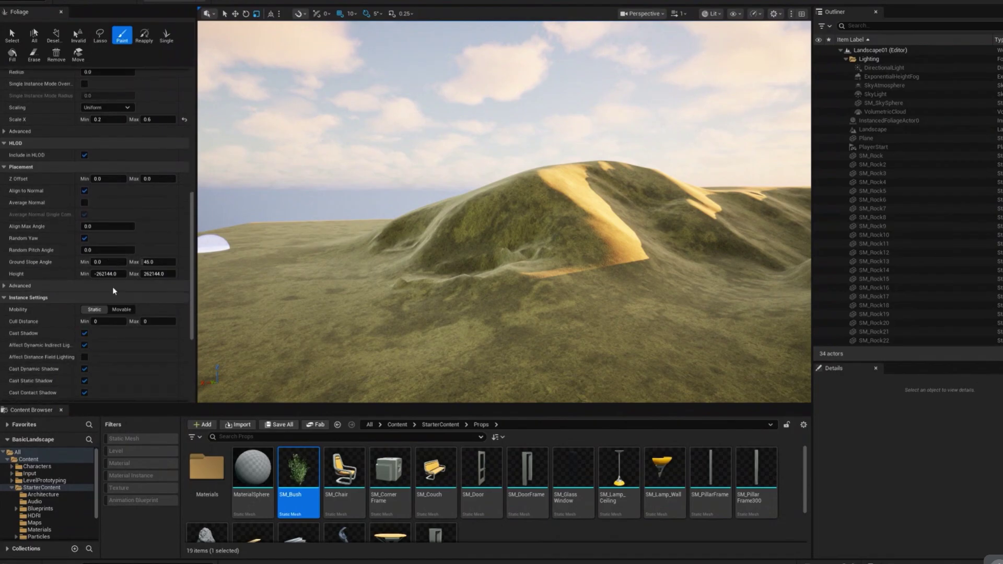
scroll(121, 323, "down", 5)
scroll(123, 323, "up", 17)
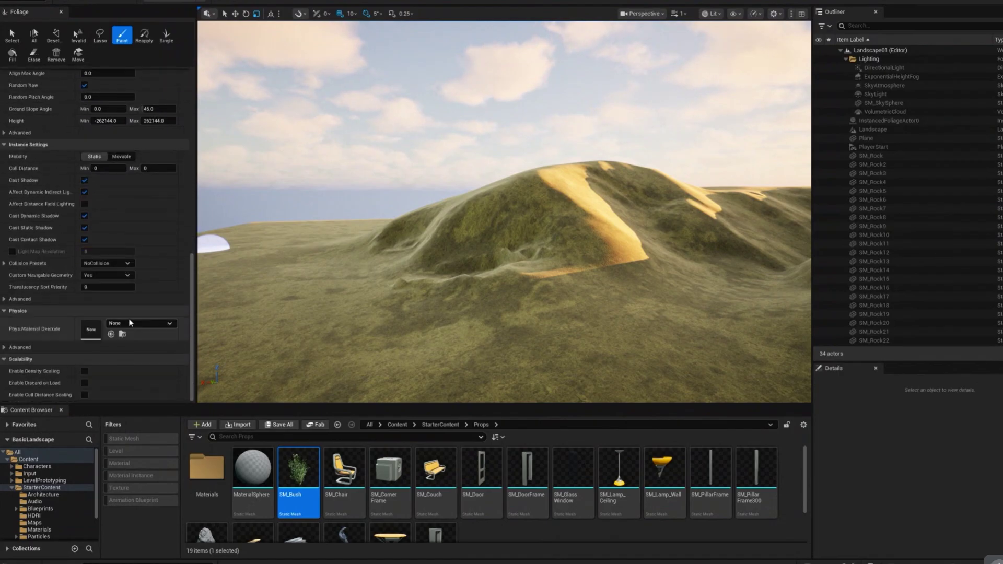
left_click(89, 230)
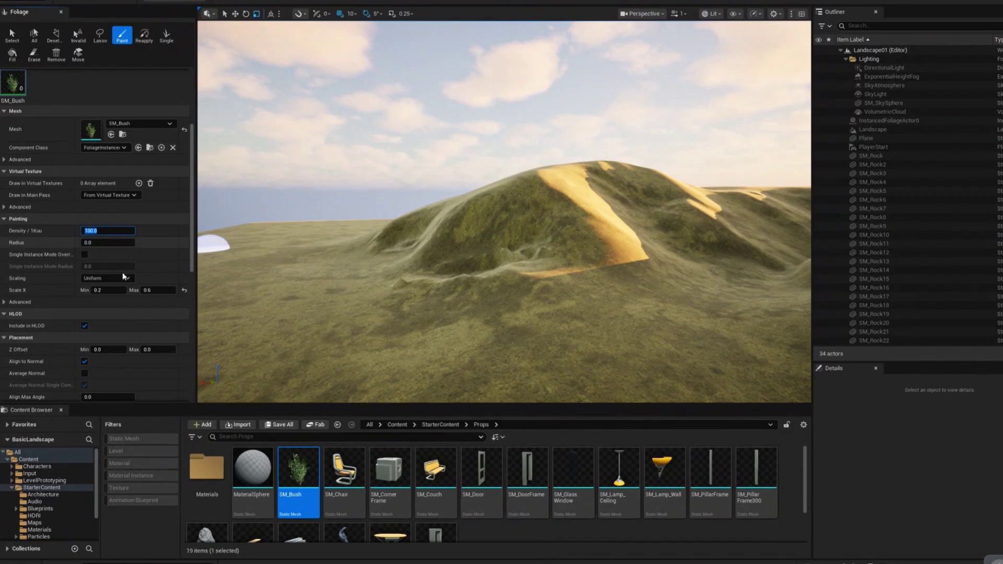
- Paint a short stroke of bushes down the hill with the small brush and view them from above
key("w")
right_click_drag(476, 218, 478, 202)
mouse_move(479, 202)
left_mouse_down()
mouse_move(477, 190)
mouse_move(479, 318)
mouse_move(365, 235)
mouse_move(319, 320)
mouse_move(497, 343)
left_mouse_up()
key("s")
mouse_move(497, 343)
right_mouse_down()
mouse_move(510, 360)
mouse_move(698, 365)
right_mouse_up()
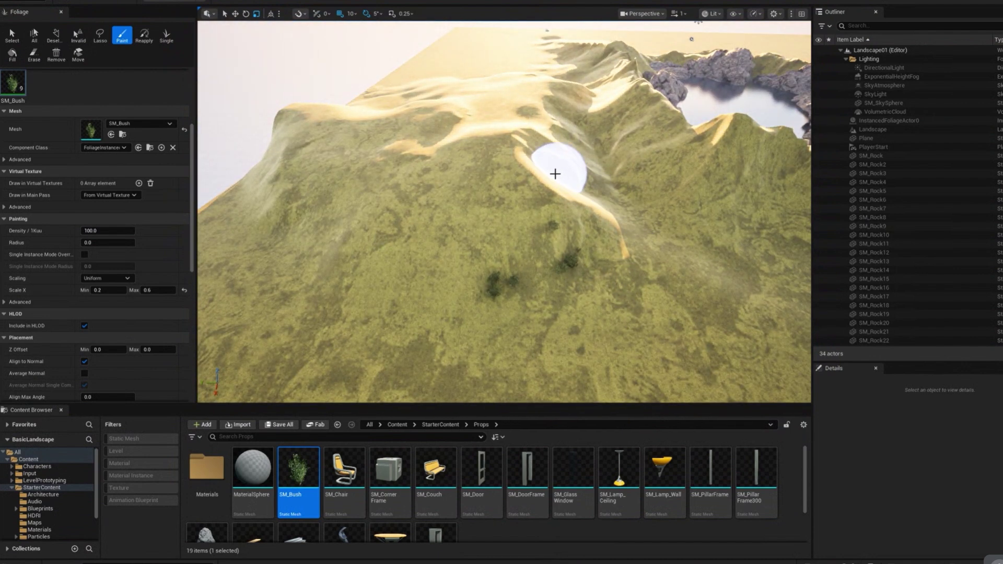
- Enlarge the brush, paint bushes broadly over the hill and the ground around it, and view the coverage from a distance
key("bracketright")
key("bracketright")
key("bracketright")
key("bracketright")
key("bracketright")
key("bracketright")
key("bracketright")
key("bracketright")
key("bracketright")
key("bracketright")
key("bracketright")
key("bracketright")
key("bracketright")
key("bracketright")
key("bracketright")
key("bracketright")
key("bracketright")
key("bracketright")
key("bracketright")
key("bracketright")
mouse_move(538, 172)
left_mouse_down()
mouse_move(455, 159)
mouse_move(479, 253)
mouse_move(302, 194)
mouse_move(313, 324)
left_mouse_up()
mouse_move(314, 324)
right_mouse_down()
mouse_move(339, 316)
mouse_move(421, 232)
mouse_move(273, 235)
right_mouse_up()
key("w")
key("s")
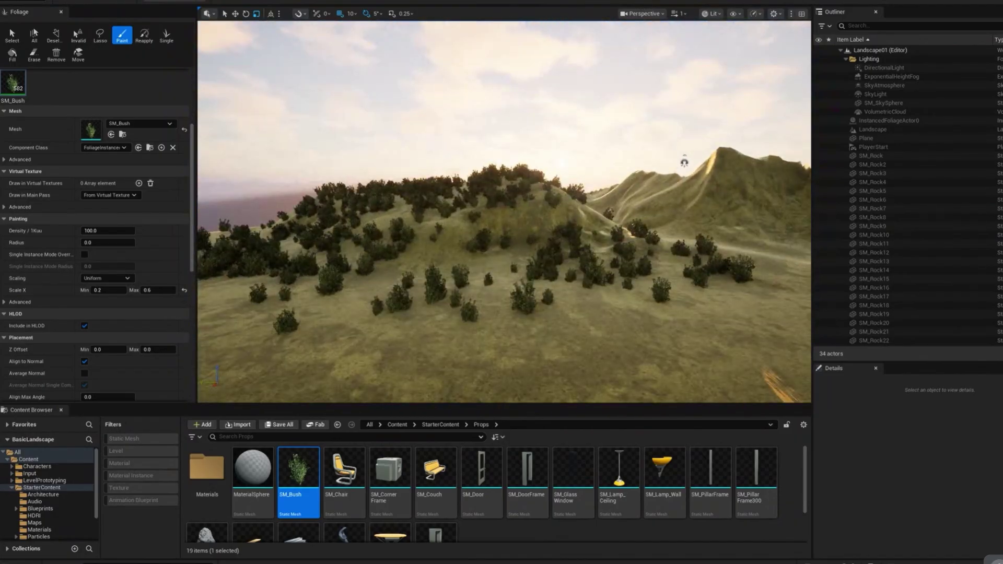
- Undo the painted bush foliage and turn off Align to Normal for SM_Bush
right_click_drag(558, 240, 571, 273)
key("ctrl+z")
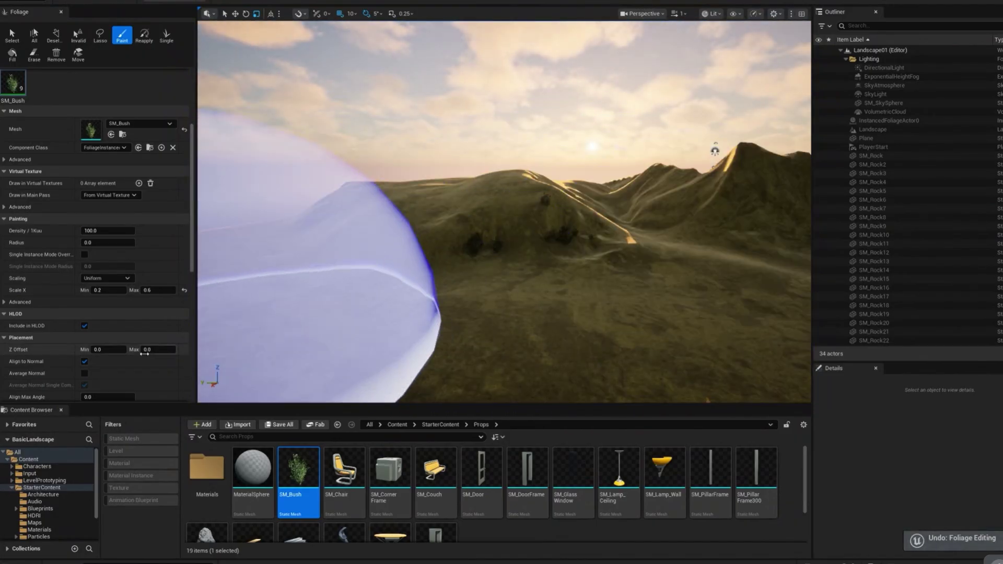
key("ctrl+z")
left_click(84, 361)
- Paint SM_Bush foliage across the hills near the lake with Align to Normal off
key("w")
right_click_drag(548, 279, 599, 290)
mouse_move(489, 251)
left_mouse_down()
mouse_move(282, 194)
mouse_move(647, 299)
left_mouse_up()
key("w")
mouse_move(647, 300)
right_mouse_down()
mouse_move(783, 281)
mouse_move(618, 333)
right_mouse_up()
key("w")
key("s")
mouse_move(590, 194)
left_mouse_down()
mouse_move(517, 132)
mouse_move(575, 238)
mouse_move(609, 201)
mouse_move(690, 277)
mouse_move(627, 329)
left_mouse_up()
key("d")
right_click_drag(627, 329, 705, 316)
mouse_move(546, 378)
left_mouse_down()
mouse_move(436, 344)
mouse_move(581, 328)
left_mouse_up()
- Try painting more bushes over the open sandy ground beside the lake
right_click_drag(581, 328, 522, 326)
key("a")
mouse_move(581, 328)
left_mouse_down()
mouse_move(665, 334)
mouse_move(378, 257)
left_mouse_up()
key("a")
mouse_move(485, 318)
right_mouse_down()
mouse_move(705, 319)
mouse_move(485, 315)
right_mouse_up()
key("s")
mouse_move(485, 318)
left_mouse_down()
mouse_move(277, 309)
mouse_move(397, 334)
left_mouse_up()
mouse_move(397, 335)
right_mouse_down()
mouse_move(405, 334)
mouse_move(324, 332)
right_mouse_up()
key("a")
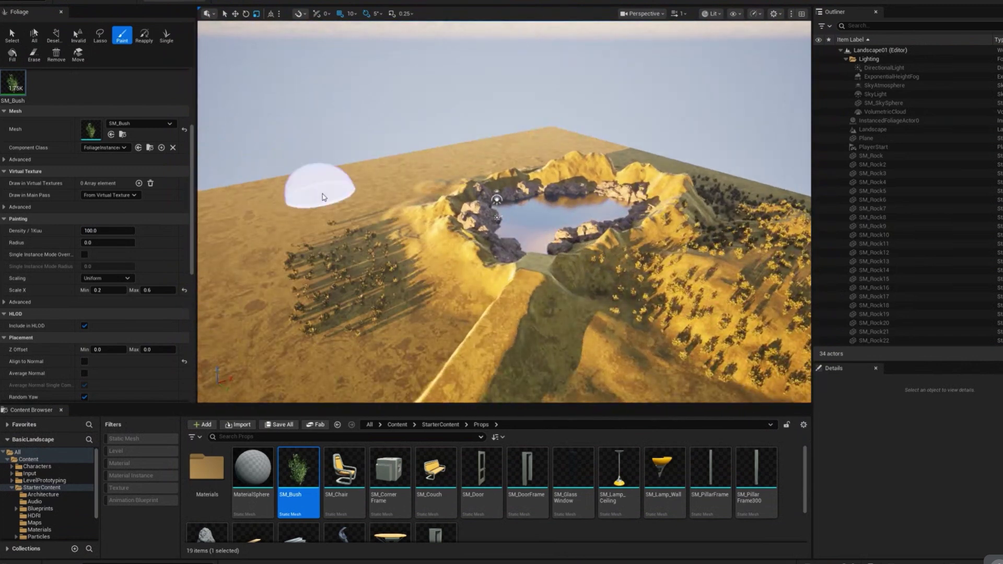
mouse_move(349, 364)
left_mouse_down()
mouse_move(242, 219)
mouse_move(418, 319)
left_mouse_up()
- Undo the last bush strokes painted on the sandy ground beside the lake
right_click_drag(538, 321, 580, 303)
key("a")
key("ctrl+z")
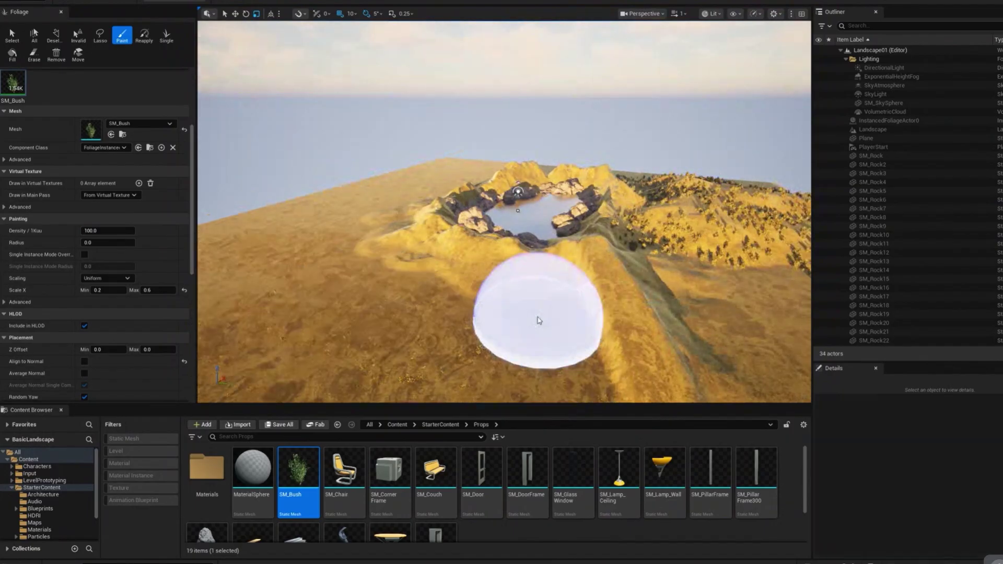
key("d")
mouse_move(663, 316)
right_mouse_down()
mouse_move(607, 304)
mouse_move(700, 258)
mouse_move(515, 261)
mouse_move(592, 232)
mouse_move(591, 221)
right_mouse_up()
key("s")
key("ctrl+z")
key("a")
key("w")
key("ctrl+z")
key("d")
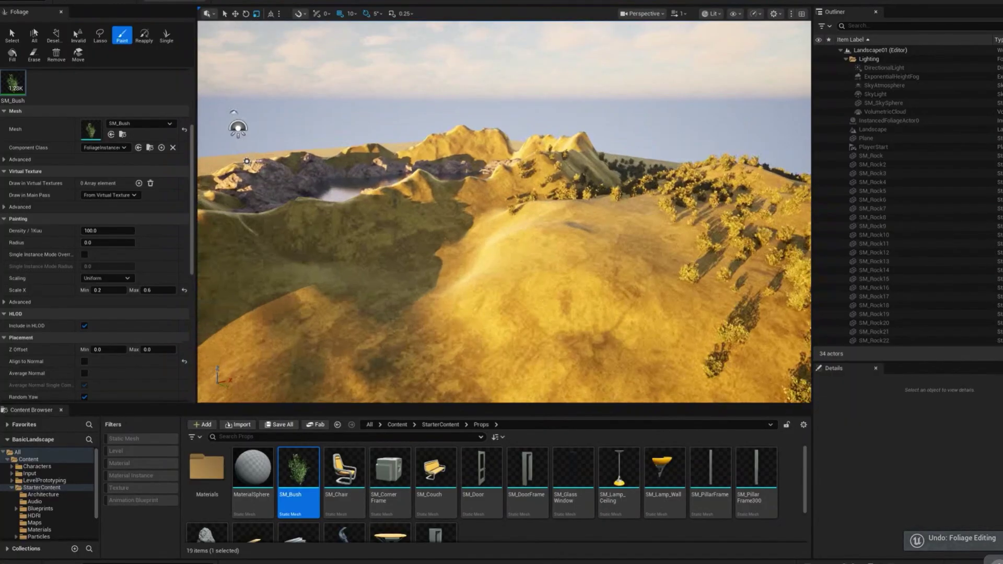
- Review the Placement and Instance Settings of the SM_Bush foliage type
scroll(99, 243, "down", 1)
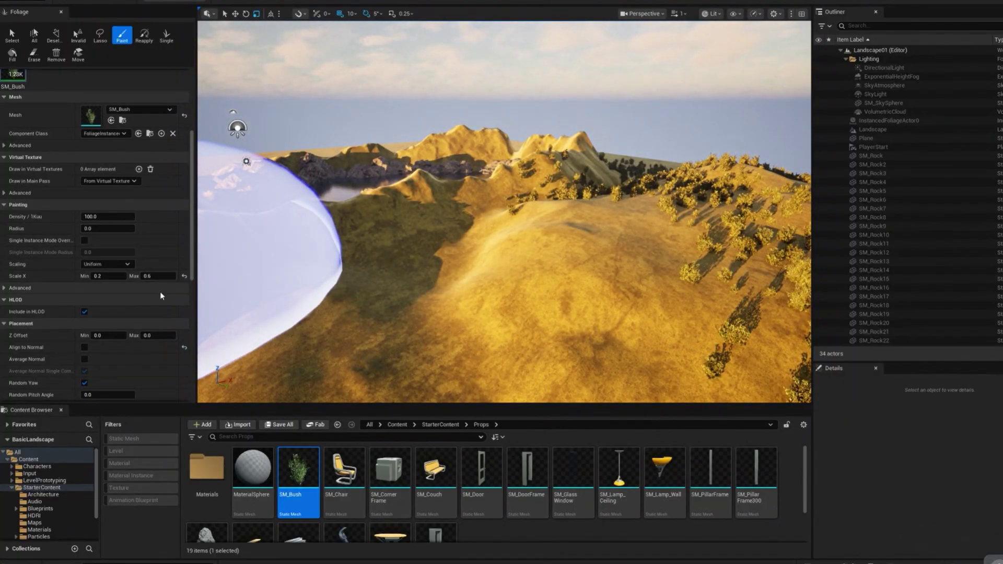
scroll(151, 287, "down", 5)
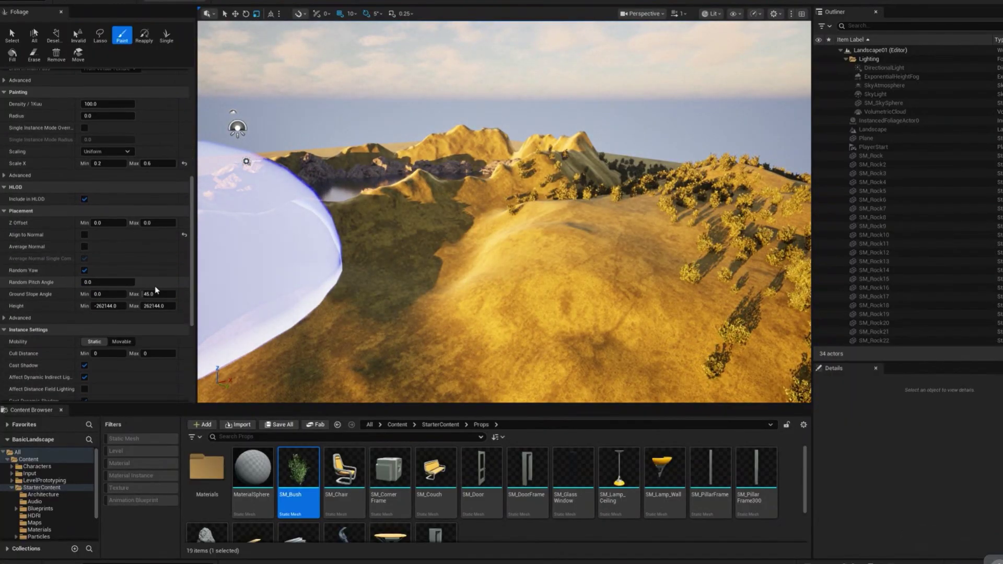
scroll(149, 281, "down", 3)
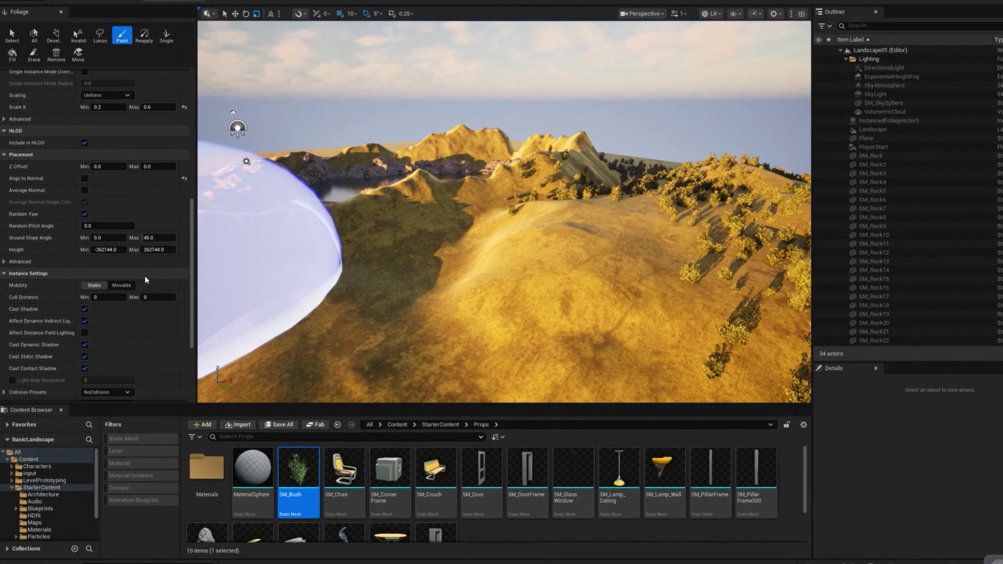
scroll(145, 279, "down", 1)
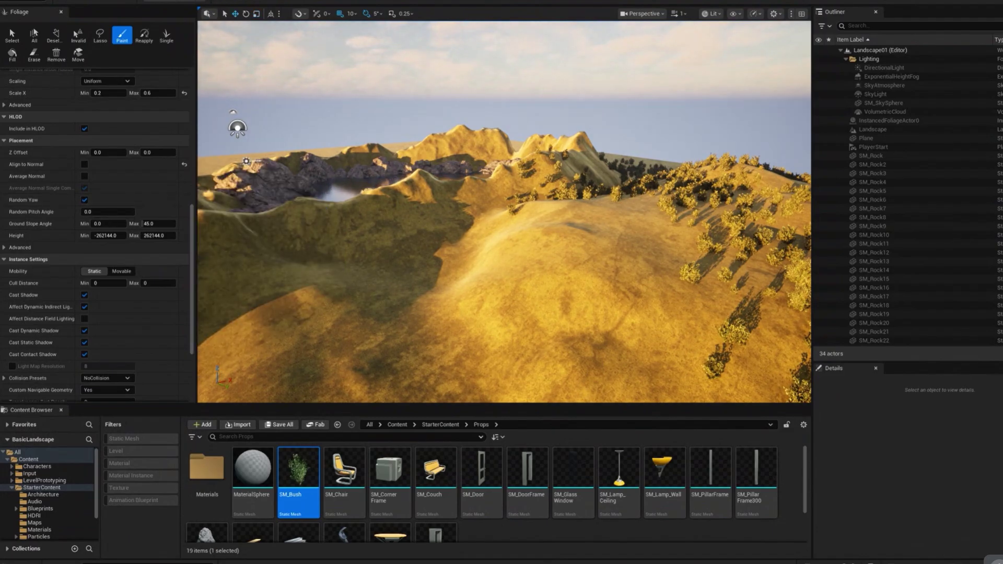
- Switch to the web browser, search Google for "yaw pitch roll" and open the aircraft principal axes diagram
left_click_drag(1002, 197, 476, 2)
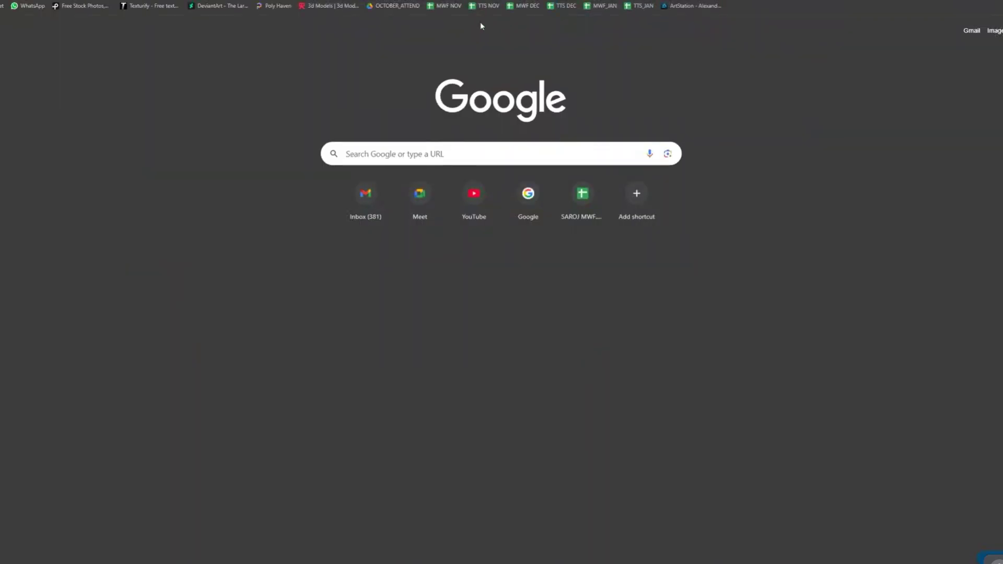
type("yaw pit")
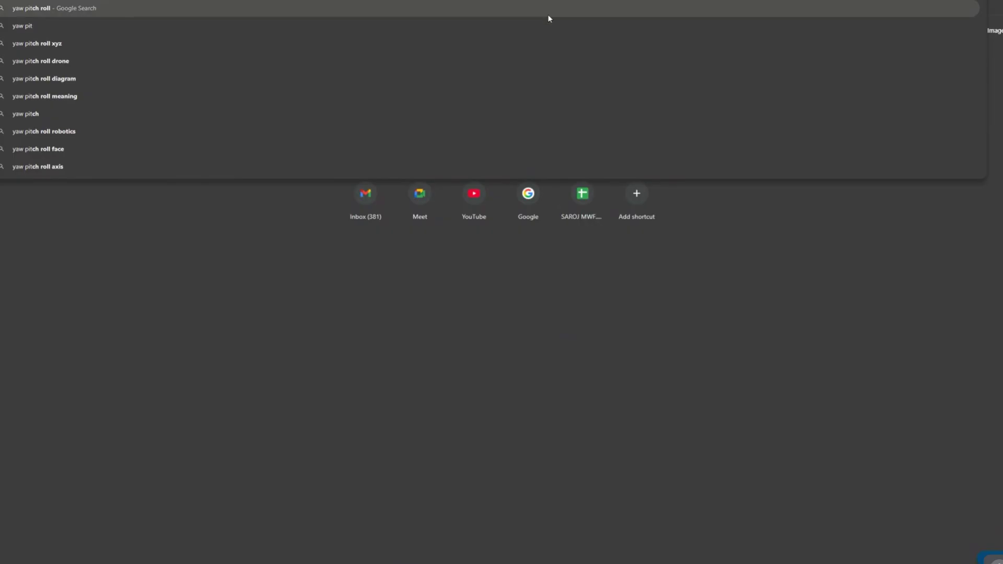
left_click(24, 9)
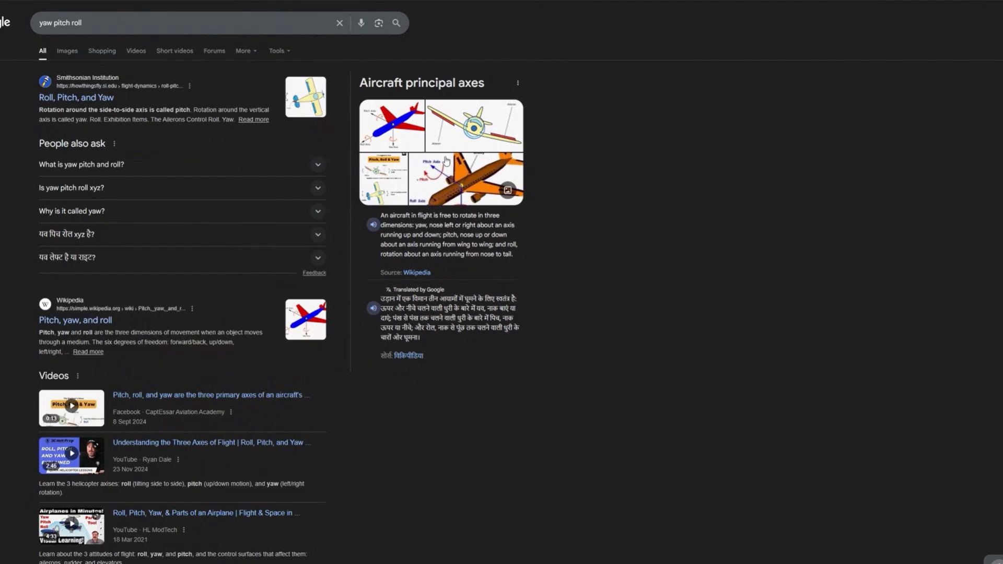
left_click(384, 132)
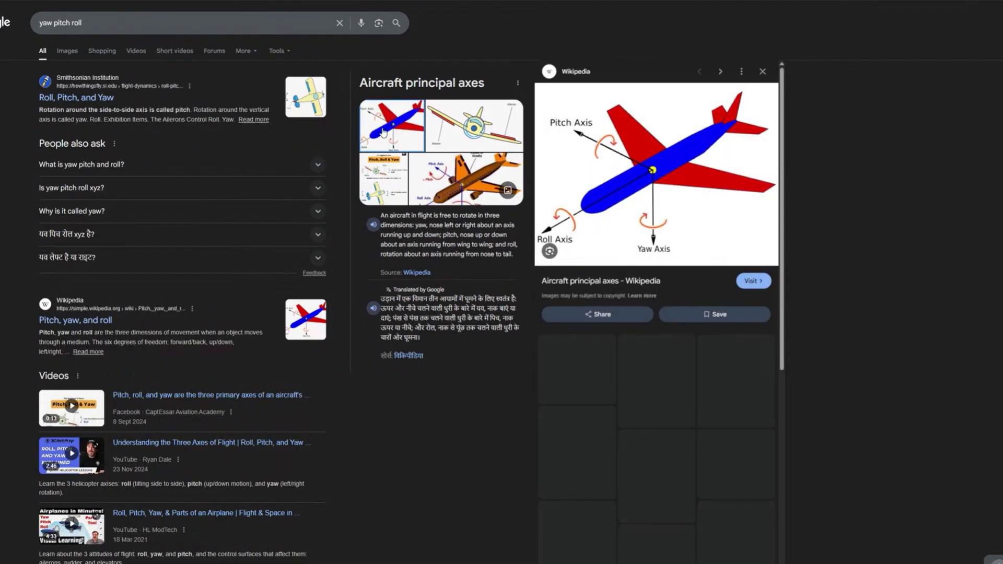
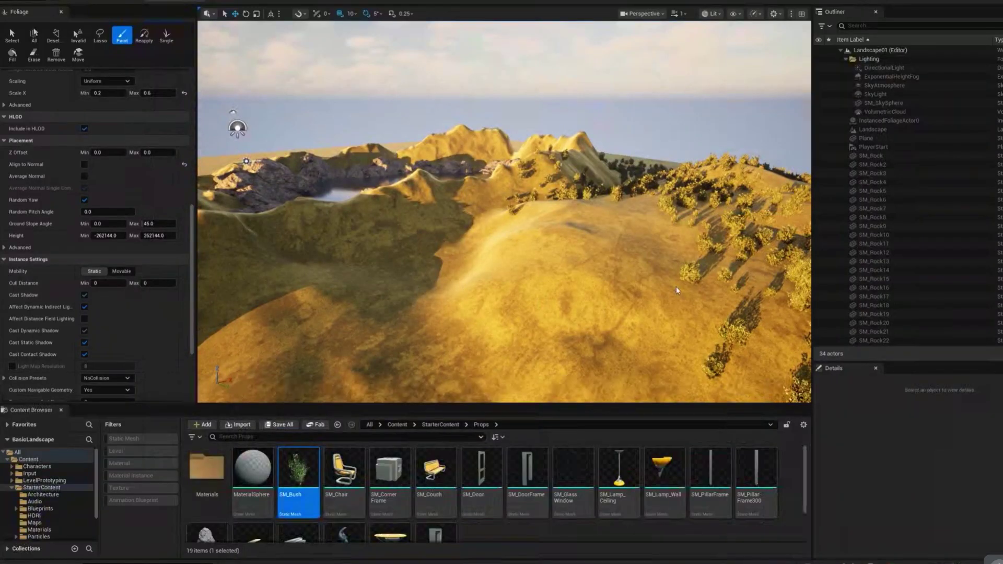
- Select and frame a single bush on the hillside in the foliage Select mode, and try rotating it
left_click(12, 36)
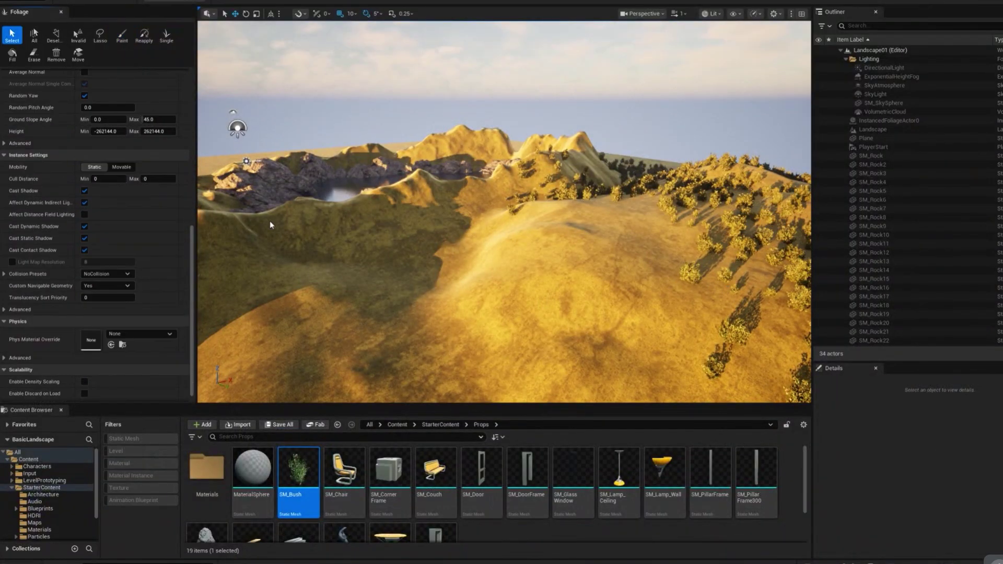
left_click(690, 273)
key("f")
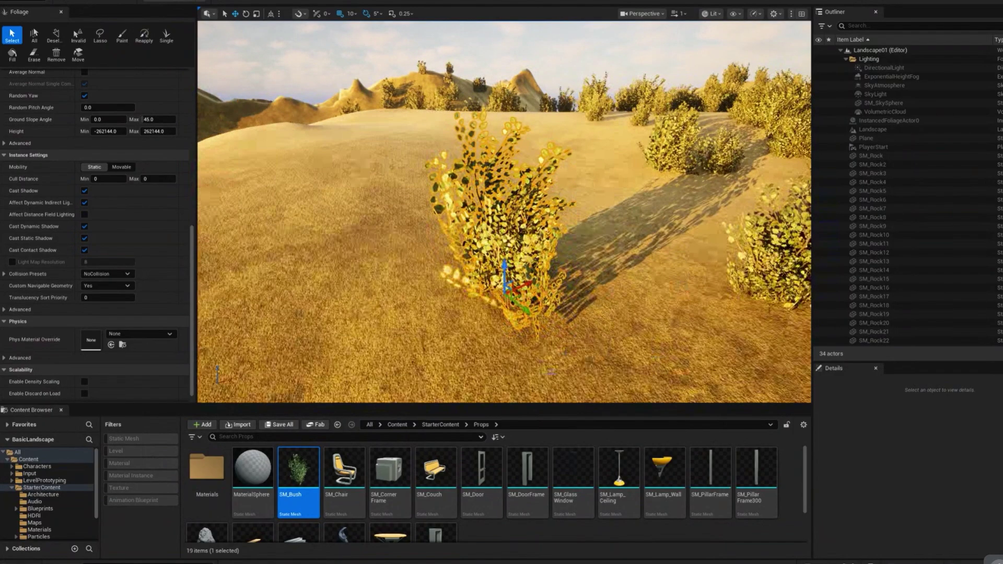
left_click_drag(554, 356, 655, 354, "alt")
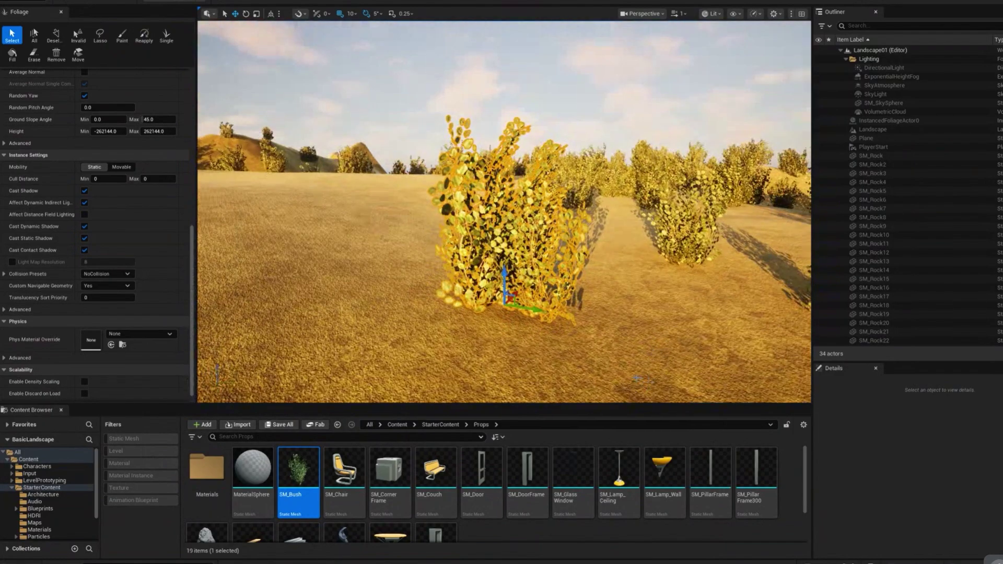
key("e")
left_click_drag(621, 393, 585, 389, "alt")
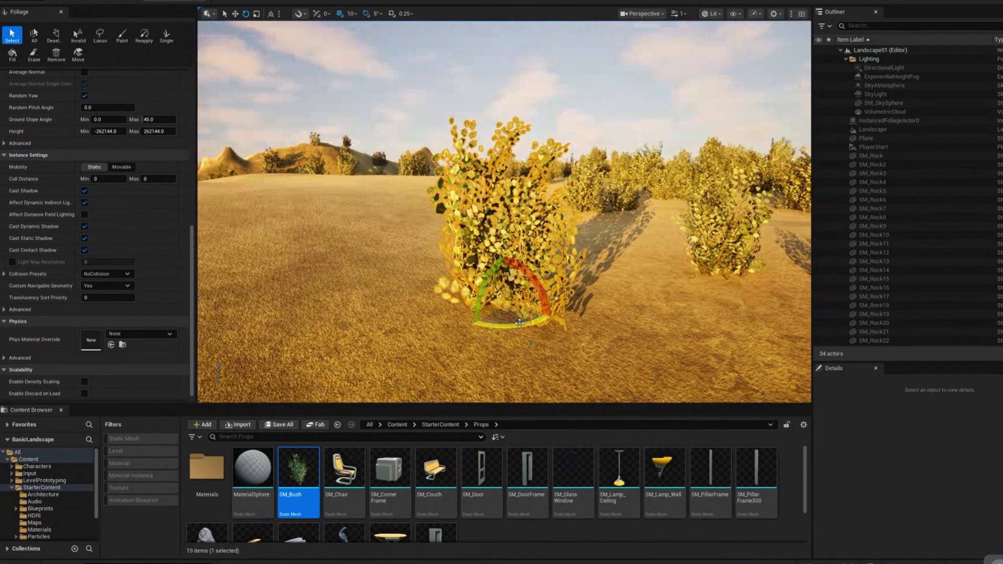
left_click_drag(501, 321, 543, 375)
key("ctrl+z")
- Duplicate the selected bush twice, placing the copies beside it along the hillside
key("w")
left_click_drag(538, 311, 435, 323)
scroll(436, 323, "down", 10)
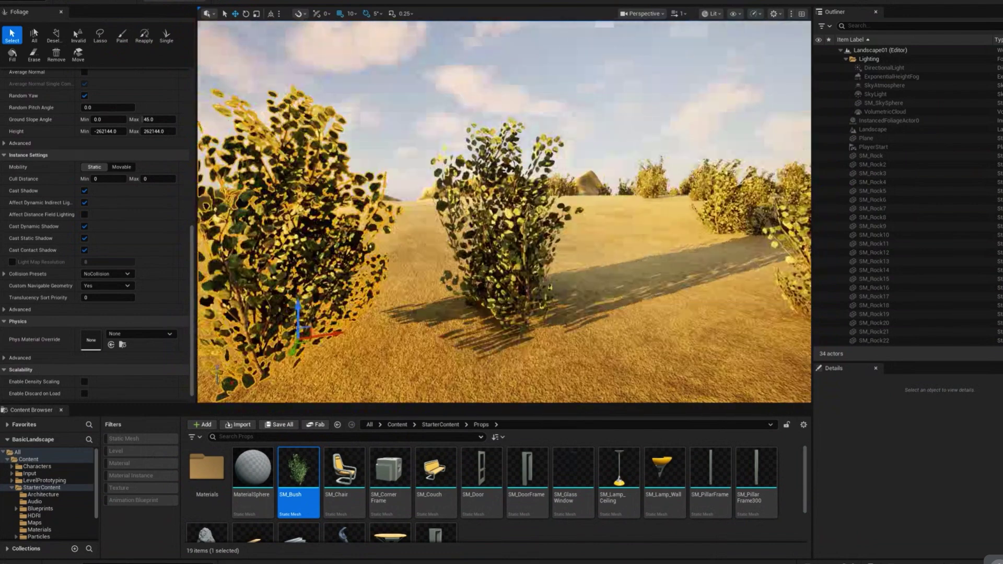
scroll(435, 323, "up", 10)
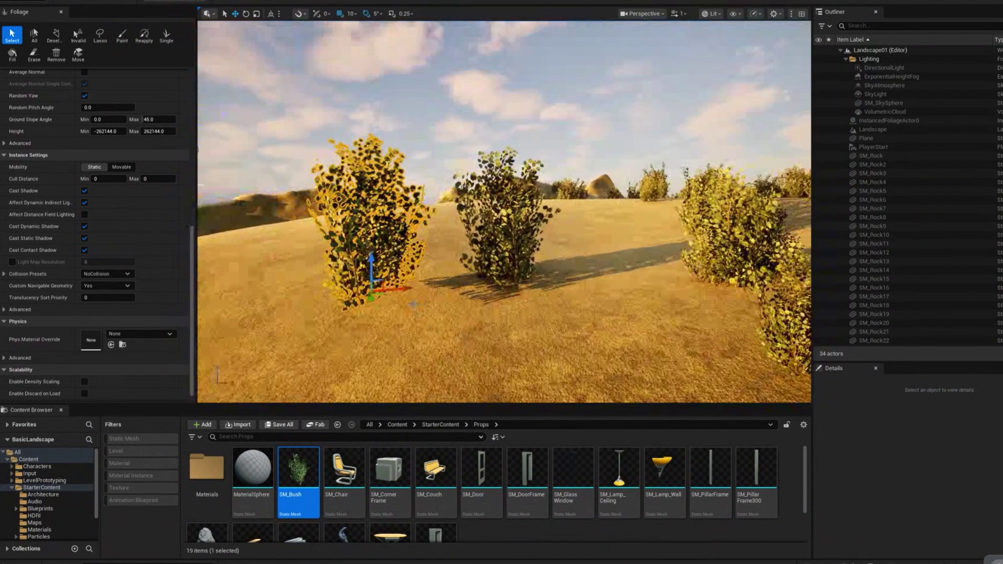
left_click_drag(398, 291, 290, 284)
- Examine the orientation of the two bush copies side by side at close range
right_click_drag(276, 284, 235, 293)
key("w")
key("f")
left_click_drag(277, 283, 217, 264, "alt")
scroll(276, 284, "up", 3)
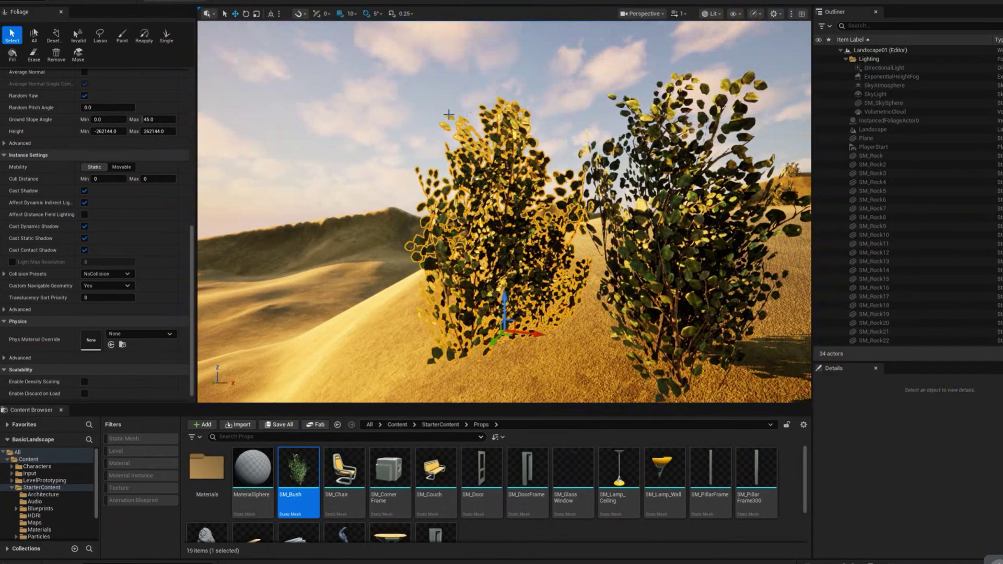
left_click(679, 235)
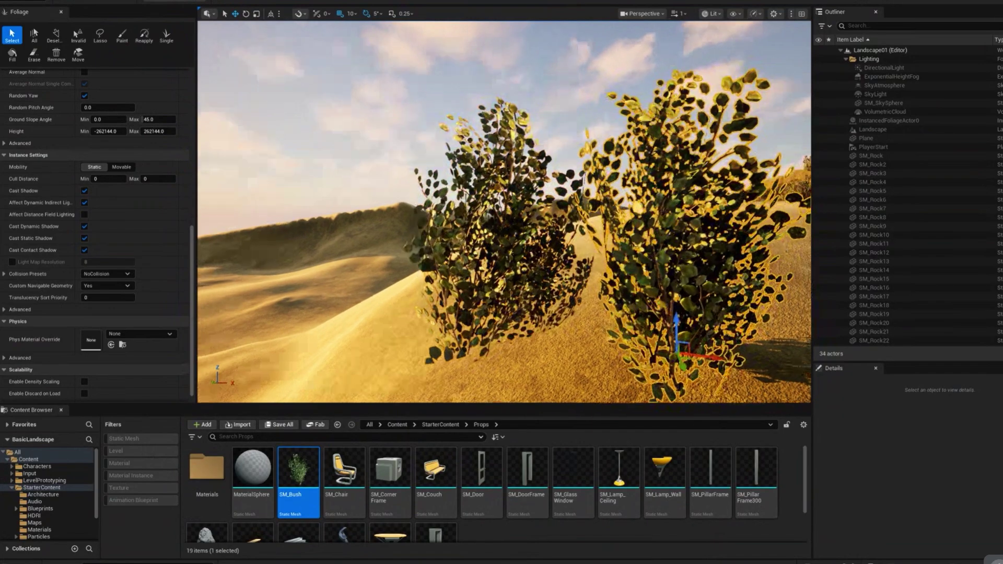
left_click_drag(679, 235, 671, 251, "alt")
left_click(553, 81)
scroll(595, 259, "down", 7)
scroll(596, 259, "up", 7)
scroll(596, 258, "down", 5)
right_click_drag(603, 272, 624, 264)
key("w")
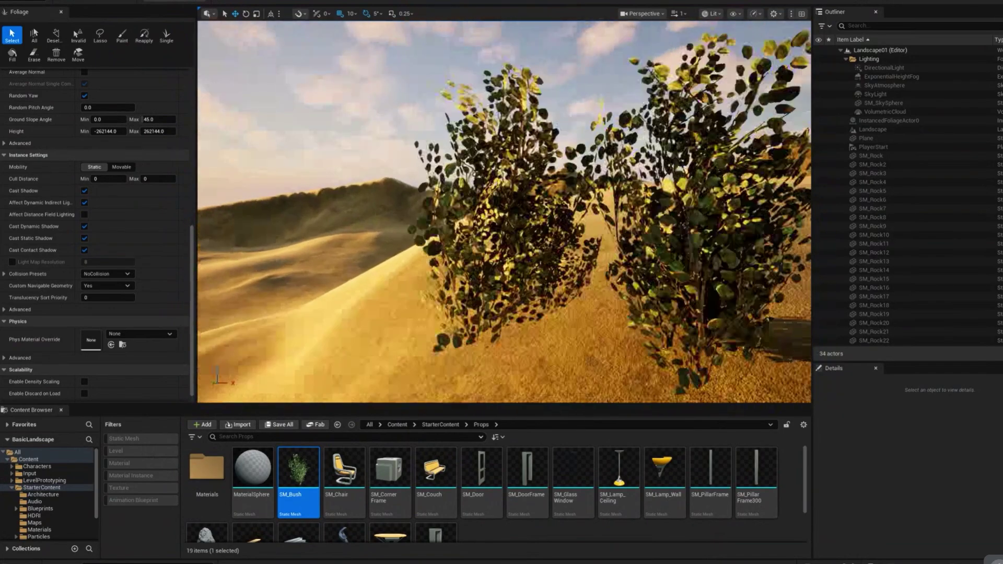
key("s")
- Rotate the bush copy nearest the original and clear the selection
left_click(603, 271)
key("e")
left_click_drag(577, 290, 663, 287)
left_click(476, 96)
scroll(495, 140, "up", 2)
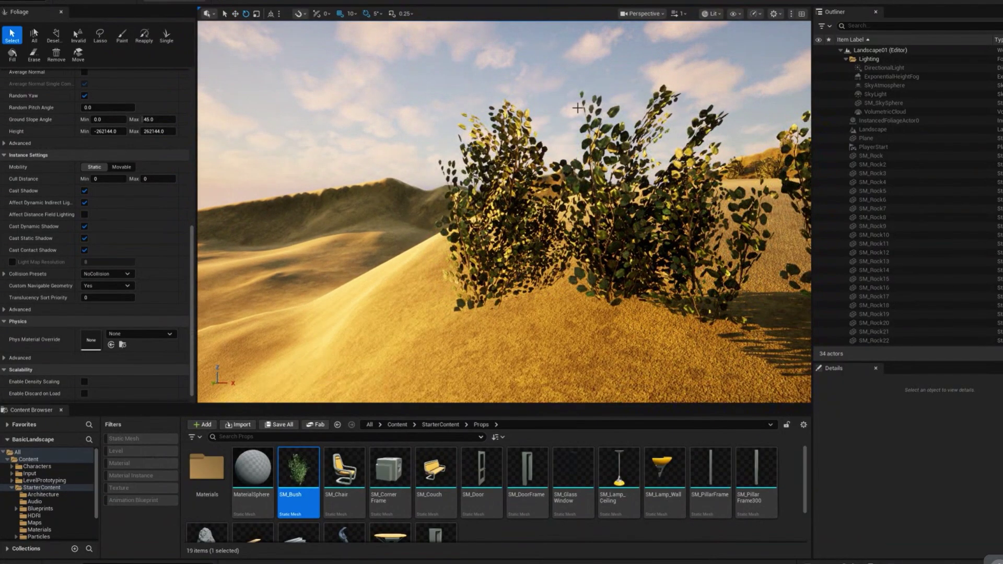
- Delete both bush copies, leaving the original bush on the hillside
left_click(603, 223)
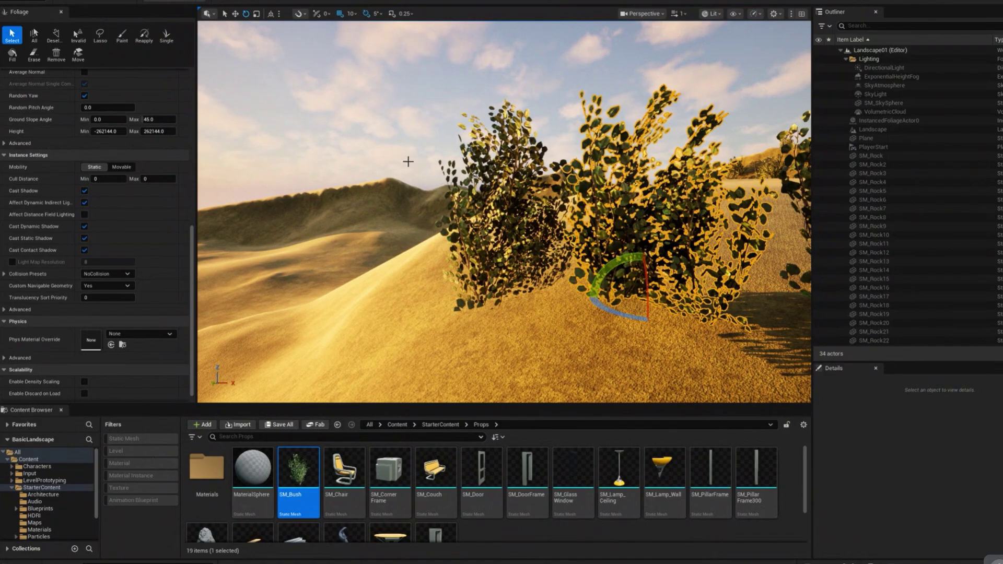
key("Delete")
left_click(515, 222)
key("Delete")
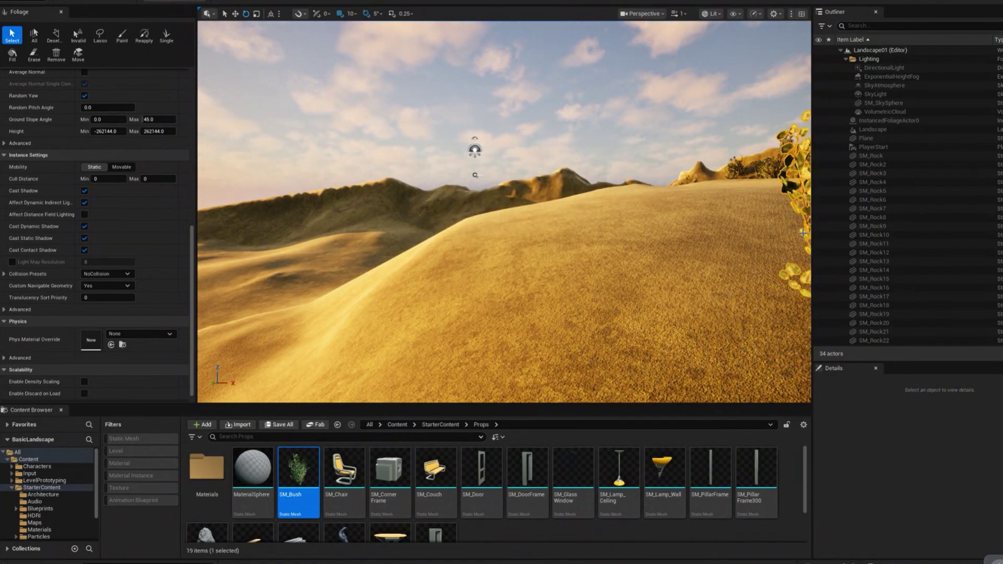
- Examine individual bushes up close and survey the bush-covered hills and lake from above
key("f")
left_click_drag(803, 233, 856, 233, "alt")
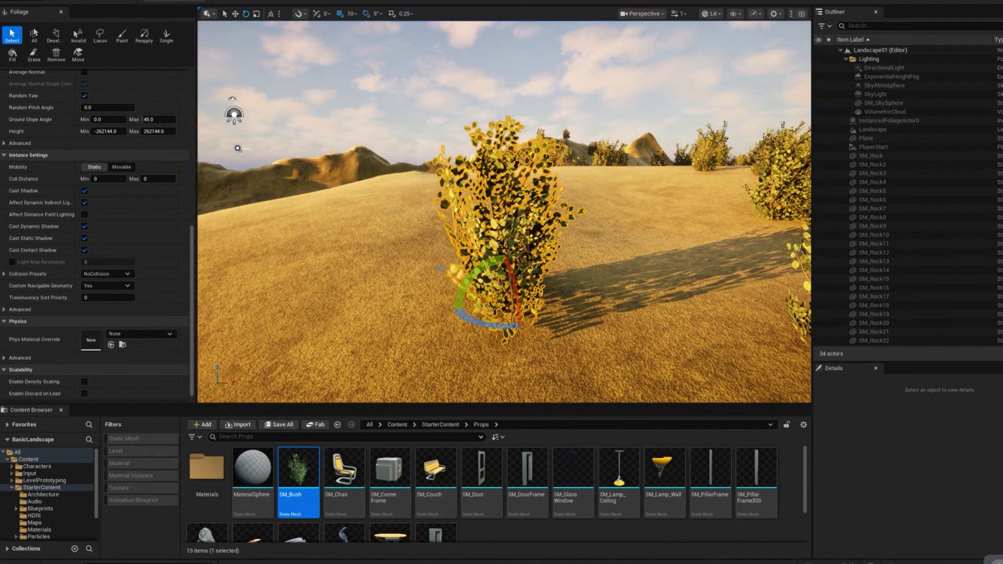
left_click_drag(607, 215, 563, 215, "alt")
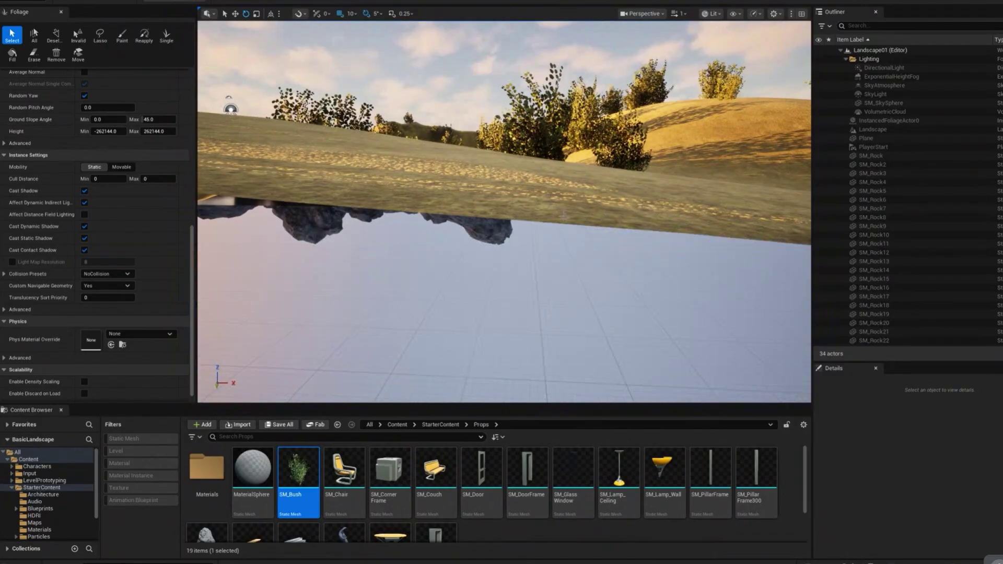
right_click_drag(645, 147, 685, 180)
mouse_move(316, 99)
right_mouse_down()
mouse_move(316, 110)
mouse_move(315, 99)
right_mouse_up()
left_click(376, 198)
key("f")
left_click_drag(376, 197, 512, 209, "alt")
right_click_drag(512, 208, 460, 209, "alt")
right_click_drag(857, 252, 856, 245)
right_click_drag(766, 229, 720, 228, "alt")
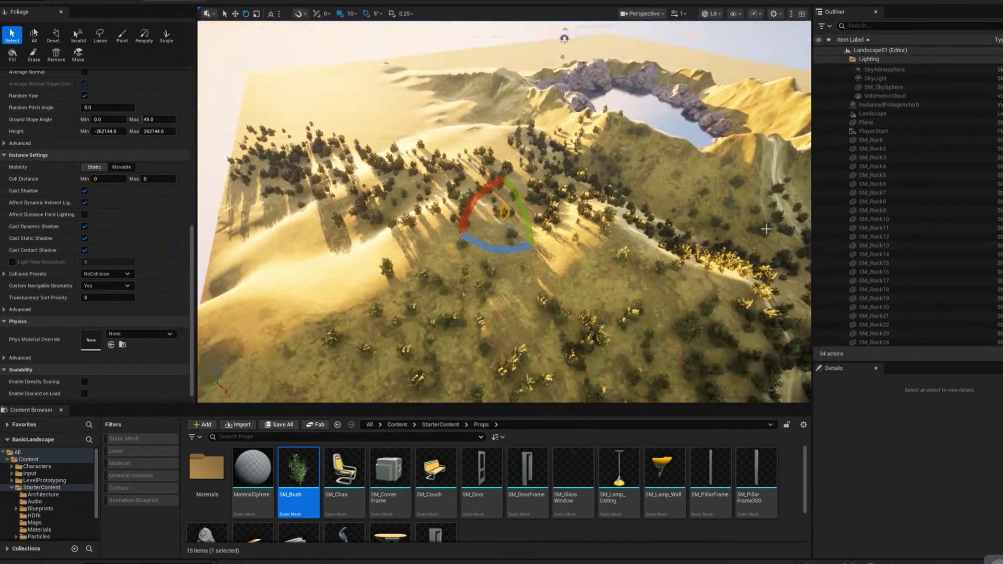
- Set the Random Pitch Angle of the SM_Bush foliage to 0.5
scroll(96, 233, "down", 1)
scroll(96, 233, "up", 7)
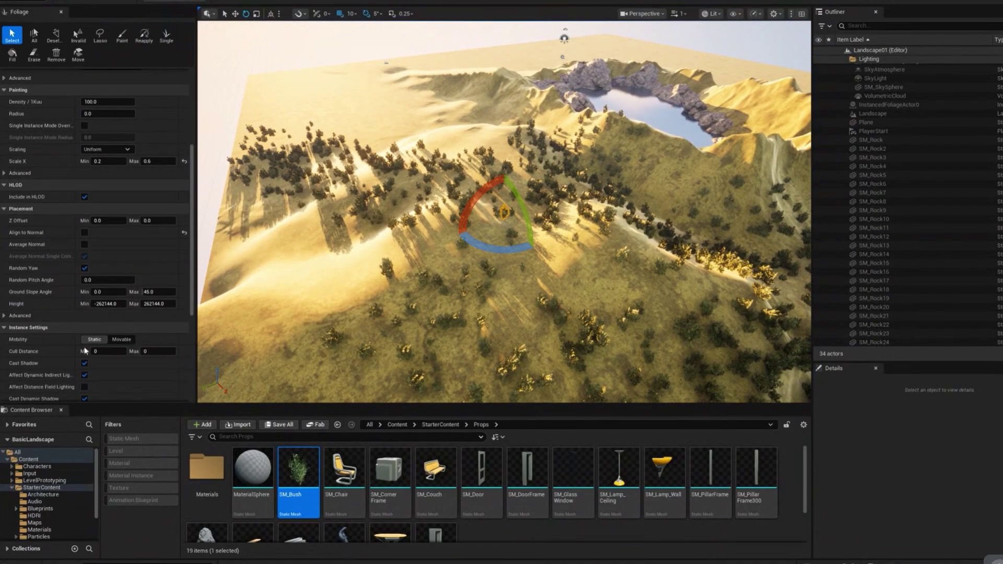
scroll(34, 331, "down", 2)
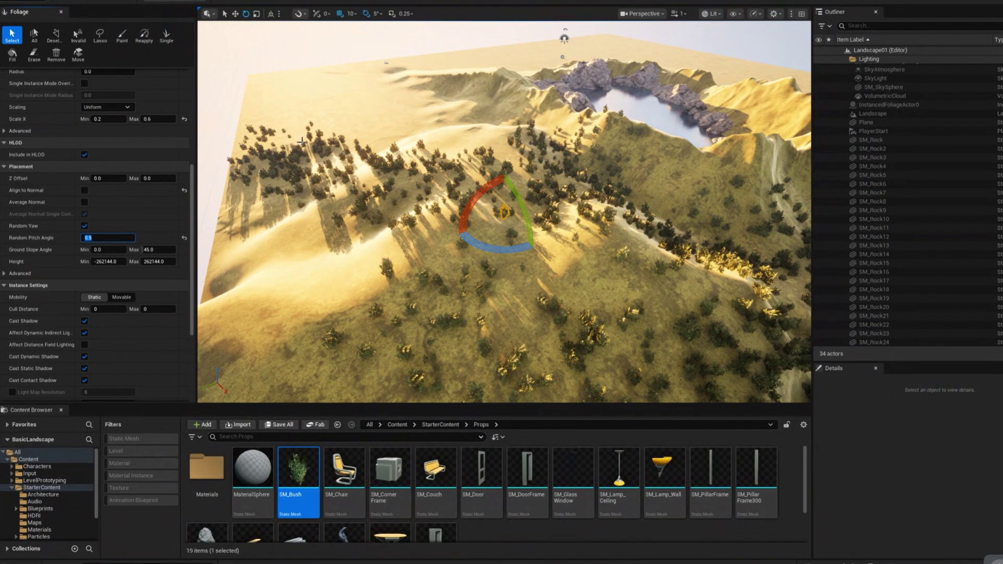
- Return to the foliage Paint tool and try painting bushes with the random pitch on the bare sandy slope
left_click(118, 37)
mouse_move(503, 286)
right_mouse_down()
mouse_move(502, 308)
mouse_move(527, 290)
mouse_move(494, 286)
mouse_move(486, 307)
right_mouse_up()
key("a")
key("w")
mouse_move(574, 137)
right_mouse_down()
mouse_move(574, 147)
mouse_move(574, 137)
right_mouse_up()
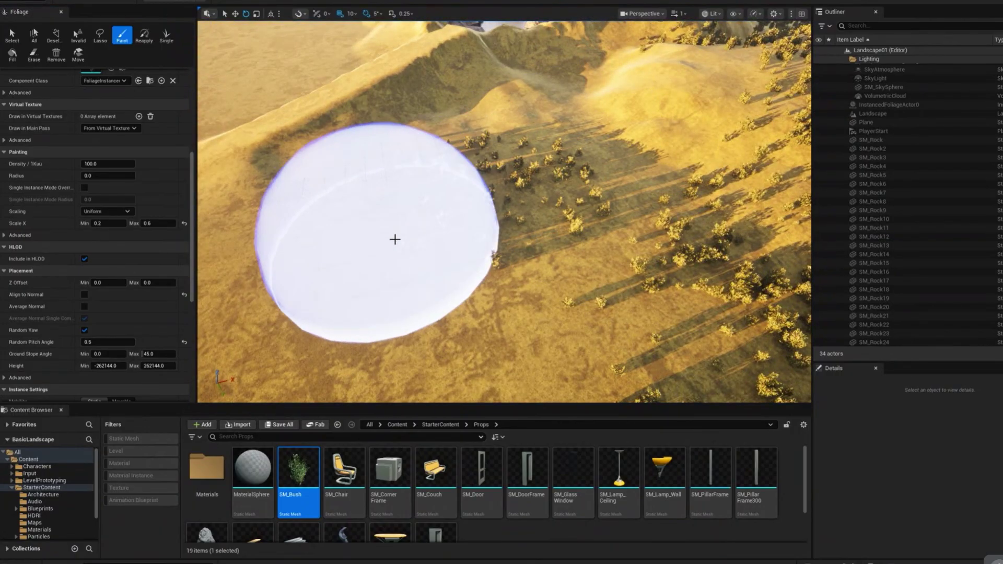
mouse_move(557, 168)
right_mouse_down()
mouse_move(556, 123)
mouse_move(557, 169)
mouse_move(556, 154)
mouse_move(525, 158)
right_mouse_up()
key("w")
key("s")
key("w")
key("s")
key("w")
key("s")
- Undo the last foliage stroke and set the Random Pitch Angle back to 0.0
key("ctrl+z")
key("s")
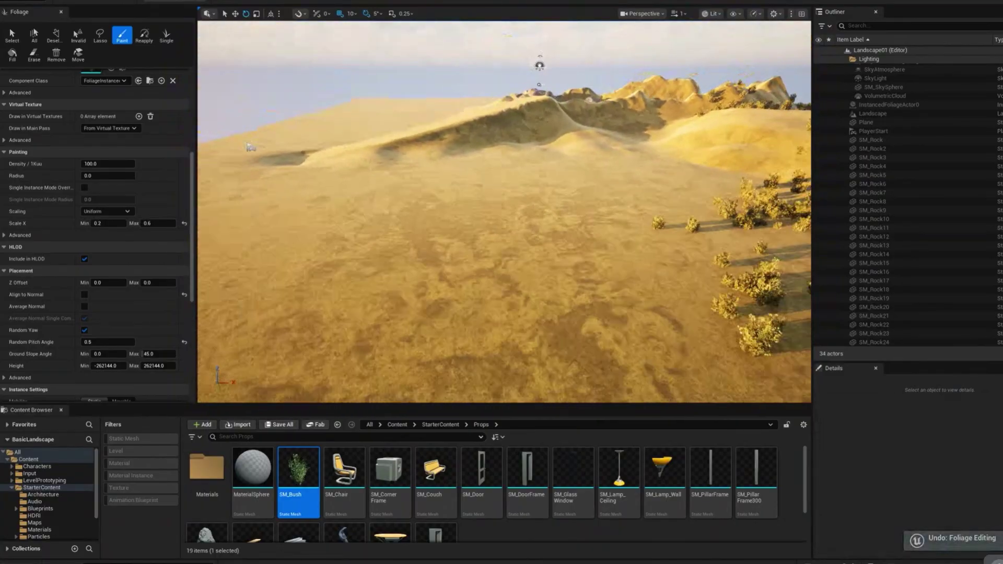
key("w")
right_click_drag(574, 193, 576, 210)
key("s")
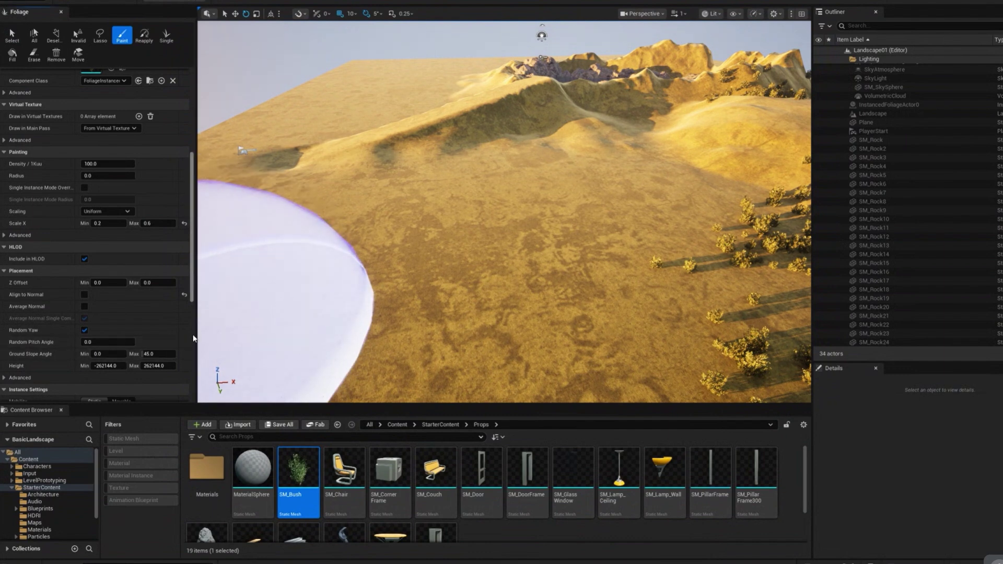
- Paint SM_Bush foliage over the steep green slope below the lake's mountain ridge
key("s")
mouse_move(505, 205)
right_mouse_down()
mouse_move(499, 211)
mouse_move(518, 194)
mouse_move(560, 247)
right_mouse_up()
key("d")
key("w")
key("s")
key("d")
key("s")
key("d")
key("s")
key("q")
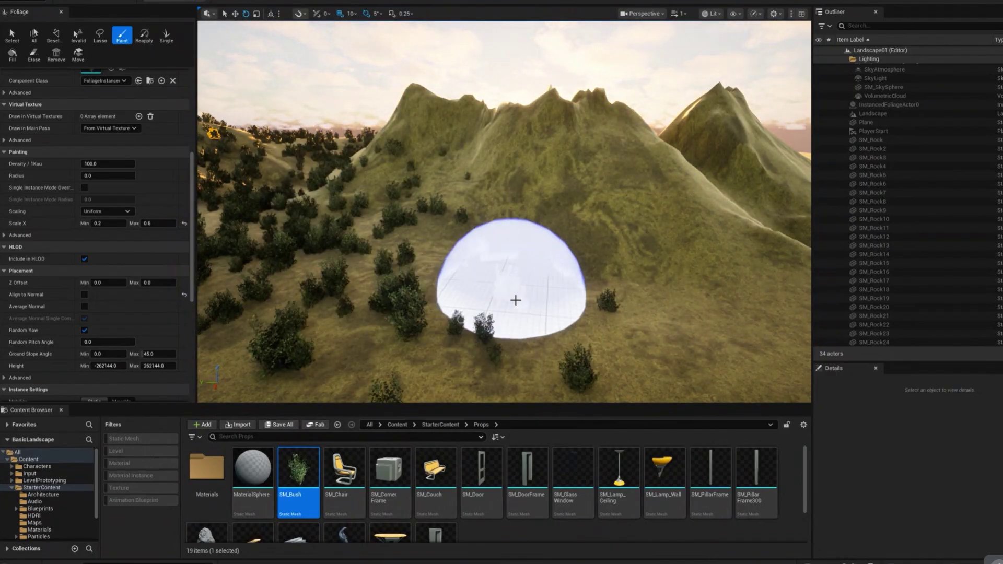
key("d")
right_click_drag(544, 324, 564, 303)
key("a")
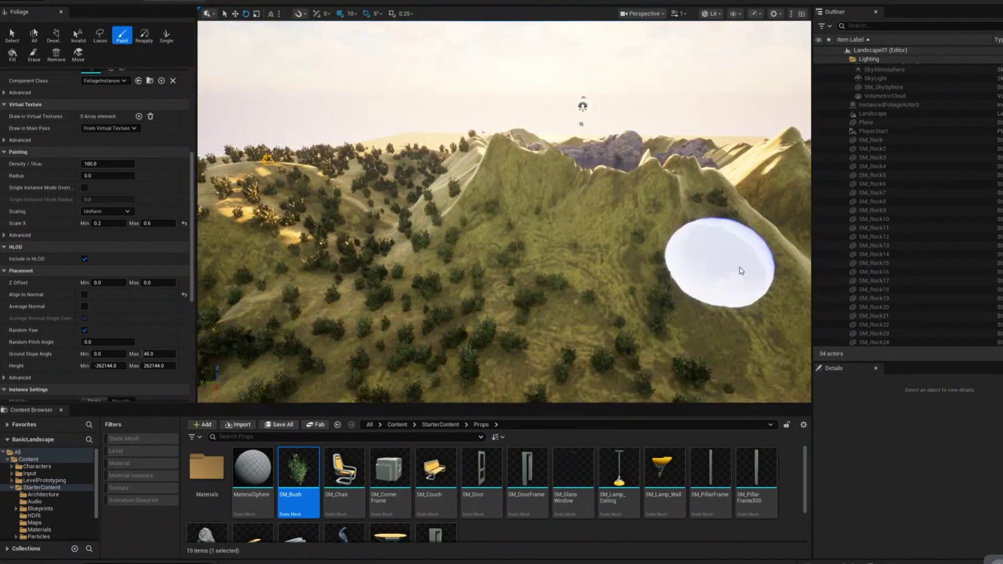
- Undo the last foliage stroke on the steep green slope and switch to landscape sculpting
key("ctrl+z")
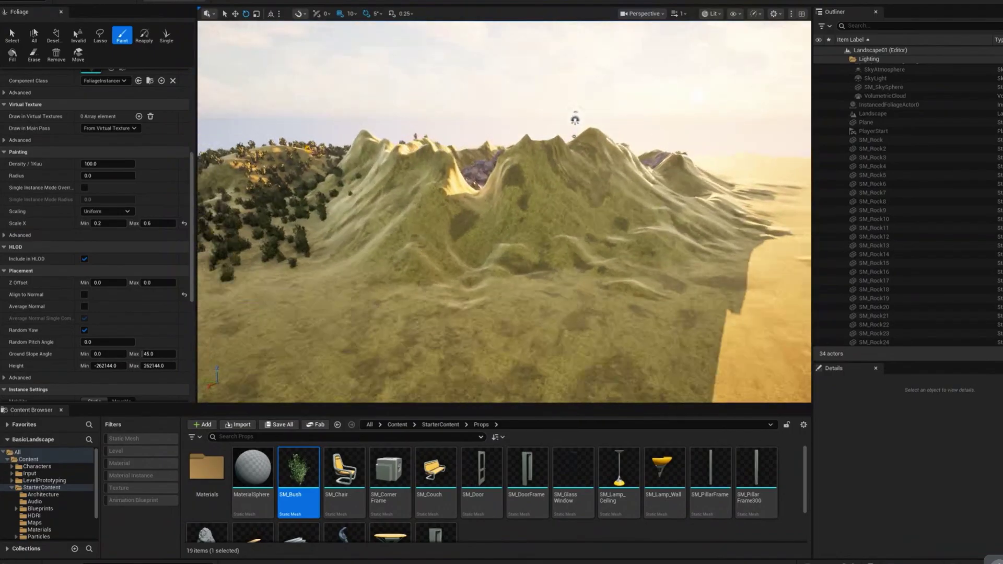
scroll(574, 120, "down", 10)
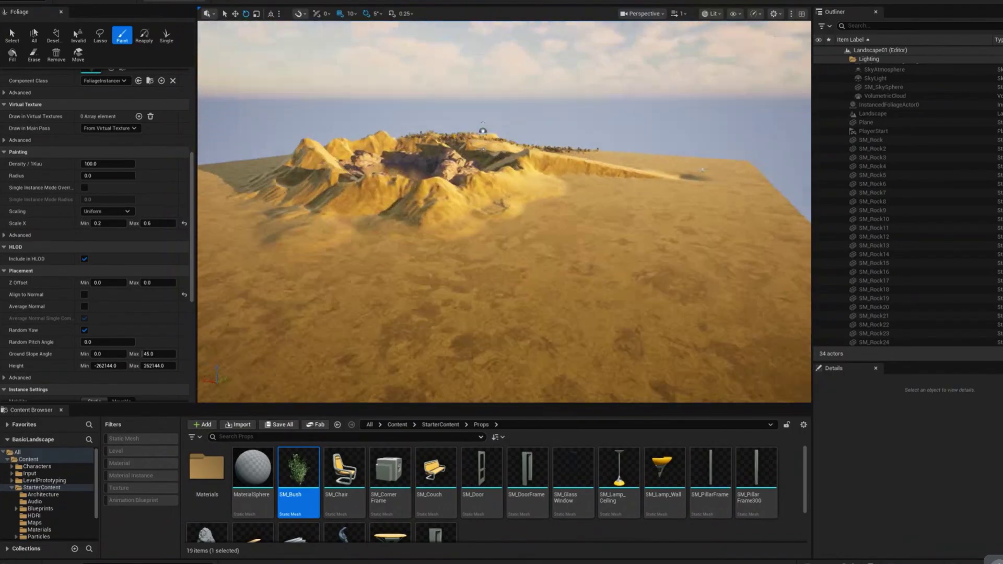
right_click_drag(504, 212, 517, 224)
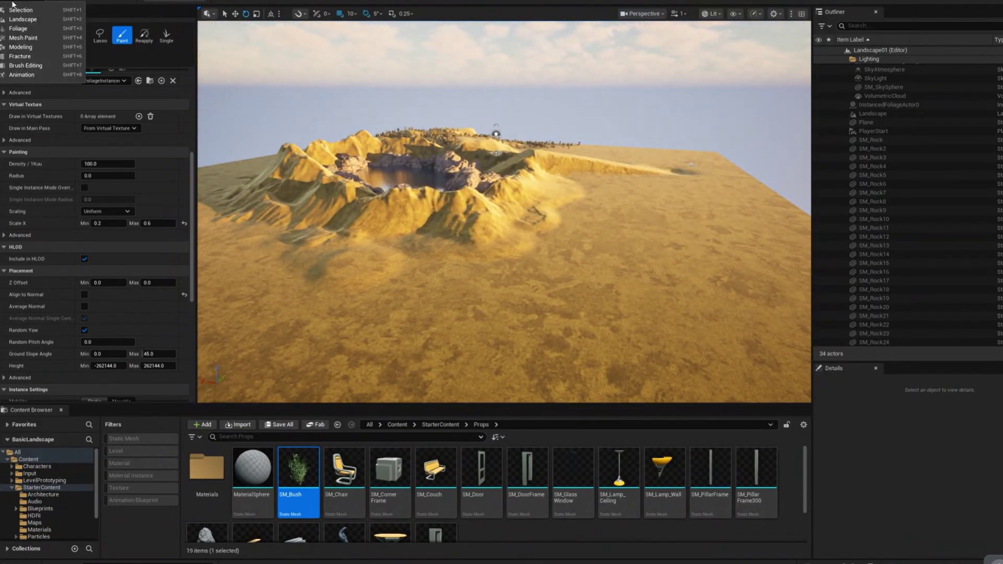
right_click_drag(504, 211, 486, 217)
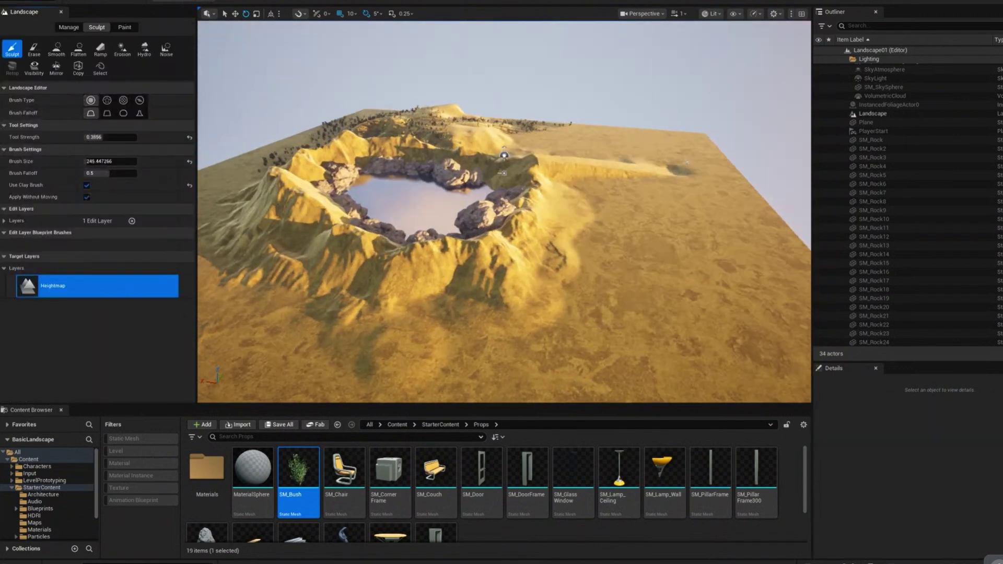
- Turn off Use Clay Brush and sculpt a tall, steep peak on the flat sand beside the lake's ridge
mouse_move(602, 264)
right_mouse_down()
mouse_move(489, 271)
mouse_move(538, 273)
right_mouse_up()
mouse_move(538, 273)
left_mouse_down()
mouse_move(492, 296)
mouse_move(510, 265)
mouse_move(461, 276)
mouse_move(497, 265)
mouse_move(459, 258)
mouse_move(471, 271)
left_mouse_up()
left_click(87, 185)
mouse_move(638, 280)
left_mouse_down()
mouse_move(522, 253)
mouse_move(532, 235)
mouse_move(478, 261)
left_mouse_up()
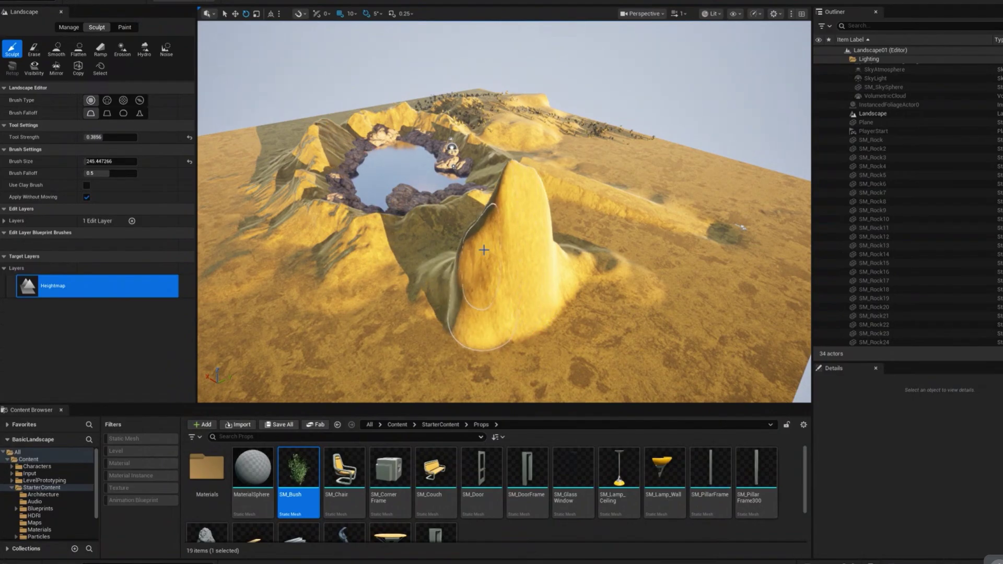
mouse_move(467, 262)
left_mouse_down()
mouse_move(453, 277)
mouse_move(434, 264)
mouse_move(462, 222)
left_mouse_up()
left_click_drag(492, 175, 390, 372)
right_click_drag(391, 372, 366, 361)
mouse_move(518, 177)
right_mouse_down()
mouse_move(478, 180)
mouse_move(517, 176)
right_mouse_up()
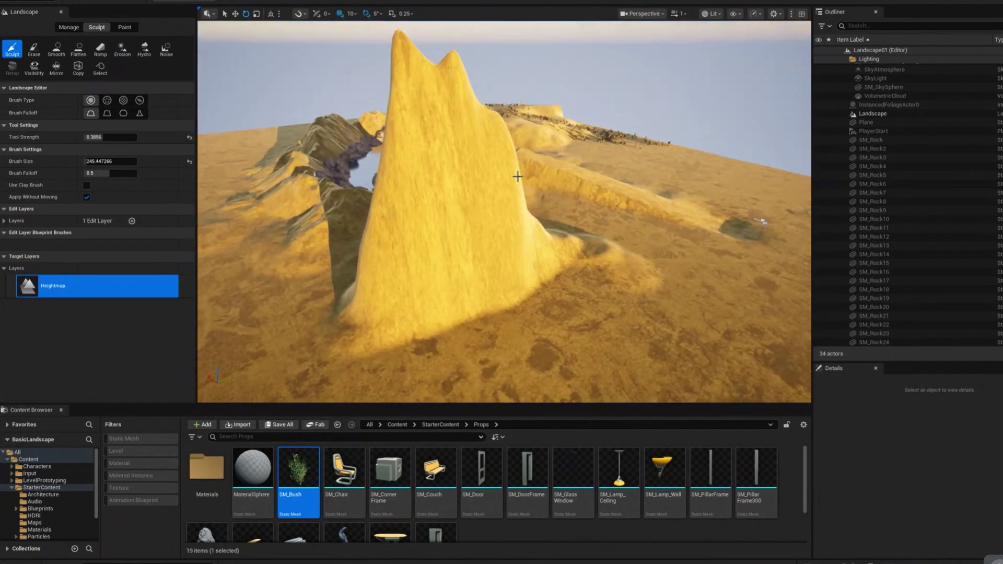
- Return to foliage painting and paint SM_Bush foliage on the ground around the base of the tall peak
left_click(37, 1)
left_click(25, 32)
mouse_move(487, 174)
right_mouse_down()
mouse_move(461, 167)
mouse_move(455, 148)
right_mouse_up()
left_click_drag(653, 340, 491, 343)
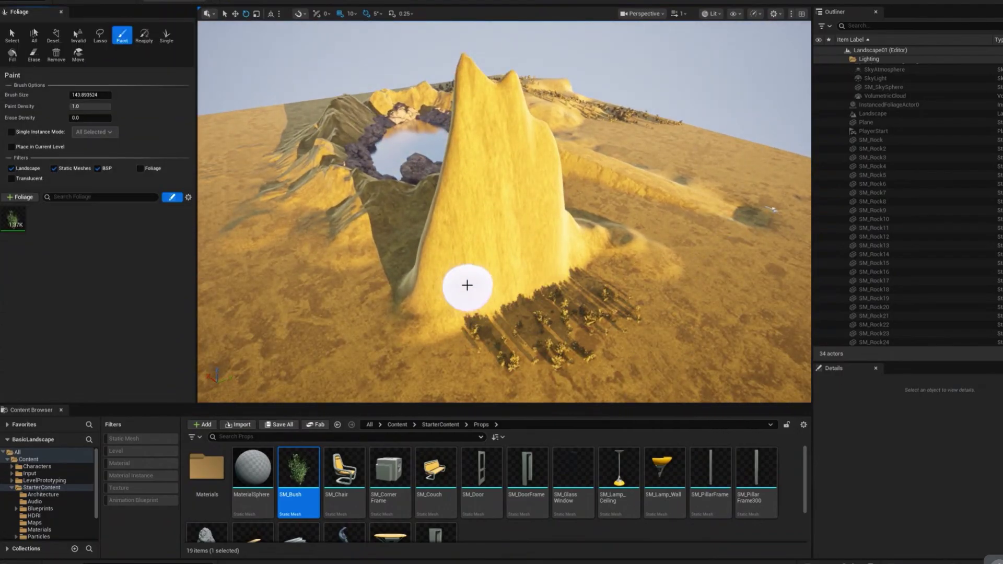
right_click_drag(502, 235, 588, 230)
mouse_move(638, 208)
right_mouse_down()
mouse_move(640, 222)
mouse_move(706, 242)
right_mouse_up()
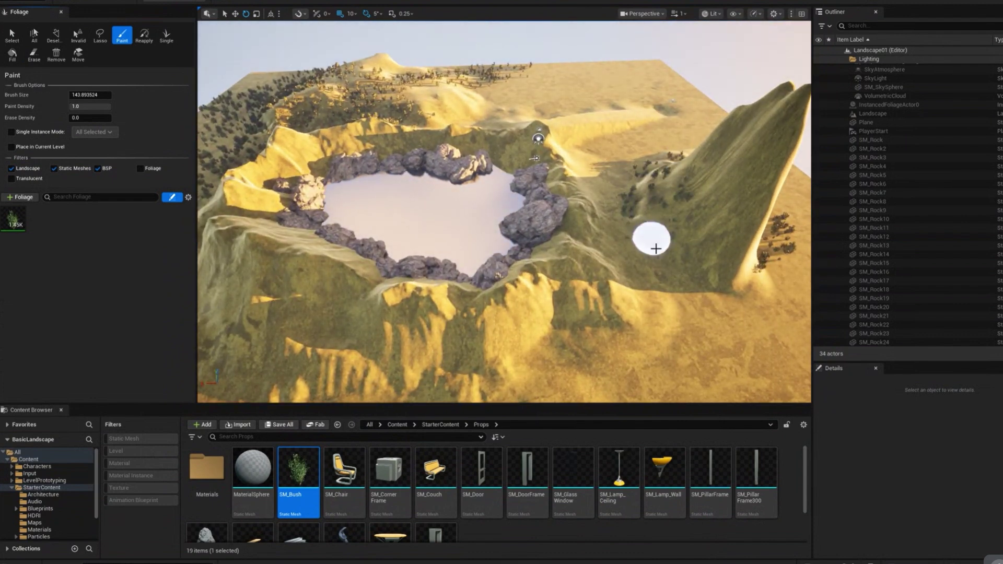
right_click_drag(738, 317, 655, 285)
right_click_drag(478, 246, 479, 263)
mouse_move(273, 368)
right_mouse_down()
mouse_move(277, 349)
mouse_move(280, 378)
mouse_move(261, 367)
right_mouse_up()
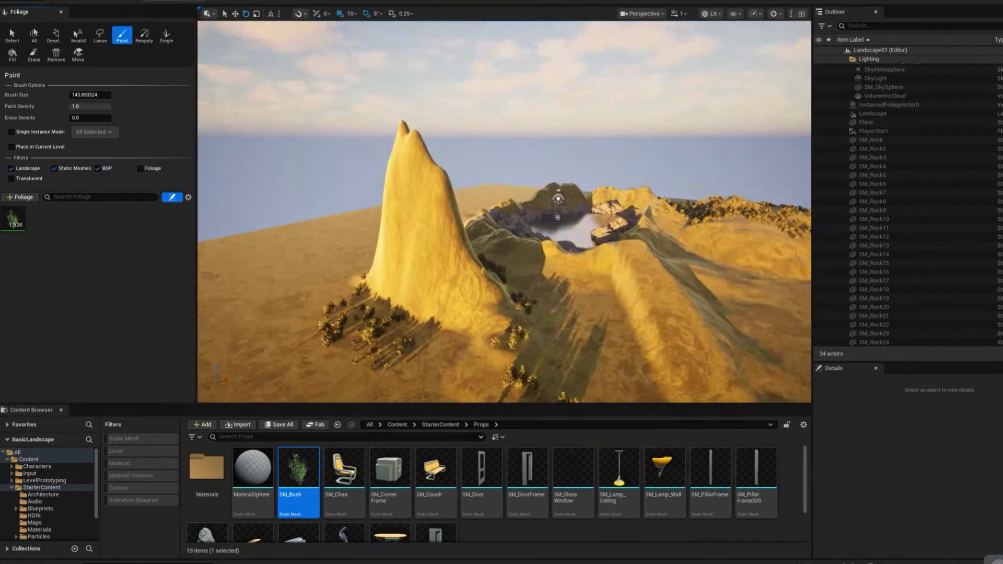
- Paint a few SM_Bush plants on the summit and upper ledge of the tall peak
right_click_drag(384, 237, 489, 88)
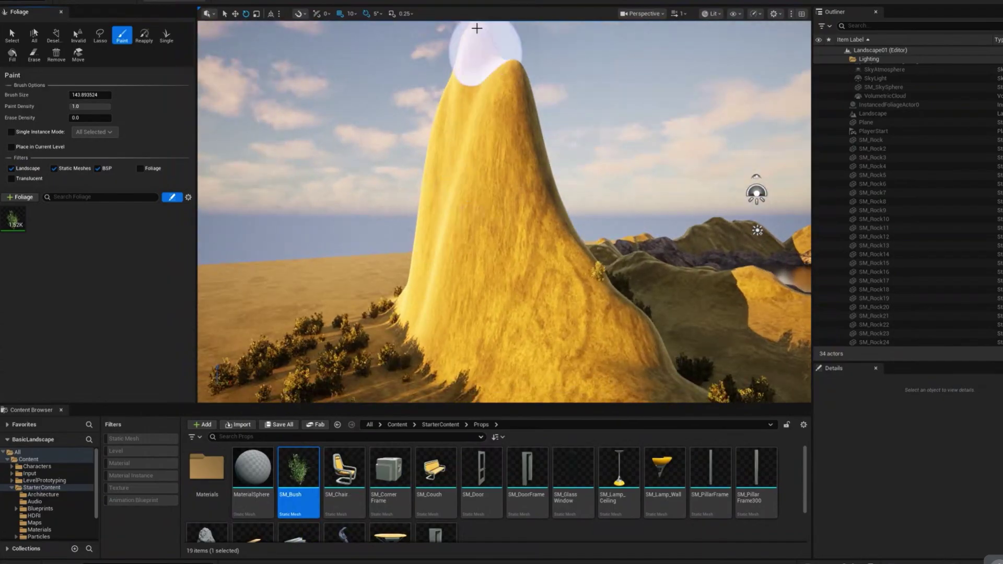
right_click_drag(446, 114, 477, 188)
left_click(454, 78)
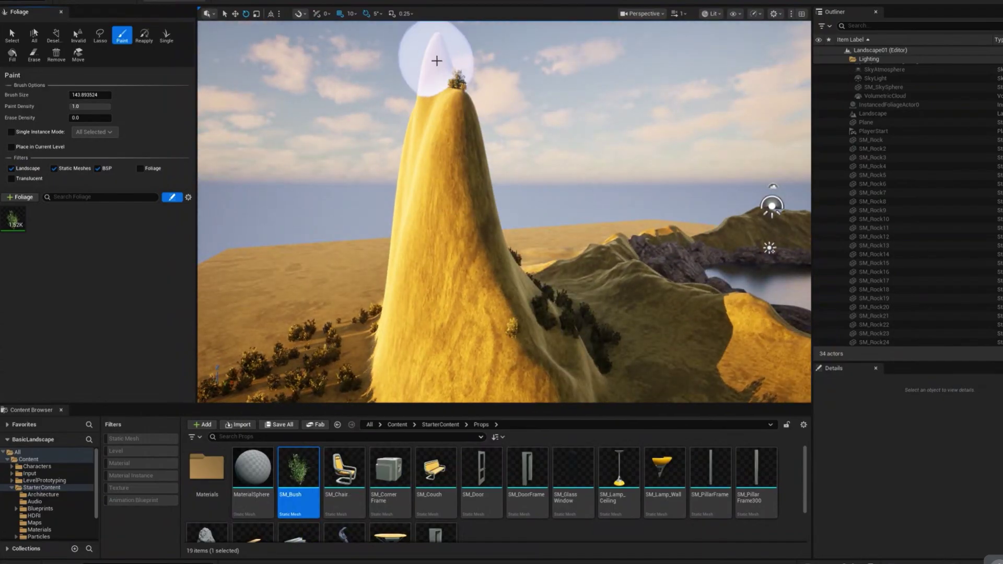
mouse_move(563, 285)
right_mouse_down()
mouse_move(549, 292)
mouse_move(593, 176)
mouse_move(616, 182)
mouse_move(543, 183)
right_mouse_up()
mouse_move(386, 299)
right_mouse_down()
mouse_move(402, 286)
mouse_move(389, 290)
right_mouse_up()
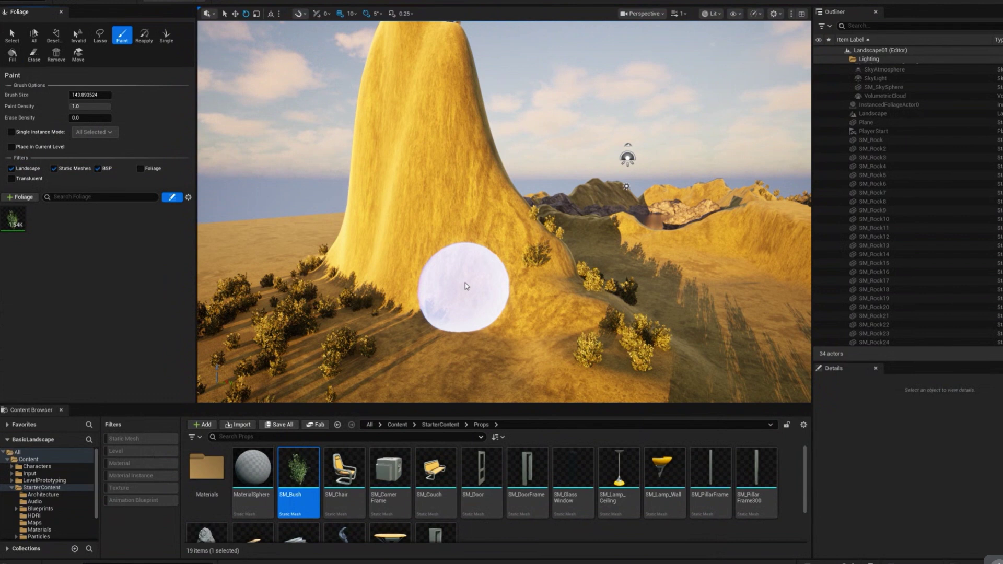
mouse_move(455, 199)
right_mouse_down()
mouse_move(441, 213)
mouse_move(441, 200)
right_mouse_up()
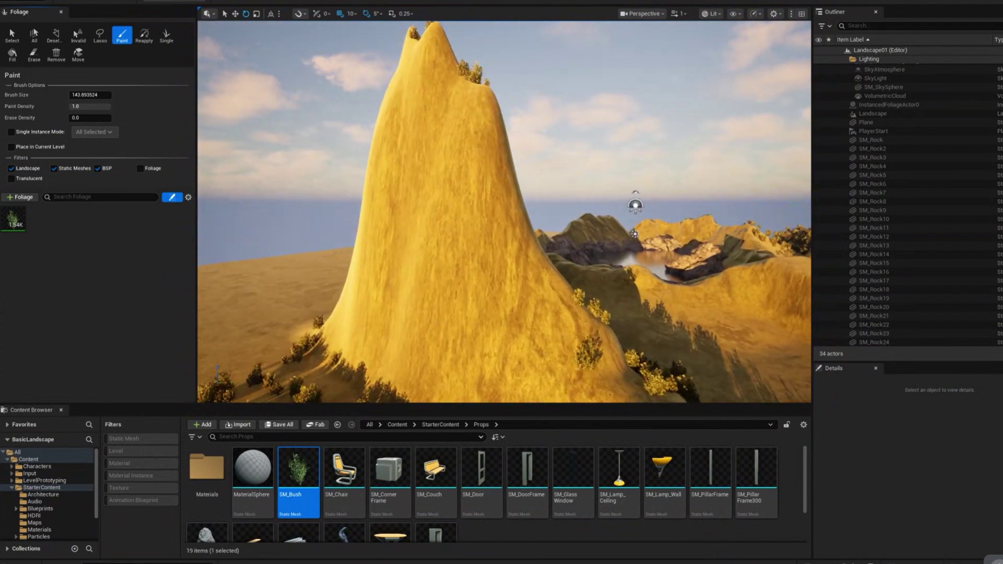
- Set the maximum Ground Slope Angle of the SM_Bush foliage to 90.0
left_click(15, 222)
scroll(124, 335, "down", 10)
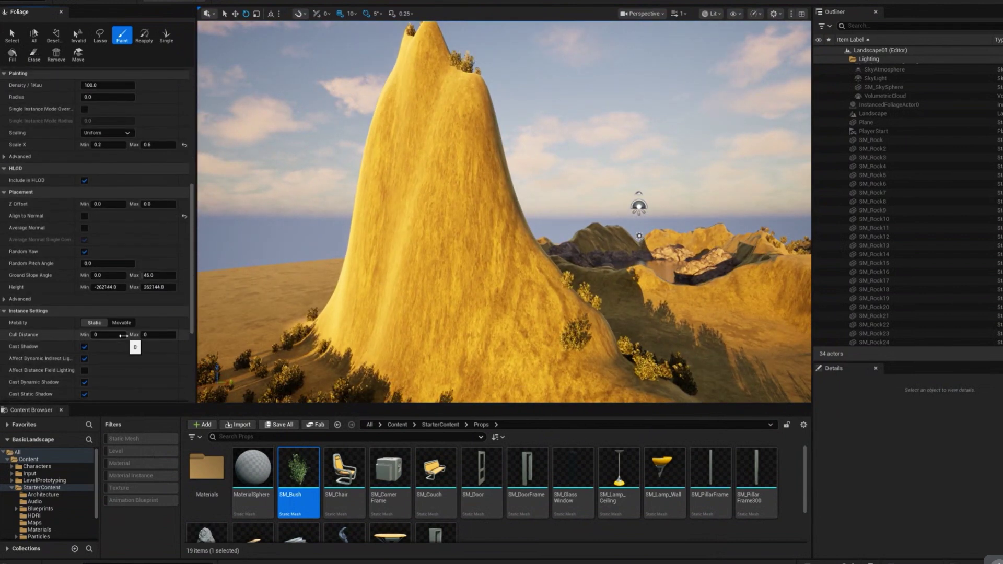
scroll(123, 336, "down", 5)
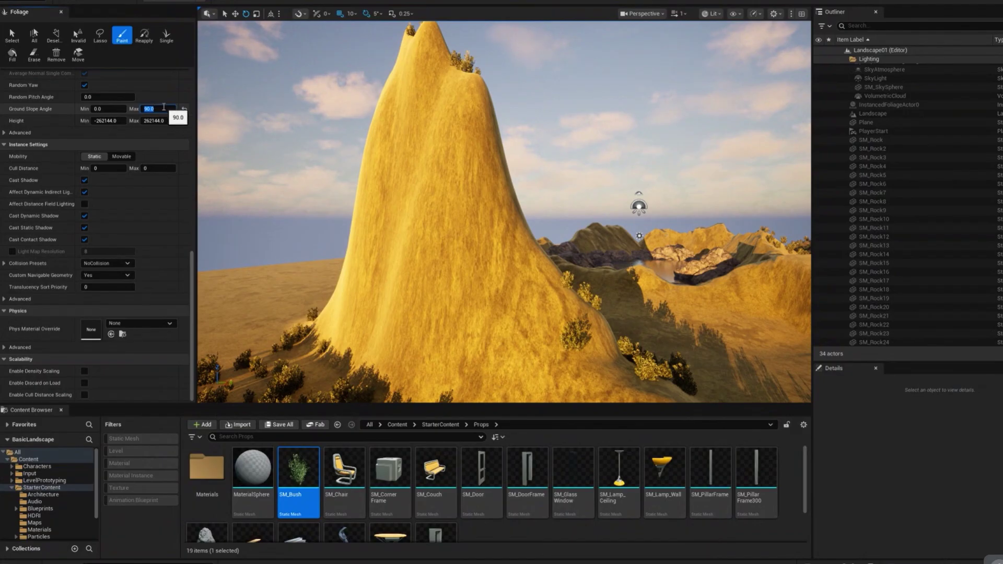
- Paint SM_Bush foliage across the steep sunlit face of the tall peak
right_click_drag(488, 170, 449, 164)
mouse_move(450, 157)
left_mouse_down()
mouse_move(444, 98)
mouse_move(407, 264)
mouse_move(405, 103)
mouse_move(381, 240)
mouse_move(433, 234)
mouse_move(470, 212)
mouse_move(425, 259)
mouse_move(455, 251)
mouse_move(503, 173)
mouse_move(568, 352)
mouse_move(540, 281)
mouse_move(509, 281)
left_mouse_up()
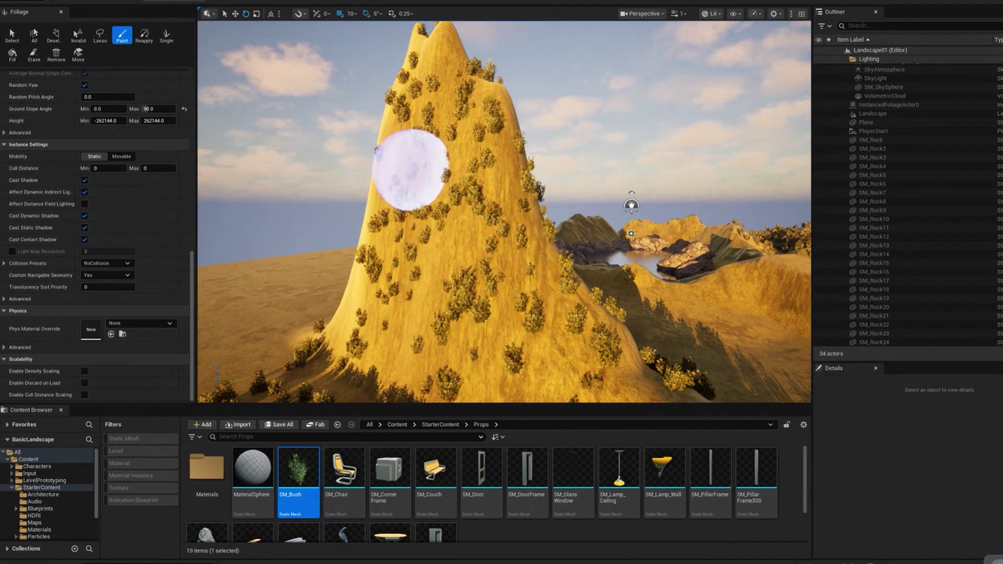
right_click_drag(413, 171, 470, 171)
key("a")
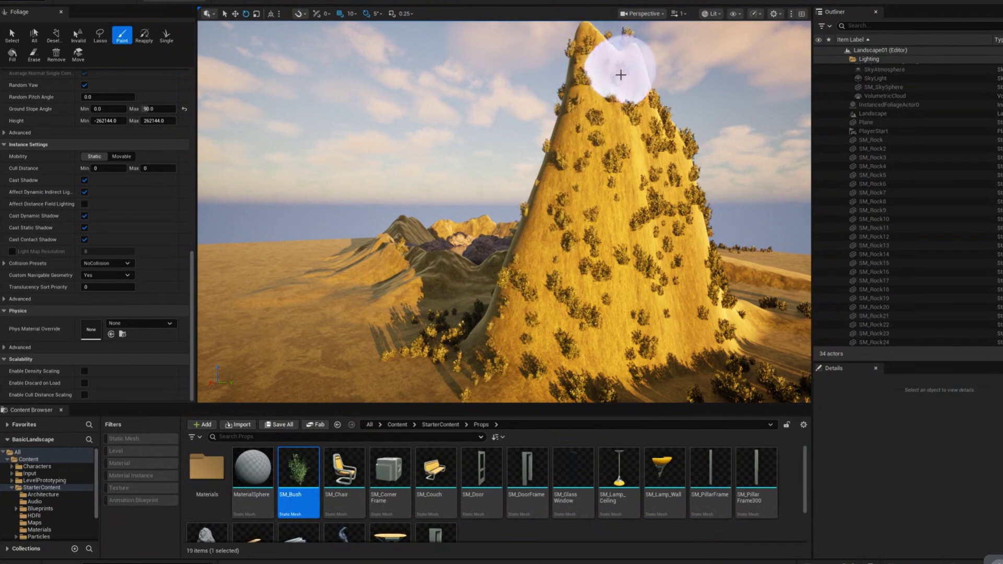
- Examine the bush coverage on the tall peak from close up and from a distance
key("w")
right_click_drag(591, 292, 421, 319)
key("w")
mouse_move(472, 233)
right_mouse_down()
mouse_move(470, 220)
mouse_move(502, 230)
mouse_move(454, 219)
mouse_move(585, 224)
mouse_move(485, 222)
mouse_move(414, 199)
mouse_move(444, 282)
mouse_move(437, 256)
mouse_move(454, 134)
mouse_move(470, 174)
right_mouse_up()
key("w")
key("s")
key("w")
key("s")
key("e")
key("w")
key("q")
key("s")
key("a")
- Switch to the landscape Flatten tool, reduce the brush size to about 64.68, and flatten the bush-covered peak's summit
left_click(15, 1)
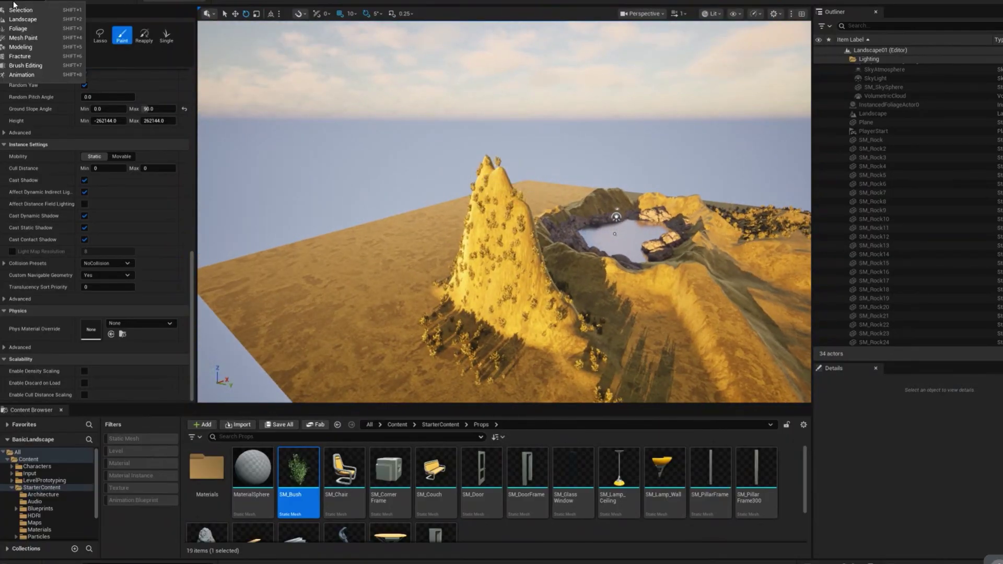
left_click(15, 12)
left_click(19, 1)
left_click(16, 19)
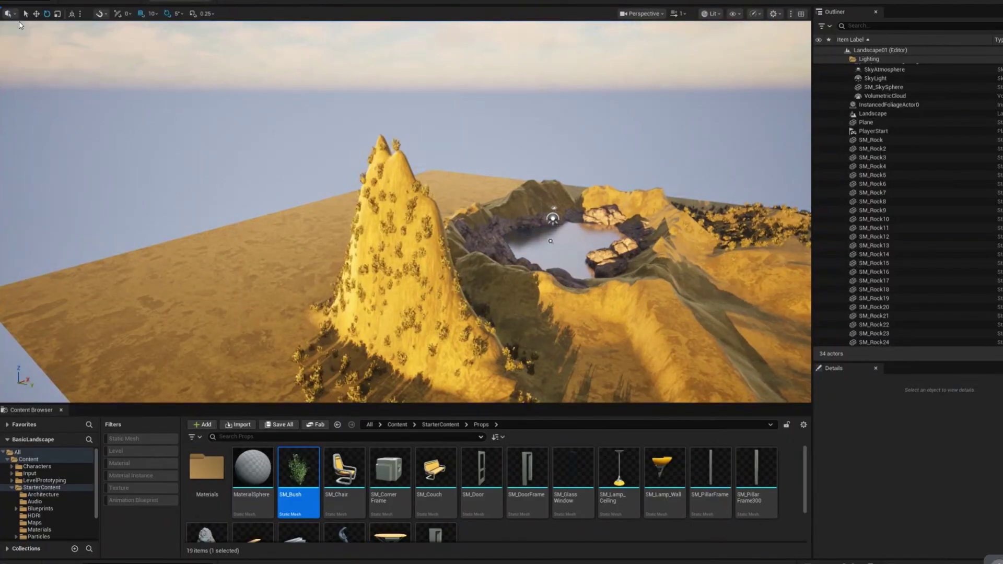
key("e")
right_click_drag(468, 178, 468, 230)
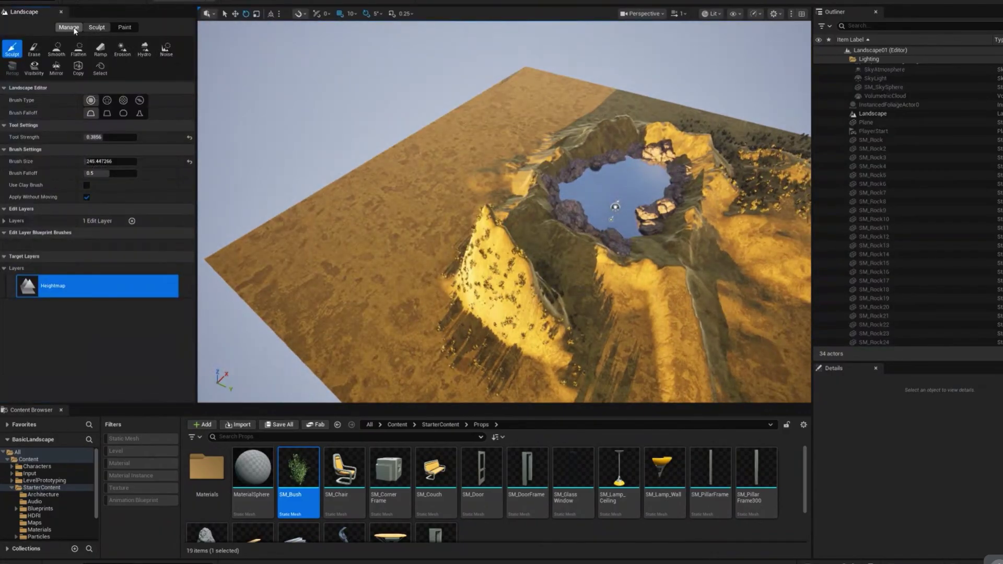
left_click(78, 50)
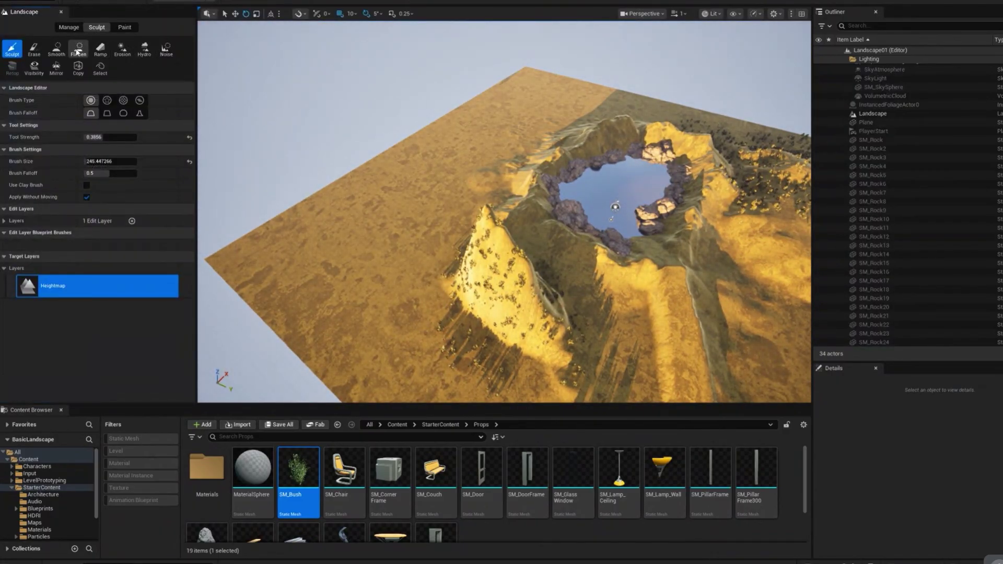
scroll(490, 135, "up", 5)
scroll(490, 134, "up", 4)
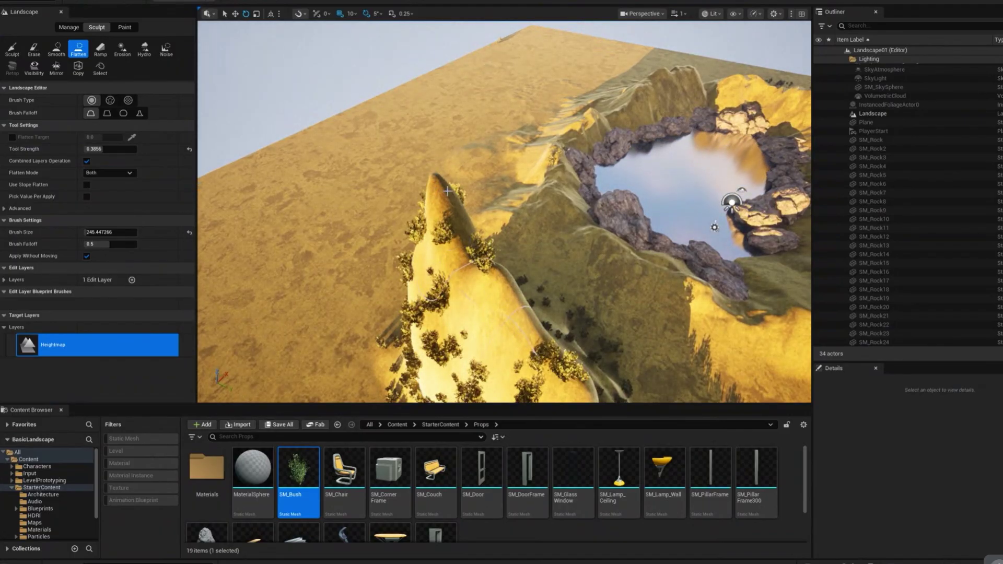
key("bracketleft")
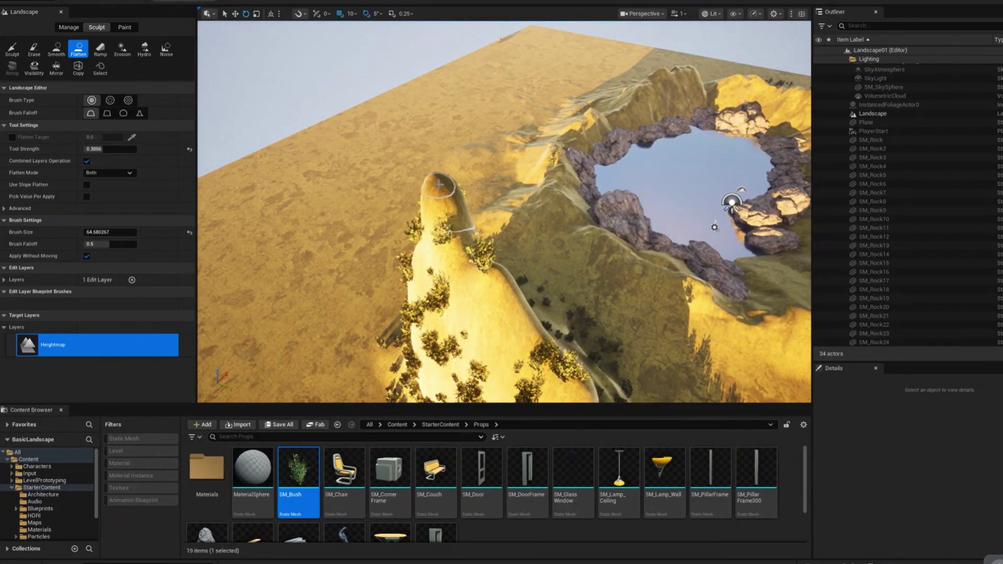
left_click(444, 195)
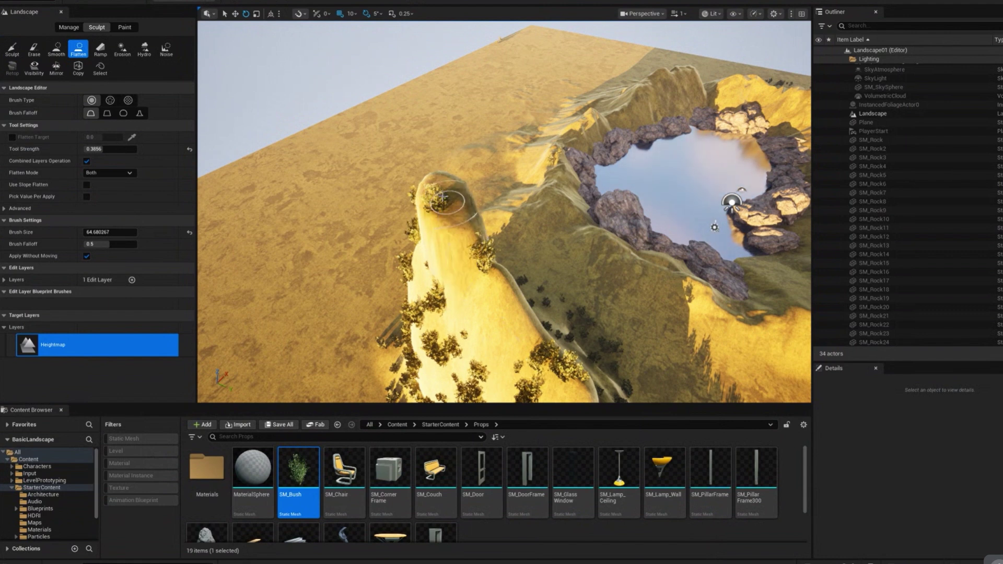
left_click_drag(459, 225, 468, 243)
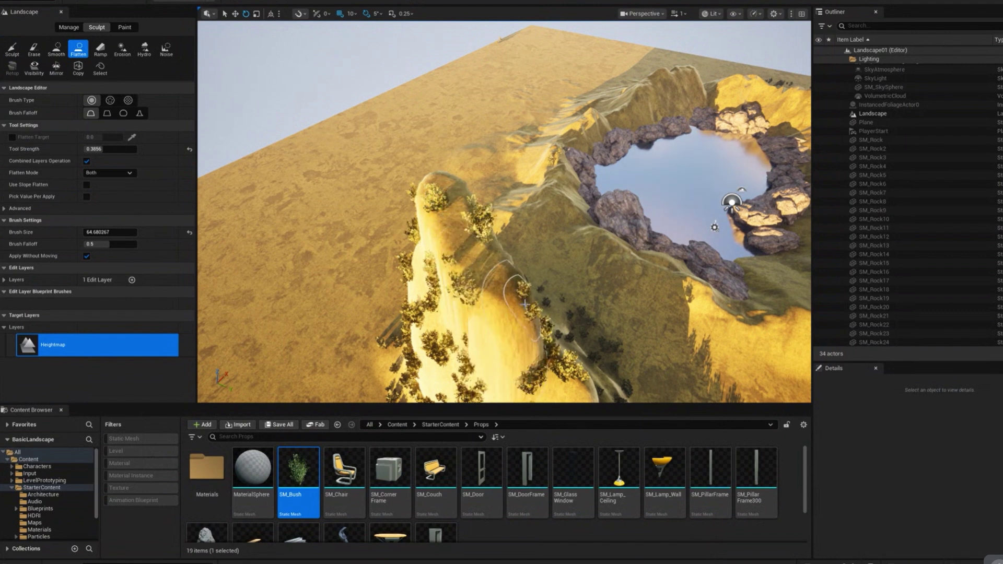
- Flatten the peak's lower shoulder to widen it into a broad, steep wall with stepped ledges
mouse_move(459, 259)
right_mouse_down()
mouse_move(501, 266)
mouse_move(470, 251)
mouse_move(460, 259)
right_mouse_up()
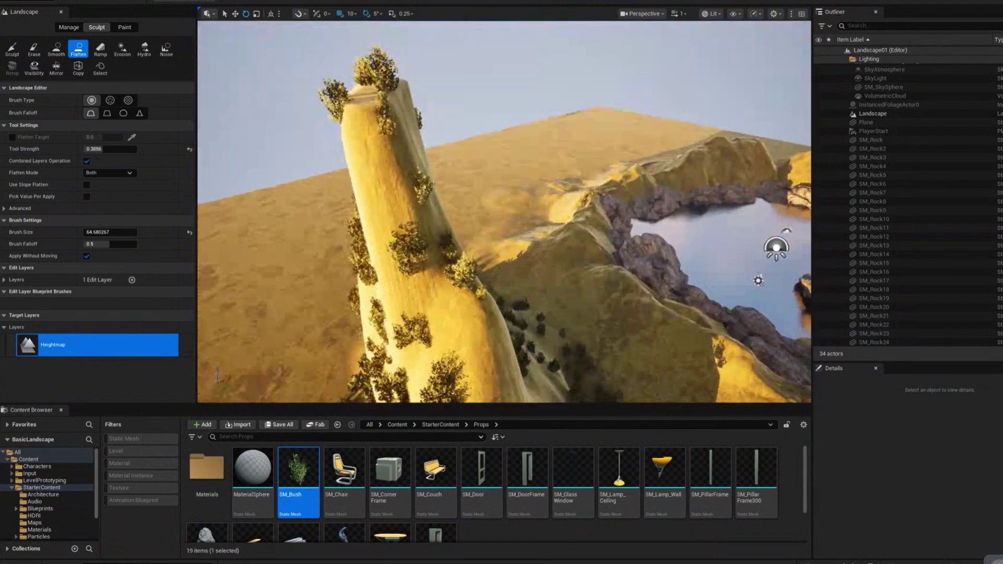
mouse_move(474, 300)
left_mouse_down()
mouse_move(564, 342)
mouse_move(472, 294)
left_mouse_up()
mouse_move(472, 294)
right_mouse_down()
mouse_move(507, 294)
mouse_move(515, 277)
mouse_move(470, 272)
mouse_move(522, 285)
mouse_move(373, 267)
mouse_move(418, 282)
right_mouse_up()
right_click_drag(508, 318, 504, 351)
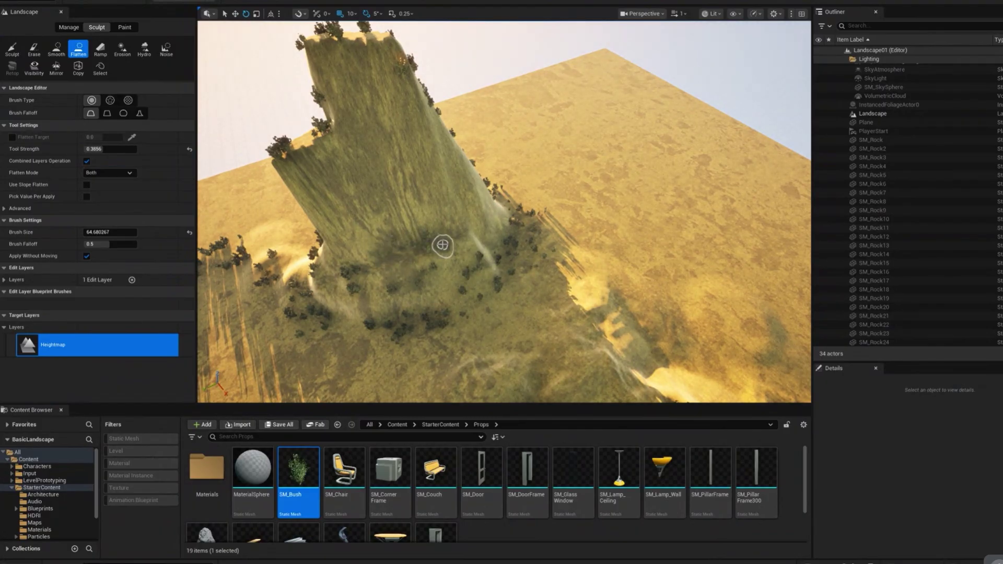
mouse_move(384, 260)
right_mouse_down()
mouse_move(381, 222)
mouse_move(381, 251)
right_mouse_up()
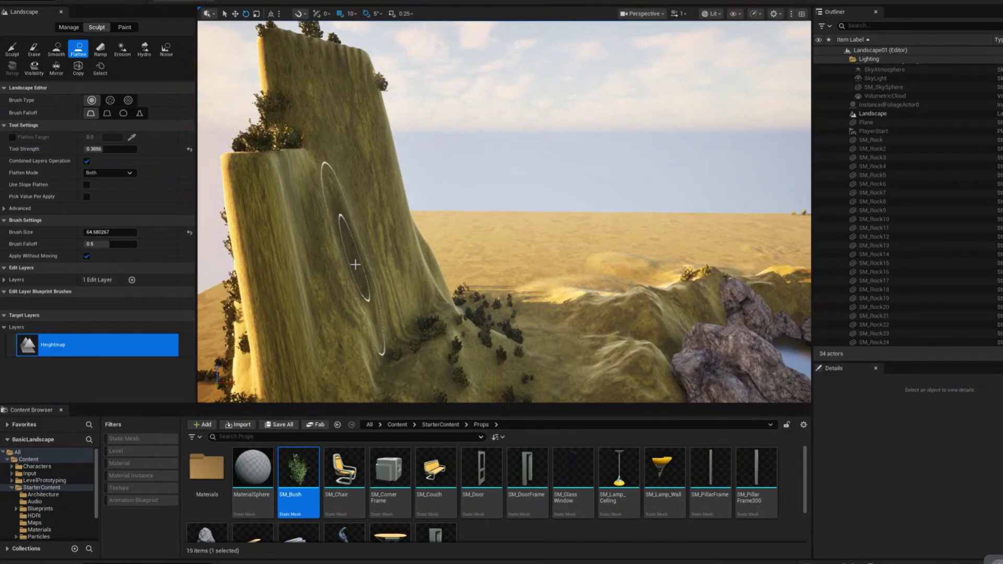
right_click_drag(385, 336, 382, 358)
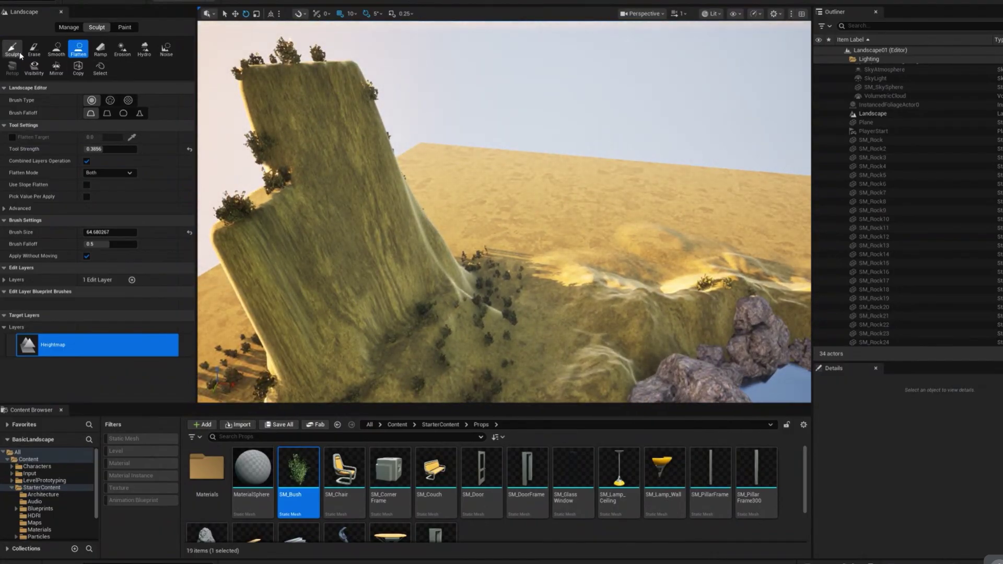
- Add a landscape ramp from the peak's flattened top down to the flat sand and clear the ramp points
left_click(101, 48)
mouse_move(531, 183)
right_mouse_down()
mouse_move(575, 199)
mouse_move(637, 199)
mouse_move(533, 181)
right_mouse_up()
left_click(550, 168)
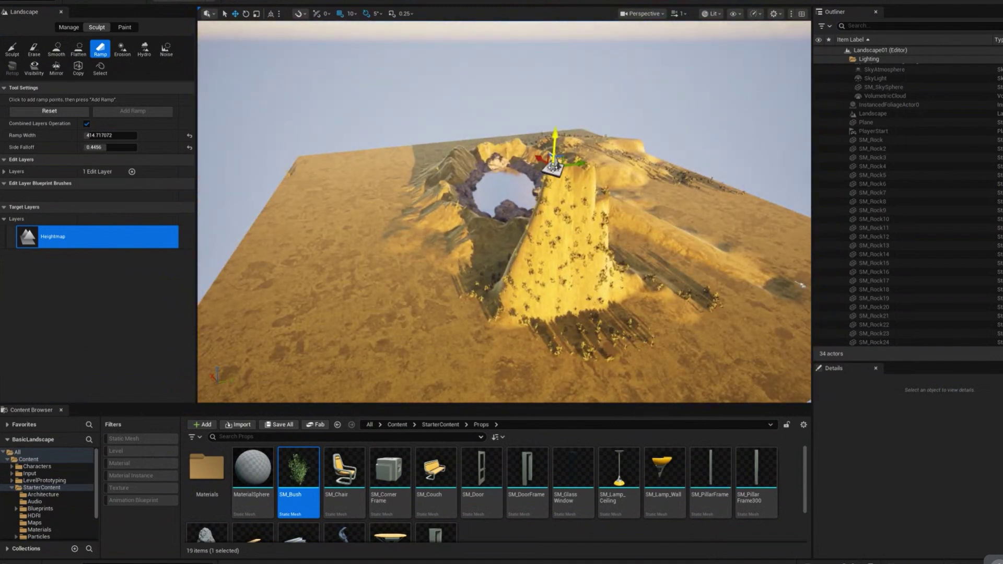
right_click_drag(276, 322, 609, 354)
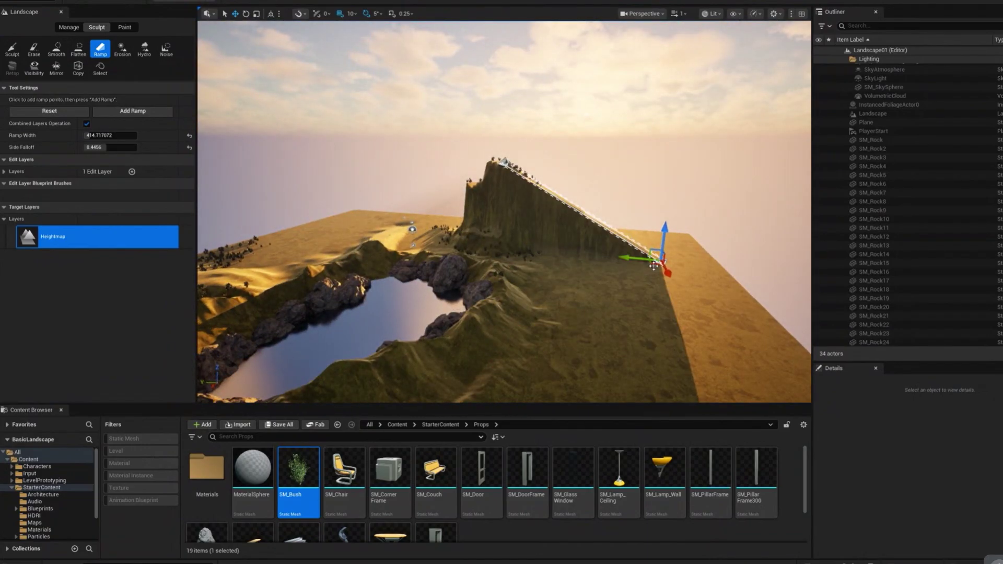
right_click_drag(337, 197, 357, 254)
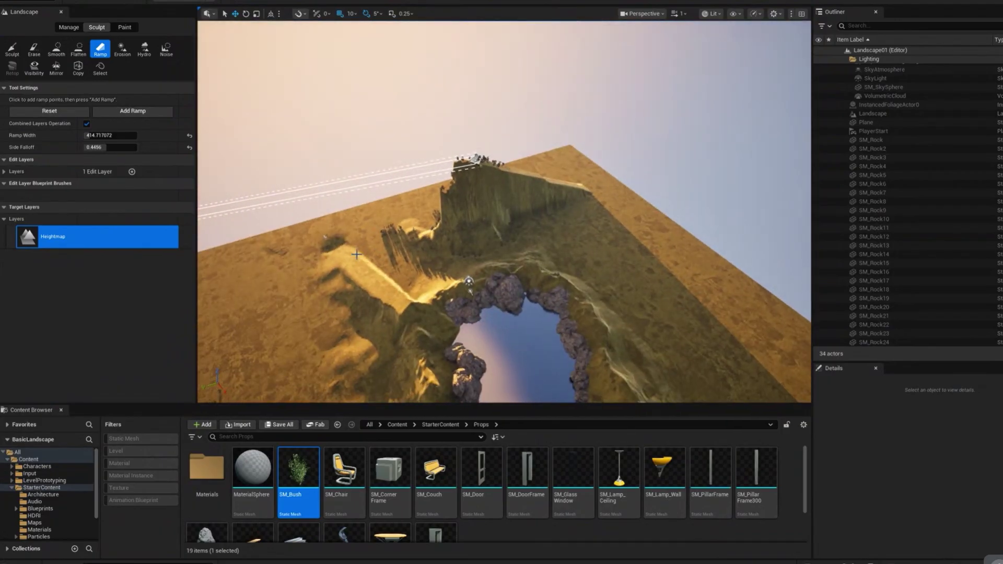
key("Escape")
- Inspect the ramp and the bush-covered cliff from several sides
left_click_drag(404, 244, 264, 208, "alt")
scroll(626, 234, "up", 4)
mouse_move(626, 233)
left_mouse_down("alt")
mouse_move(397, 238)
mouse_move(659, 241)
mouse_move(470, 248)
mouse_move(440, 244)
mouse_move(407, 218)
left_mouse_up("alt")
scroll(401, 216, "up", 3)
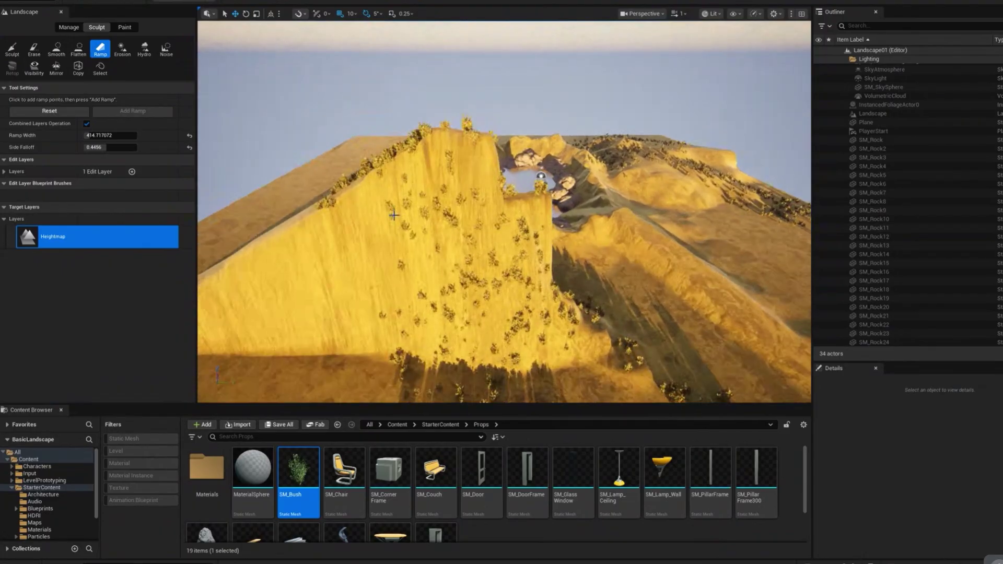
left_click_drag(282, 196, 379, 152, "alt")
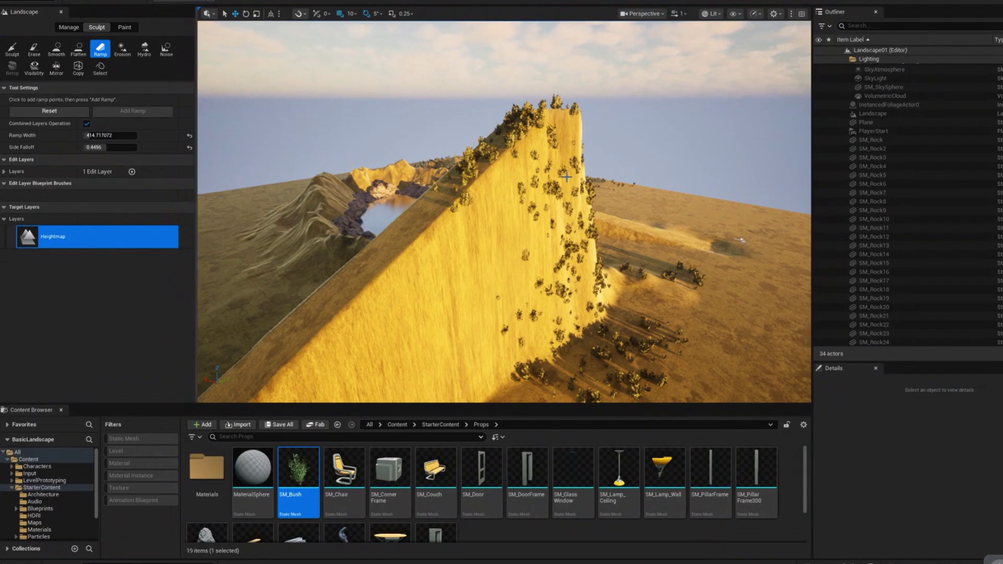
right_click_drag(617, 164, 600, 183)
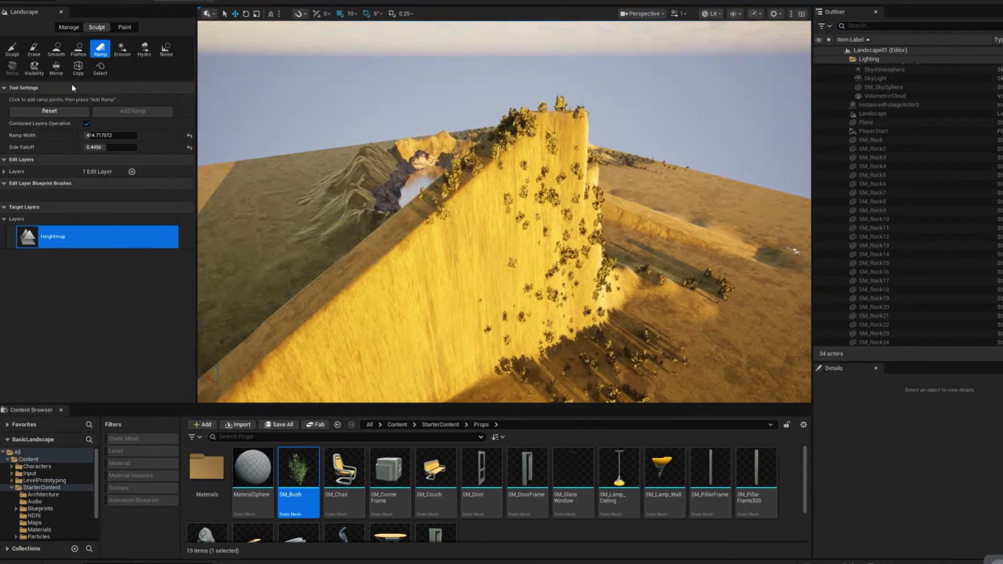
left_click(33, 55)
right_click_drag(529, 225, 499, 238)
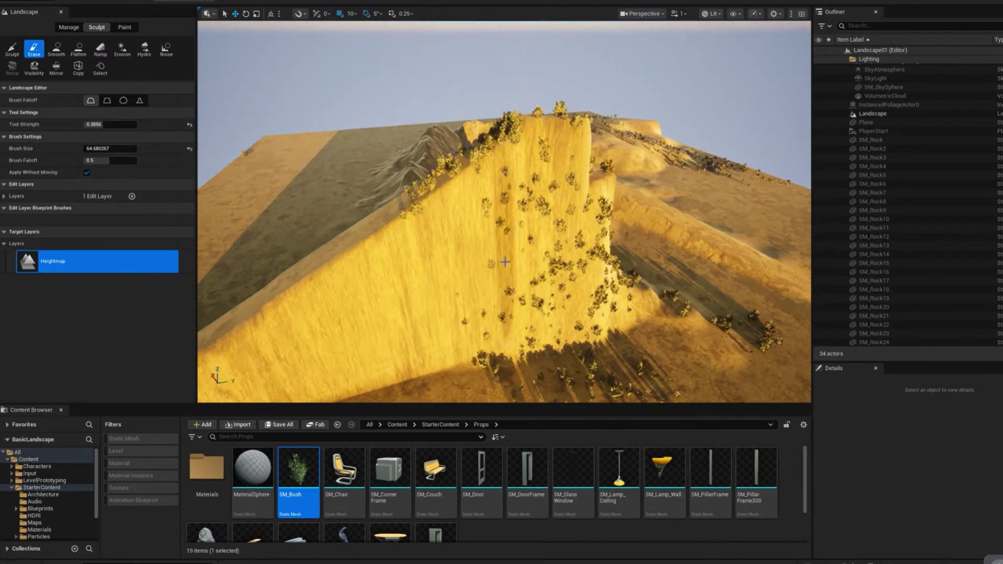
mouse_move(530, 258)
left_mouse_down()
mouse_move(550, 267)
mouse_move(482, 281)
mouse_move(490, 267)
left_mouse_up()
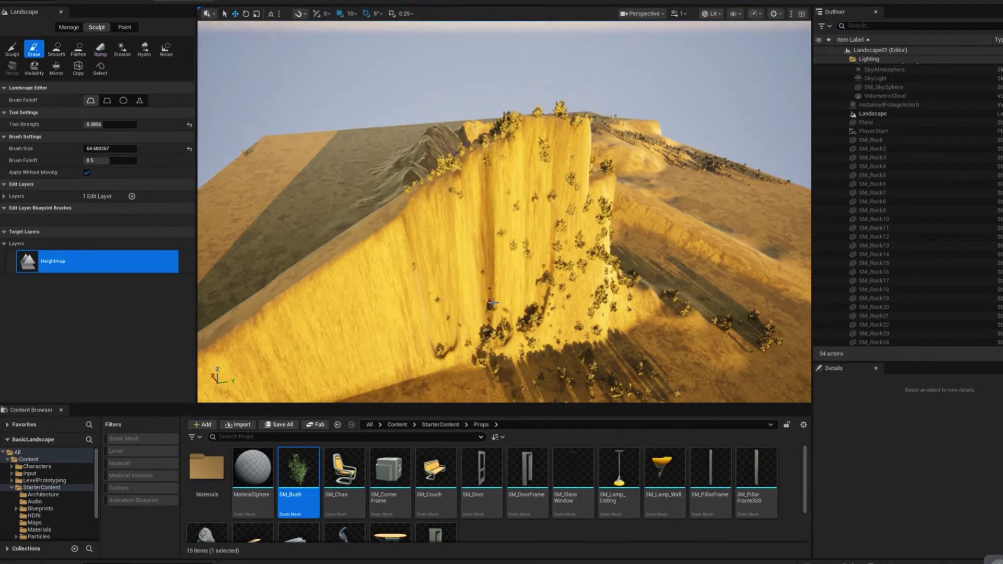
key("ctrl+z")
key("ctrl+z")
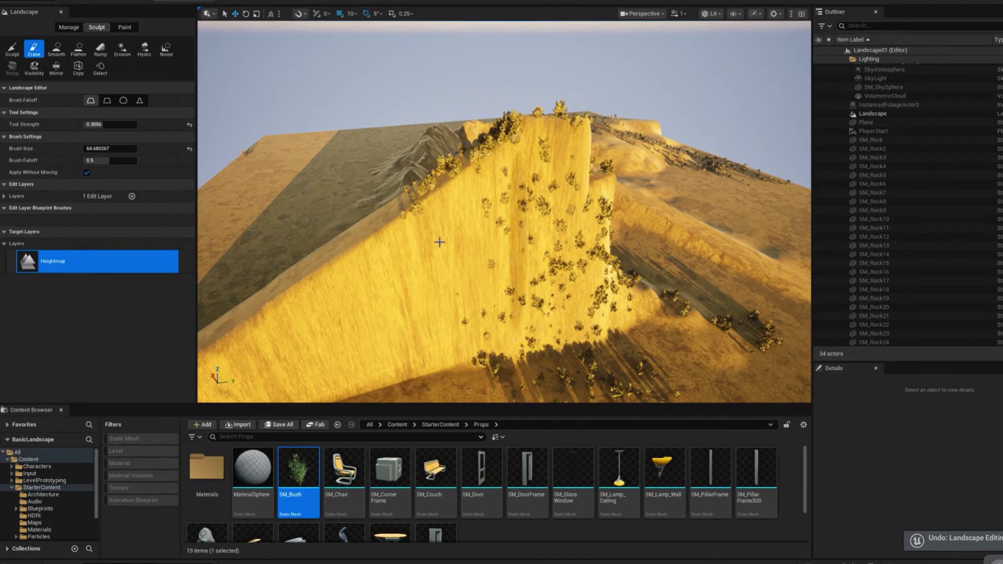
- Switch to Foliage mode and erase the bushes from the steep cliff face with the Erase tool
left_click(40, 1)
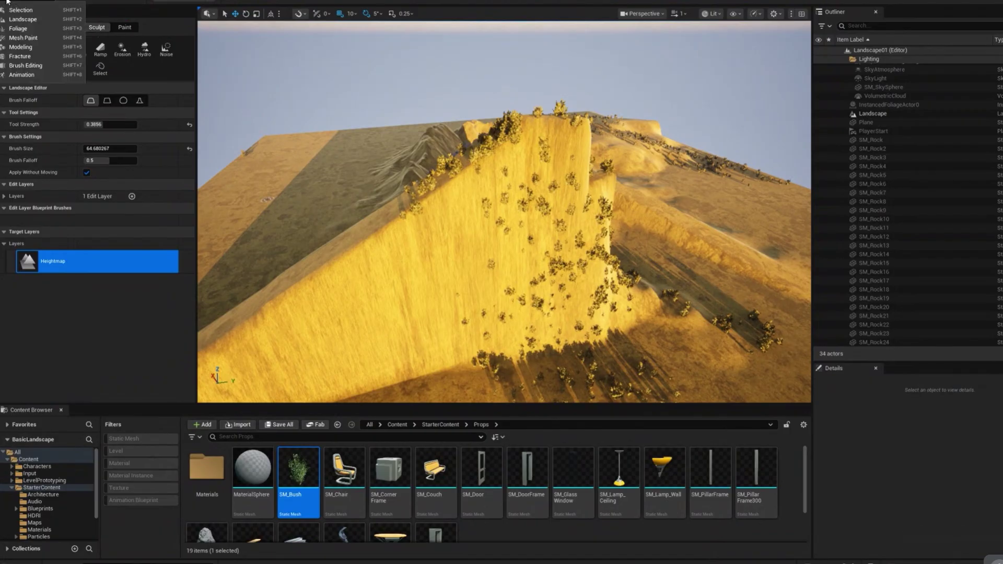
left_click(18, 29)
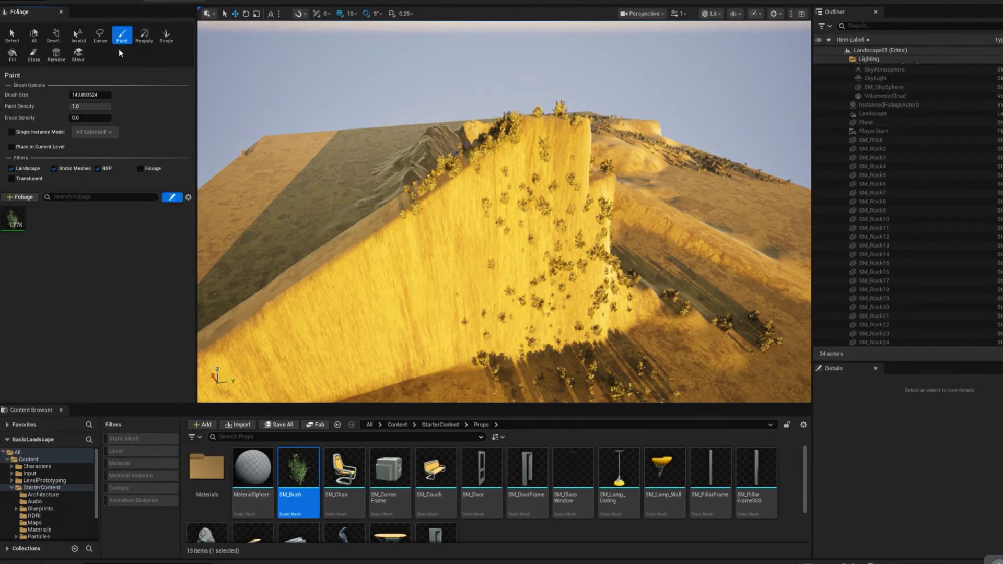
left_click(34, 58)
mouse_move(571, 303)
left_mouse_down()
mouse_move(495, 175)
mouse_move(559, 190)
mouse_move(593, 282)
mouse_move(447, 329)
mouse_move(574, 320)
mouse_move(385, 312)
left_mouse_up()
mouse_move(385, 312)
right_mouse_down()
mouse_move(465, 334)
mouse_move(502, 360)
right_mouse_up()
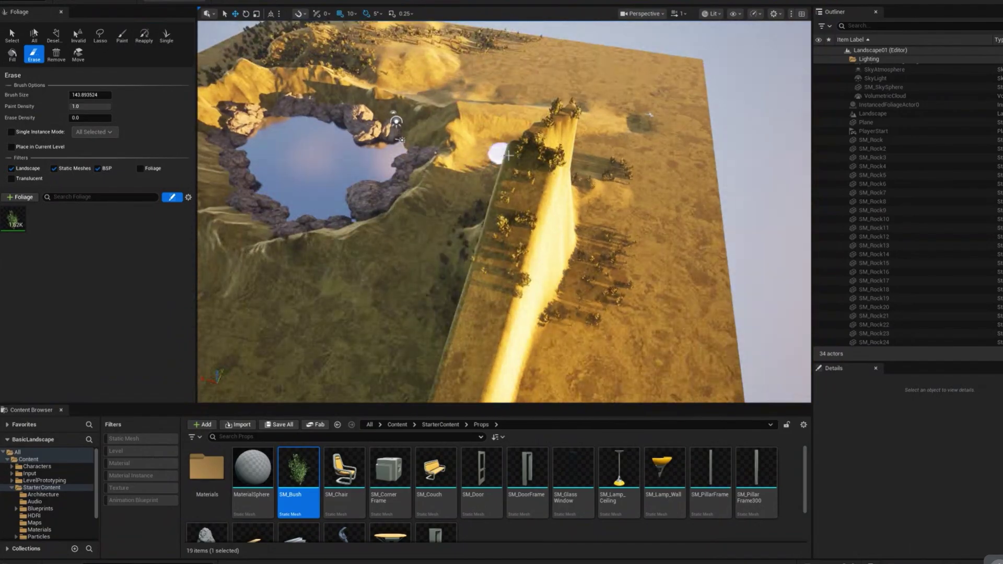
- Erase the bushes along the ramp's ridge and its lake-facing side, and check the cliff from all around
left_click_drag(525, 156, 509, 316)
mouse_move(508, 315)
right_mouse_down()
mouse_move(397, 303)
mouse_move(314, 261)
right_mouse_up()
right_click_drag(645, 272, 631, 273)
right_click_drag(517, 199, 432, 317)
mouse_move(605, 315)
right_mouse_down()
mouse_move(601, 272)
mouse_move(585, 305)
right_mouse_up()
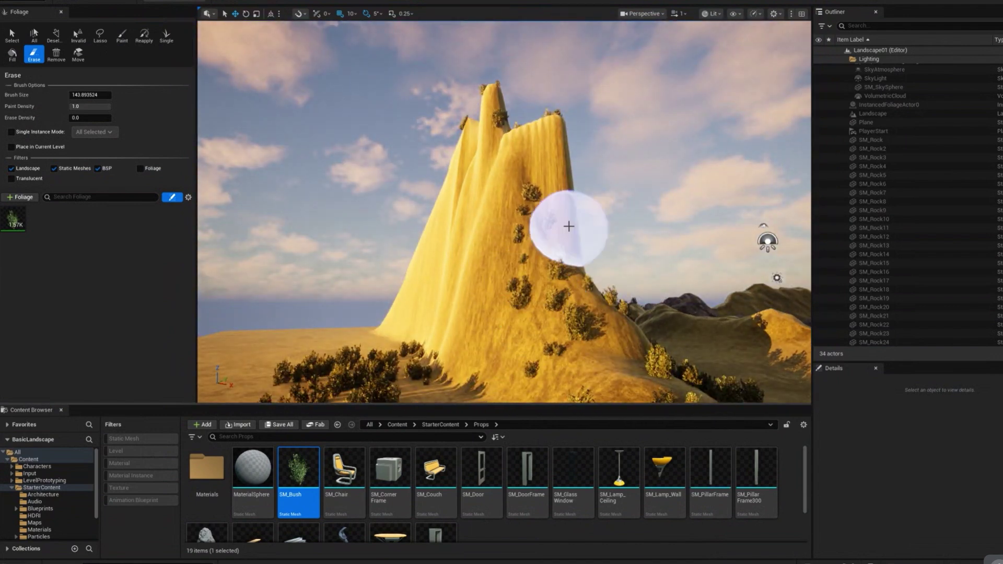
mouse_move(607, 203)
right_mouse_down()
mouse_move(452, 207)
mouse_move(560, 291)
right_mouse_up()
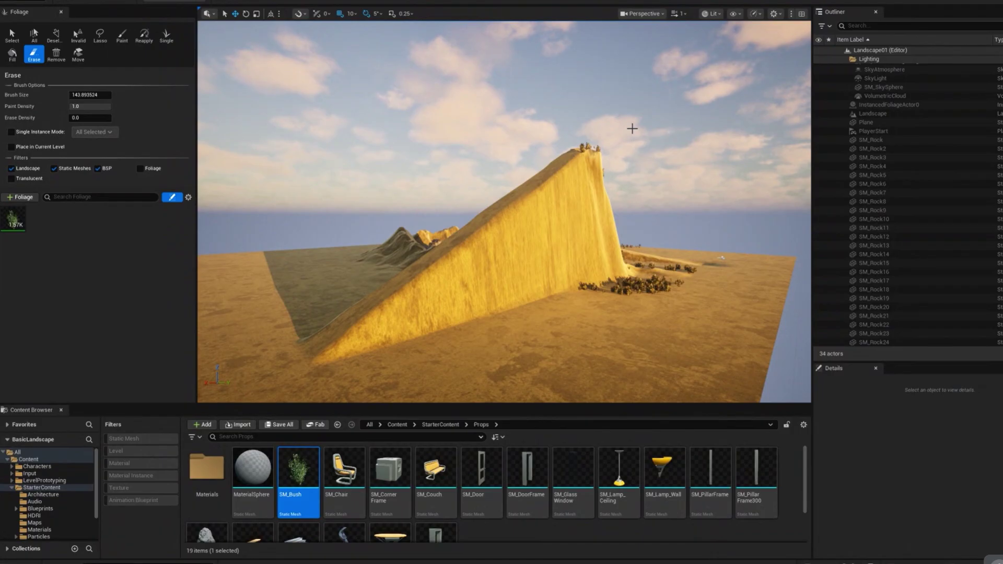
mouse_move(607, 277)
right_mouse_down()
mouse_move(527, 273)
mouse_move(578, 201)
right_mouse_up()
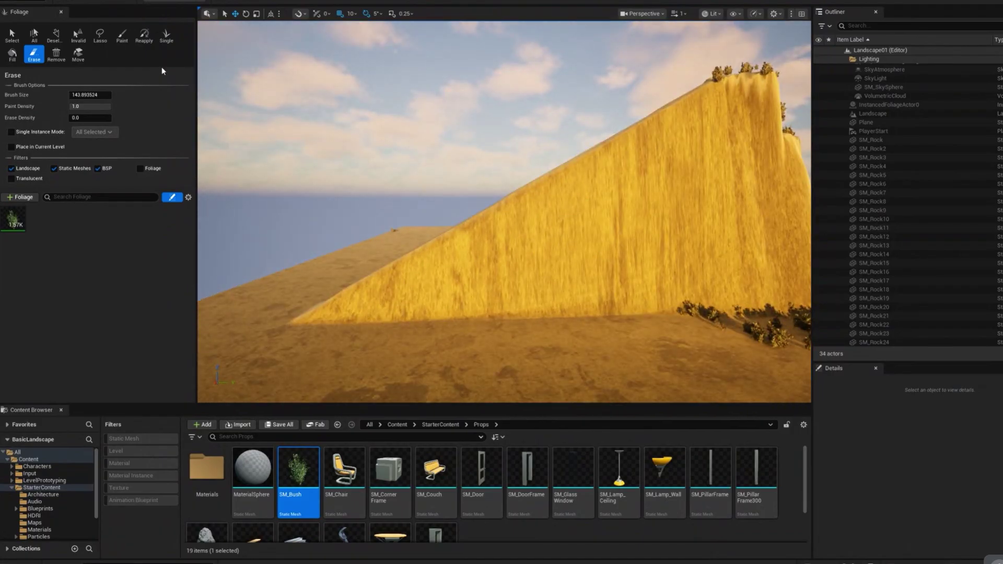
- Play the level in the editor and run the character past the lake to the foot of the ramp
key("alt+p")
key("w")
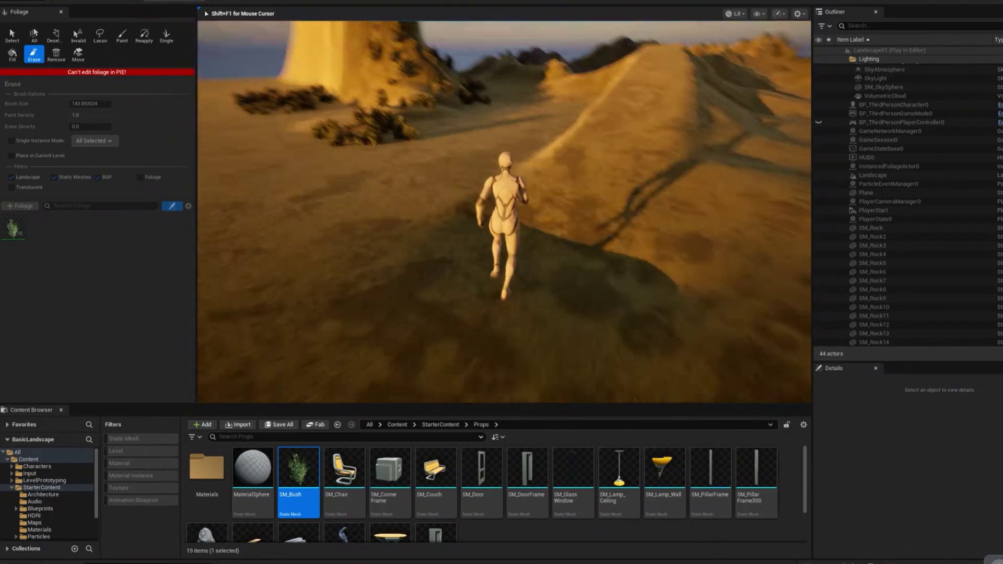
key("w")
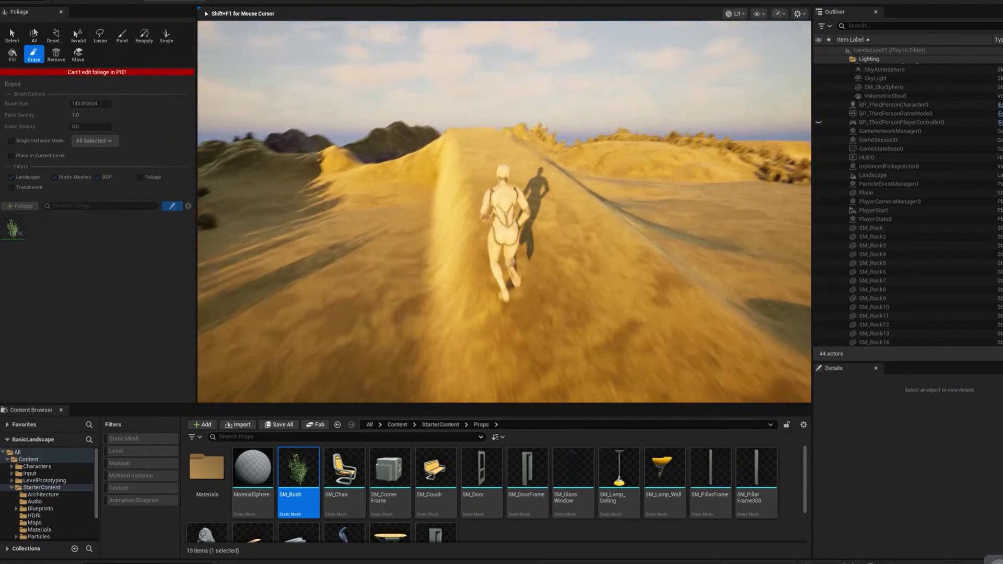
key("w")
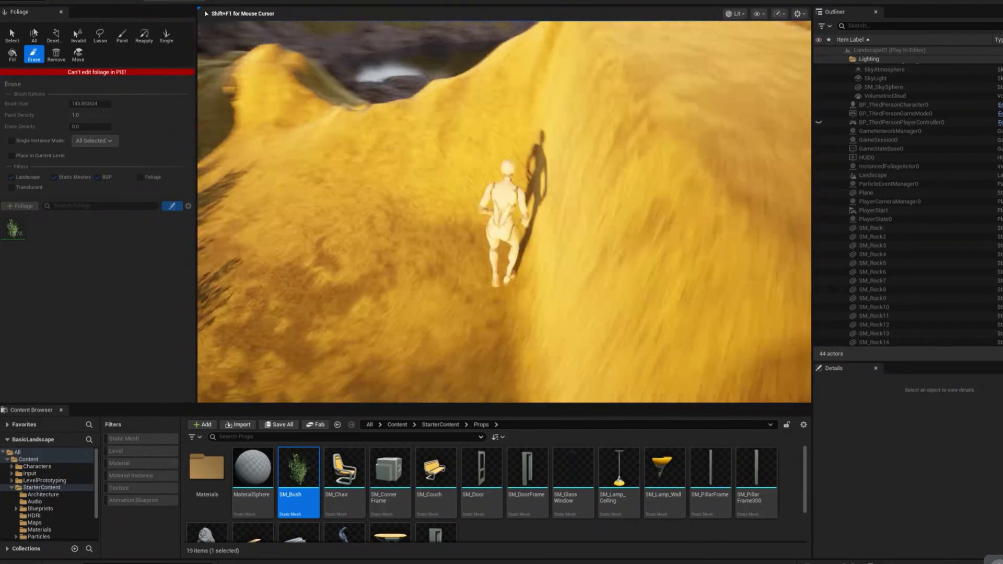
key("w")
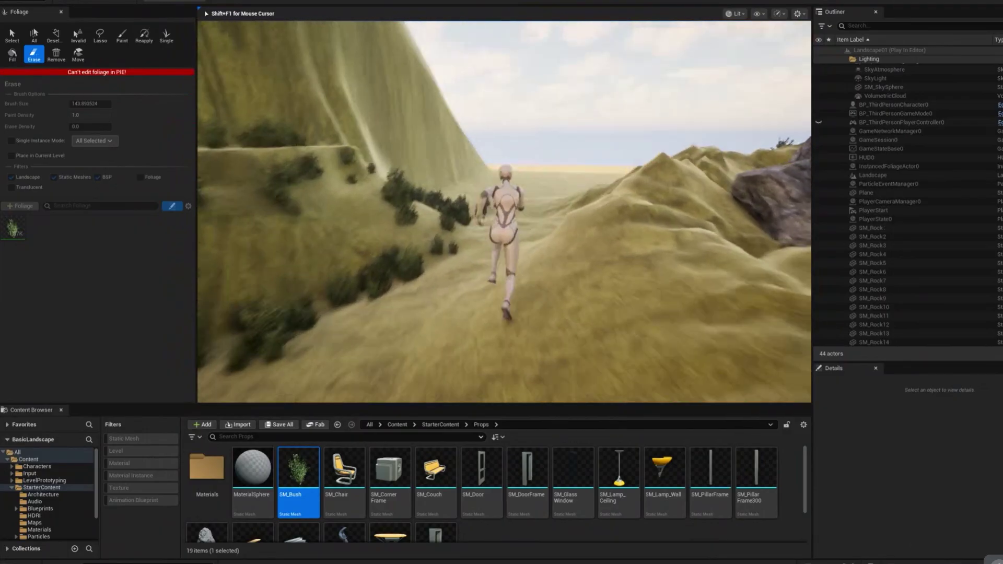
key("w")
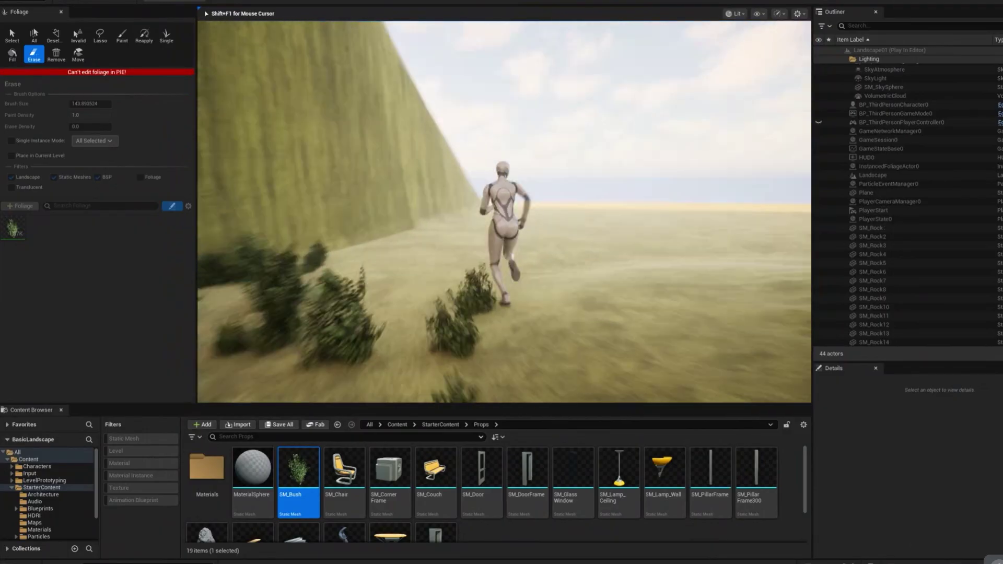
key("w")
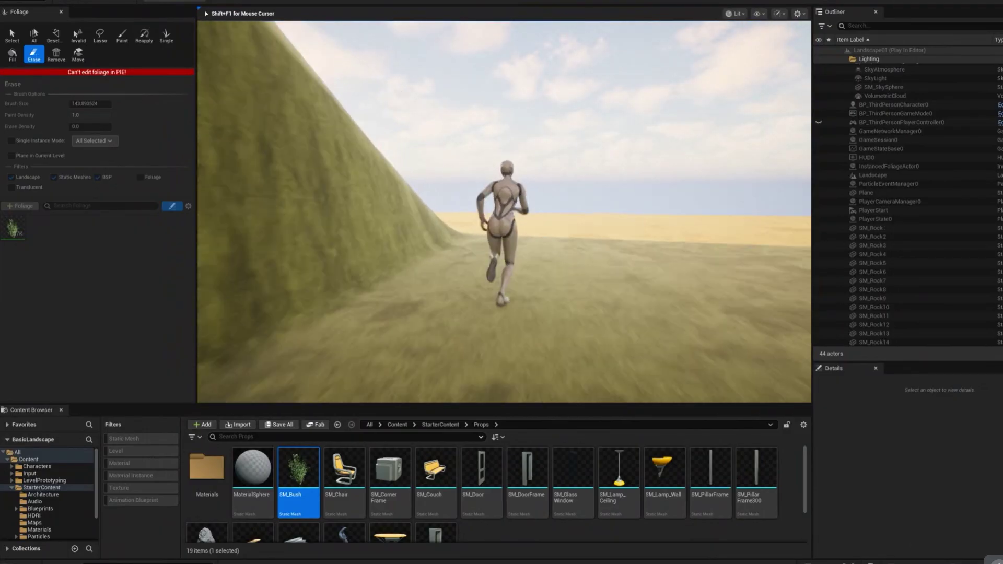
key("w")
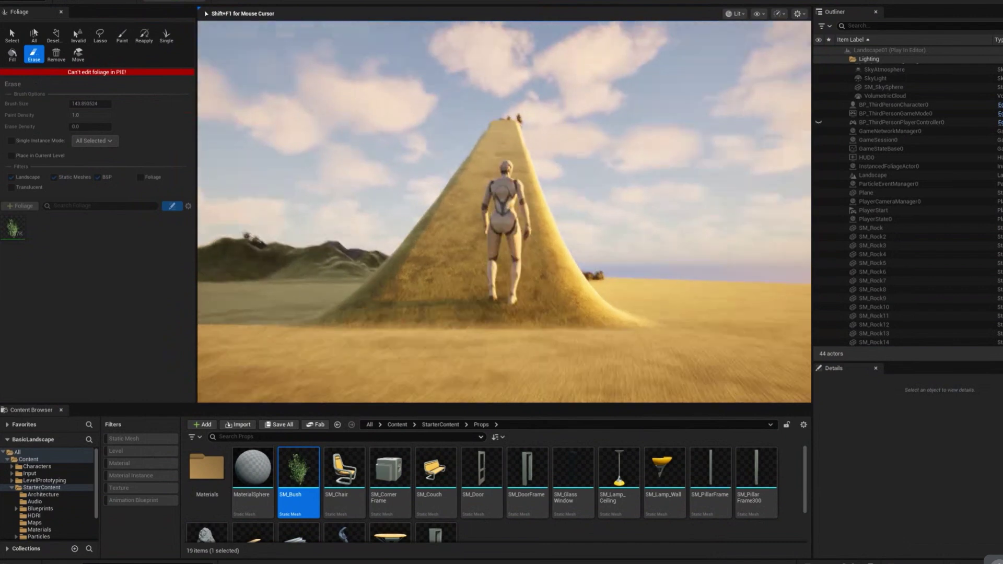
- Run the character up the ramp to the summit, jump off to the sand, and end the play session
key("w")
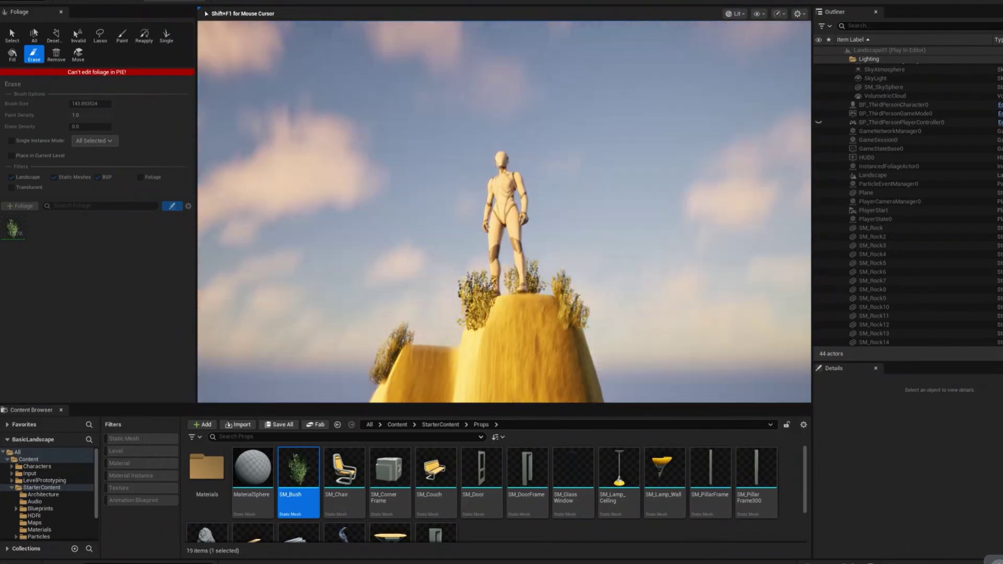
key("w")
key("space")
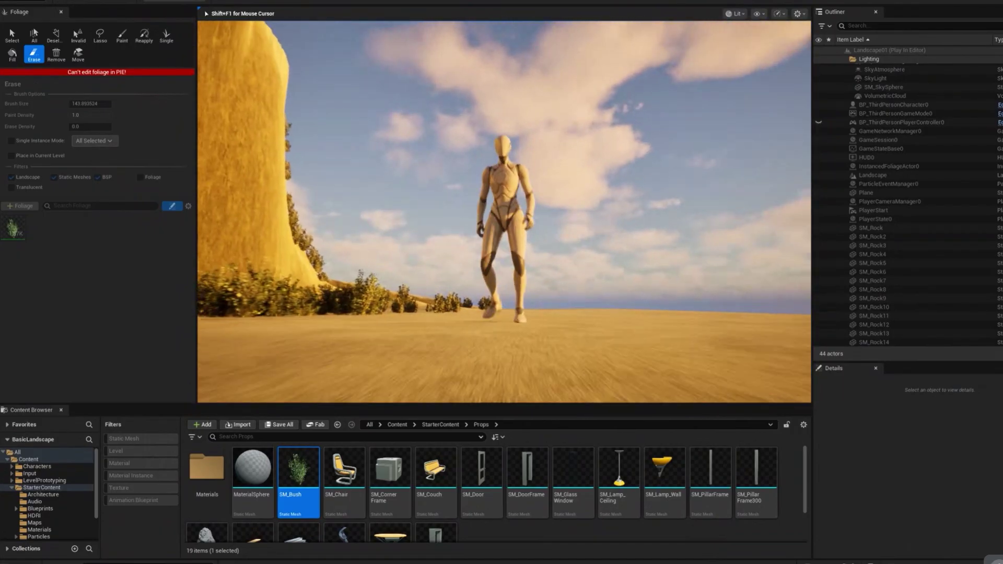
key("Escape")
- Review the SM_Bush foliage type's painting, placement and instance settings, and activate the foliage Paint tool
right_click_drag(562, 237, 632, 256)
key("s")
key("a")
key("w")
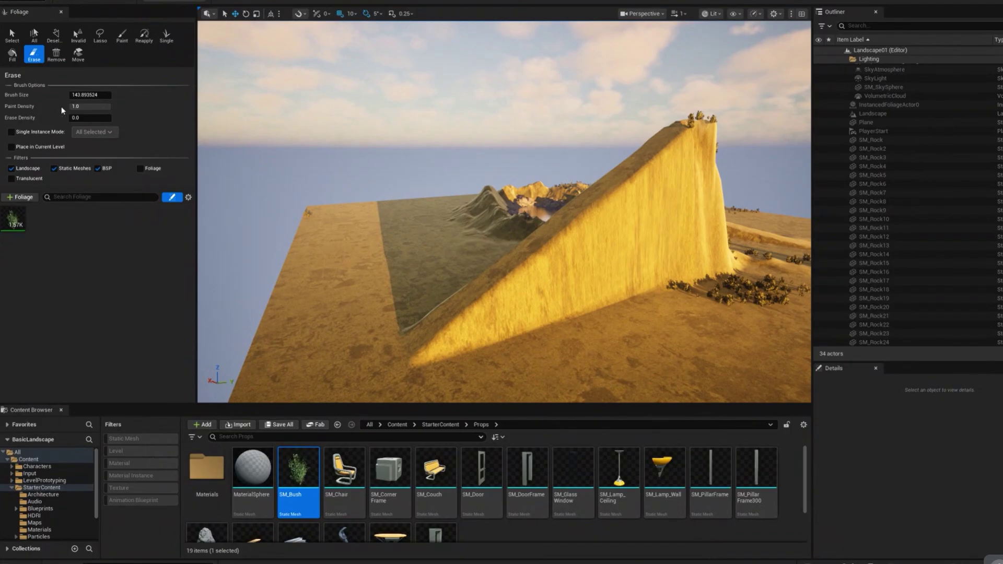
left_click(16, 217)
scroll(55, 331, "down", 10)
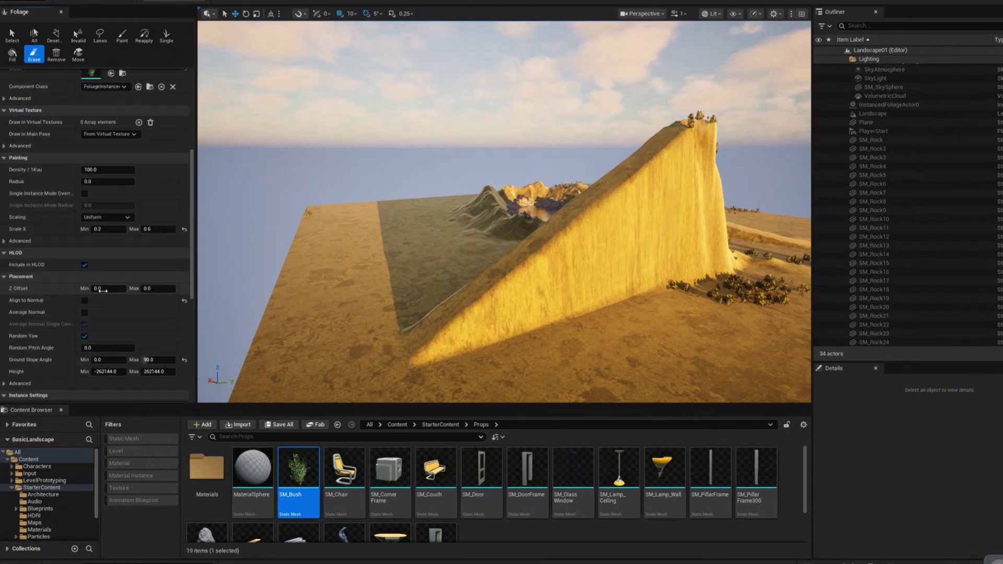
scroll(108, 286, "down", 5)
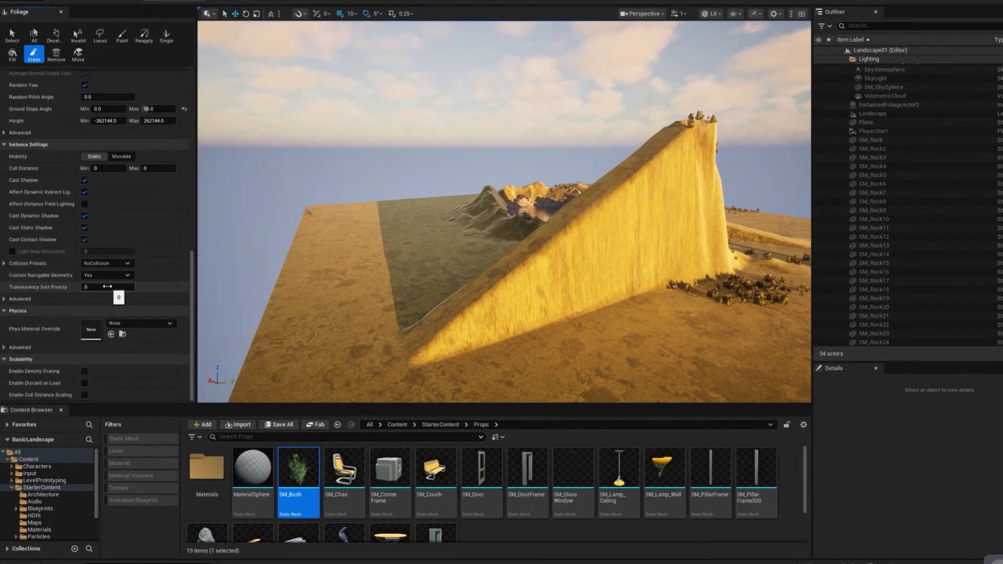
left_click(117, 43)
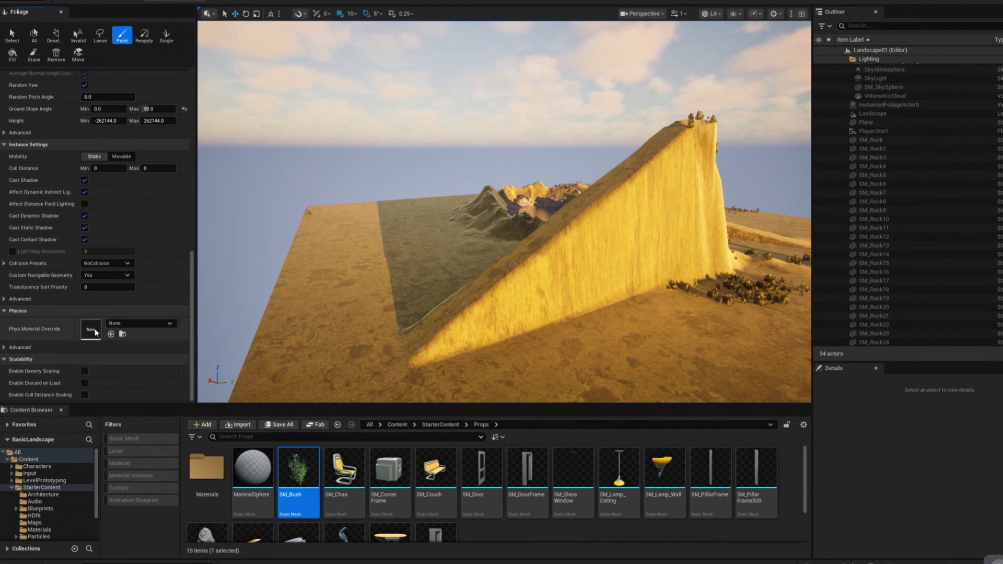
scroll(123, 208, "up", 4)
scroll(123, 207, "up", 4)
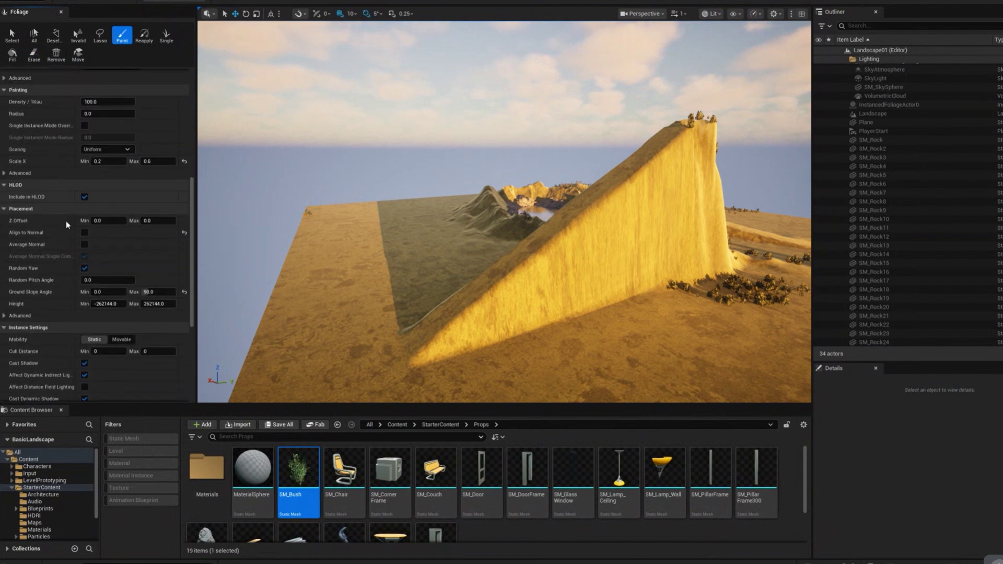
scroll(77, 283, "up", 5)
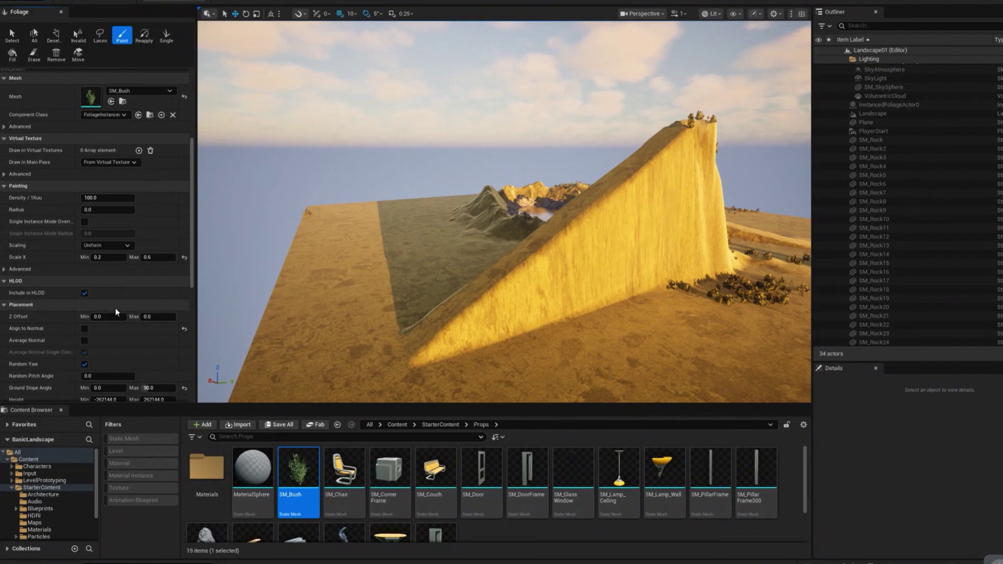
scroll(116, 312, "down", 1)
right_click_drag(464, 263, 245, 176)
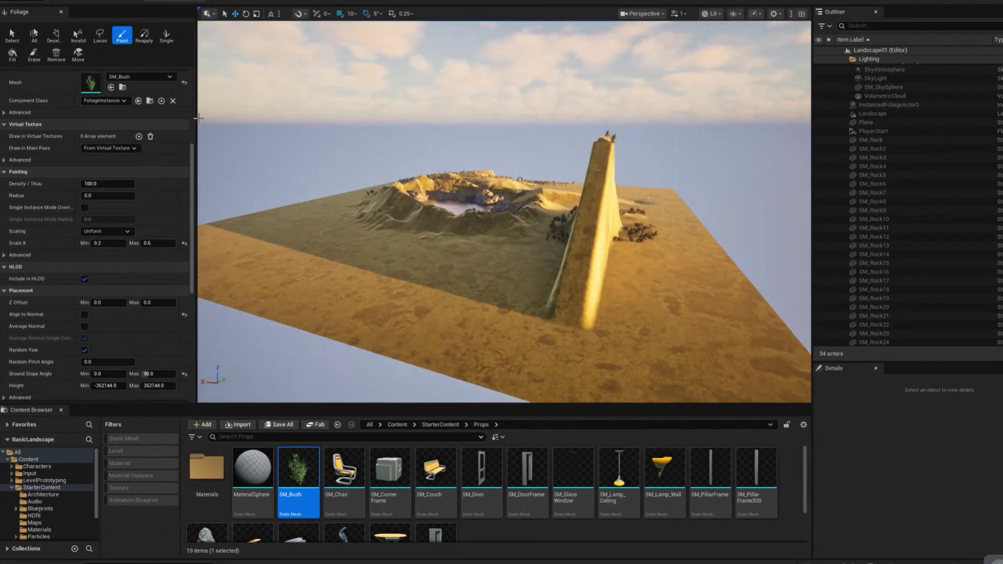
scroll(158, 240, "up", 7)
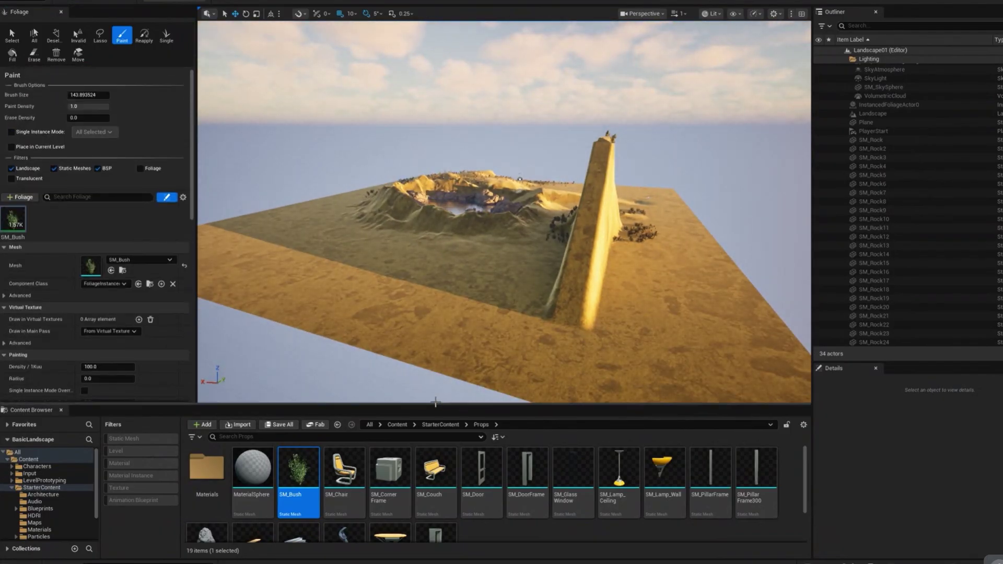
- Enlarge the foliage brush to about 258.41 and paint bushes over the grassy ground between the lake and the ramp
right_click_drag(374, 238, 507, 295)
key("bracketright")
key("bracketright")
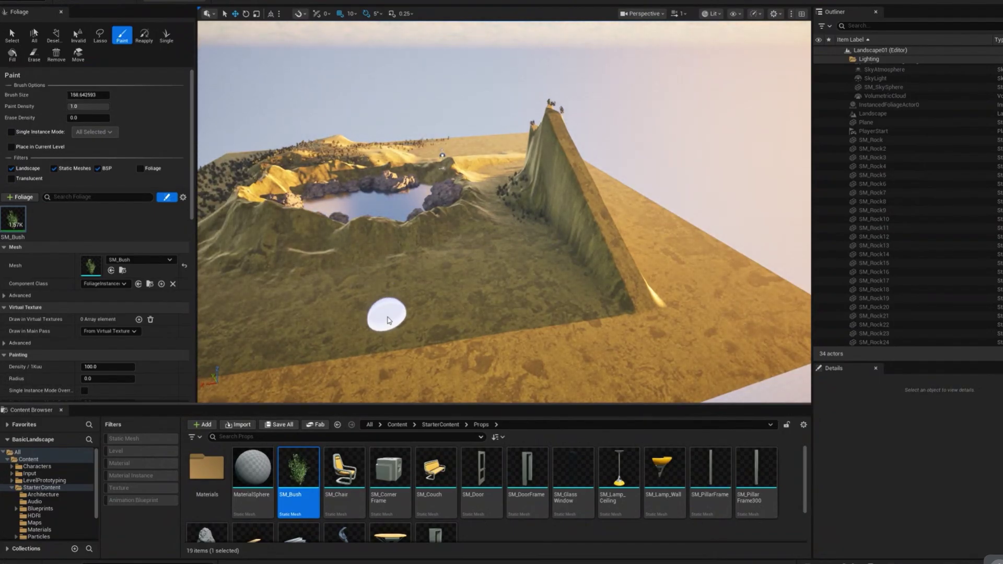
key("bracketright")
key("bracketright")
key("bracketright")
key("bracketright")
key("bracketright")
key("bracketright")
mouse_move(438, 294)
left_mouse_down()
mouse_move(329, 330)
mouse_move(227, 254)
mouse_move(298, 278)
left_mouse_up()
right_click_drag(298, 278, 379, 285)
mouse_move(380, 286)
left_mouse_down()
mouse_move(249, 338)
mouse_move(493, 266)
left_mouse_up()
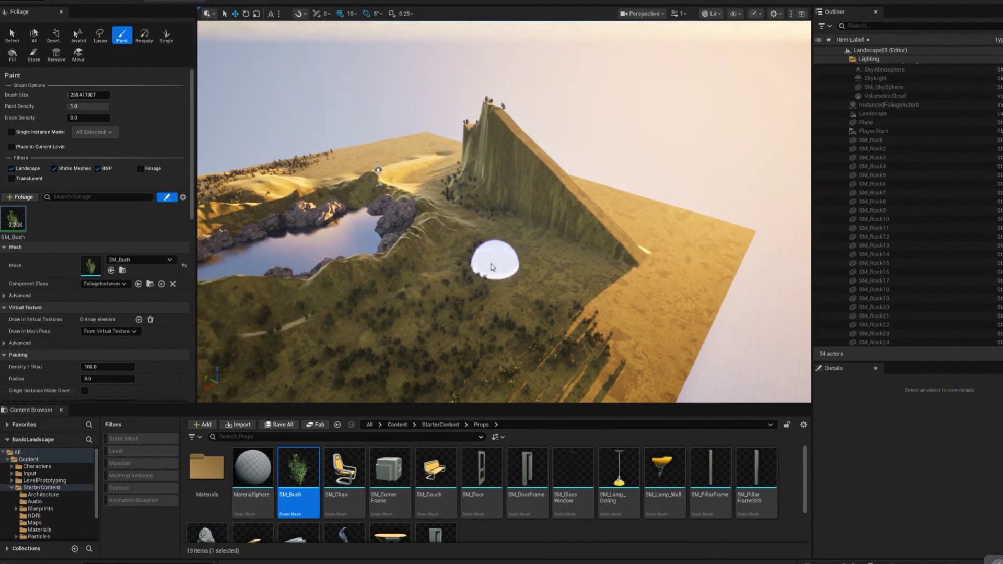
- Paint more bushes across the plain around the crater and the ground at the cliff's base
right_click_drag(492, 267, 519, 306)
mouse_move(261, 199)
left_mouse_down()
mouse_move(224, 229)
mouse_move(302, 214)
mouse_move(321, 251)
mouse_move(370, 129)
mouse_move(219, 205)
mouse_move(418, 313)
mouse_move(556, 220)
mouse_move(529, 334)
left_mouse_up()
right_click_drag(530, 334, 502, 334)
mouse_move(601, 350)
left_mouse_down()
mouse_move(683, 290)
mouse_move(605, 386)
mouse_move(752, 217)
left_mouse_up()
right_click_drag(752, 217, 728, 275)
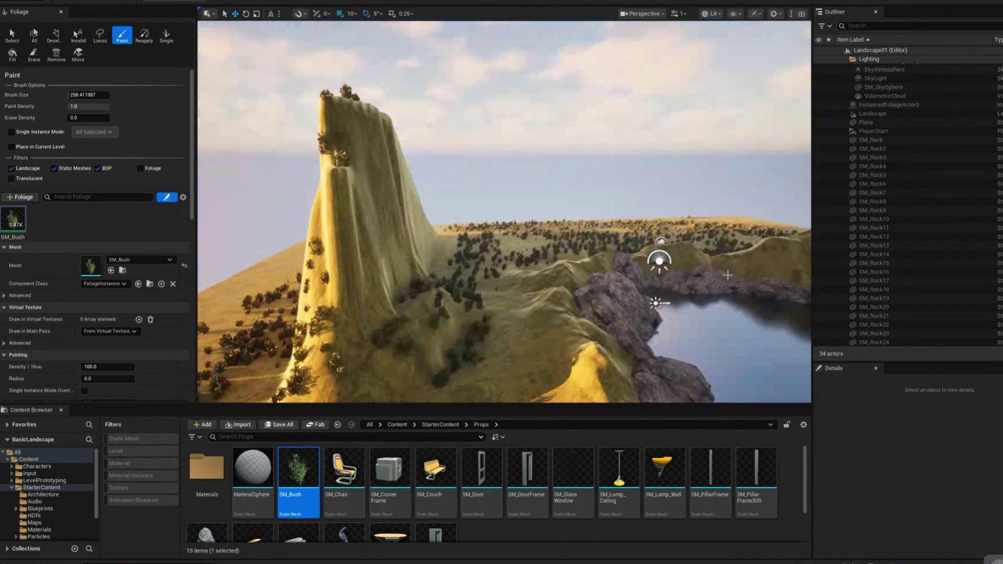
left_click_drag(517, 291, 542, 373)
mouse_move(542, 374)
right_mouse_down()
mouse_move(533, 335)
mouse_move(522, 366)
mouse_move(536, 363)
mouse_move(419, 301)
right_mouse_up()
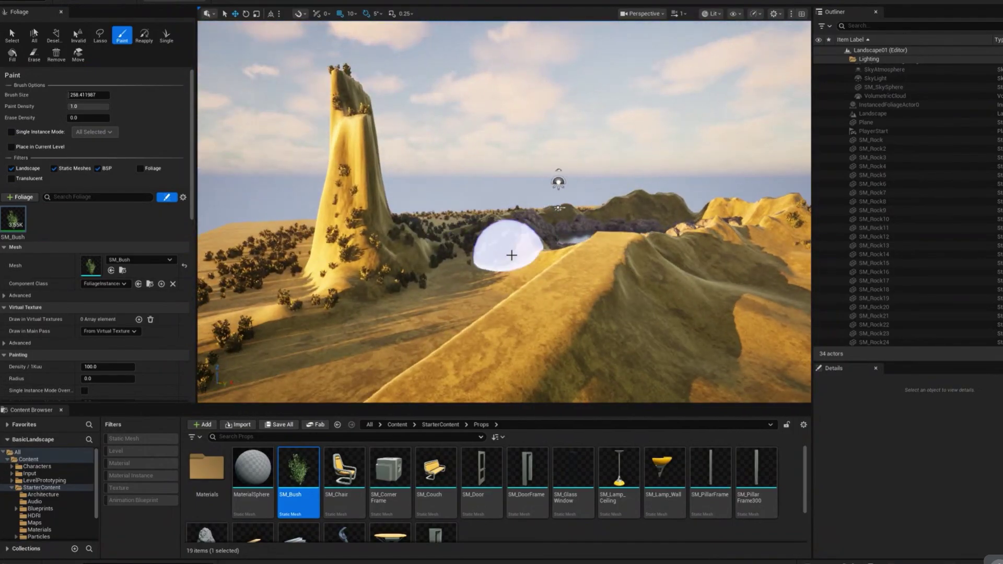
- Paint bushes over the dunes and the open sand on the sunlit side of the crater
left_click_drag(271, 366, 234, 264)
right_click_drag(234, 264, 167, 256)
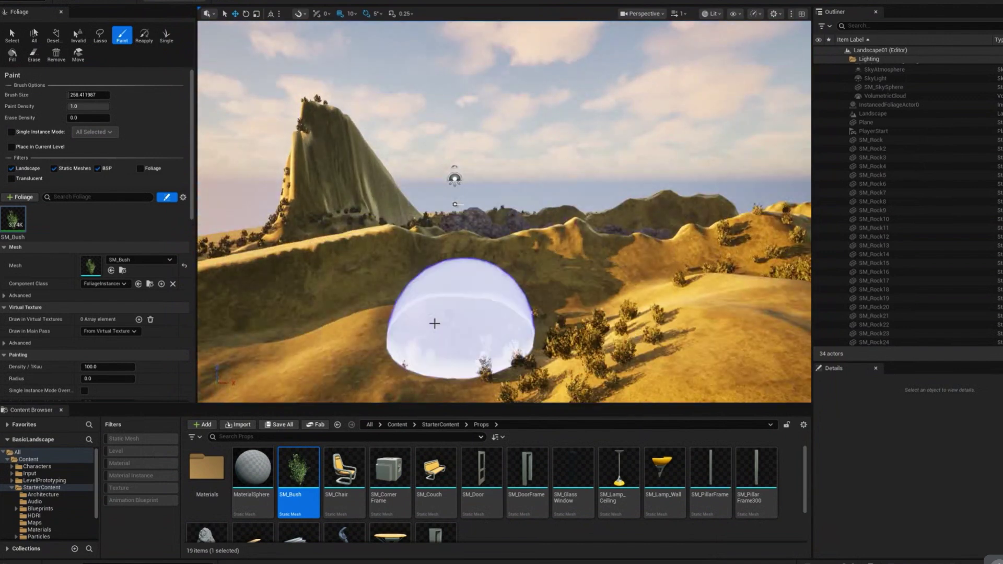
mouse_move(691, 267)
left_mouse_down()
mouse_move(247, 331)
mouse_move(497, 378)
mouse_move(745, 360)
left_mouse_up()
right_click_drag(744, 360, 744, 400)
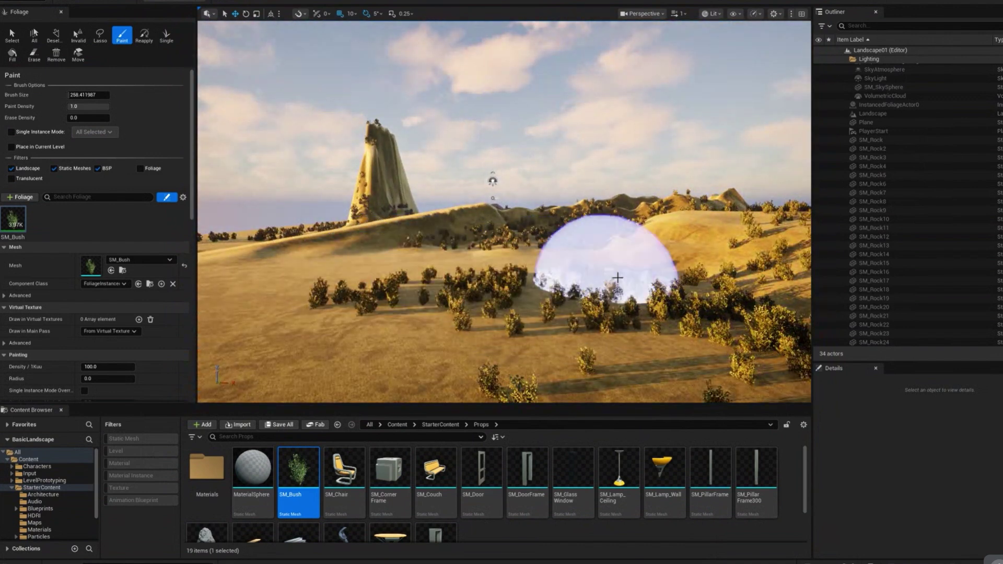
left_click_drag(299, 323, 634, 353)
right_click_drag(635, 352, 752, 350)
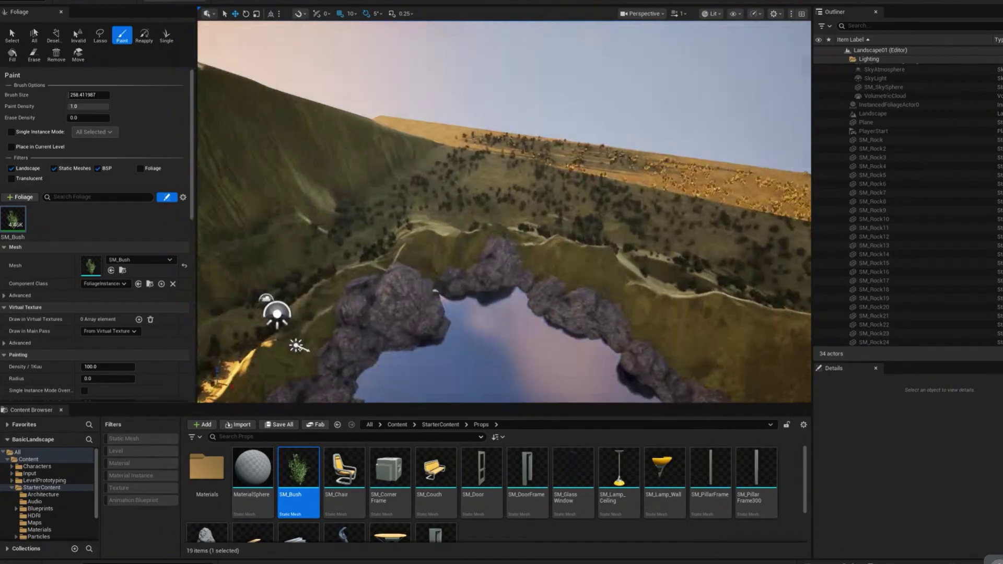
- Reduce the foliage brush to about 92.64 and paint bushes on the crater's inner slope behind the lakeside rocks
mouse_move(468, 230)
right_mouse_down()
mouse_move(376, 228)
mouse_move(468, 251)
mouse_move(560, 293)
right_mouse_up()
key("w")
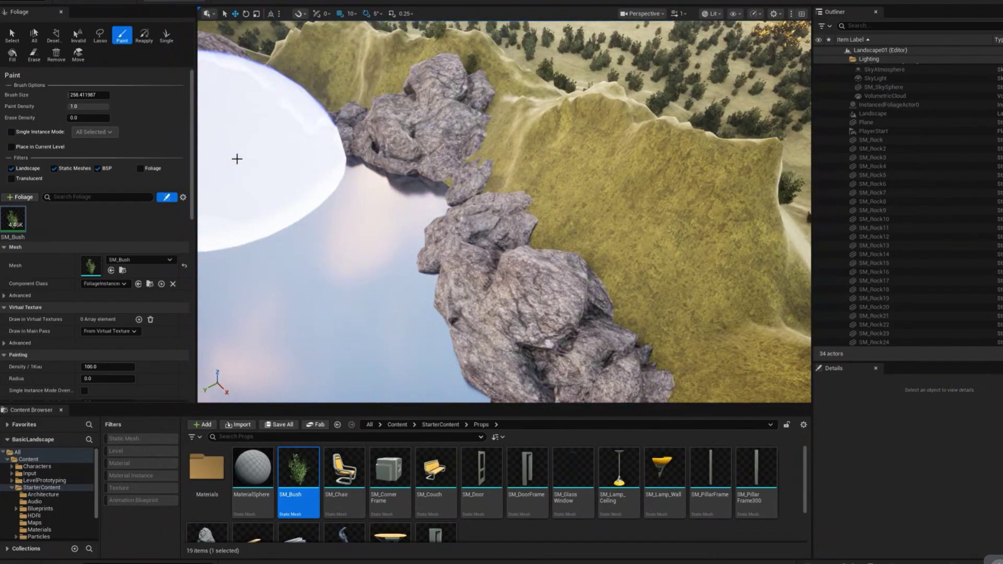
key("bracketleft")
key("bracketleft")
key("bracketleft")
key("bracketleft")
key("bracketleft")
key("bracketleft")
key("bracketleft")
key("bracketleft")
key("bracketleft")
key("bracketleft")
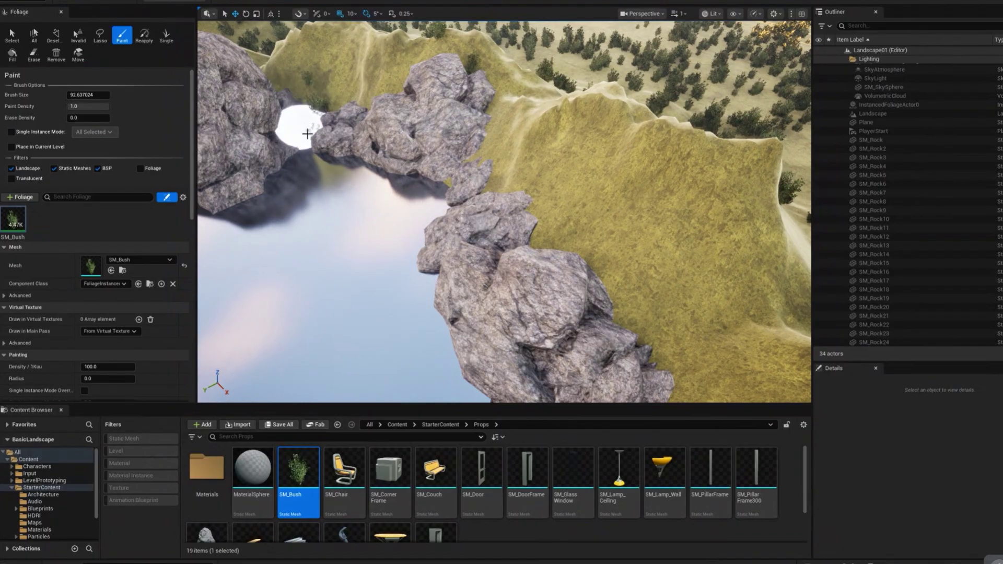
mouse_move(327, 130)
left_mouse_down()
mouse_move(373, 96)
mouse_move(548, 137)
mouse_move(500, 110)
mouse_move(579, 198)
left_mouse_up()
left_click_drag(643, 304, 723, 353)
- Paint bushes on the sunlit inner wall of the crater and the rocks below it
right_click_drag(723, 353, 484, 204)
mouse_move(521, 155)
right_mouse_down()
mouse_move(507, 149)
mouse_move(637, 182)
mouse_move(564, 209)
mouse_move(470, 214)
mouse_move(815, 284)
mouse_move(836, 318)
mouse_move(864, 325)
right_mouse_up()
key("s")
key("w")
key("s")
key("w")
key("w")
right_click_drag(731, 251, 636, 199)
mouse_move(636, 200)
left_mouse_down()
mouse_move(692, 206)
mouse_move(694, 174)
mouse_move(661, 114)
mouse_move(539, 123)
left_mouse_up()
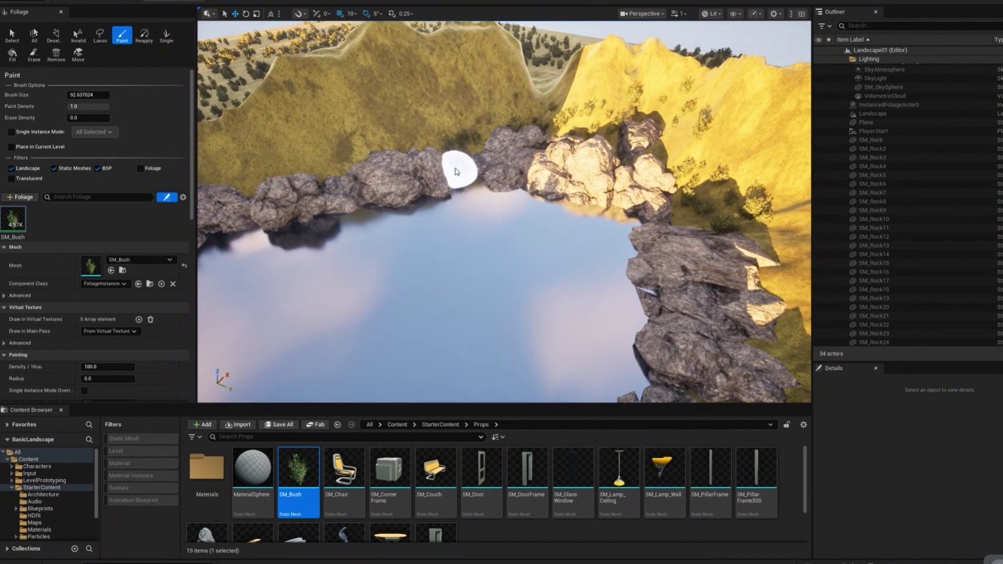
- Paint bushes among the shore rocks and along the grassy banks around the rest of the lake
mouse_move(441, 231)
right_mouse_down()
mouse_move(376, 233)
mouse_move(345, 249)
right_mouse_up()
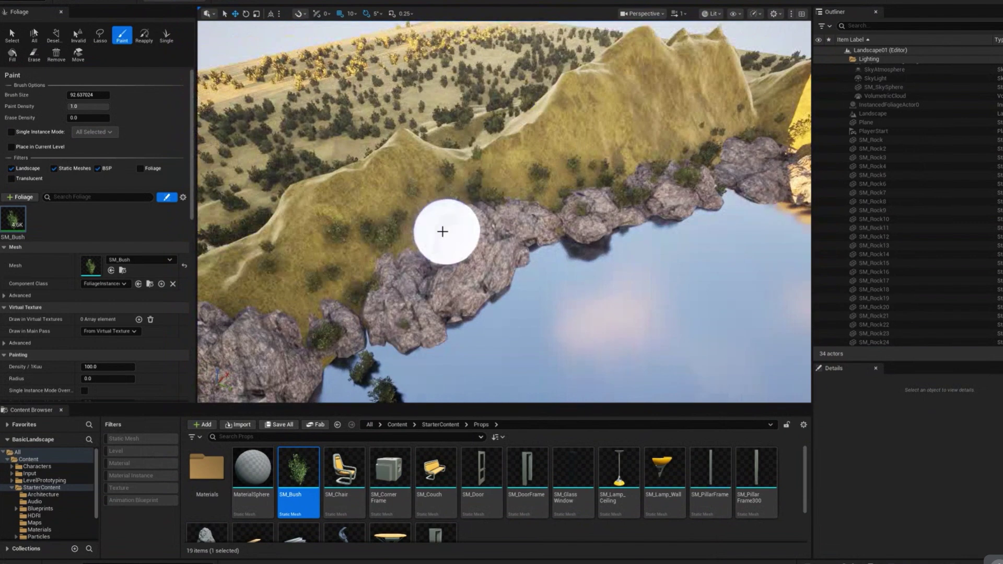
left_click(426, 301)
right_click_drag(429, 300, 497, 285)
right_click_drag(511, 250, 515, 209)
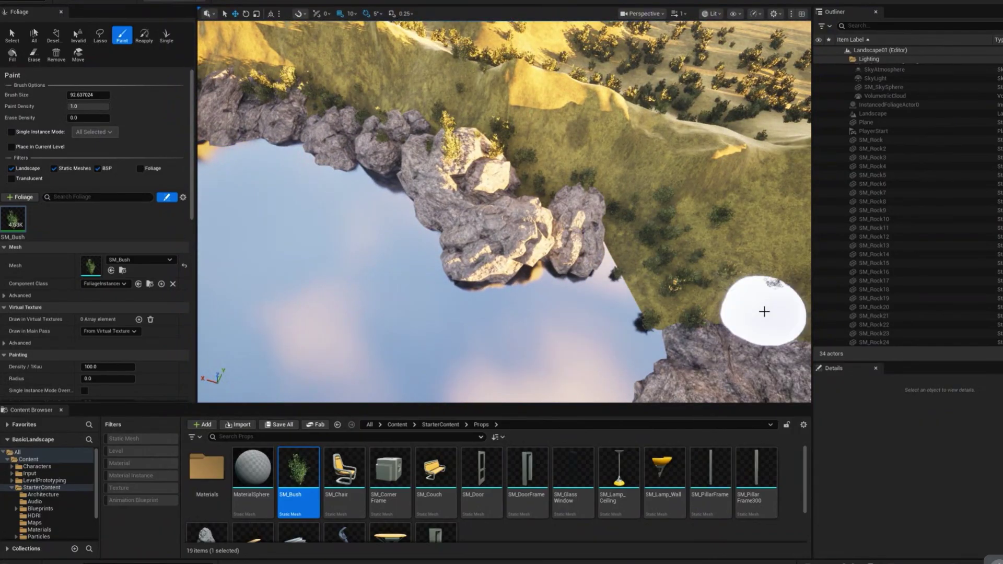
right_click_drag(763, 311, 613, 169)
left_click_drag(613, 170, 573, 337)
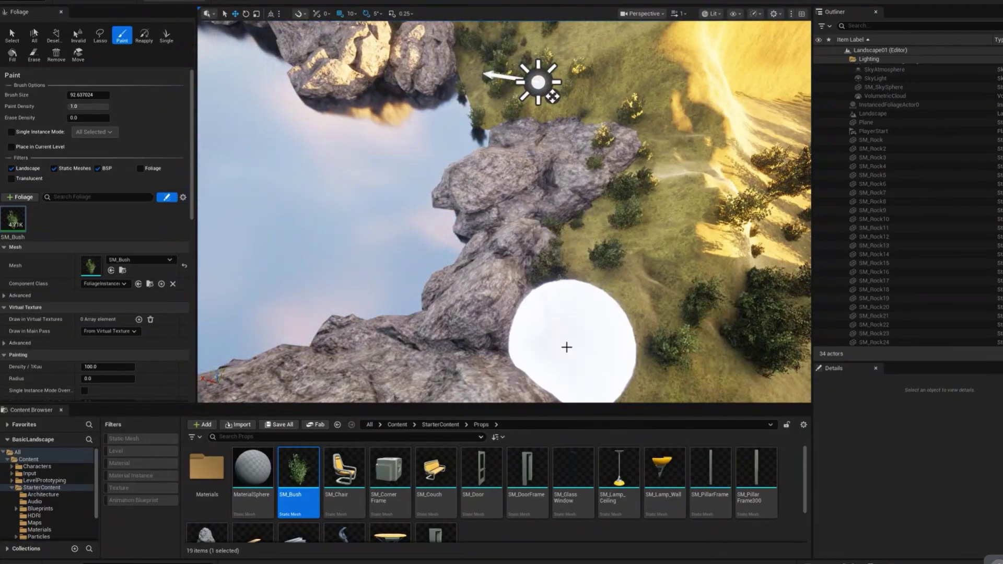
- Enlarge the Content Browser, add SM_Rock from Props to the foliage types, and toggle SM_Bush's activation off and on
key("s")
mouse_move(581, 332)
right_mouse_down()
mouse_move(526, 251)
mouse_move(594, 178)
right_mouse_up()
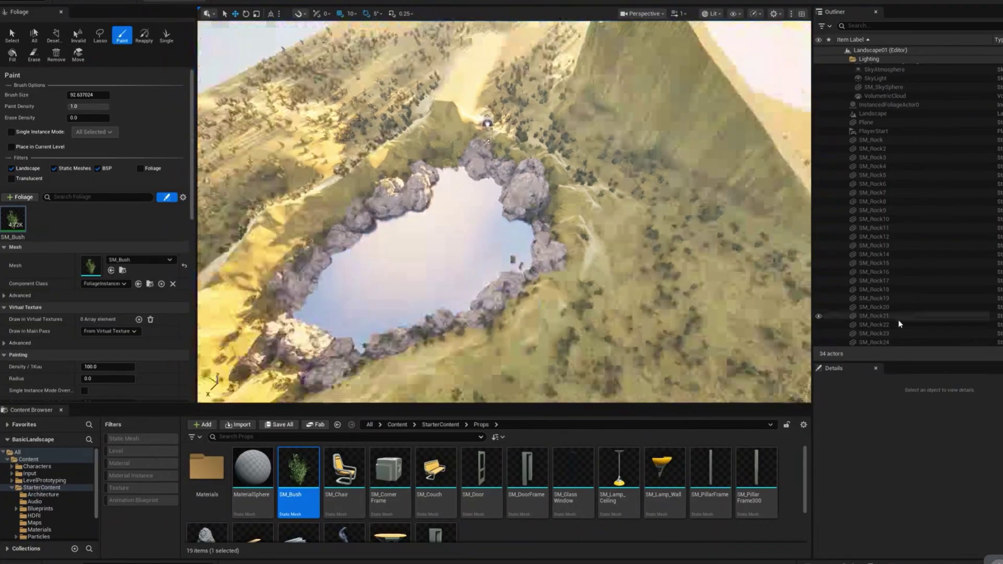
key("s")
right_click_drag(668, 263, 614, 241)
key("q")
key("w")
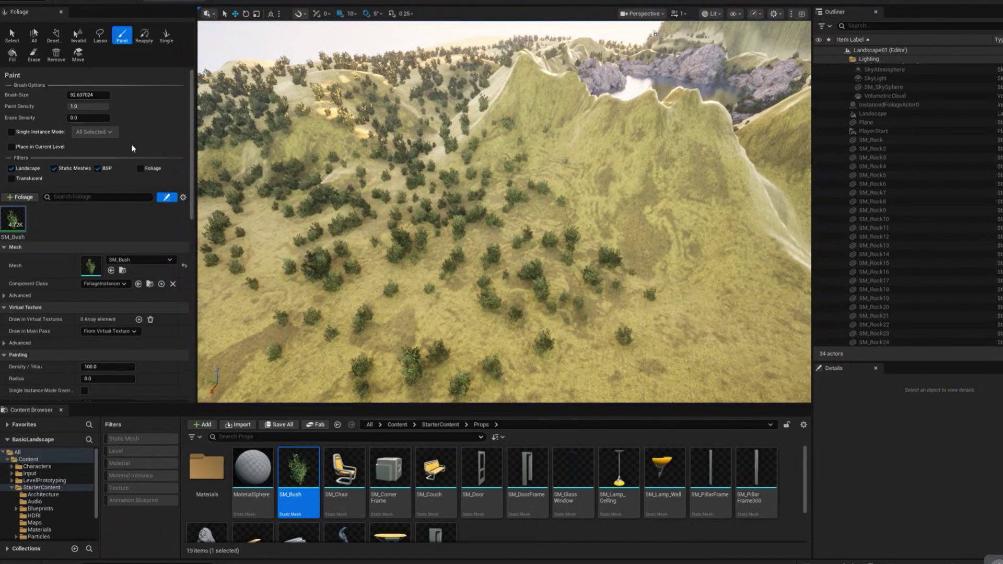
left_click_drag(484, 405, 476, 303)
left_click(523, 467)
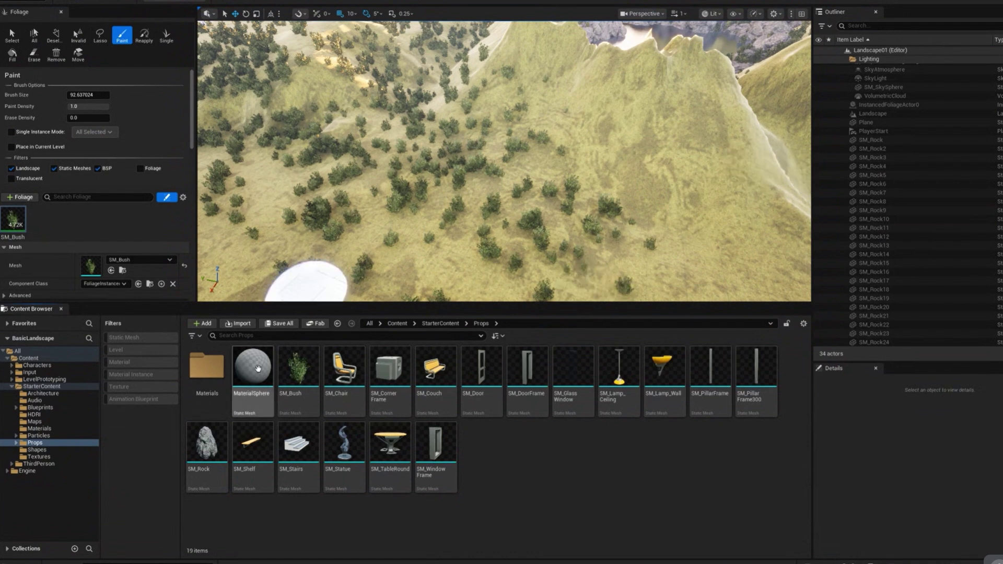
left_click_drag(206, 444, 60, 225)
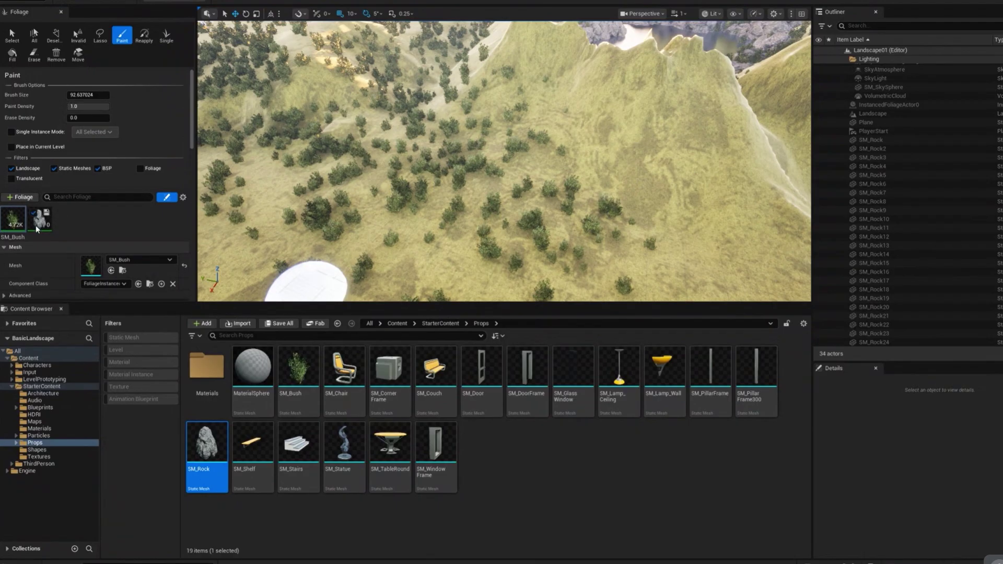
left_click(8, 214)
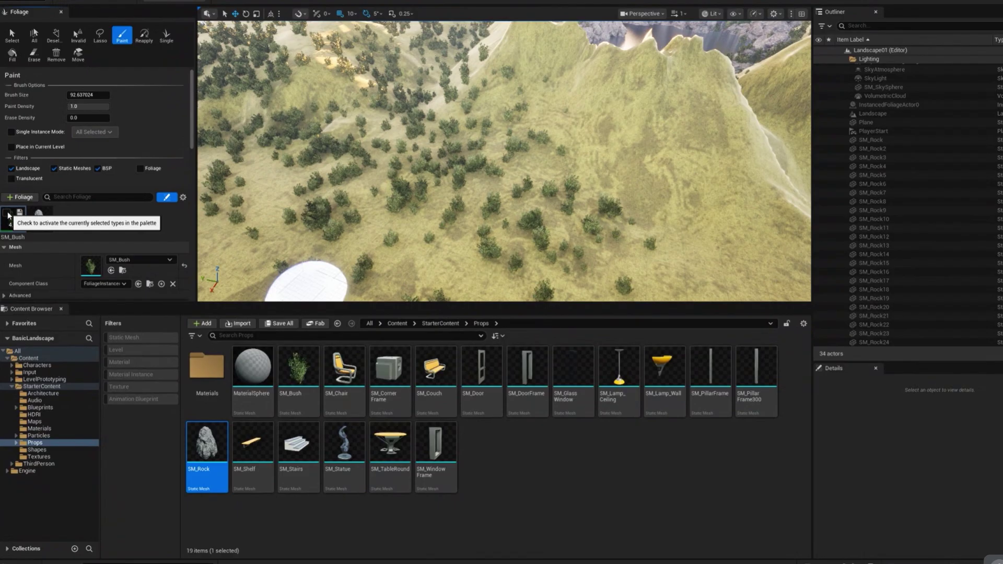
left_click(7, 214)
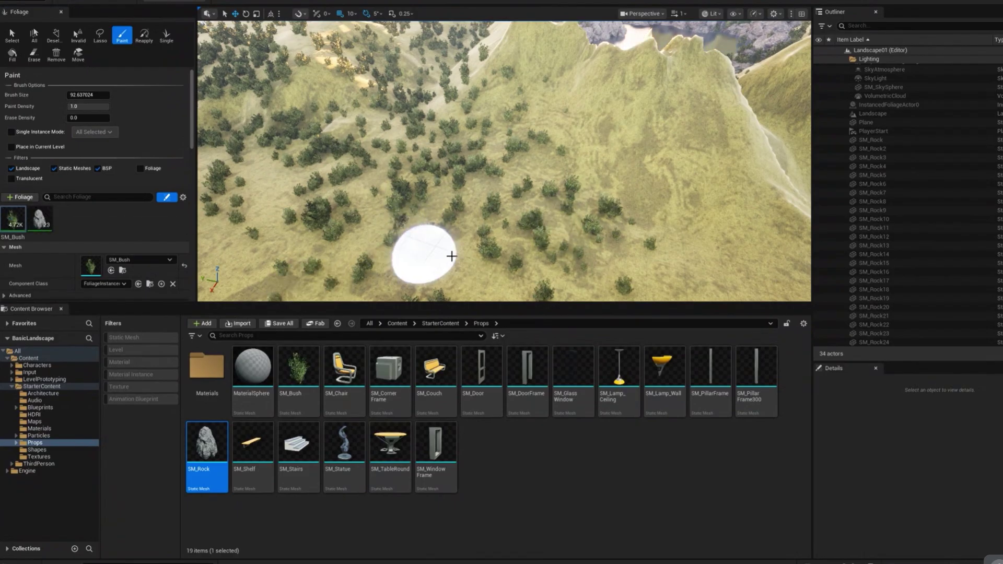
- Test-paint rocks and bushes on the plain, leave only SM_Rock active for painting, and undo the test strokes
left_click_drag(452, 256, 512, 261)
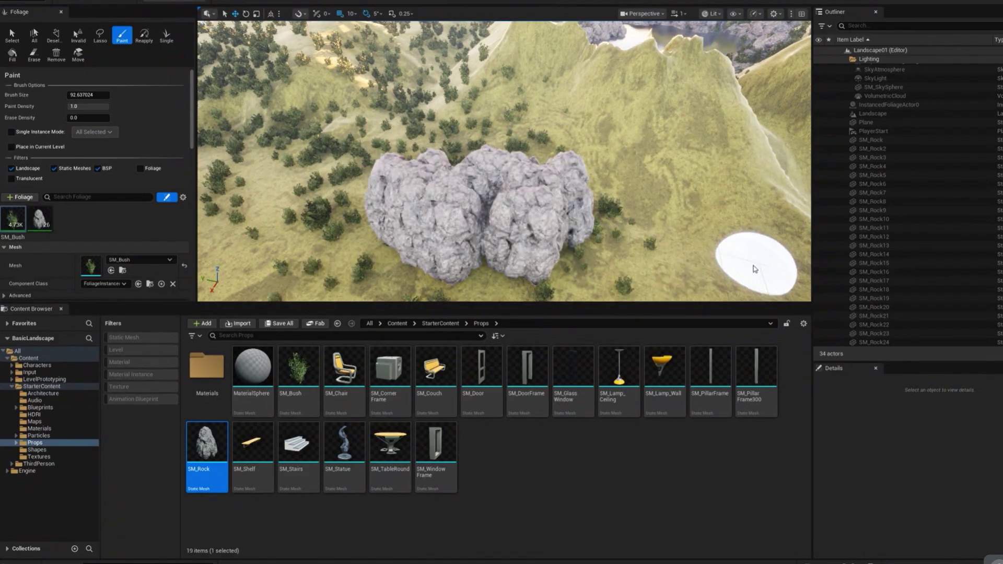
key("ctrl+z")
right_click_drag(523, 211, 482, 186)
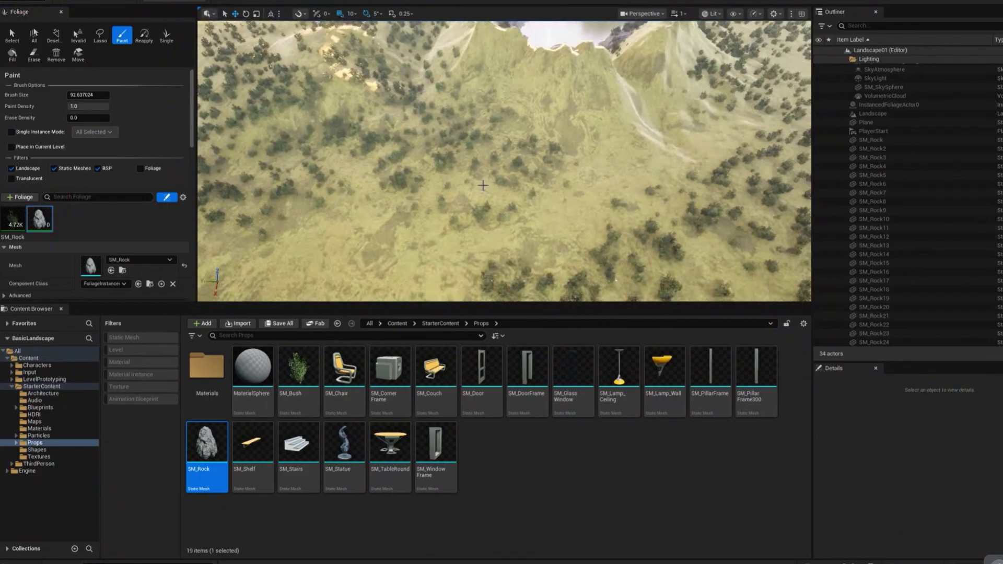
left_click_drag(620, 186, 335, 208)
right_click_drag(366, 214, 368, 246)
key("ctrl+z")
- Try painting SM_Rock foliage around the ramp and the sunlit cliff, undoing the strokes
right_click_drag(660, 213, 651, 203)
right_click_drag(533, 186, 512, 195)
right_click_drag(335, 256, 429, 283)
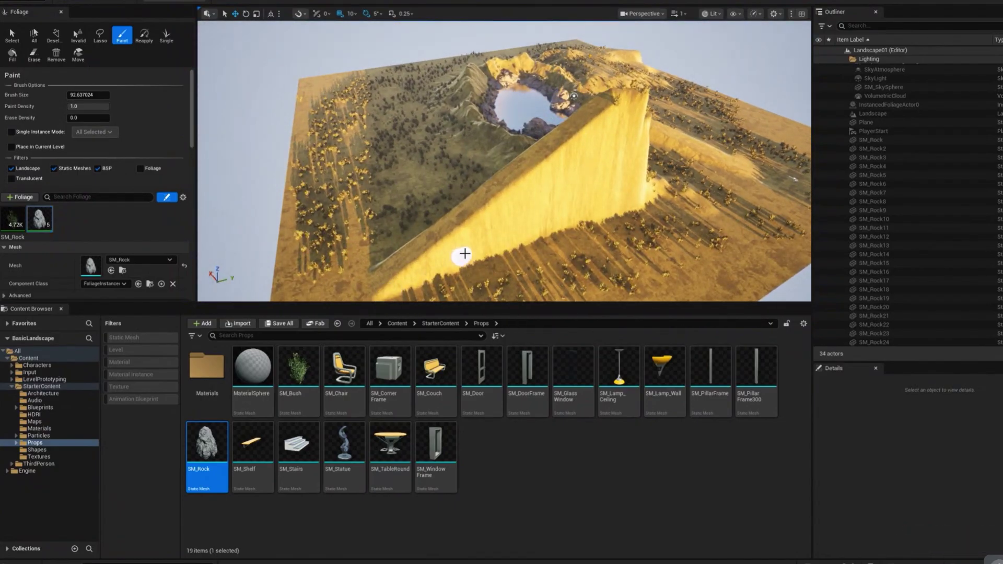
right_click_drag(606, 200, 452, 234)
key("ctrl+z")
left_click_drag(667, 154, 462, 228)
mouse_move(644, 191)
left_mouse_down("alt")
mouse_move(732, 194)
mouse_move(496, 194)
mouse_move(486, 206)
left_mouse_up("alt")
mouse_move(385, 196)
left_mouse_down()
mouse_move(430, 183)
mouse_move(435, 157)
mouse_move(564, 159)
left_mouse_up()
key("w")
right_click_drag(449, 208, 448, 193)
key("ctrl+z")
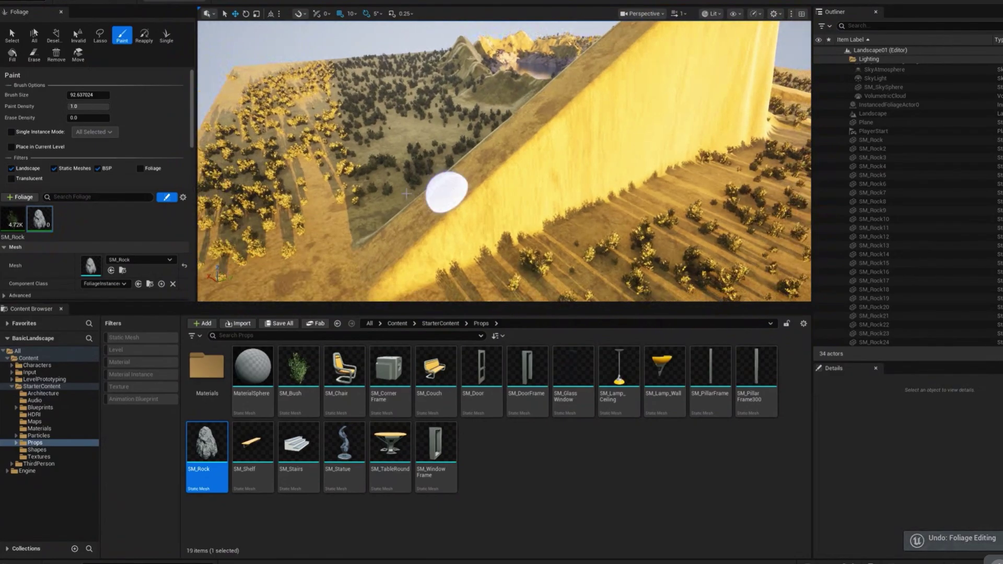
- Set the SM_Rock foliage type's painting density to 20
left_click_drag(192, 134, 192, 169)
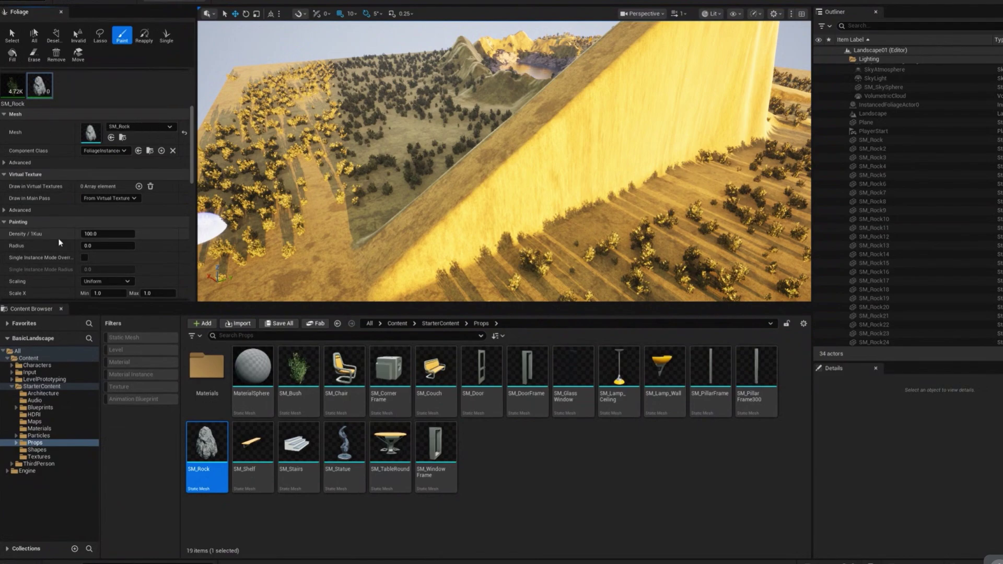
scroll(96, 259, "down", 2)
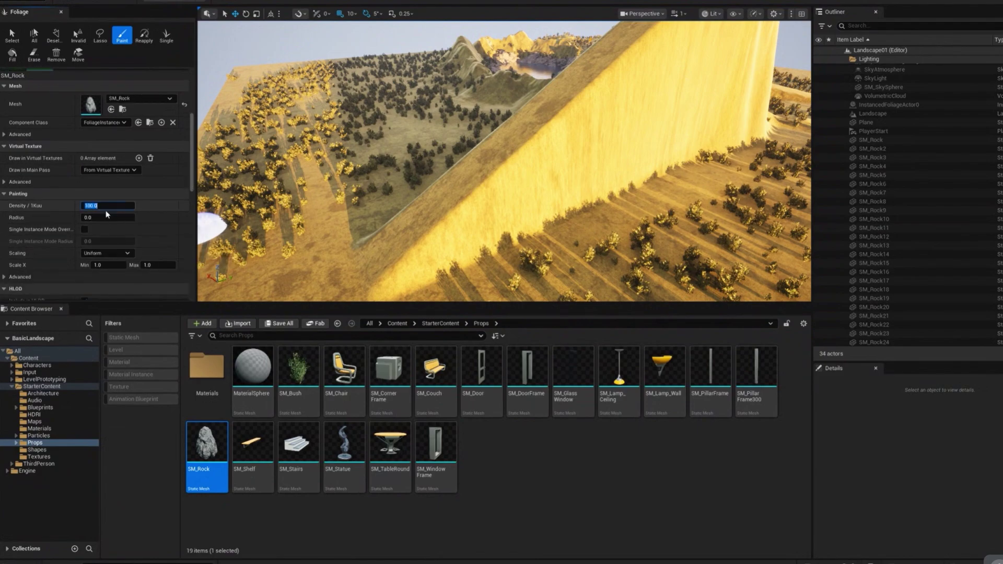
type("0")
key("Return")
scroll(106, 210, "down", 6)
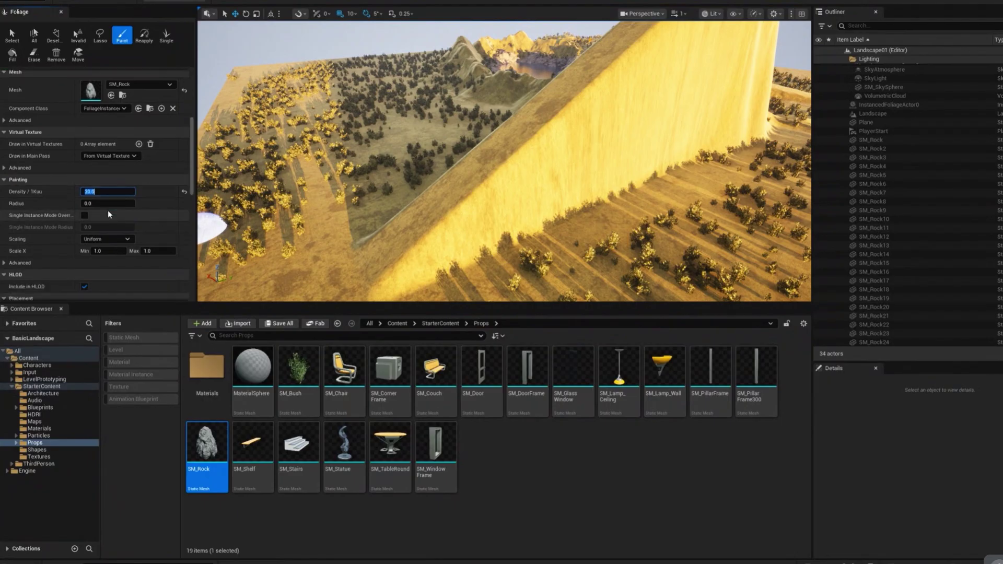
- Set the SM_Rock foliage type's Scale X range to a minimum of 0.2 and a maximum of 0.8
left_click(98, 180)
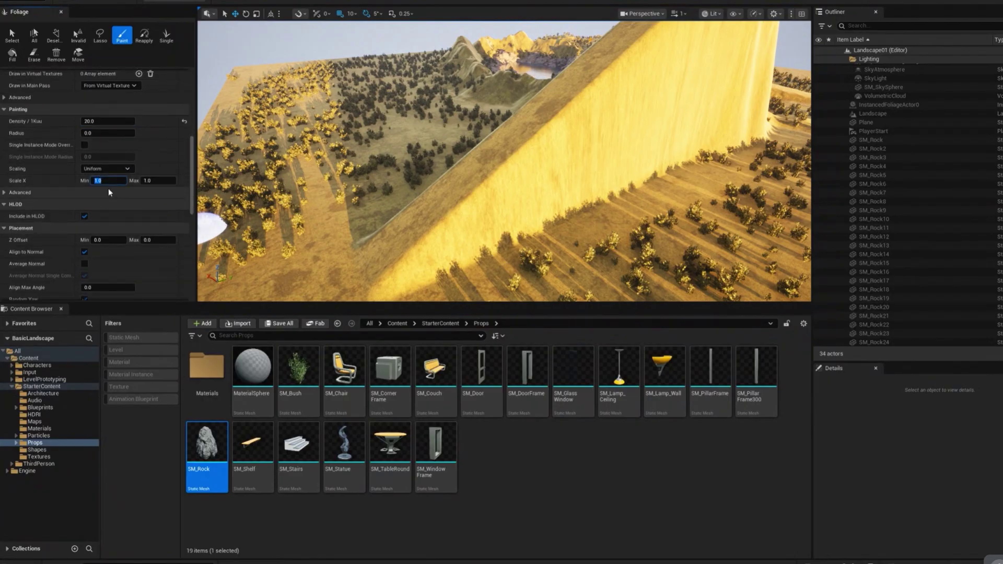
type("0.2")
key("Tab")
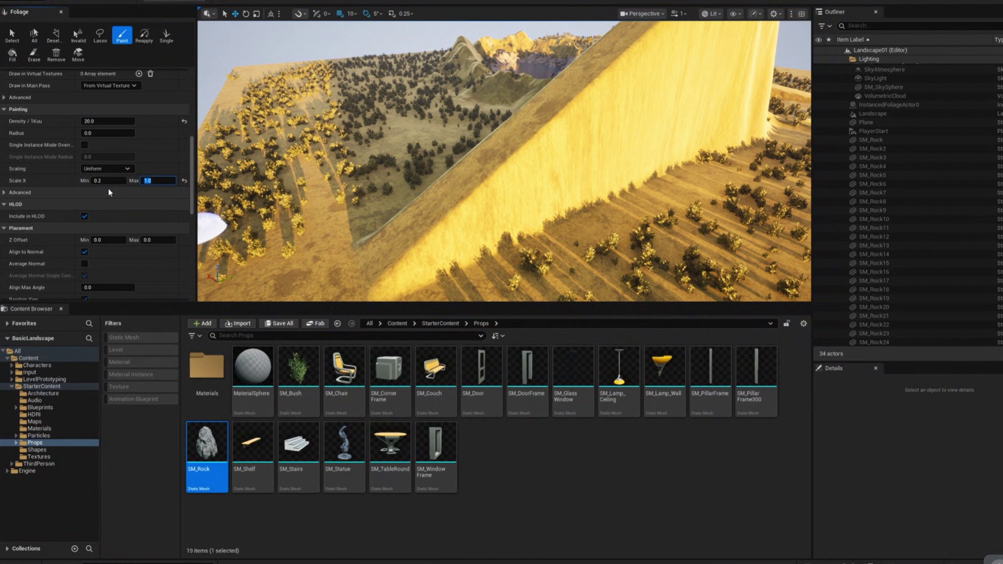
type("0.8")
key("Return")
- Try painting the rescaled rocks over the bush-covered plain beside the crater, and undo the strokes
right_click_drag(432, 208, 402, 233)
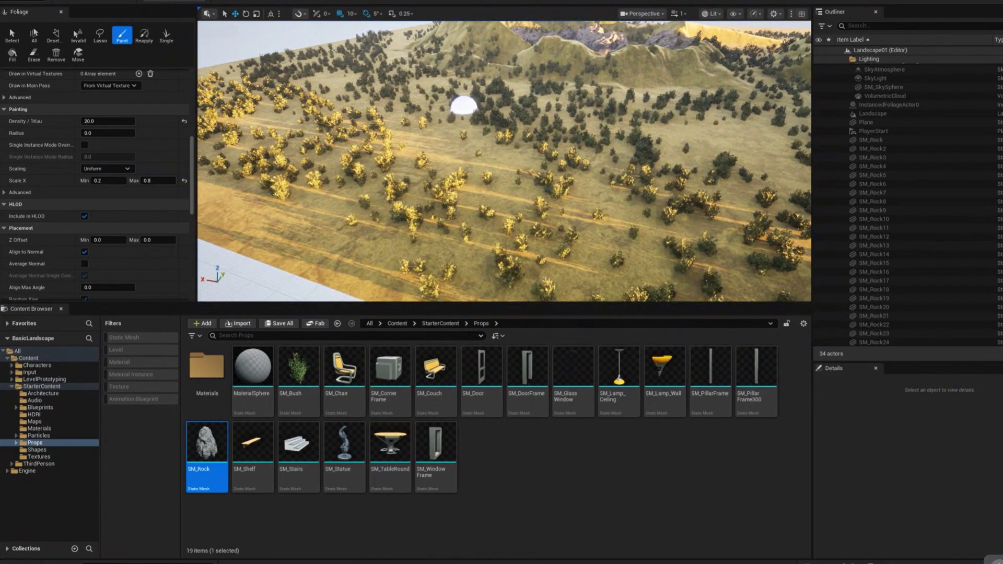
left_click(458, 146)
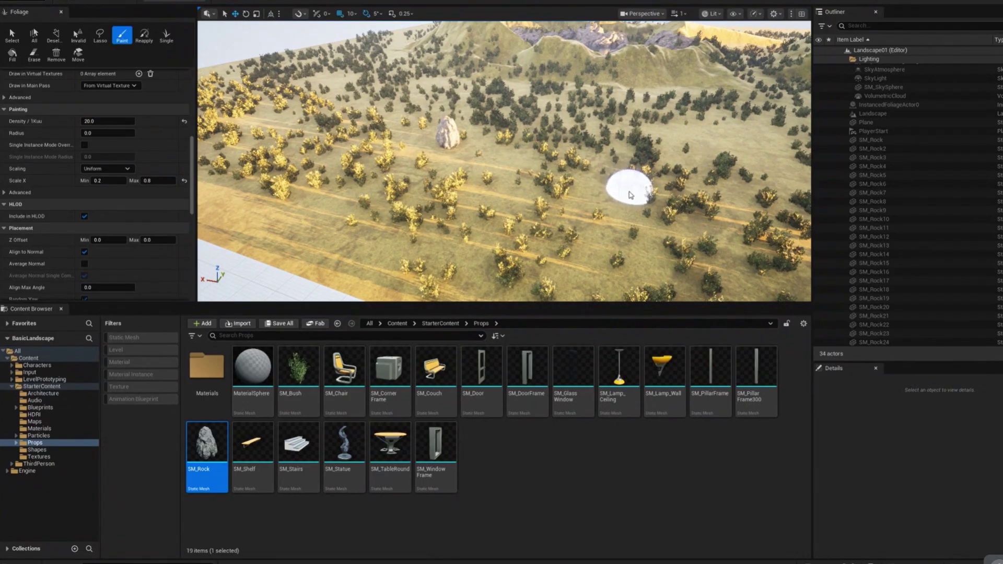
right_click_drag(564, 186, 577, 191)
mouse_move(499, 165)
left_mouse_down()
mouse_move(385, 146)
mouse_move(524, 208)
left_mouse_up()
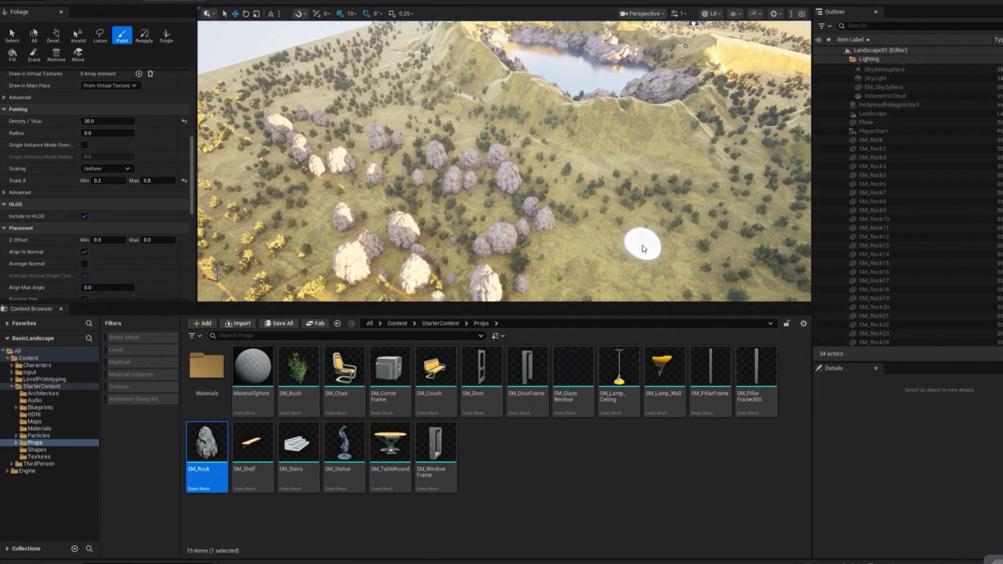
key("ctrl+z")
key("ctrl+z")
- Set the SM_Rock Scale X range to 0.02 minimum and 0.4 maximum, test-paint some rocks, and undo them
left_click(107, 180)
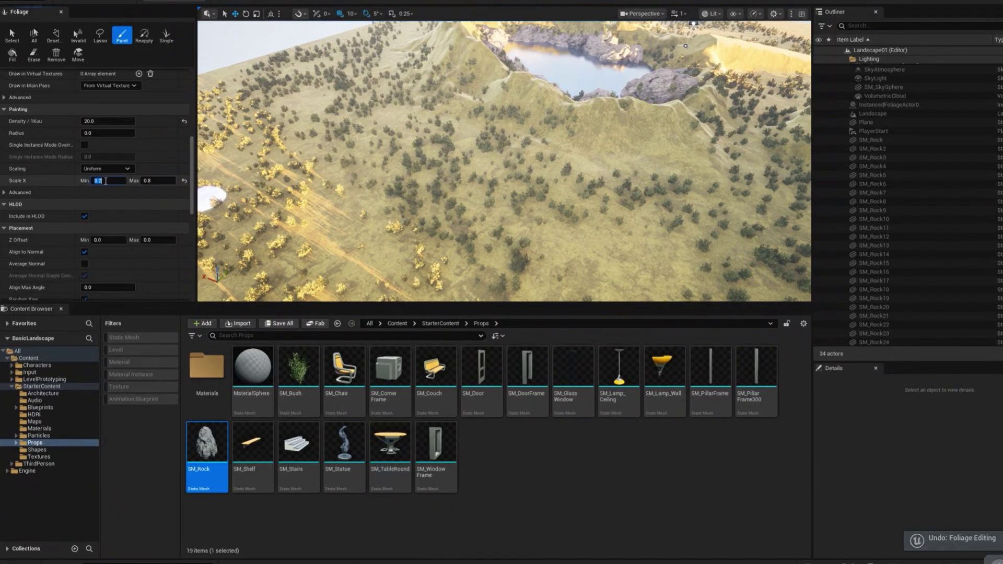
key("BackSpace")
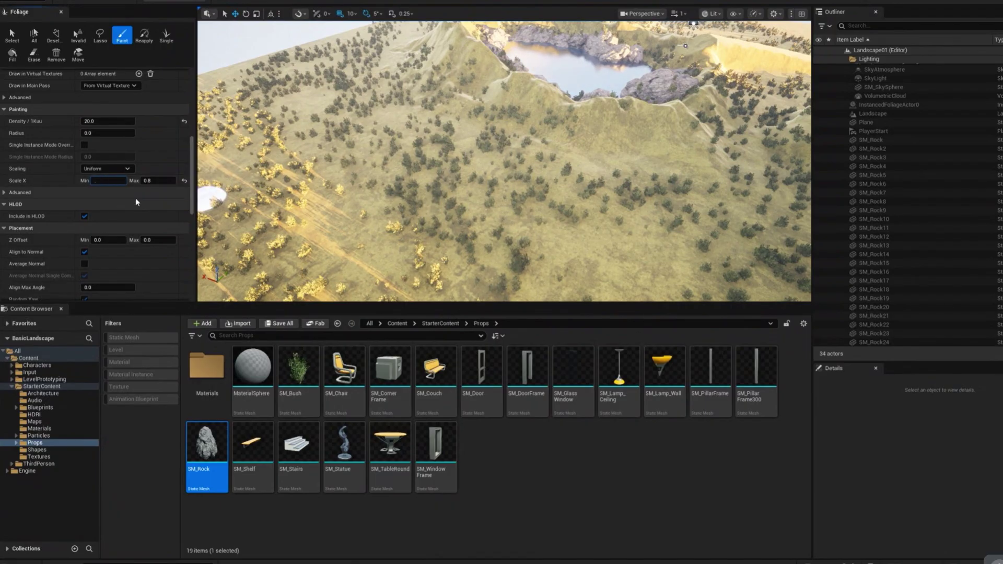
type(".02")
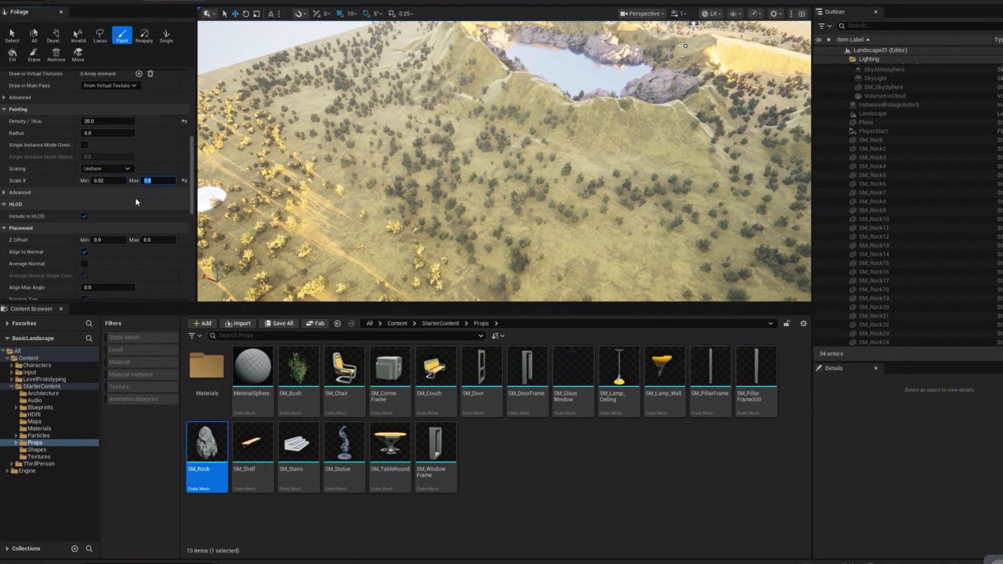
type(".4")
key("Return")
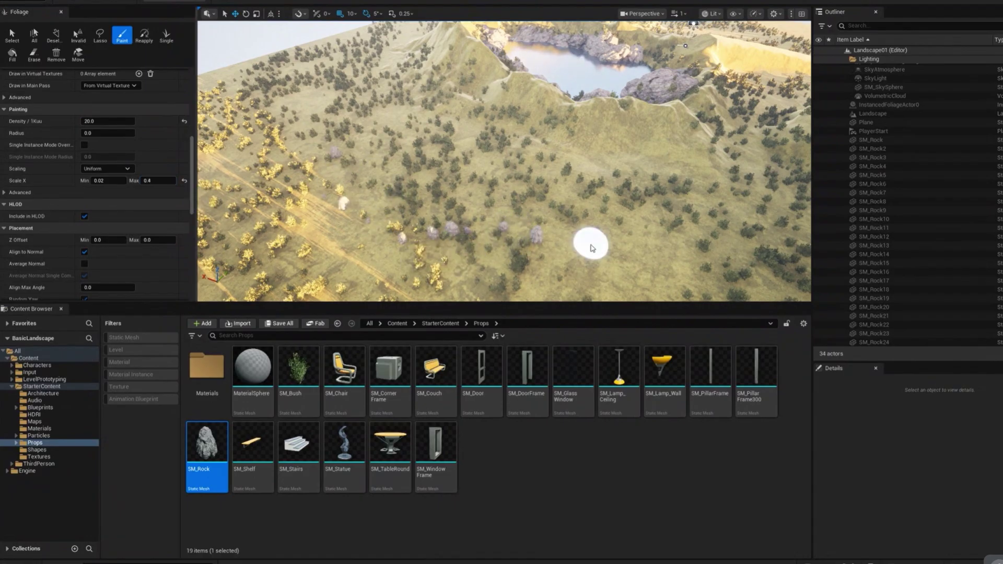
key("ctrl+z")
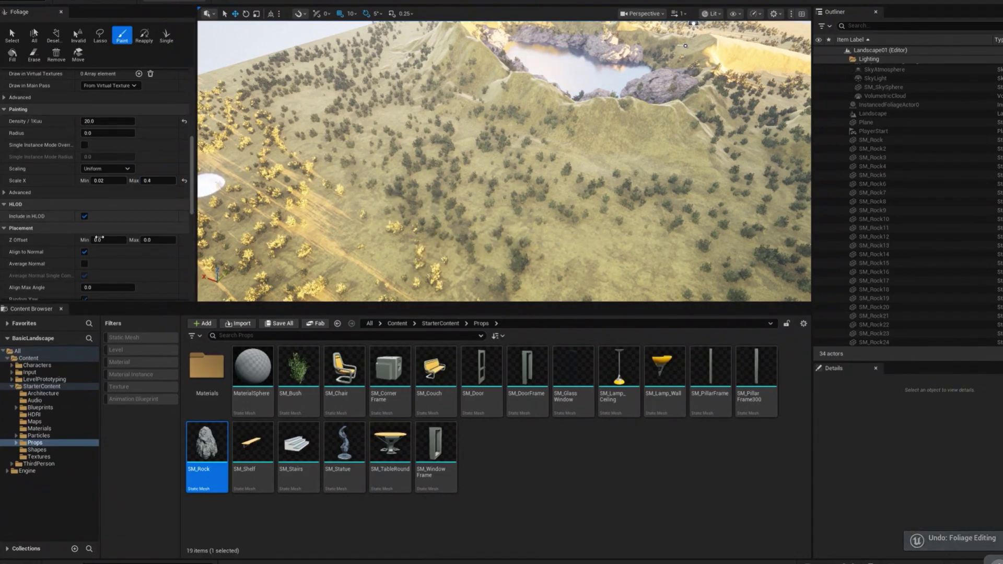
- Enlarge the foliage brush to about 382.22 and paint small rocks across the bush-covered plain beside the crater
scroll(113, 213, "up", 10)
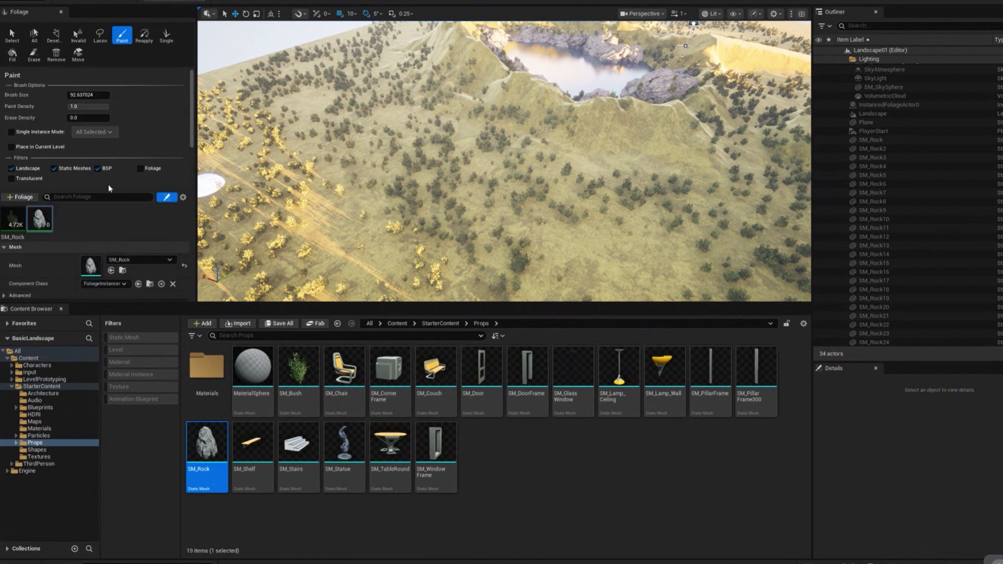
left_click_drag(84, 95, 146, 95)
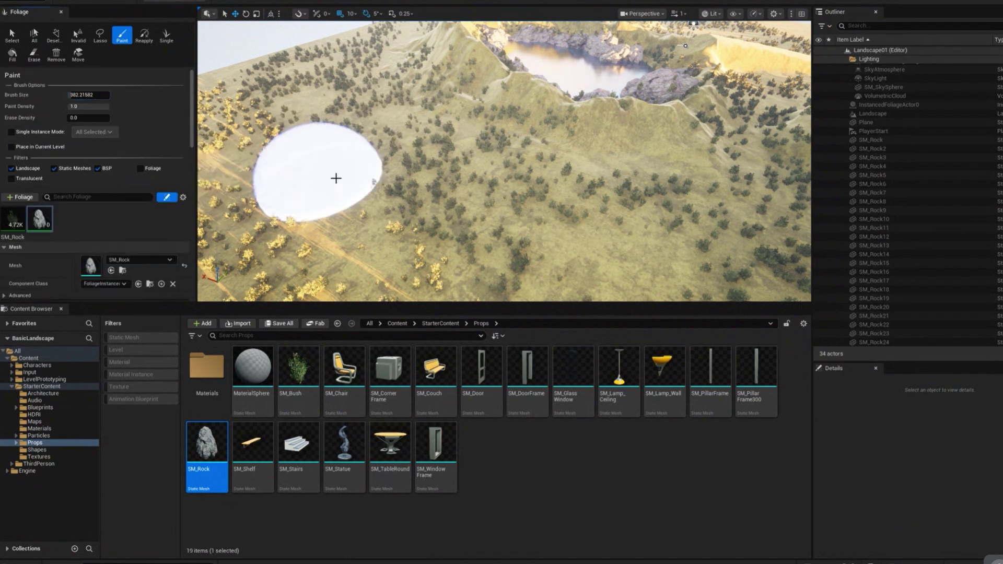
mouse_move(273, 156)
left_mouse_down()
mouse_move(546, 233)
mouse_move(358, 107)
mouse_move(555, 267)
mouse_move(695, 224)
left_mouse_up()
right_click_drag(552, 198, 553, 199)
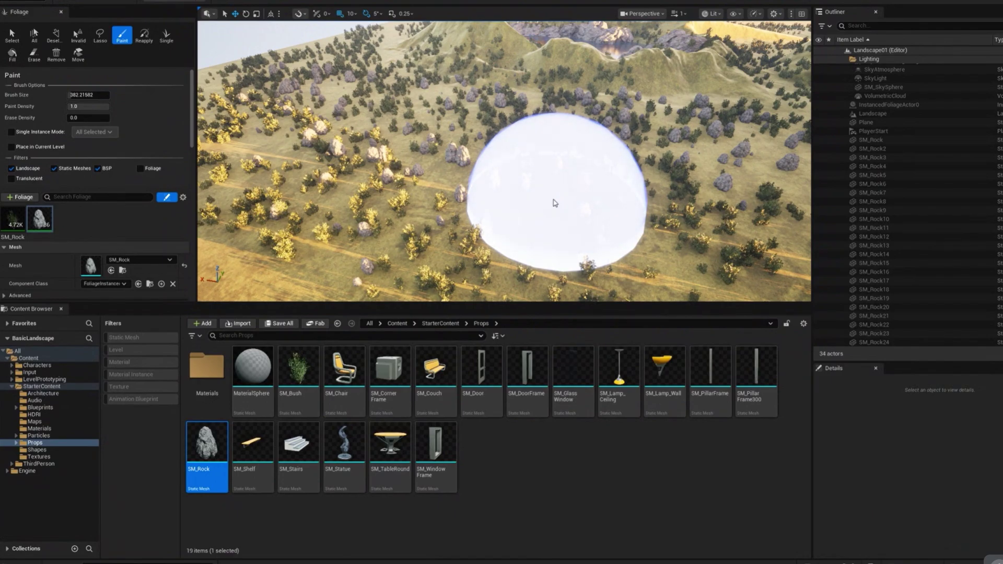
scroll(555, 203, "up", 10)
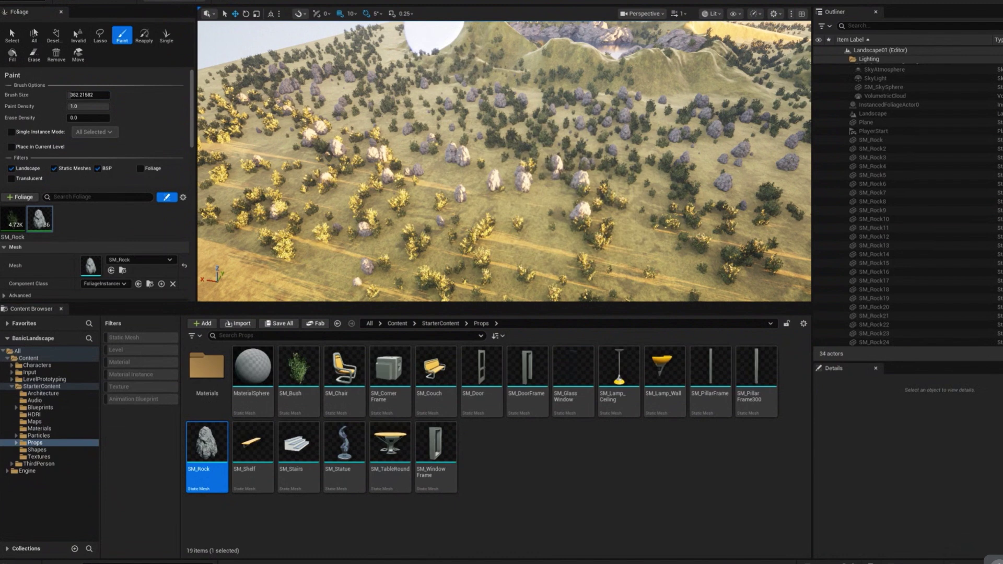
right_click_drag(555, 203, 647, 196)
scroll(647, 196, "up", 12)
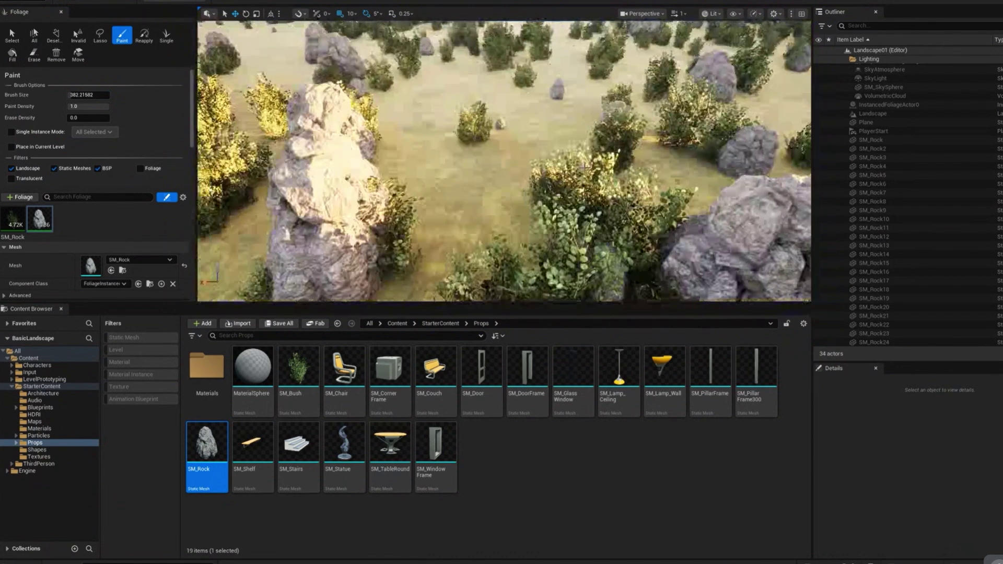
scroll(647, 196, "down", 12)
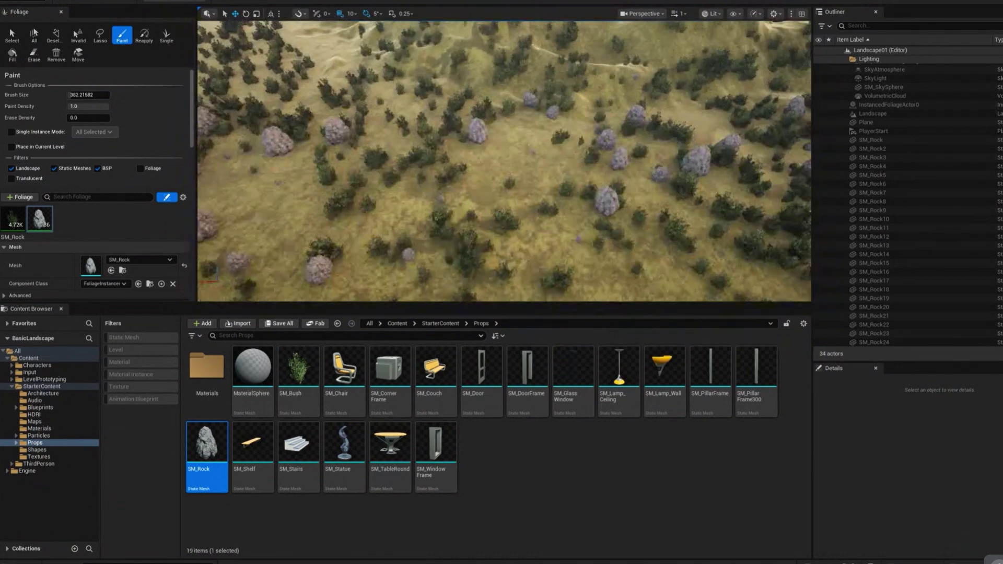
- Switch to Selection mode, select and frame the painted foliage actor, and enlarge the viewport by shrinking the Content Browser
right_click_drag(544, 156, 562, 136)
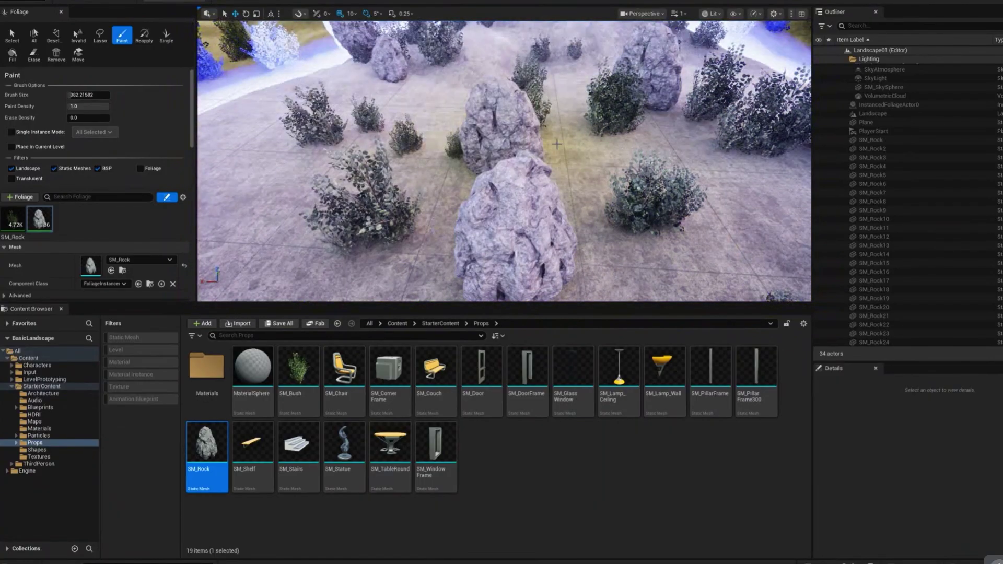
left_click(23, 1)
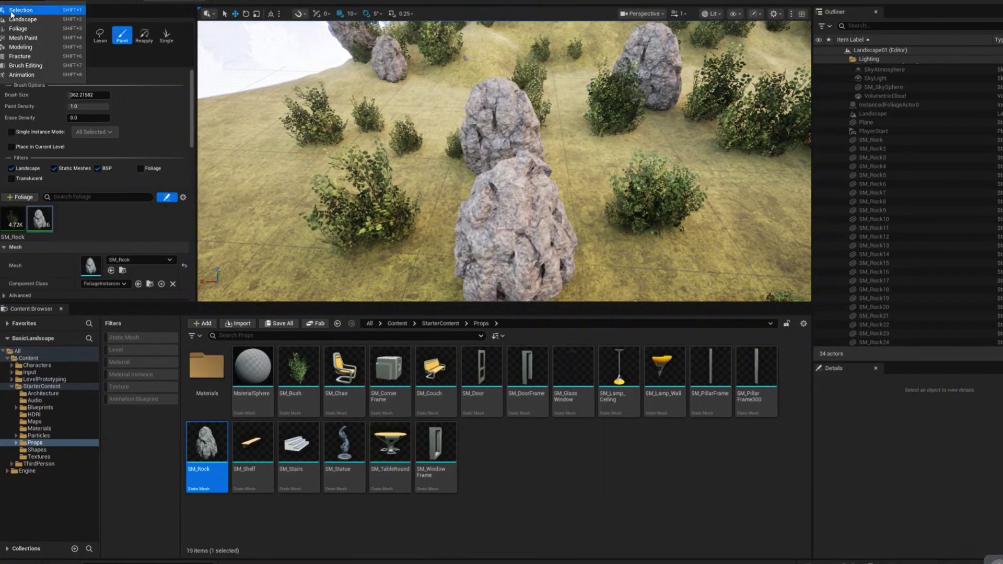
left_click(13, 11)
left_click(224, 214)
key("f")
left_click_drag(225, 214, 167, 243, "alt")
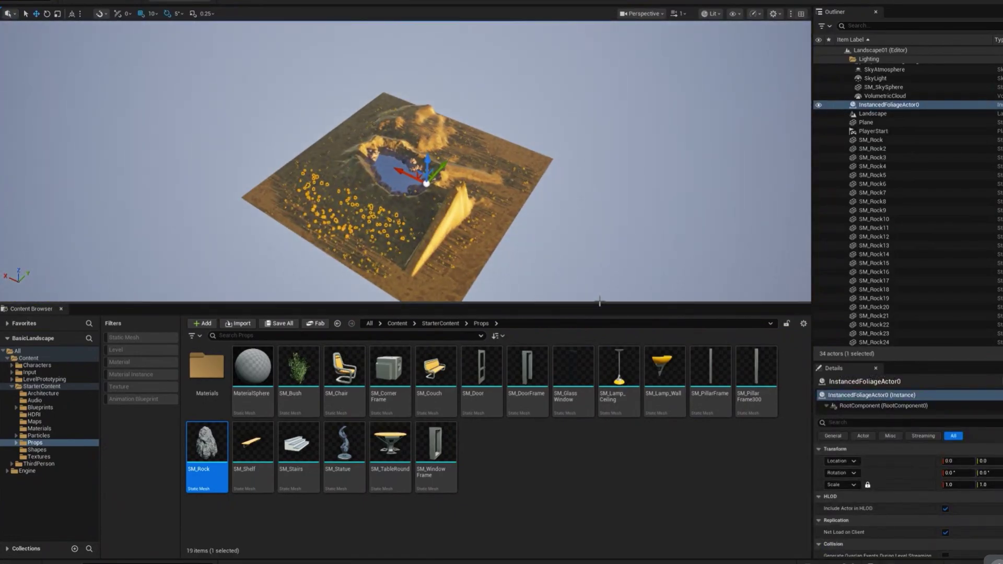
left_click_drag(599, 302, 643, 408)
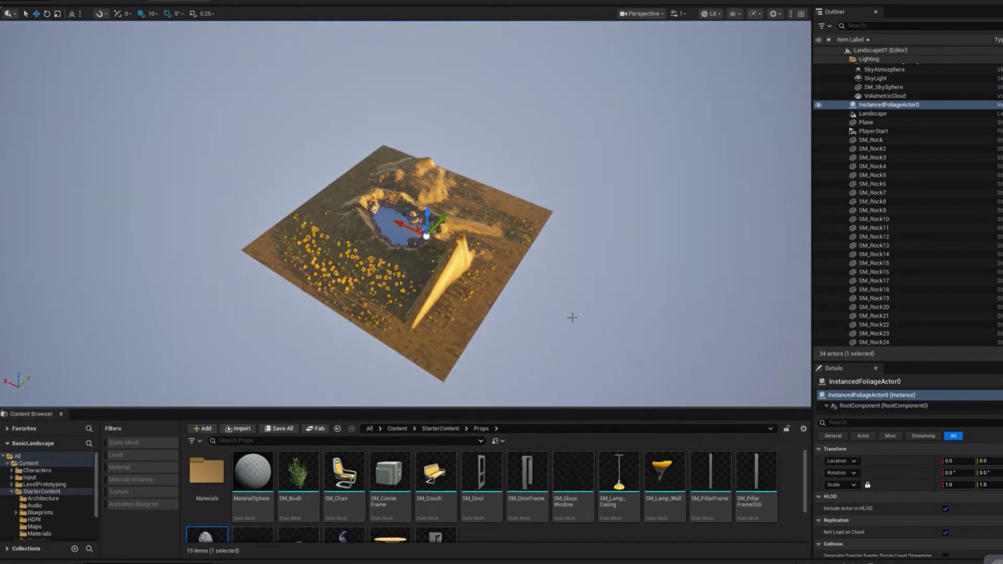
left_click_drag(573, 318, 731, 272, "alt")
scroll(572, 318, "up", 4)
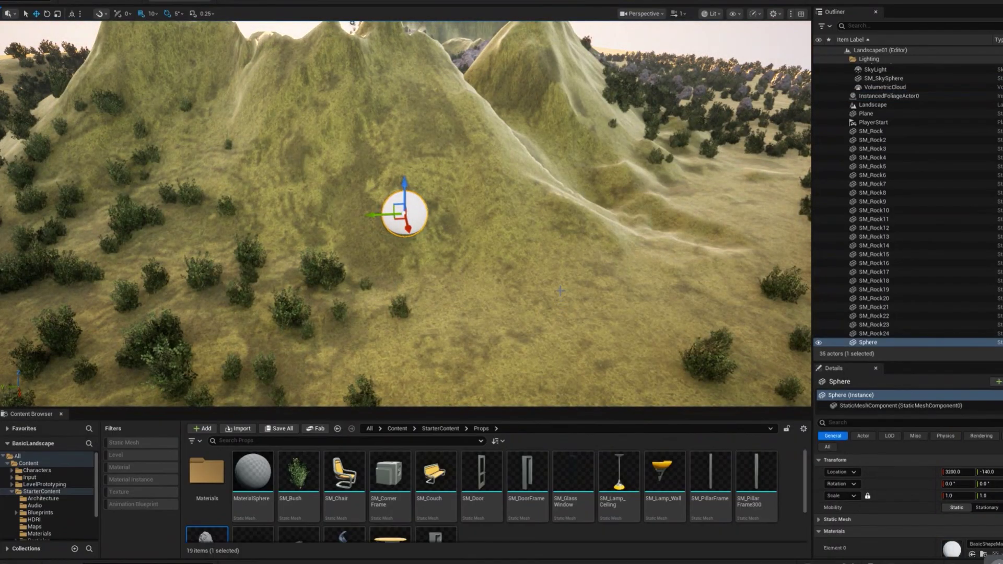
- Try moving and enlarging the test sphere at the foot of the mountain, and delete it
left_click(390, 206)
left_click(403, 210)
left_click_drag(402, 212, 638, 249)
key("r")
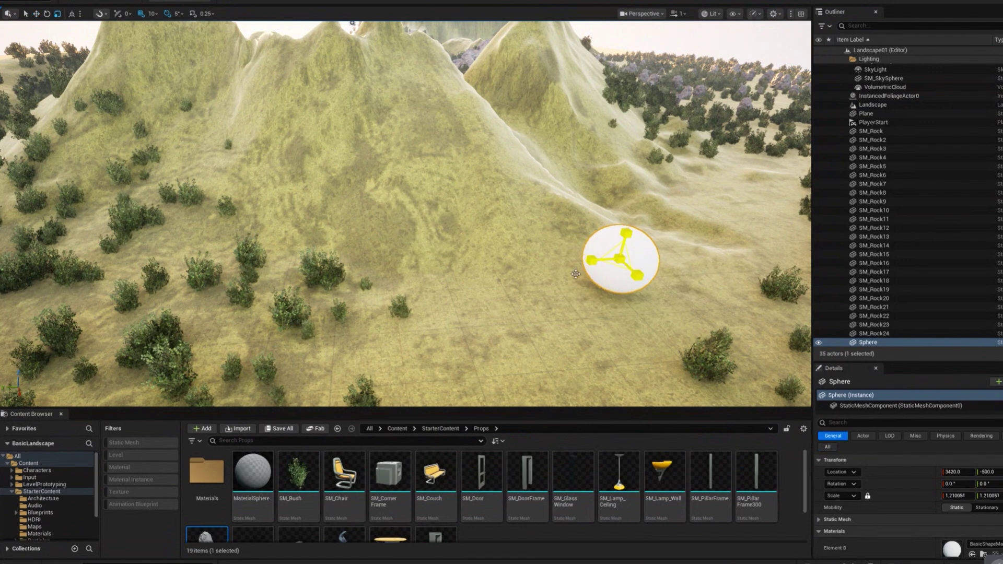
key("ctrl+z")
key("Delete")
- Try moving the painted bushes and rocks by selecting them on the hillside, and undo the move
mouse_move(560, 284)
right_mouse_down()
mouse_move(554, 293)
mouse_move(571, 294)
mouse_move(548, 290)
right_mouse_up()
right_click_drag(397, 268, 398, 278)
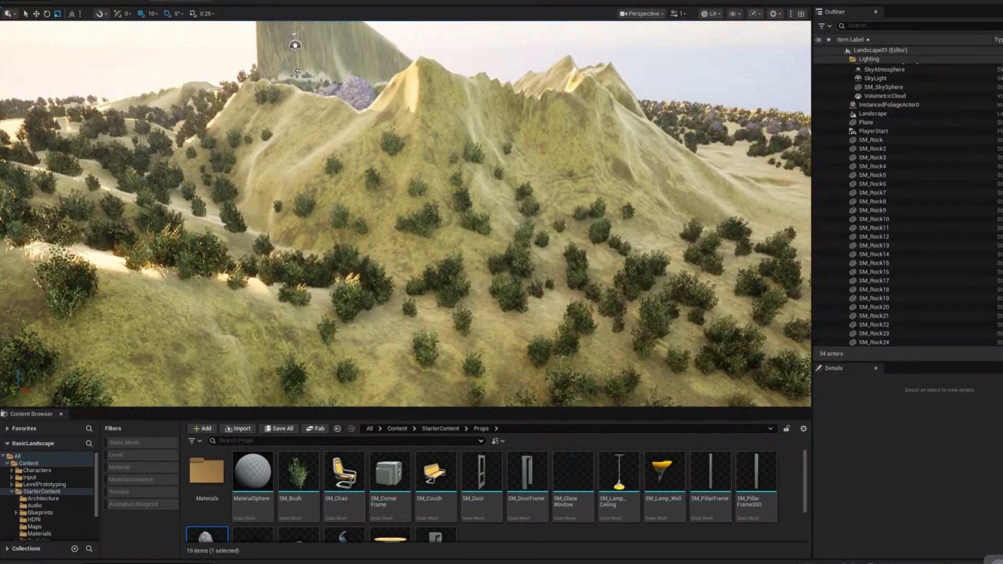
left_click(345, 290)
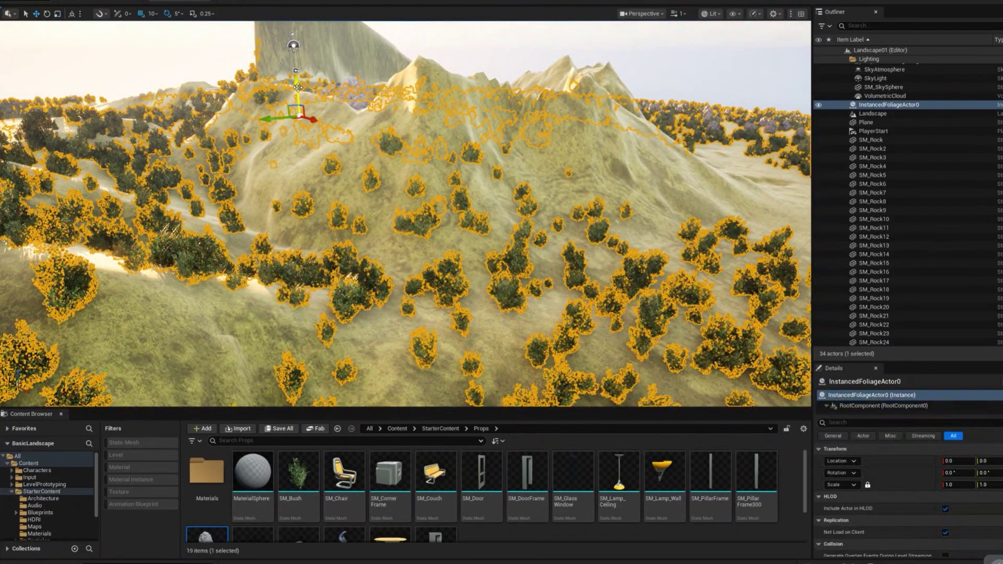
key("ctrl+z")
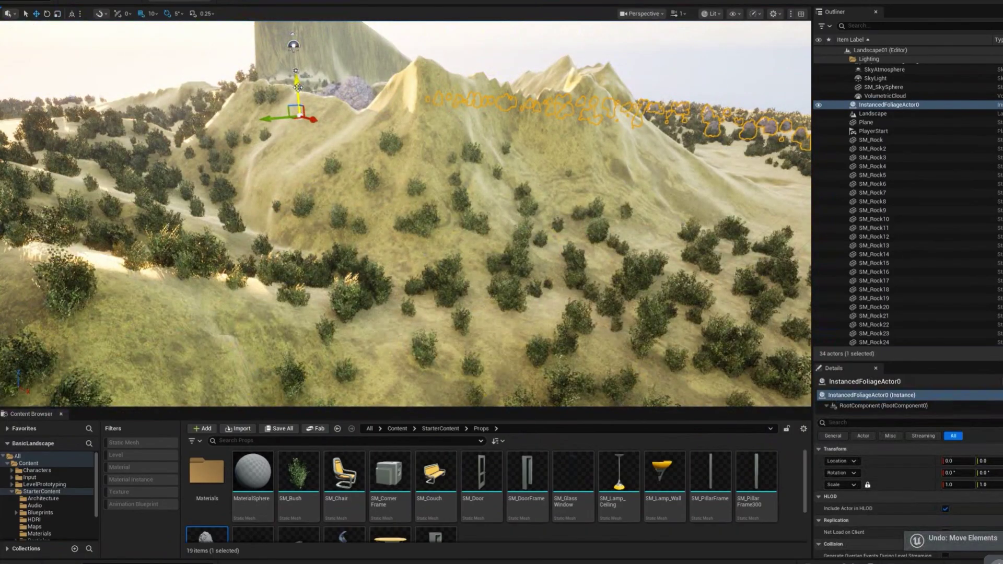
- Try moving the individually placed rock SM_Rock21 on the lake shore, and undo the move
right_click_drag(387, 140, 408, 196)
key("w")
key("s")
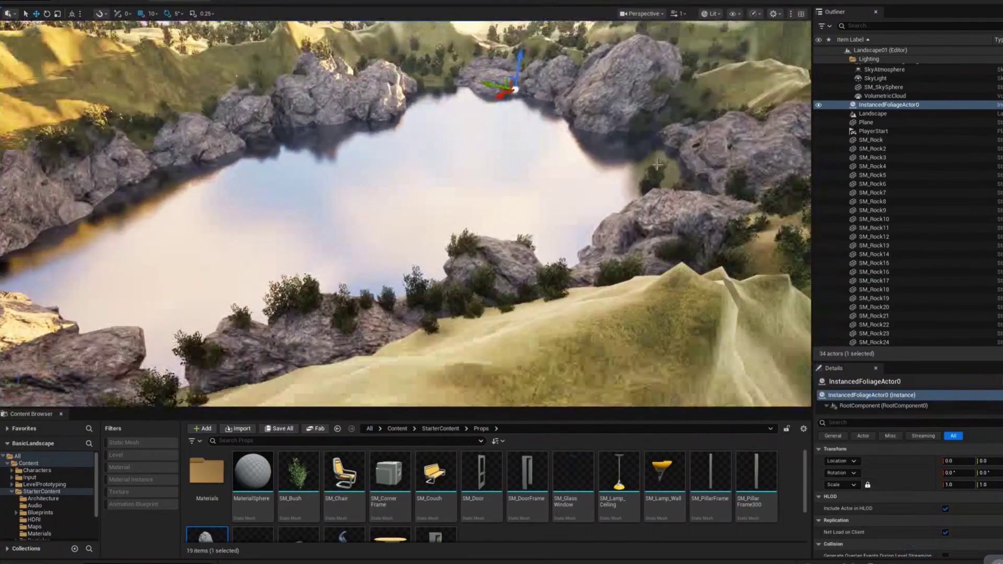
key("w")
right_click_drag(587, 206, 575, 144)
right_click_drag(395, 136, 396, 146)
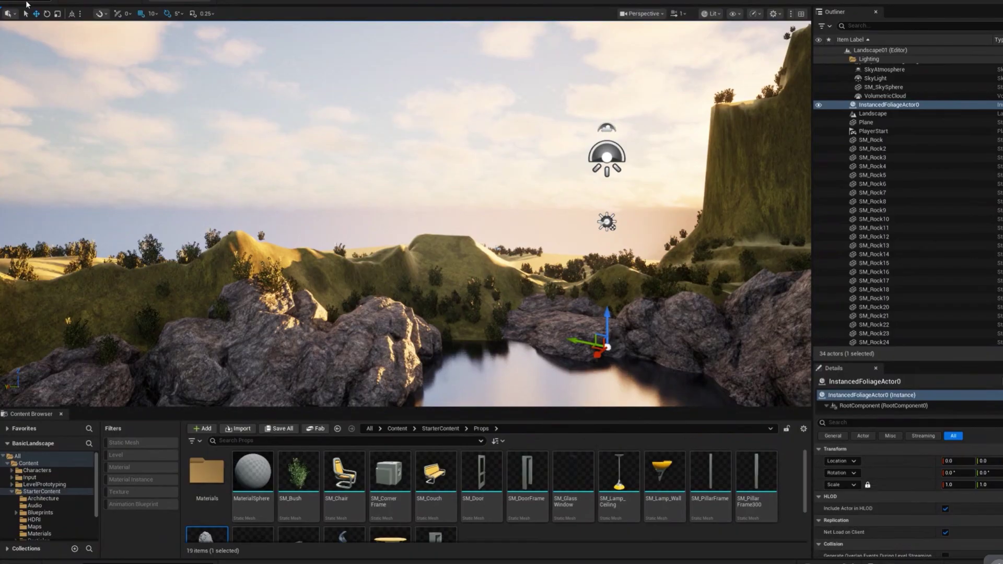
mouse_move(222, 263)
right_mouse_down()
mouse_move(245, 285)
mouse_move(222, 263)
right_mouse_up()
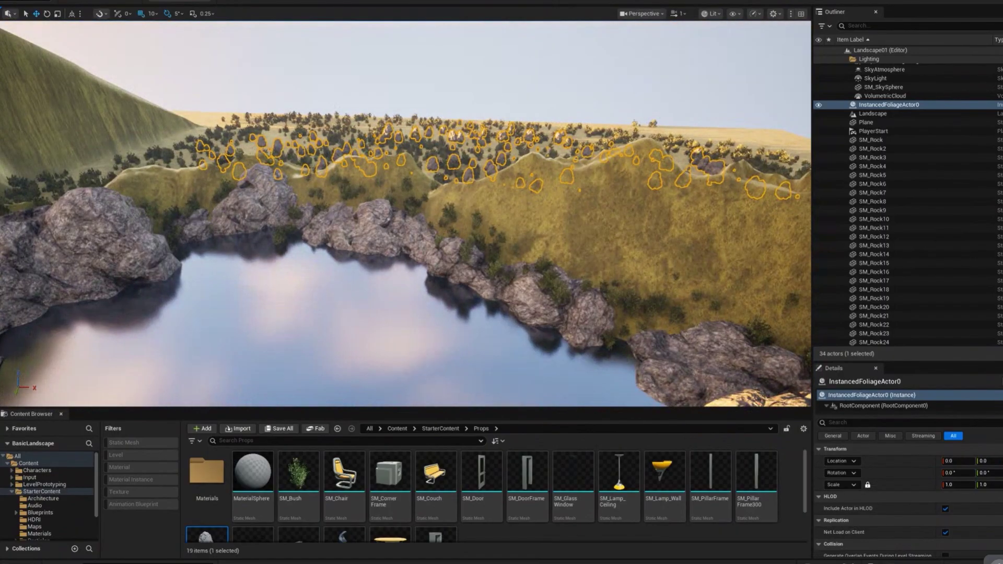
left_click(448, 276)
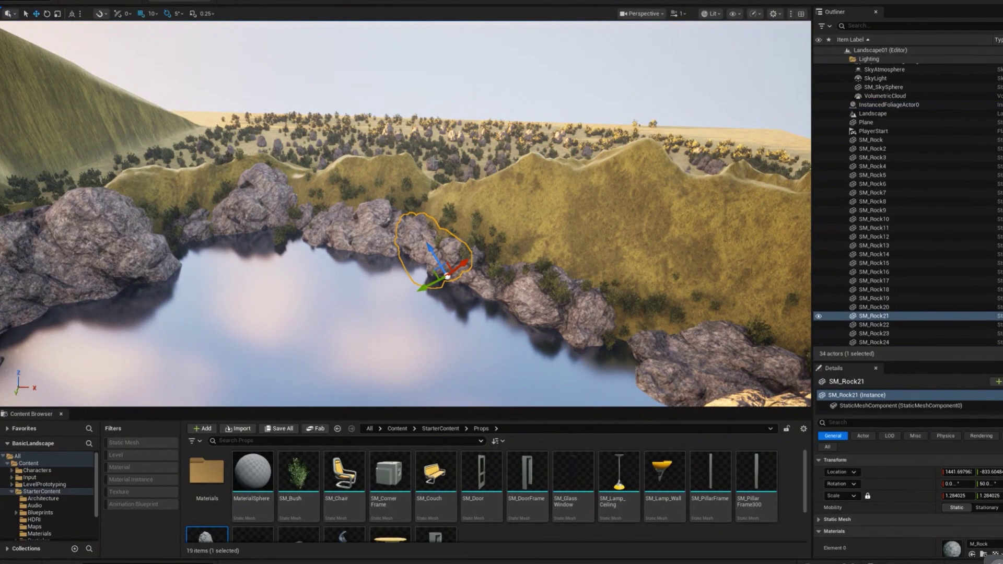
right_click_drag(447, 275, 447, 292)
left_click_drag(392, 243, 369, 210)
key("ctrl+z")
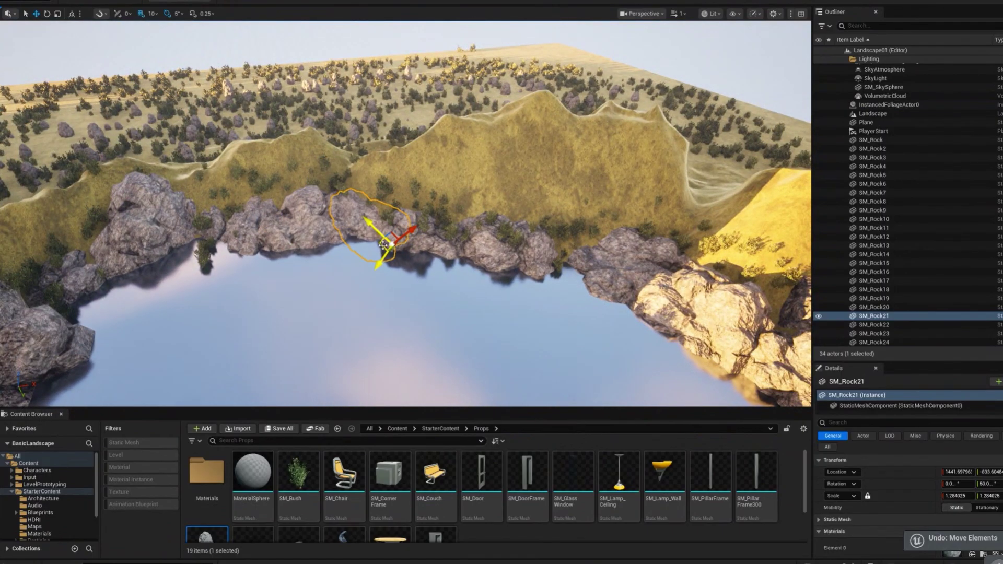
- Select InstancedFoliageActor0 and enlarge the Details panel to examine its foliage mesh components beside the painted rocks and bushes
right_click_drag(383, 245, 390, 263)
left_click(39, 104)
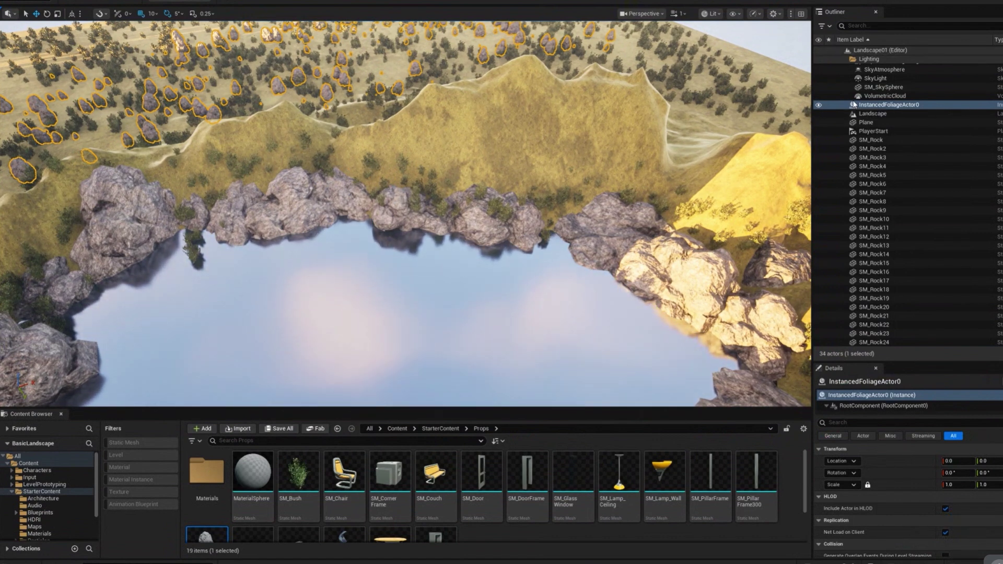
double_click(889, 105)
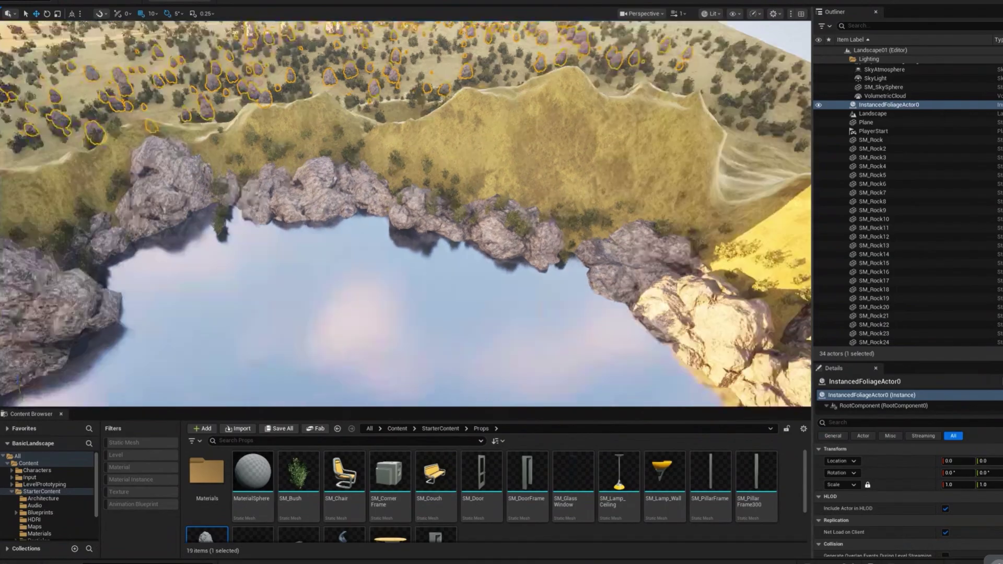
key("w")
right_click_drag(471, 180, 516, 191)
left_click_drag(876, 361, 898, 254)
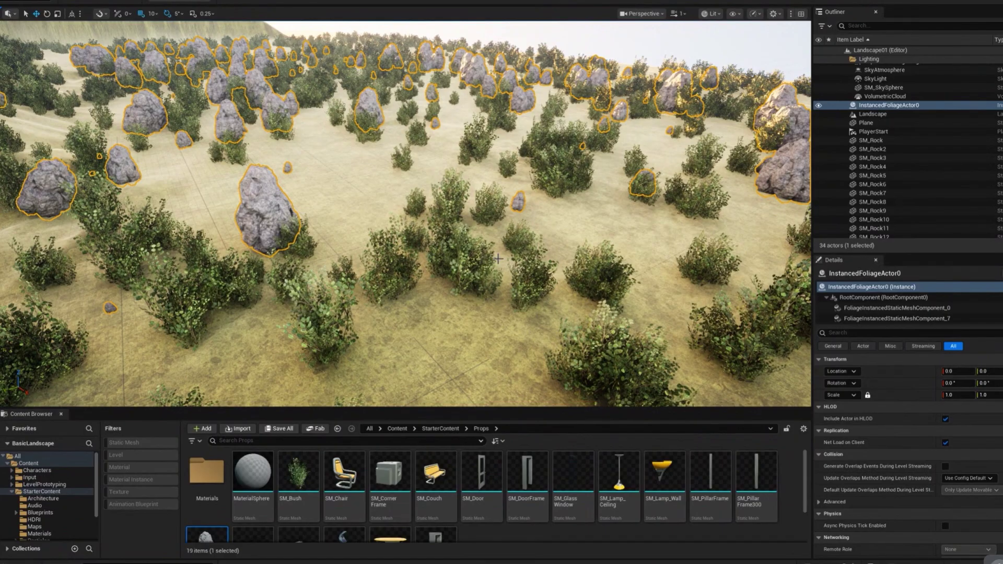
scroll(959, 443, "down", 7)
scroll(959, 443, "up", 7)
- Try deleting InstancedFoliageActor0 with all its painted foliage, and undo the deletion
right_click_drag(611, 230, 562, 235)
key("f")
left_click_drag(596, 226, 507, 175, "alt")
scroll(315, 204, "up", 5)
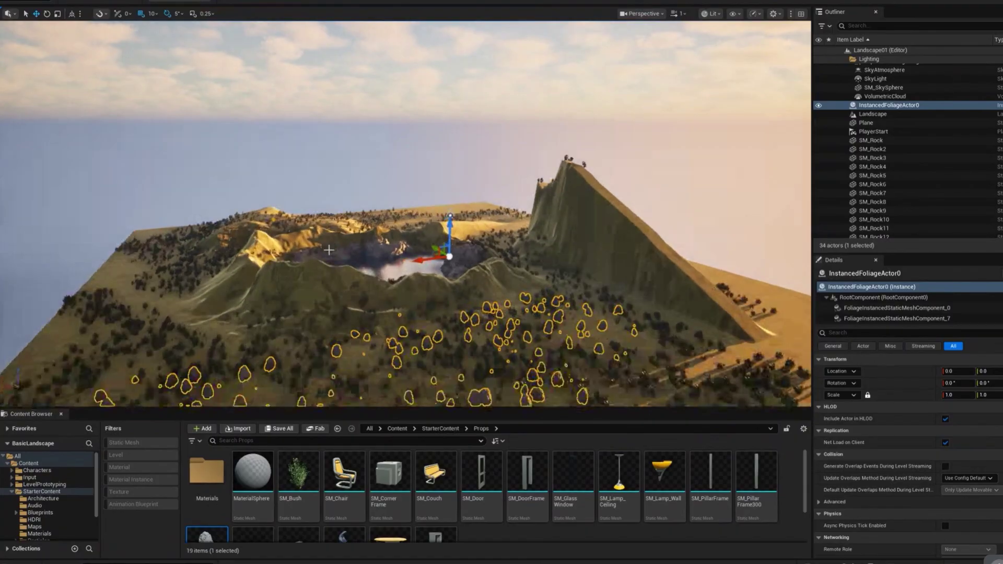
key("w")
right_click_drag(315, 203, 314, 230)
right_click_drag(232, 63, 232, 63)
key("d")
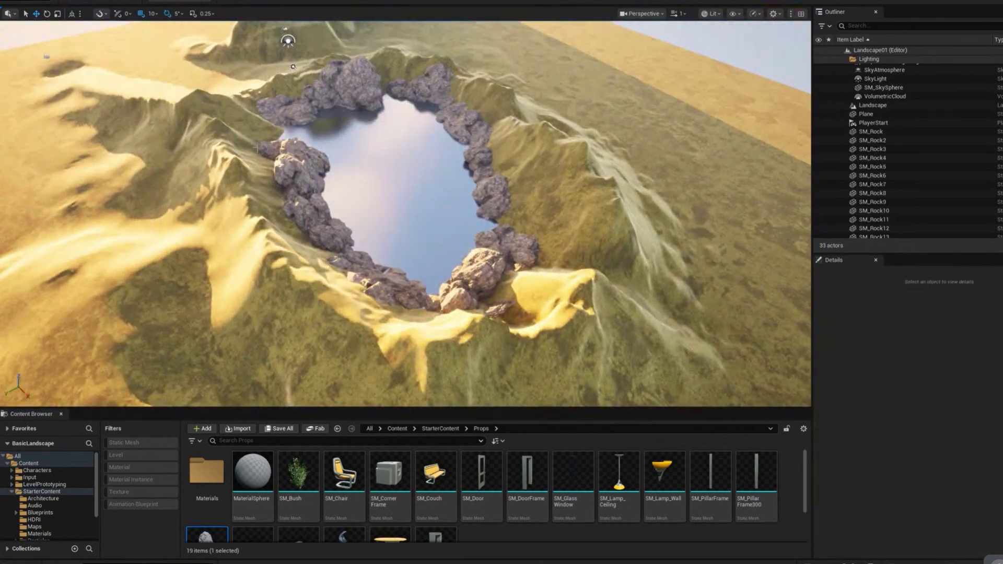
key("ctrl+z")
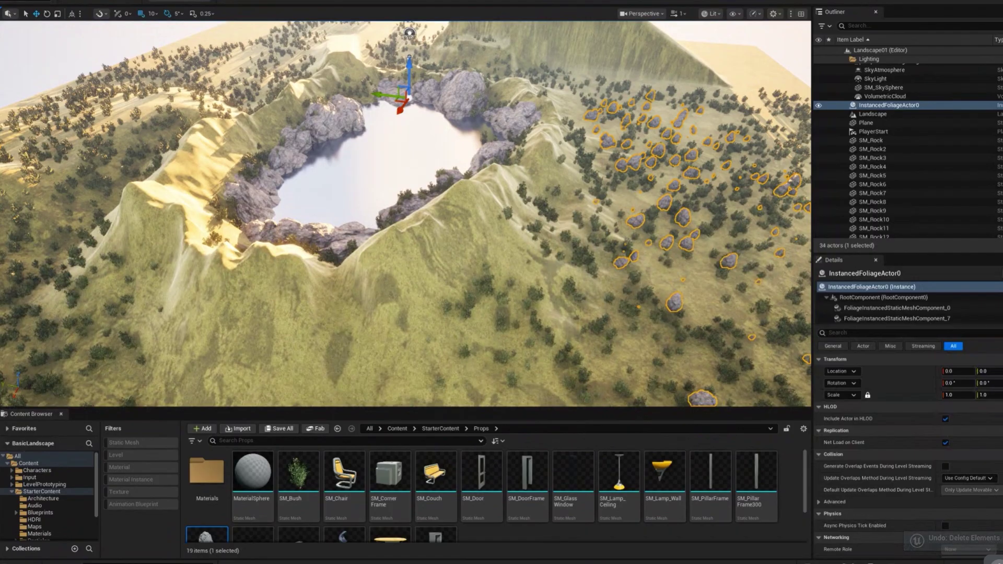
- Return to Foliage mode with SM_Rock selected and erase its painted instances from the plain beside the crater
left_click(11, 13)
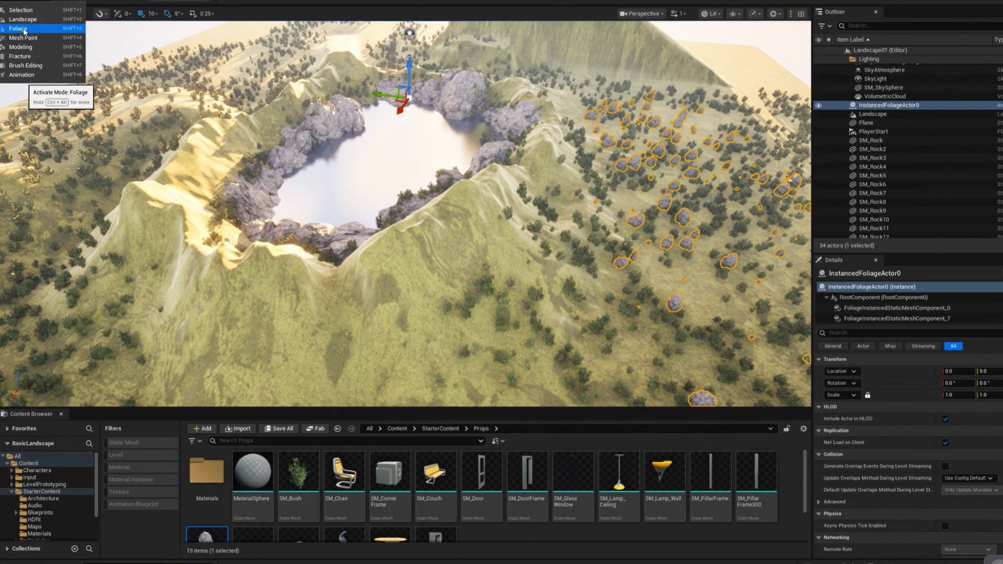
left_click(18, 28)
left_click(41, 224)
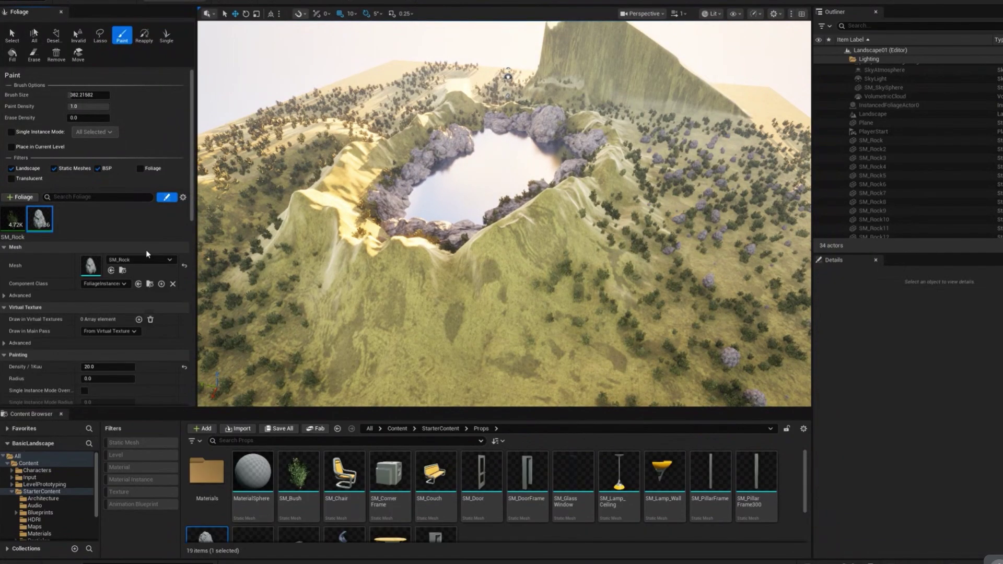
mouse_move(755, 281)
right_mouse_down()
mouse_move(616, 255)
mouse_move(610, 201)
mouse_move(617, 212)
right_mouse_up()
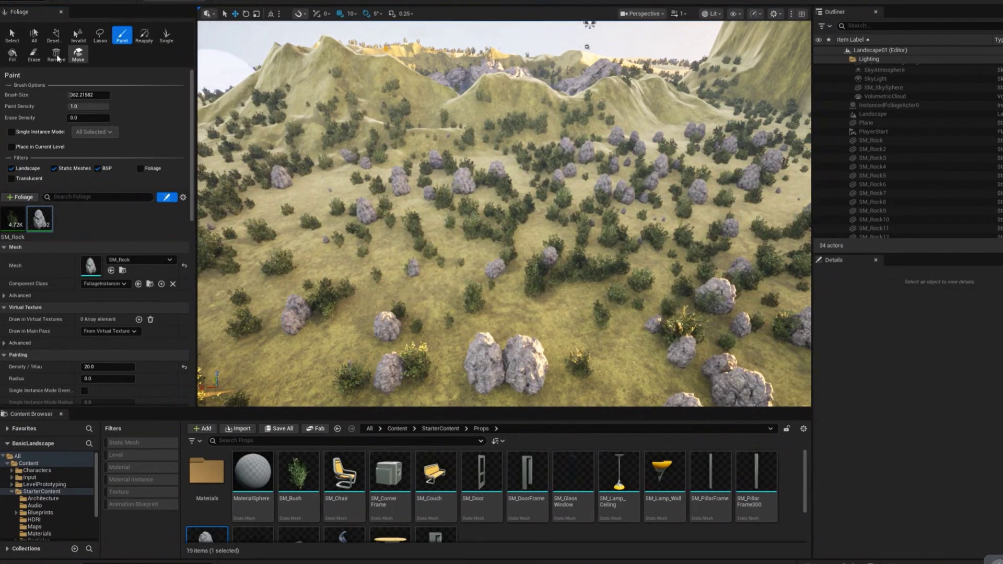
left_click(32, 54)
mouse_move(324, 146)
left_mouse_down()
mouse_move(778, 312)
mouse_move(495, 103)
mouse_move(453, 374)
mouse_move(636, 282)
left_mouse_up()
right_click_drag(635, 282, 732, 272)
key("w")
key("s")
left_click(616, 293)
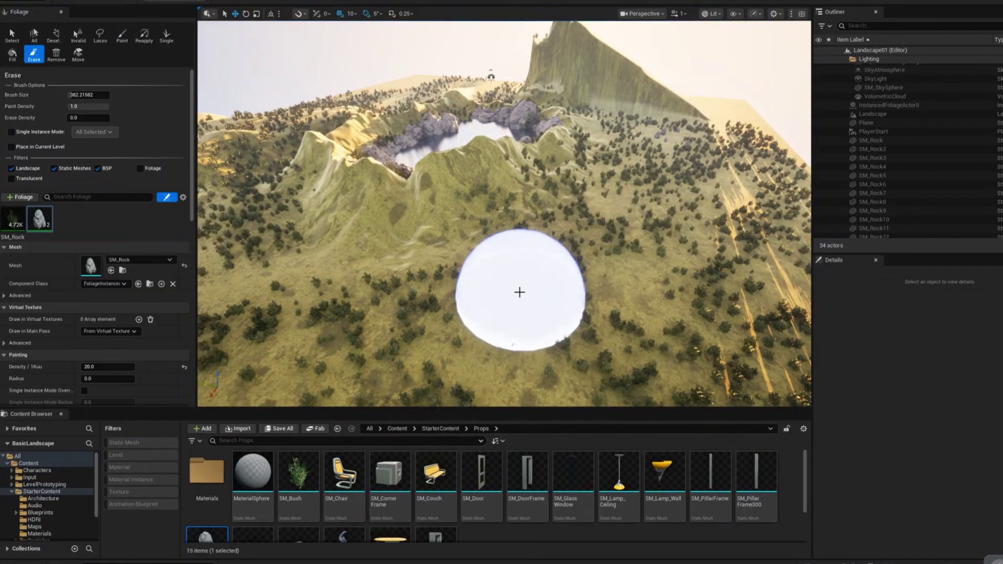
- Reduce the erase brush to about 196.21 and erase the remaining painted rocks near the steep ridge
key("a")
right_click_drag(650, 356, 747, 348)
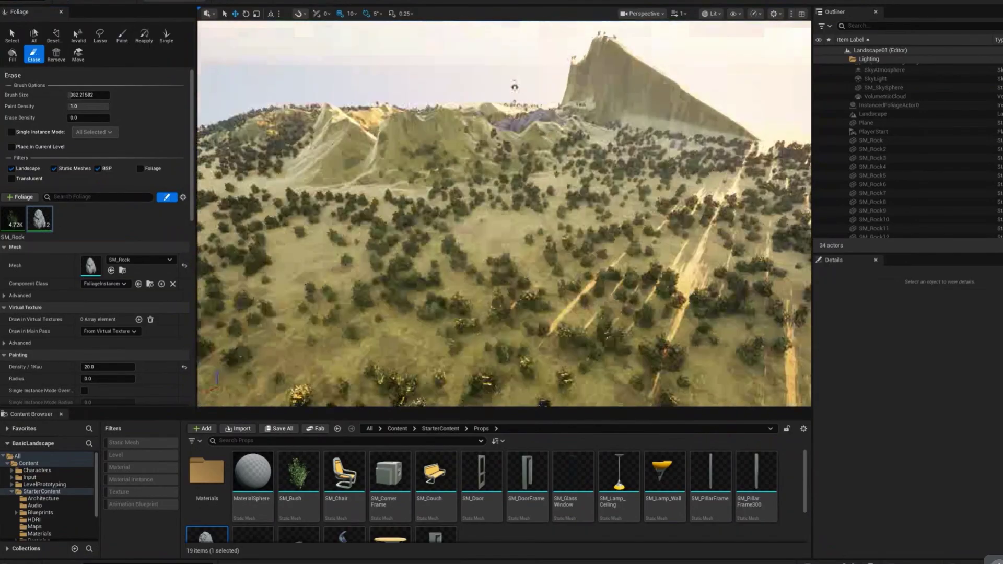
key("w")
right_click_drag(747, 348, 764, 362)
key("s")
key("w")
key("e")
right_click_drag(608, 295, 608, 295)
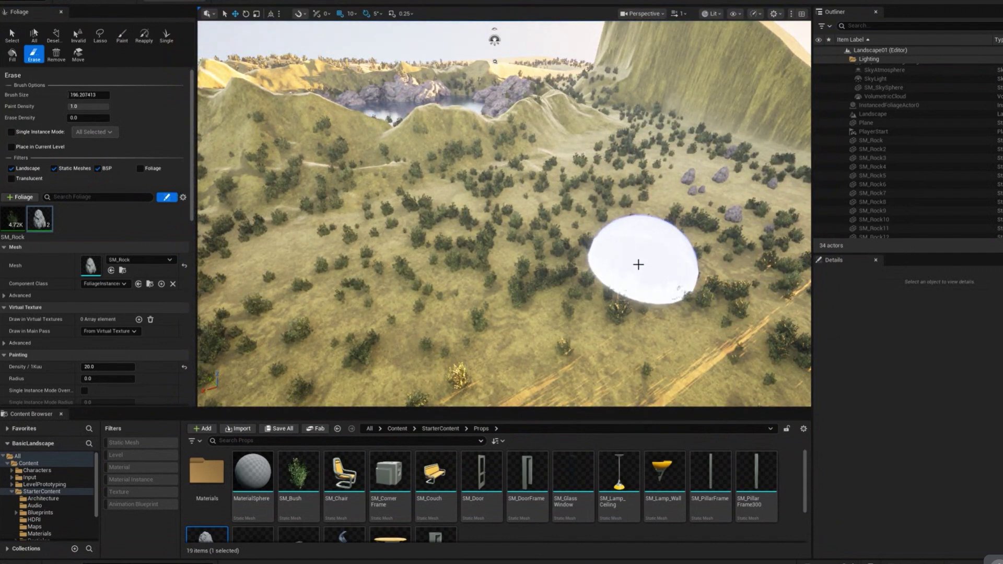
key("w")
mouse_move(615, 295)
right_mouse_down()
mouse_move(658, 303)
mouse_move(653, 318)
right_mouse_up()
left_click_drag(615, 295, 501, 273)
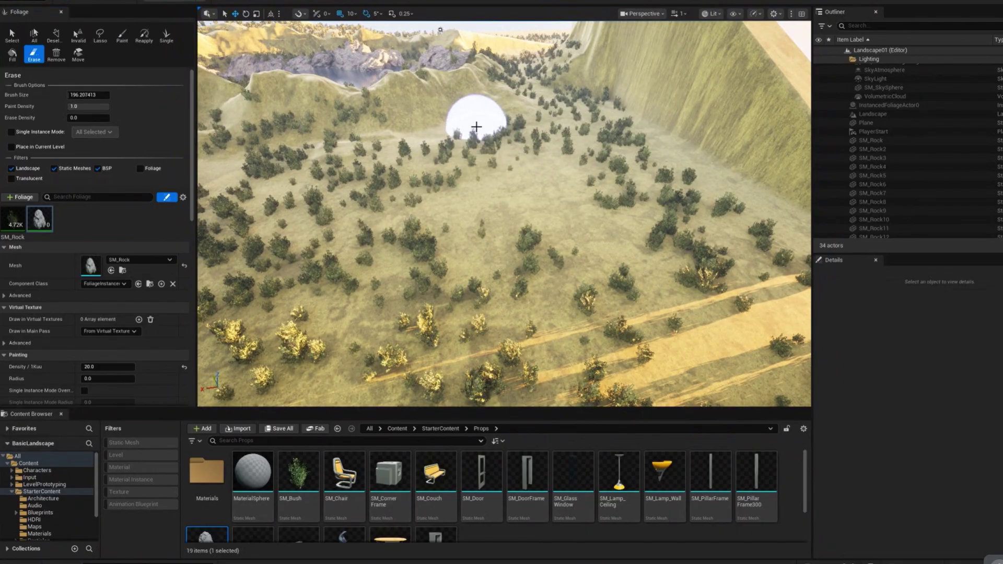
mouse_move(600, 199)
right_mouse_down()
mouse_move(570, 196)
mouse_move(627, 189)
mouse_move(504, 201)
right_mouse_up()
mouse_move(572, 173)
right_mouse_down()
mouse_move(485, 168)
mouse_move(572, 170)
mouse_move(554, 177)
mouse_move(580, 185)
mouse_move(528, 186)
mouse_move(474, 43)
right_mouse_up()
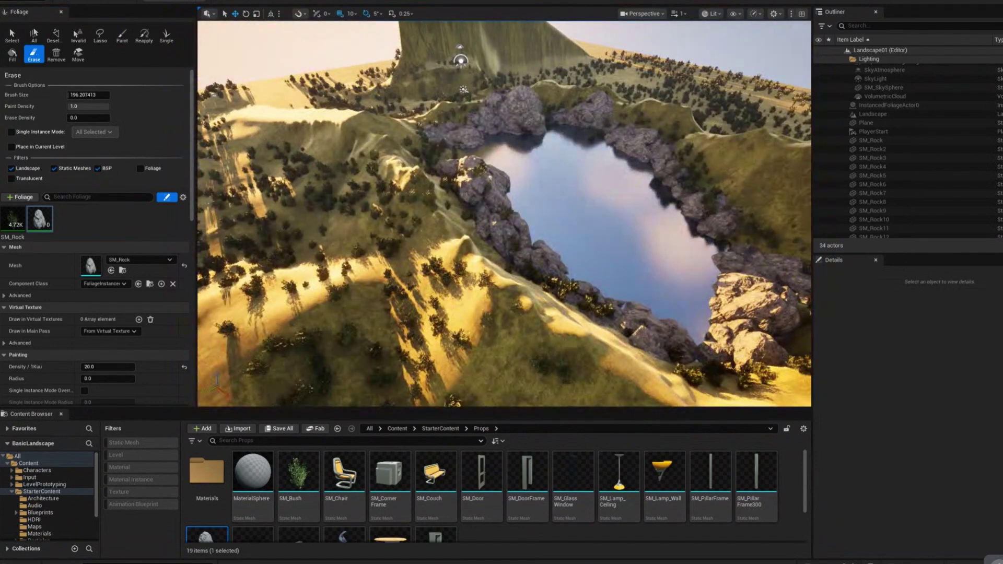
right_click_drag(591, 158, 584, 169)
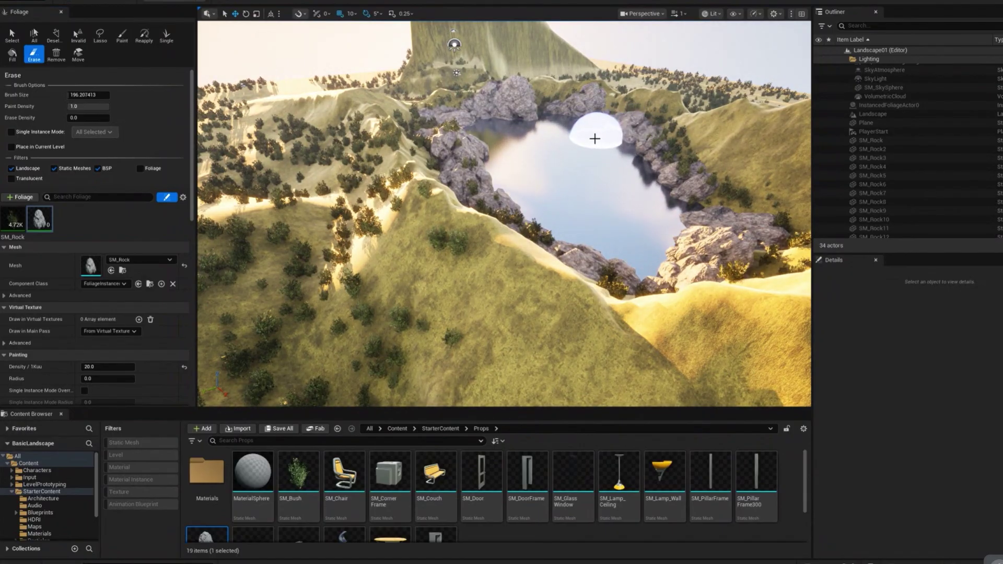
mouse_move(594, 139)
right_mouse_down()
mouse_move(586, 144)
mouse_move(572, 124)
right_mouse_up()
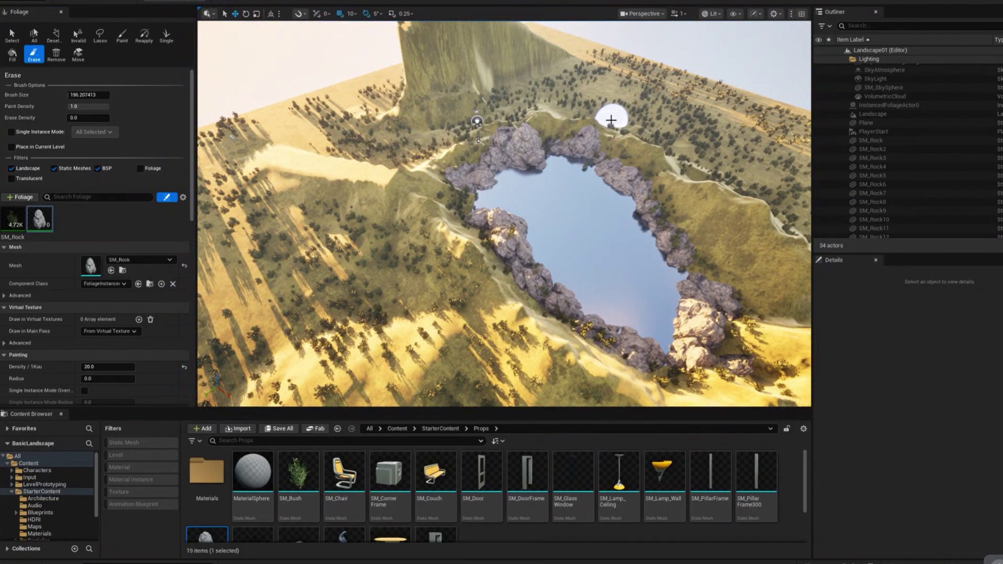
right_click_drag(485, 174, 513, 185)
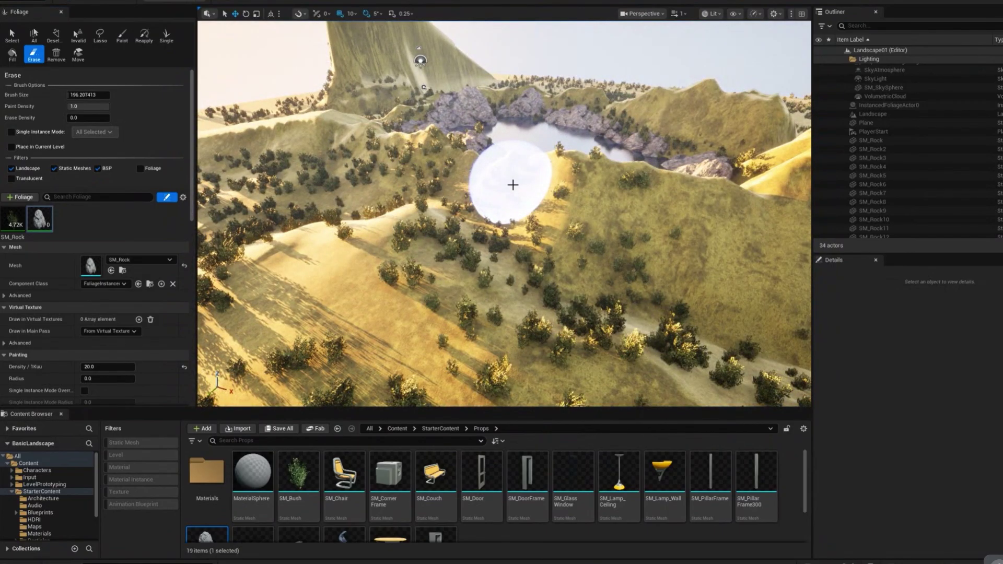
mouse_move(517, 220)
right_mouse_down()
mouse_move(525, 218)
mouse_move(507, 219)
right_mouse_up()
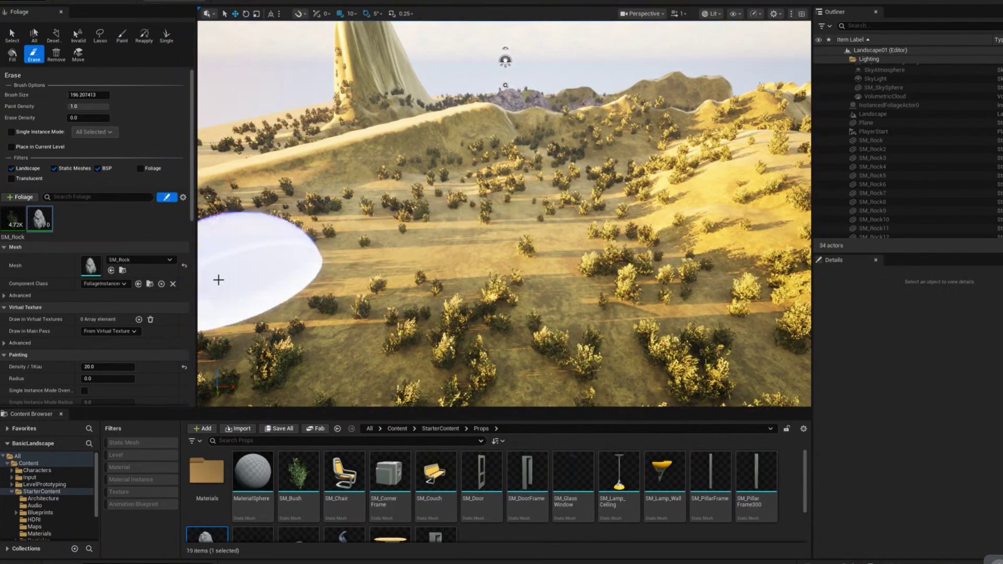
- Set the SM_Rock foliage type's Random Pitch Angle to 359
scroll(69, 347, "down", 4)
scroll(71, 349, "down", 3)
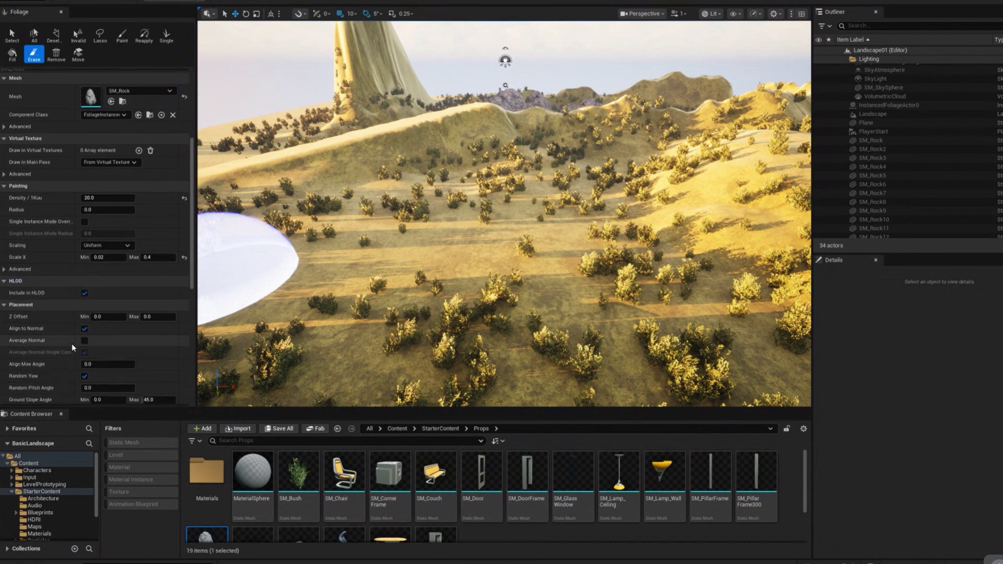
scroll(74, 343, "down", 2)
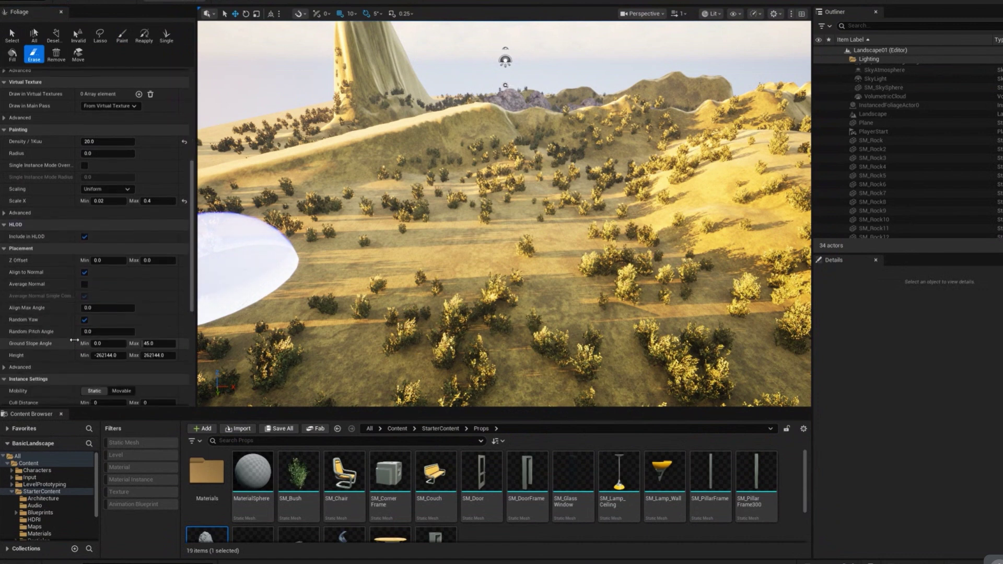
left_click_drag(95, 332, 135, 332)
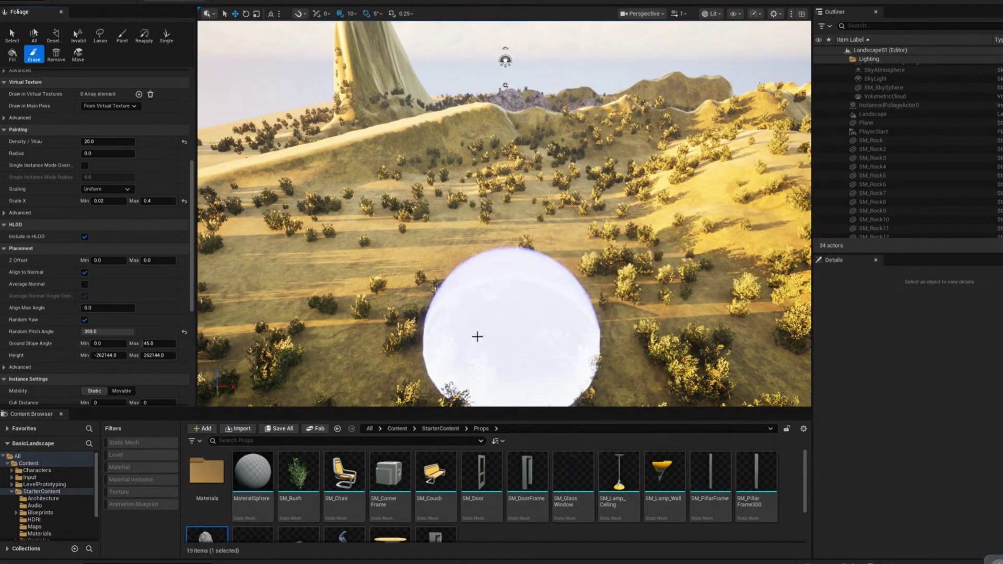
- Try painting SM_Rock instances among the bushes on the plain below the hills, check them up close, and undo the painting
right_click_drag(444, 255, 444, 255)
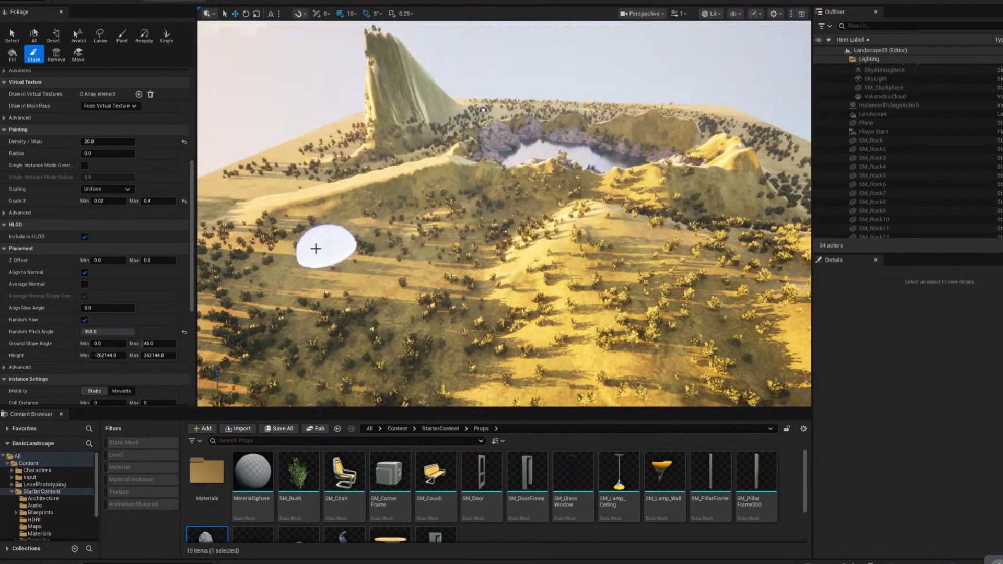
left_click(122, 36)
mouse_move(387, 251)
left_mouse_down()
mouse_move(302, 251)
mouse_move(439, 302)
mouse_move(382, 288)
mouse_move(425, 237)
mouse_move(286, 302)
mouse_move(410, 334)
mouse_move(327, 229)
mouse_move(473, 360)
mouse_move(508, 287)
left_mouse_up()
key("w")
right_click_drag(508, 287, 501, 292)
key("w")
key("a")
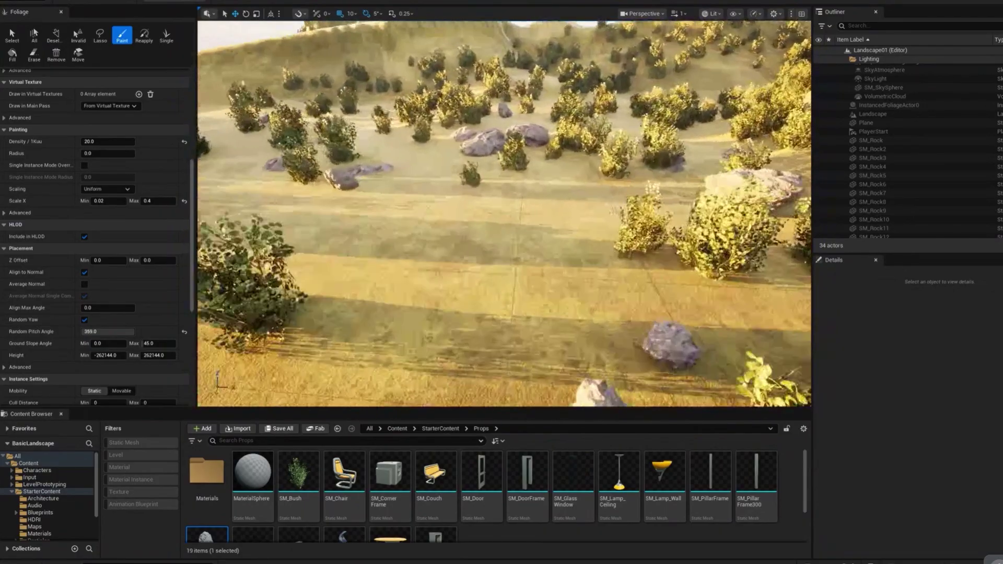
key("w")
right_click_drag(504, 214, 501, 223)
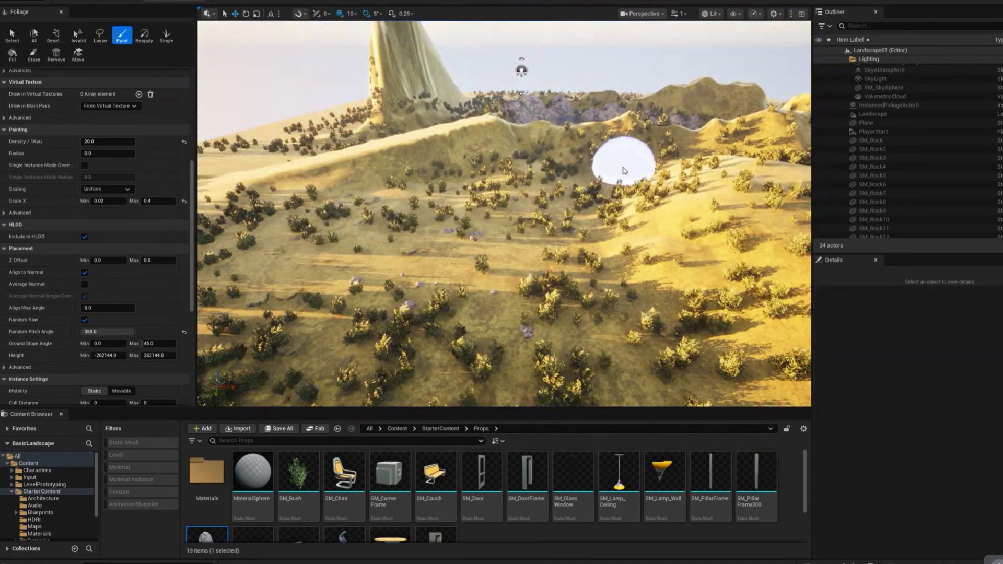
key("ctrl+z")
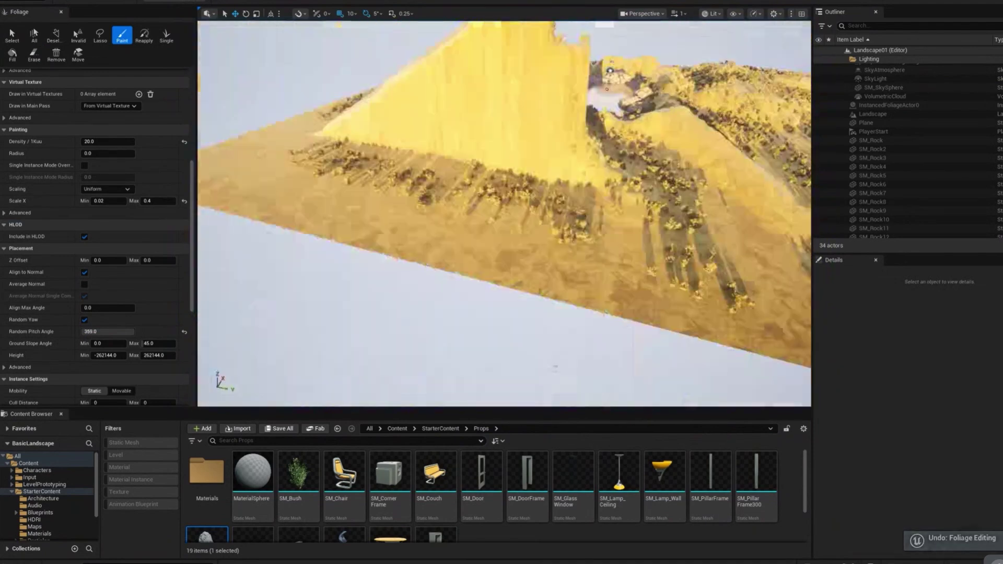
- Try painting SM_Rock instances on the bare plain beside the steep ridge, inspect how they sit on the ground, and undo them
right_click_drag(504, 214, 613, 222)
key("w")
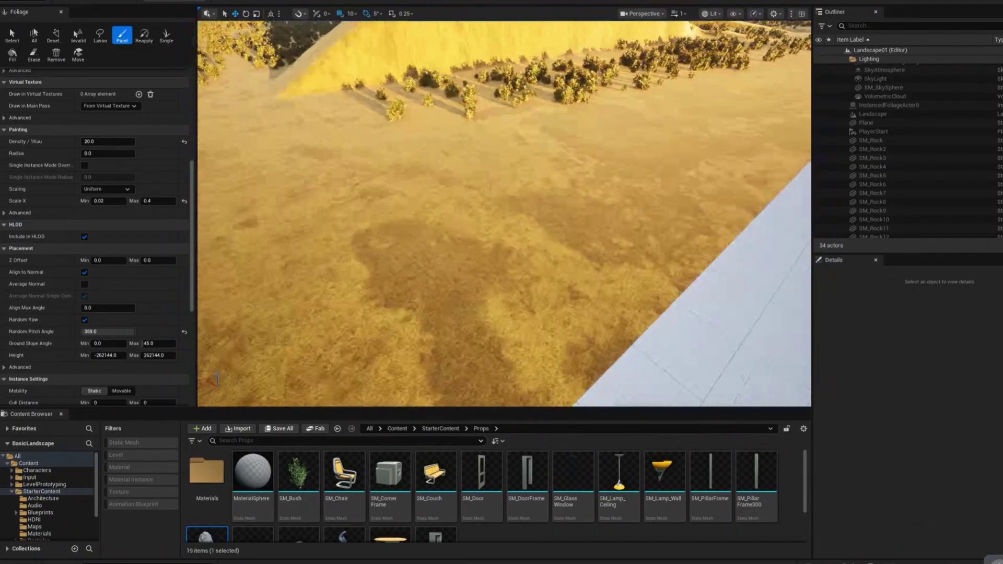
right_click_drag(645, 98, 621, 132)
key("s")
key("w")
key("s")
key("w")
mouse_move(502, 201)
right_mouse_down()
mouse_move(470, 201)
mouse_move(479, 179)
right_mouse_up()
key("w")
key("s")
key("s")
key("w")
key("e")
right_click_drag(598, 211, 601, 212)
key("w")
key("ctrl+z")
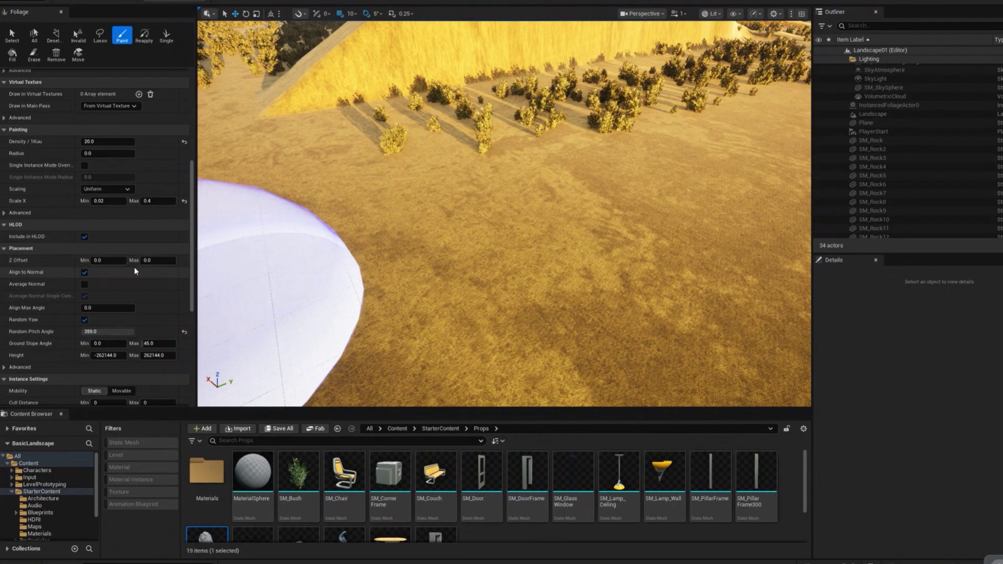
- Set the SM_Rock foliage type's Z Offset to a minimum of -5 and a maximum of -1, undoing the test rocks
left_click(97, 260)
right_click_drag(580, 226, 444, 209)
key("ctrl+z")
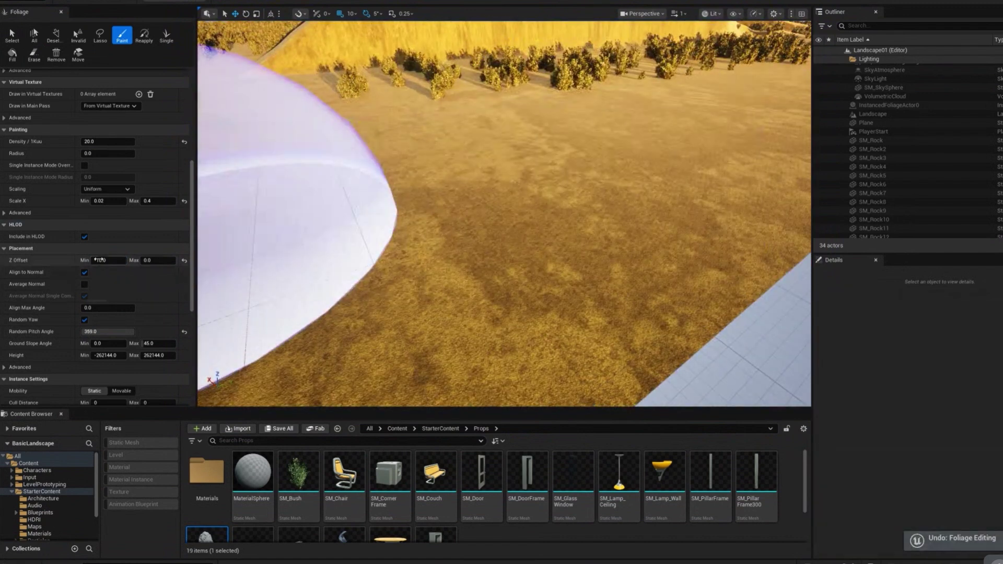
key("ctrl+z")
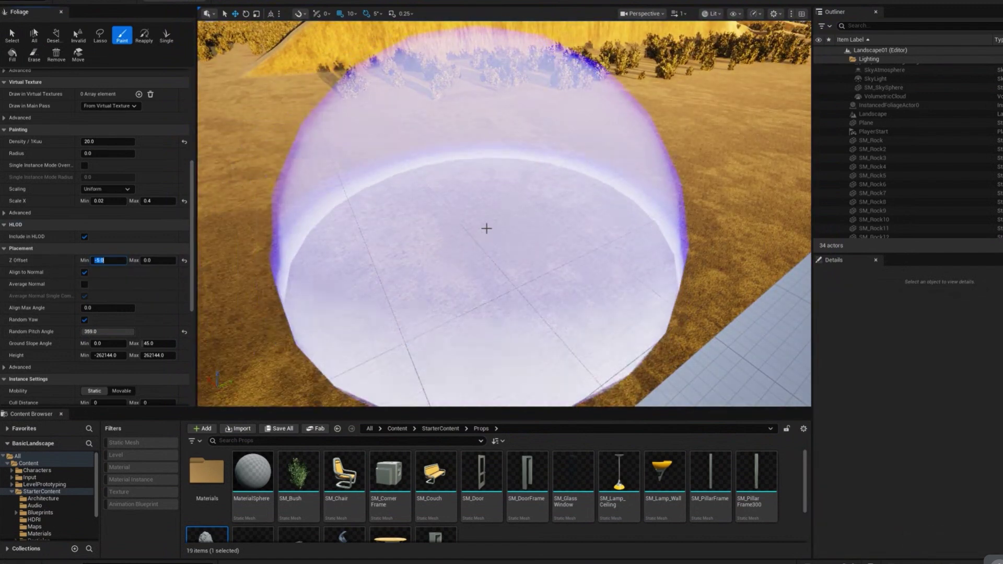
mouse_move(486, 228)
right_mouse_down()
mouse_move(470, 209)
mouse_move(478, 217)
right_mouse_up()
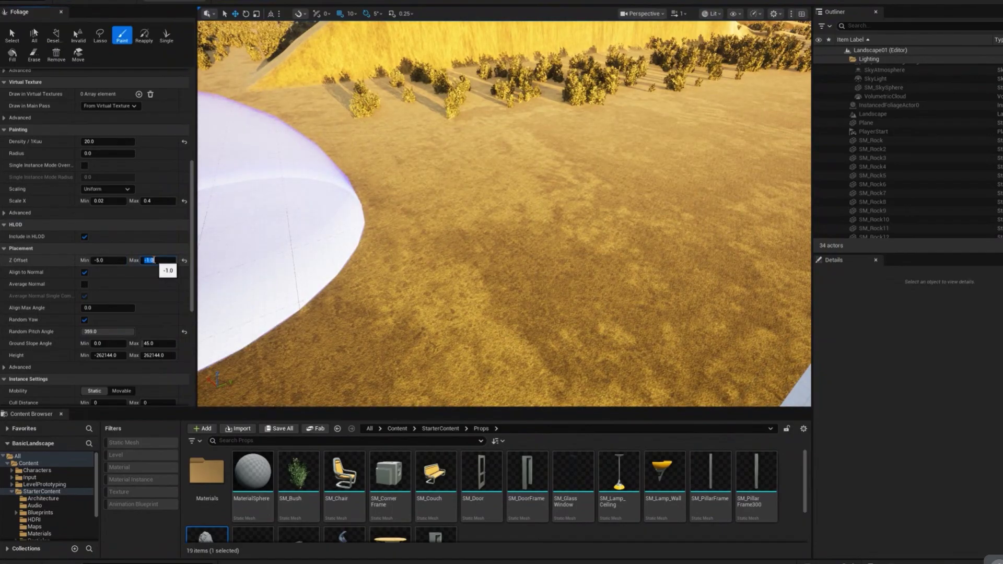
- Paint test rocks on the bare plain by the steep ridge, inspect a large rock's base, and undo them
mouse_move(560, 175)
right_mouse_down()
mouse_move(515, 188)
mouse_move(604, 224)
right_mouse_up()
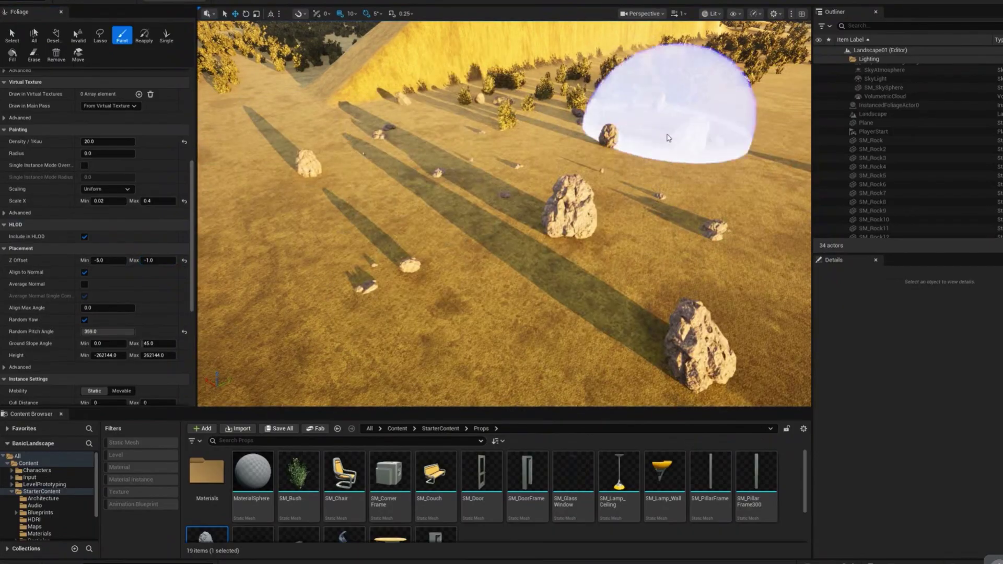
left_click(731, 180)
key("w")
mouse_move(477, 101)
right_mouse_down()
mouse_move(475, 117)
mouse_move(517, 107)
mouse_move(507, 95)
right_mouse_up()
key("ctrl+z")
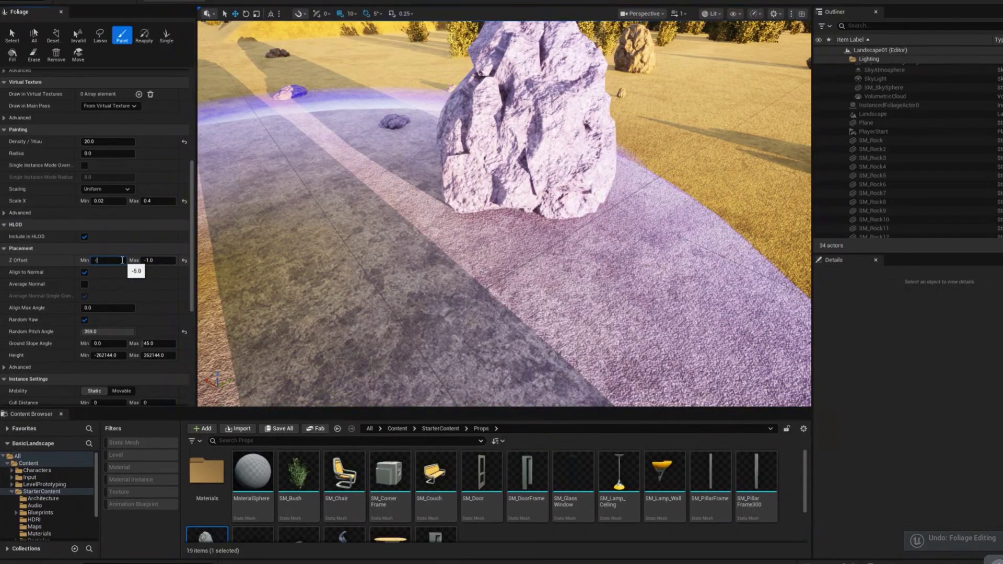
- Set the SM_Rock Z Offset minimum to -50 and paint rocks across the plain beside the steep ridge
key("Return")
scroll(588, 242, "down", 10)
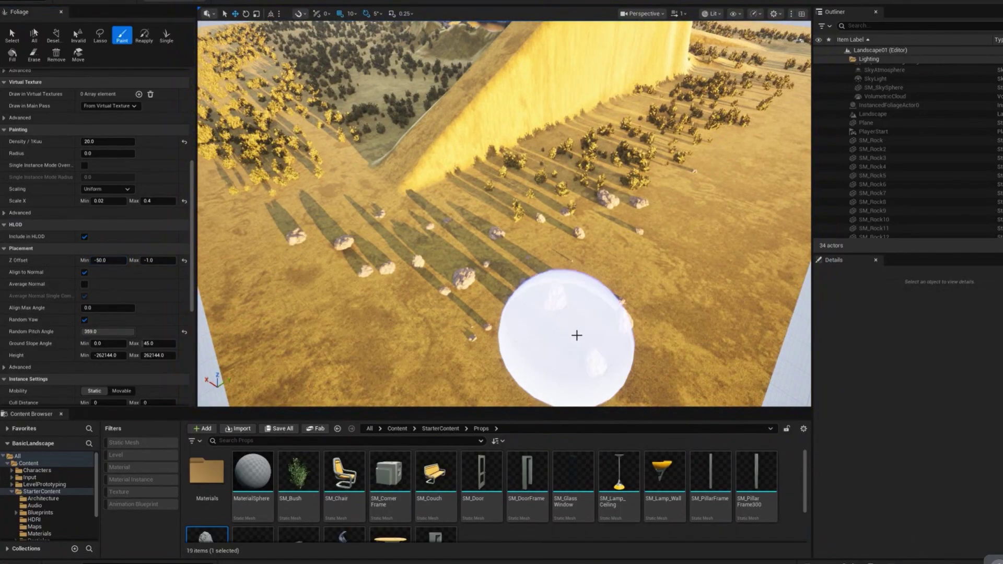
left_click(316, 336)
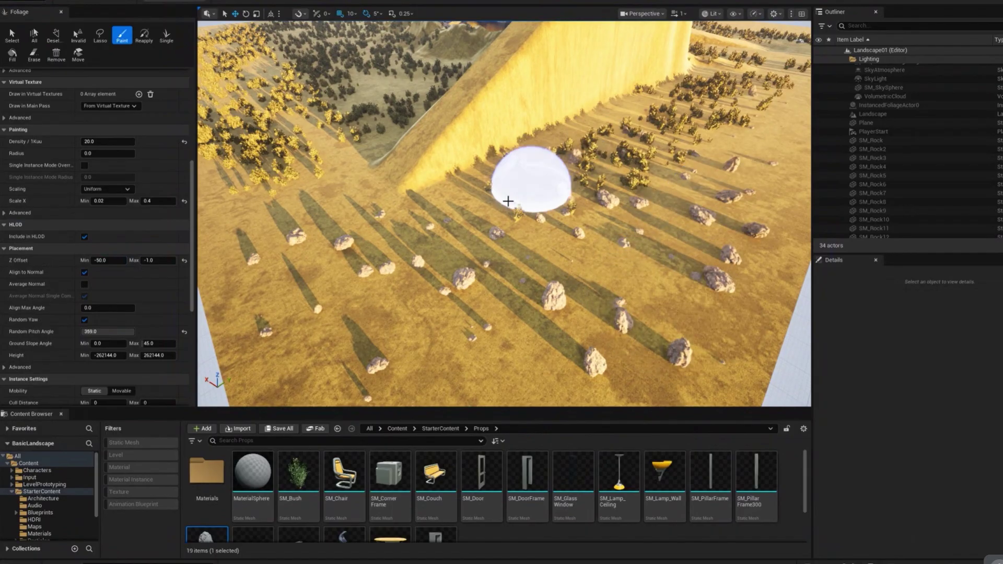
- Paint SM_Rock instances among the bushes on the shaded green ground below the crater
mouse_move(426, 284)
right_mouse_down()
mouse_move(377, 272)
mouse_move(634, 114)
right_mouse_up()
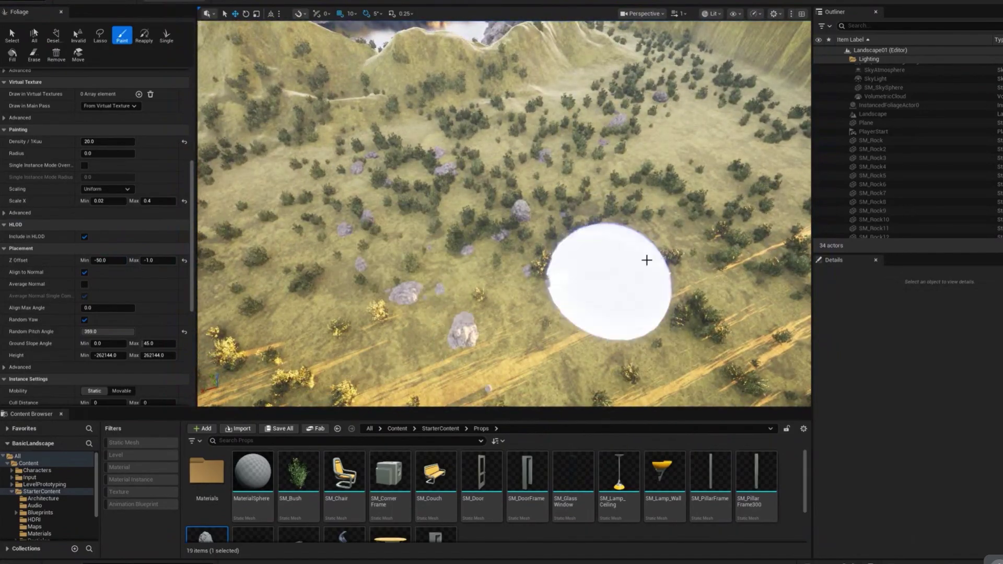
left_click(377, 345)
right_click_drag(454, 286, 448, 282)
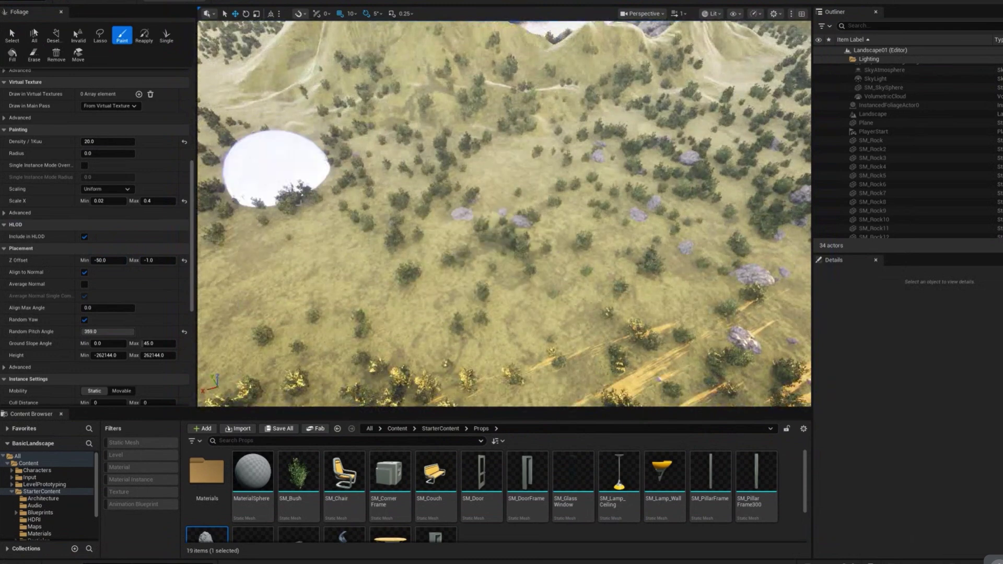
right_click_drag(331, 274, 425, 212)
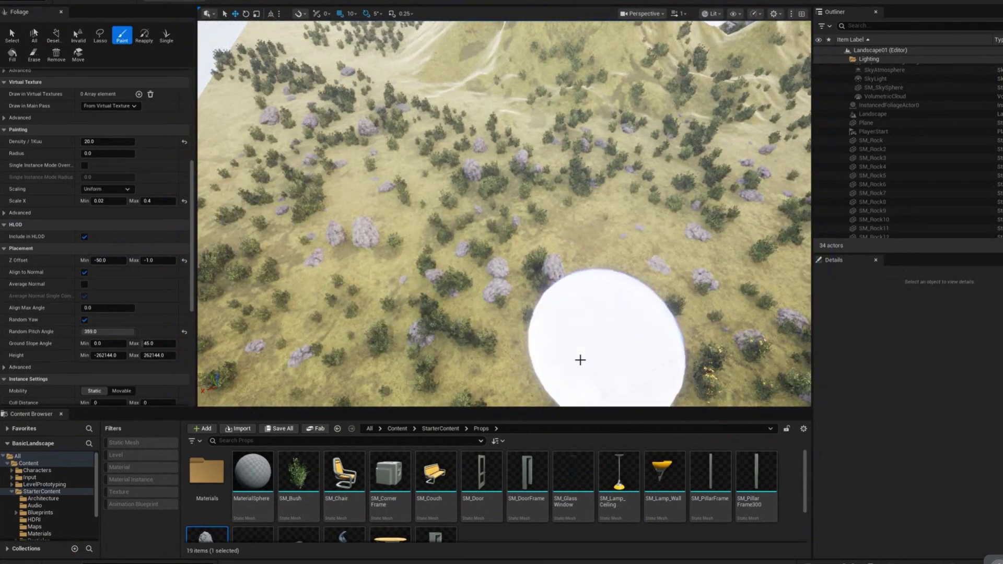
right_click_drag(461, 208, 492, 213)
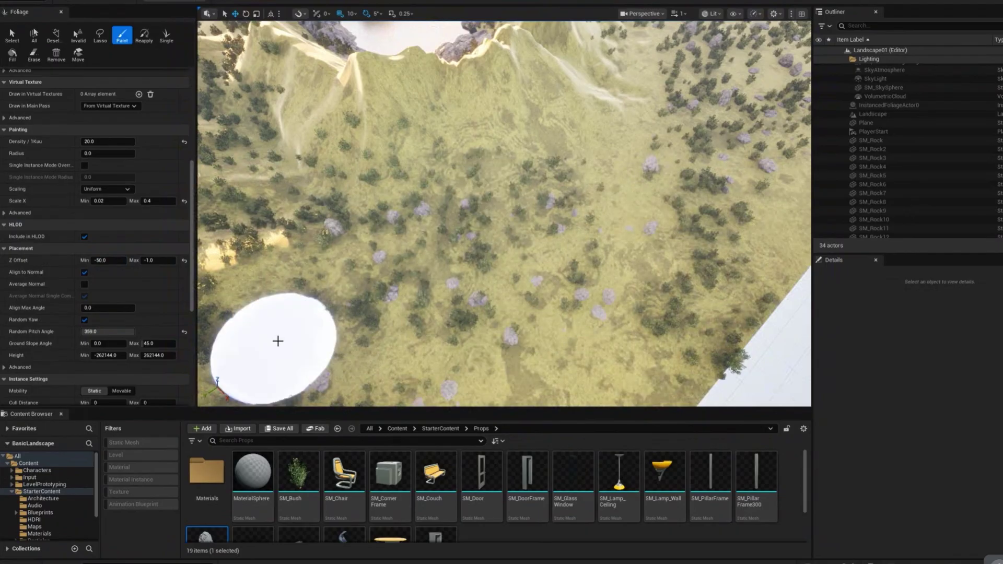
- Paint SM_Rock instances over the bush-covered green ground between the sandy dune and the crater's outer slopes
right_click_drag(586, 307, 591, 303)
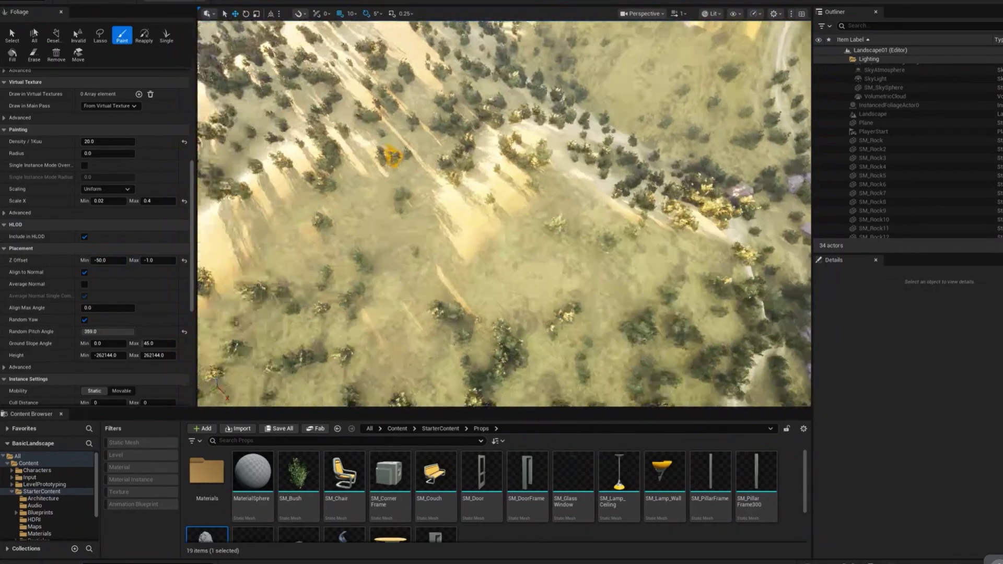
right_click_drag(459, 223, 459, 223)
left_click_drag(599, 322, 658, 275)
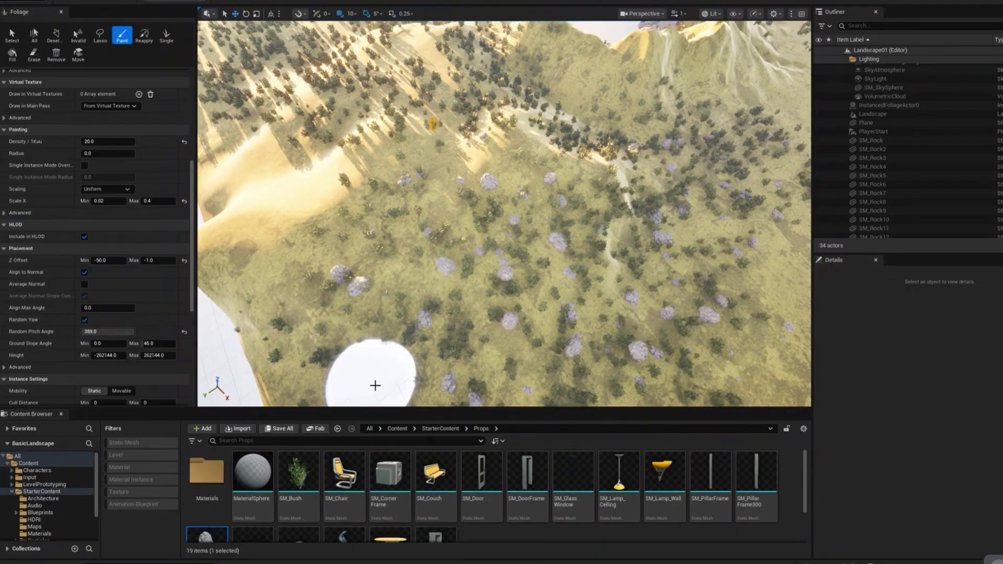
left_click_drag(470, 156, 332, 80)
- Paint SM_Rock instances over the sunlit slopes, the ground around the crater's foot and the plains beside the steep ridge
right_click_drag(497, 322, 463, 242)
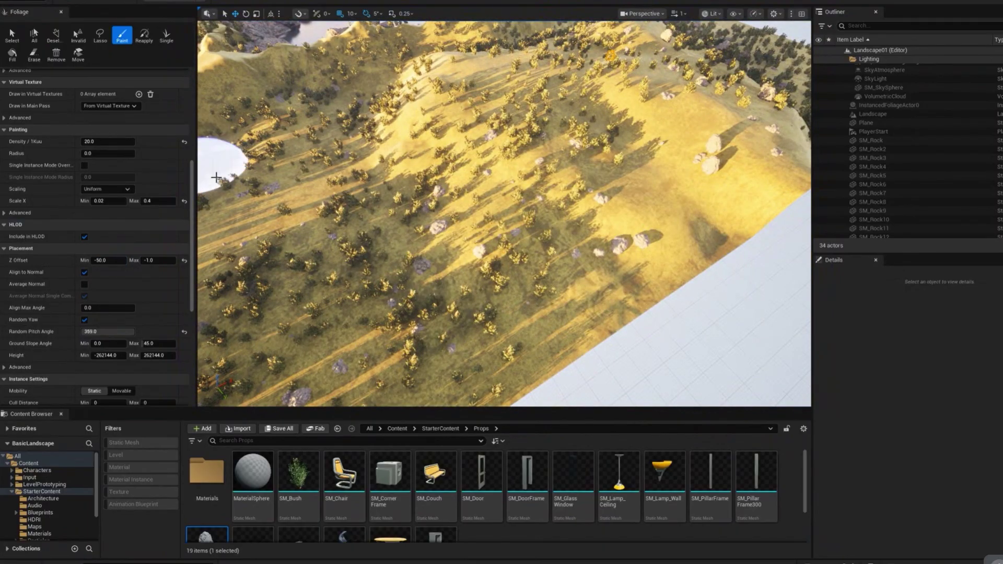
right_click_drag(412, 128, 329, 174)
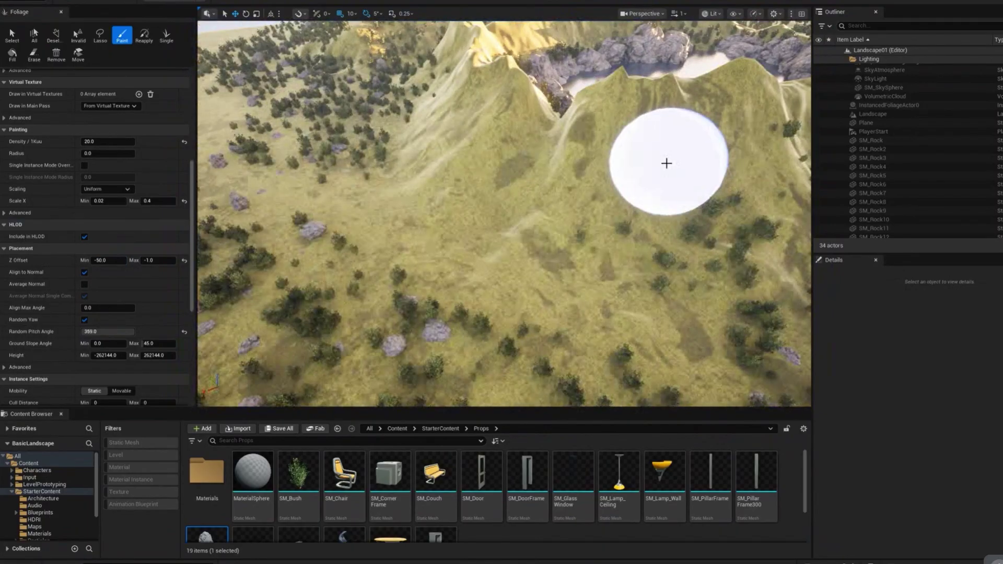
mouse_move(328, 175)
left_mouse_down()
mouse_move(806, 301)
mouse_move(571, 327)
left_mouse_up()
mouse_move(571, 327)
right_mouse_down()
mouse_move(550, 307)
mouse_move(522, 334)
mouse_move(501, 314)
mouse_move(772, 264)
right_mouse_up()
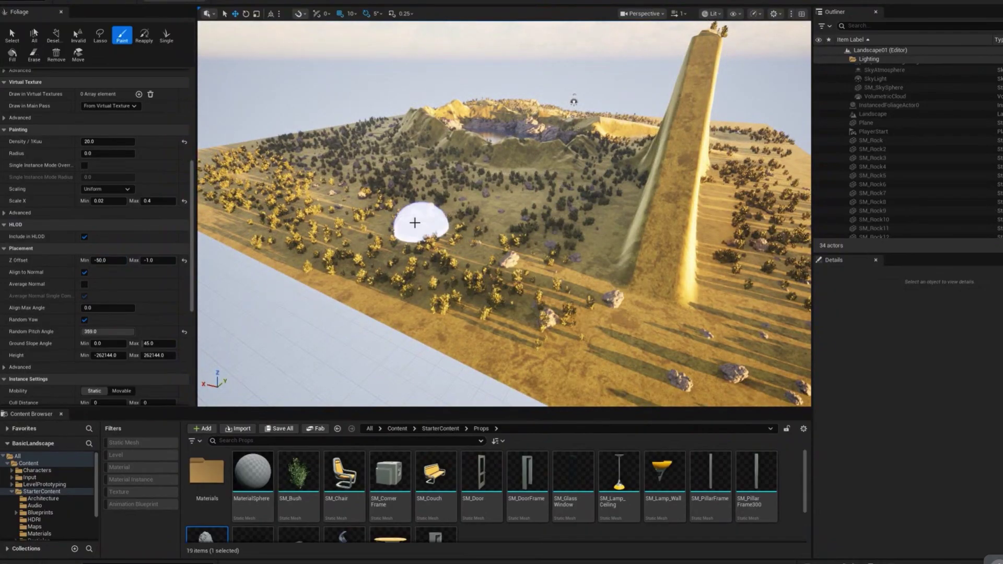
mouse_move(633, 351)
right_mouse_down()
mouse_move(658, 345)
mouse_move(648, 348)
right_mouse_up()
mouse_move(707, 233)
right_mouse_down()
mouse_move(674, 250)
mouse_move(649, 241)
mouse_move(609, 256)
mouse_move(524, 237)
right_mouse_up()
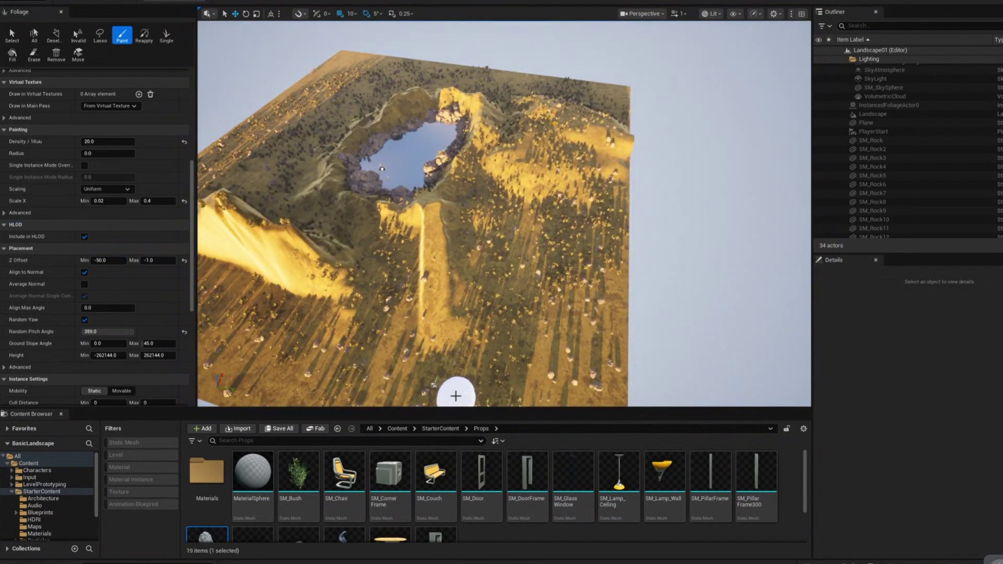
- Leave Foliage mode and examine the rocks and bushes across the landscape and crater lake, including in full screen
mouse_move(380, 157)
left_mouse_down("alt")
mouse_move(410, 209)
mouse_move(511, 280)
left_mouse_up("alt")
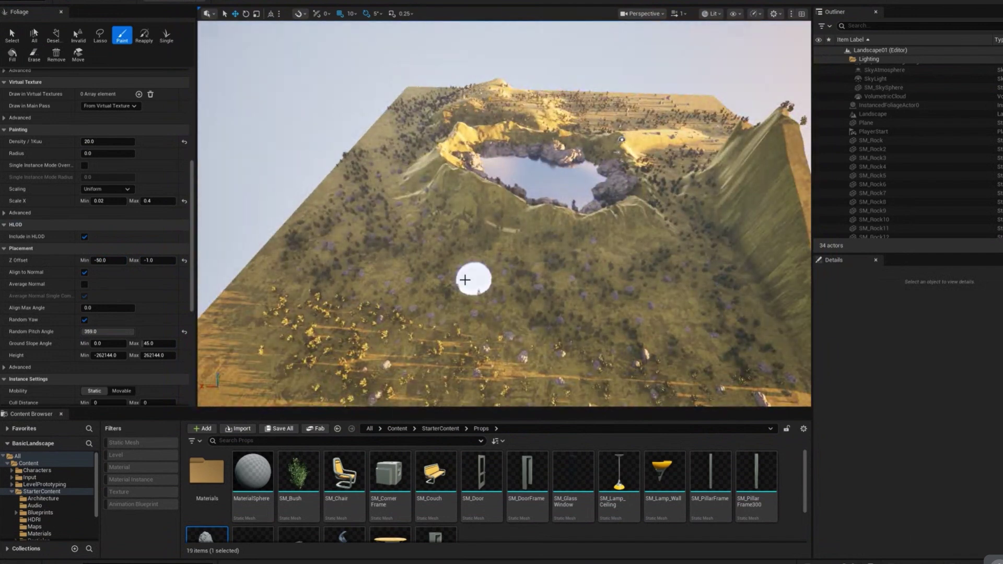
mouse_move(427, 135)
left_mouse_down("alt")
mouse_move(384, 180)
mouse_move(377, 173)
left_mouse_up("alt")
scroll(437, 137, "up", 5)
left_click_drag(437, 136, 340, 104, "alt")
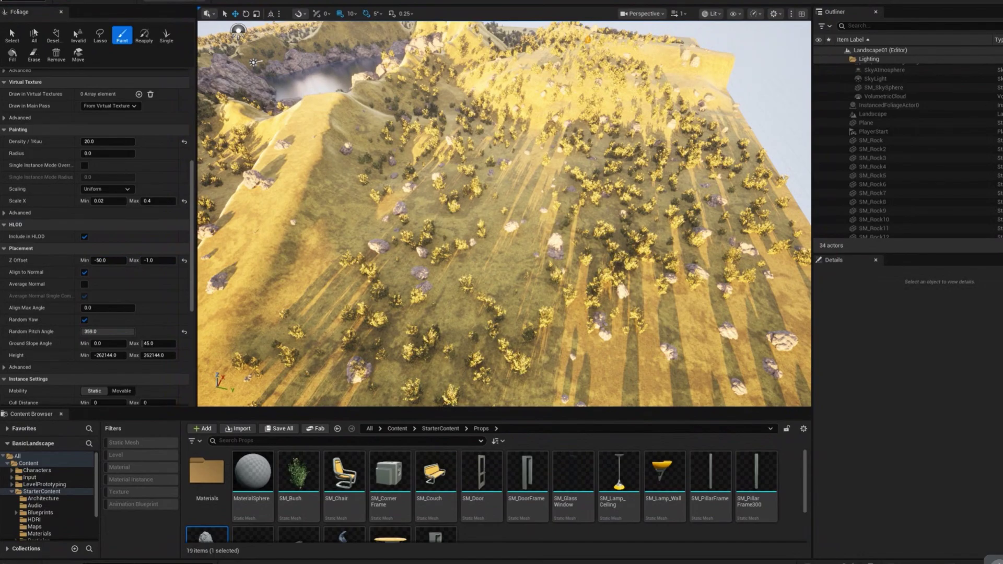
left_click(60, 11)
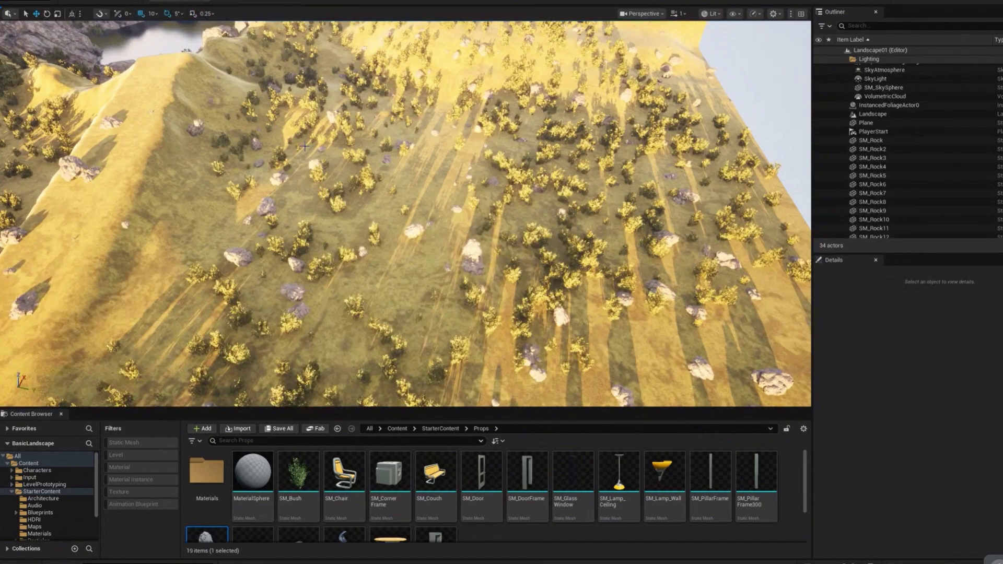
key("F11")
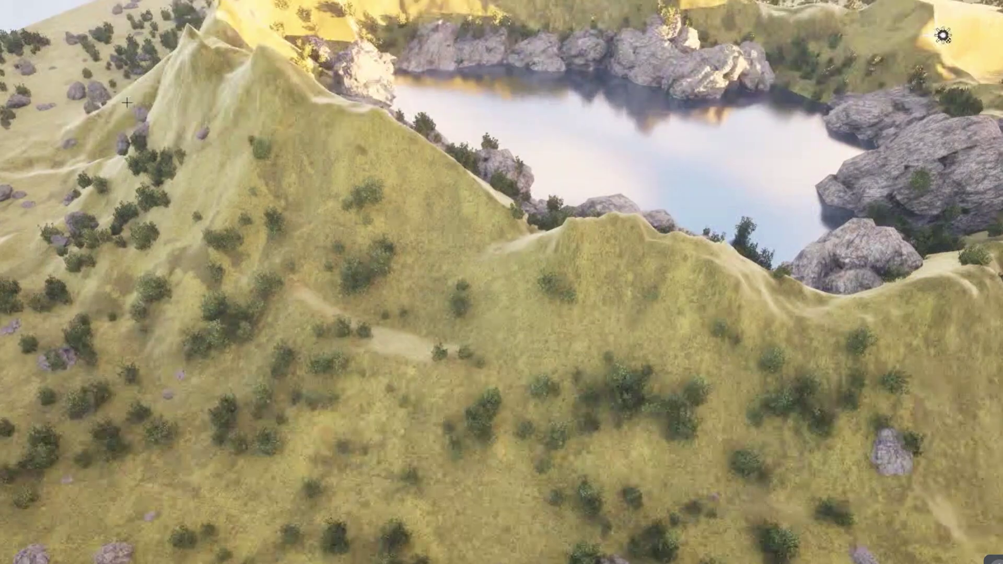
right_click_drag(127, 102, 349, 187)
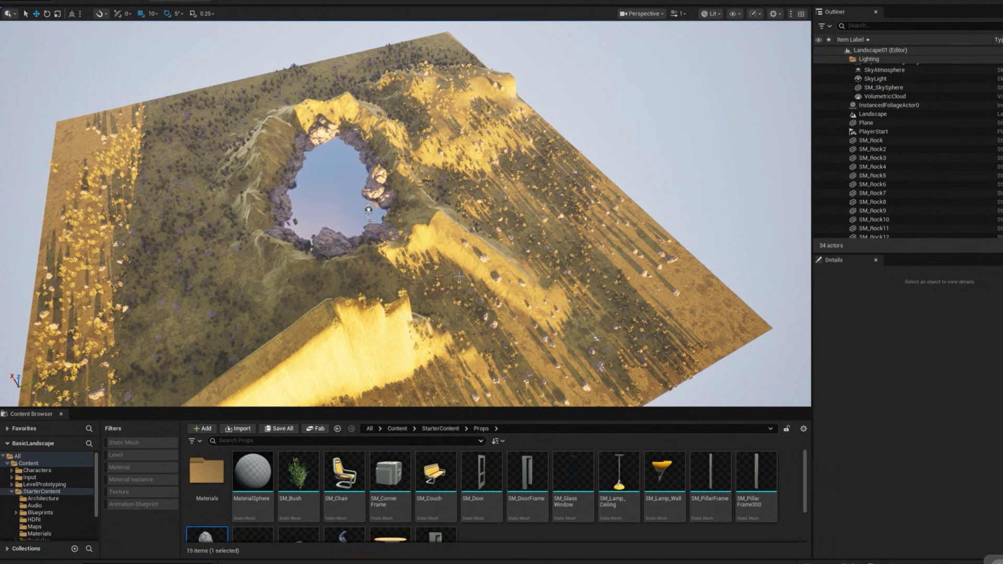
right_click_drag(435, 235, 422, 287)
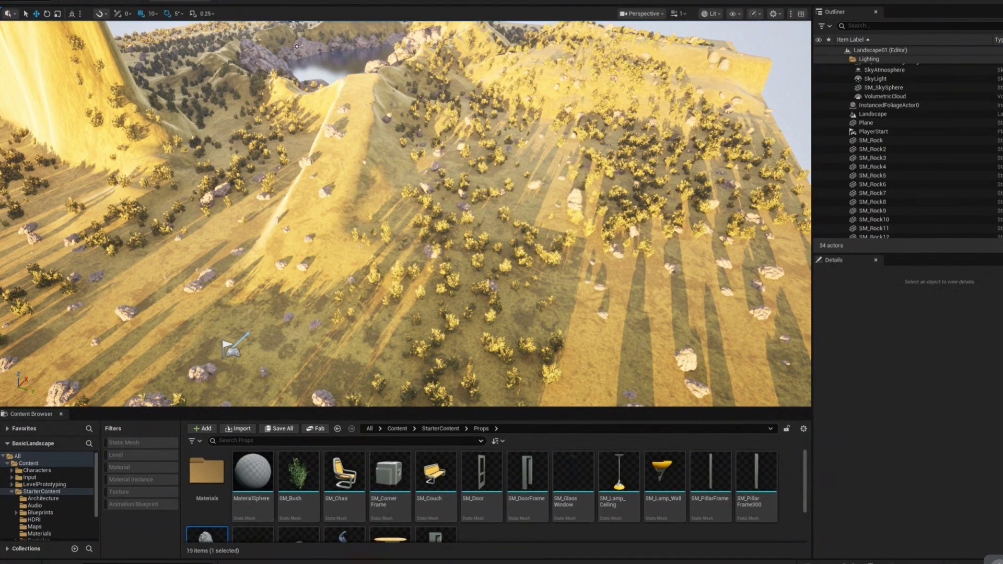
mouse_move(405, 214)
right_mouse_down()
mouse_move(424, 216)
mouse_move(408, 217)
right_mouse_up()
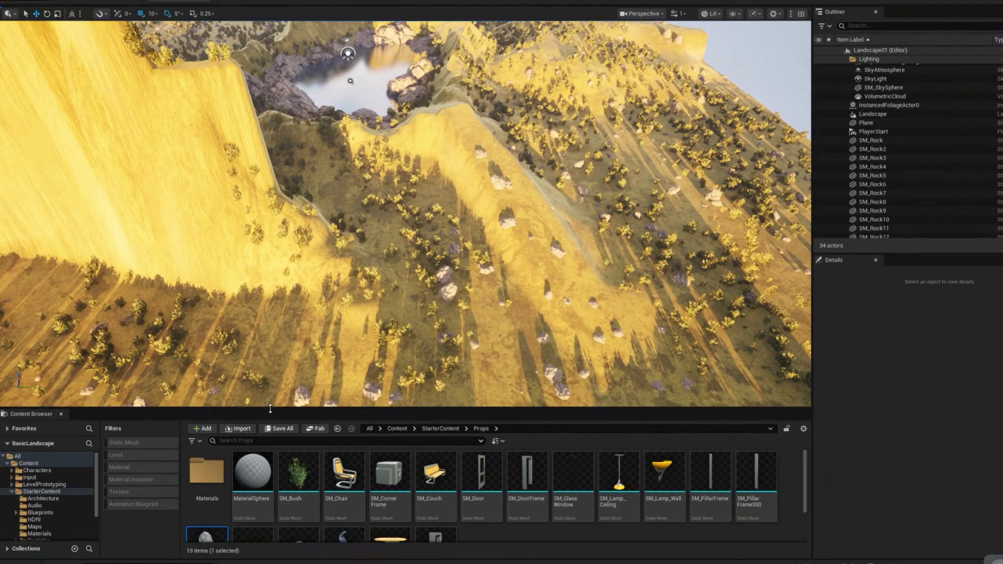
- Enlarge the Content Browser, and reopen Foliage mode with SM_Rock selected to review its Painting and Placement settings
left_click_drag(270, 409, 269, 363)
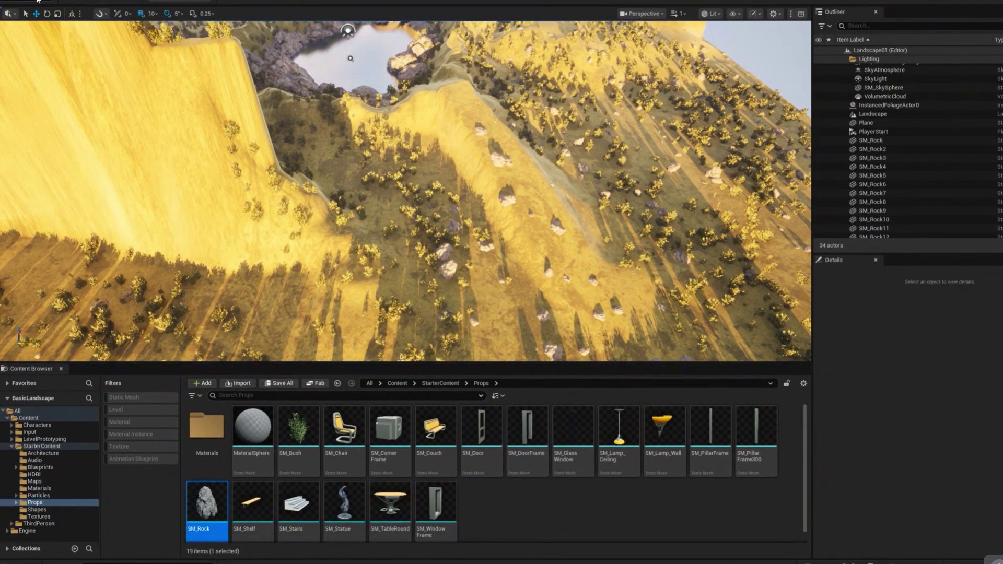
left_click(10, 14)
left_click(24, 29)
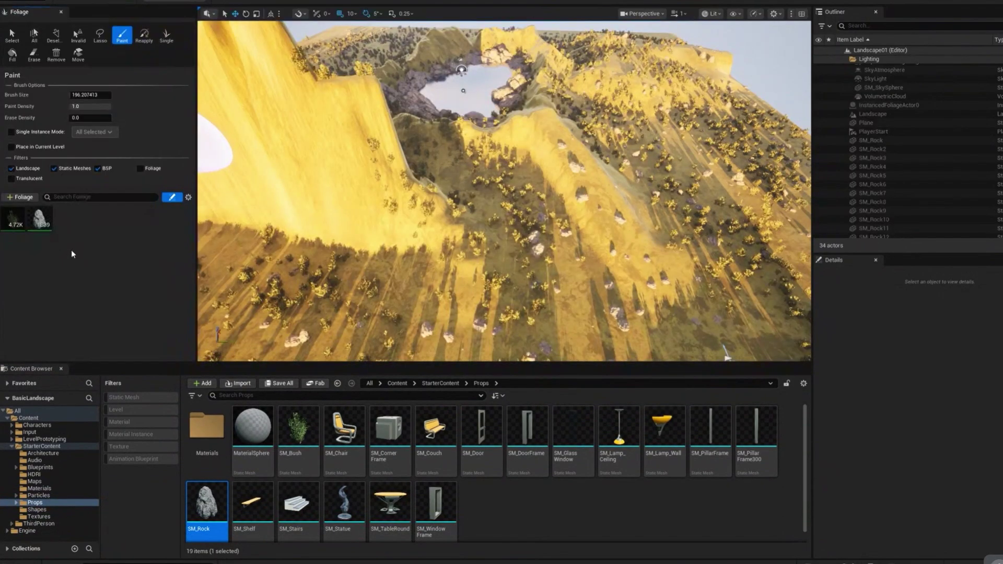
left_click(40, 218)
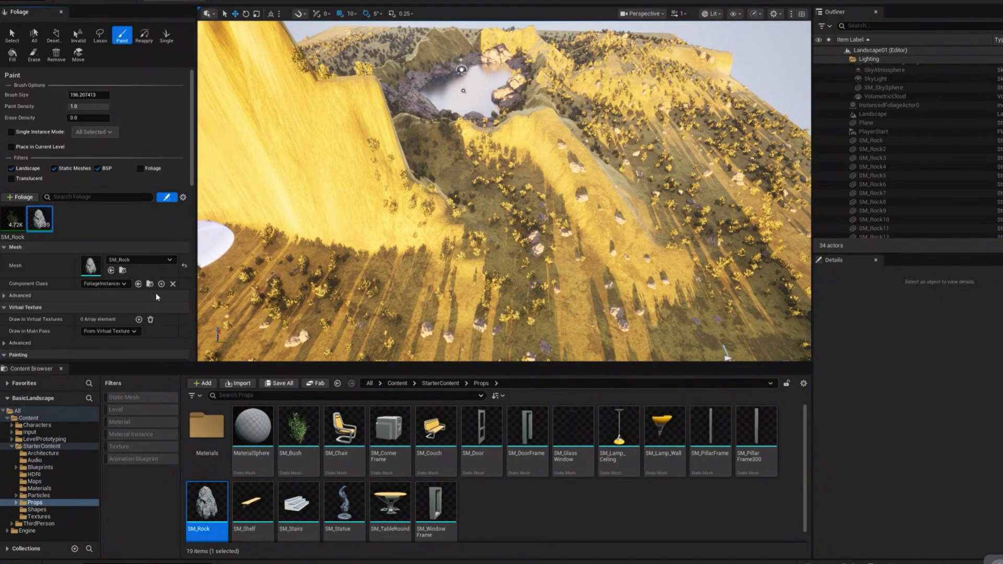
scroll(136, 273, "down", 6)
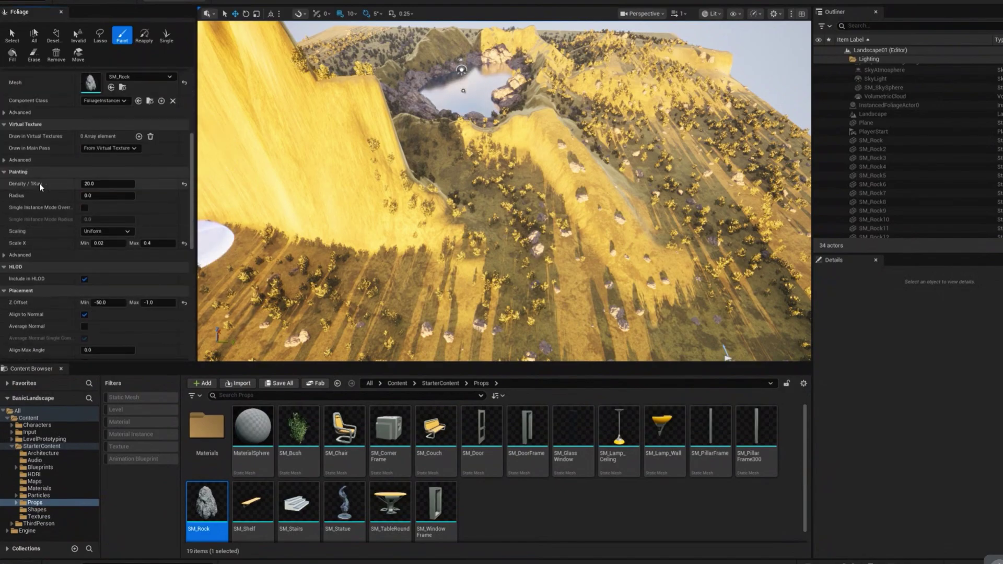
scroll(53, 196, "down", 2)
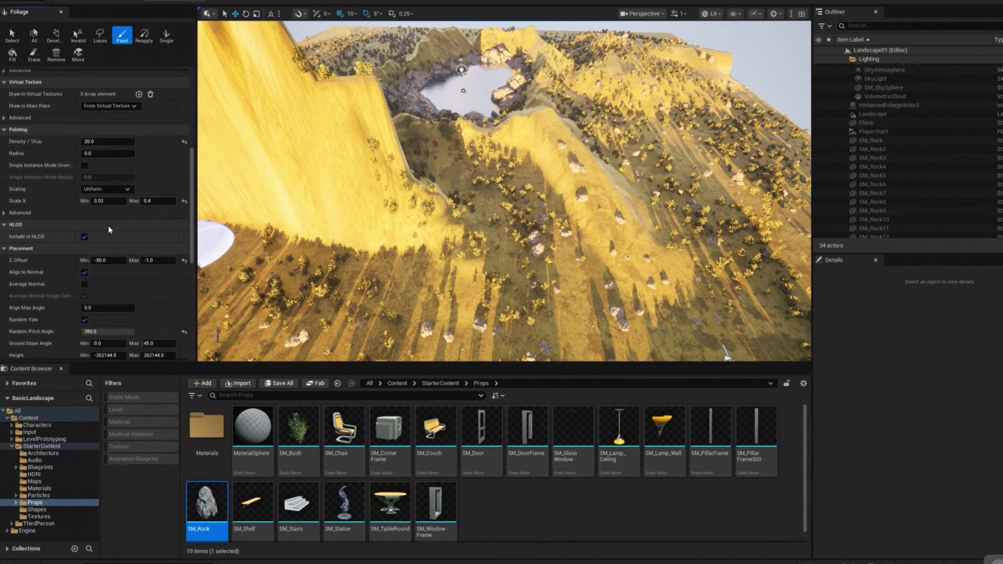
- Set SM_Rock's Scale X range to a minimum of 0.5 and a maximum of 1.2
left_click(107, 201)
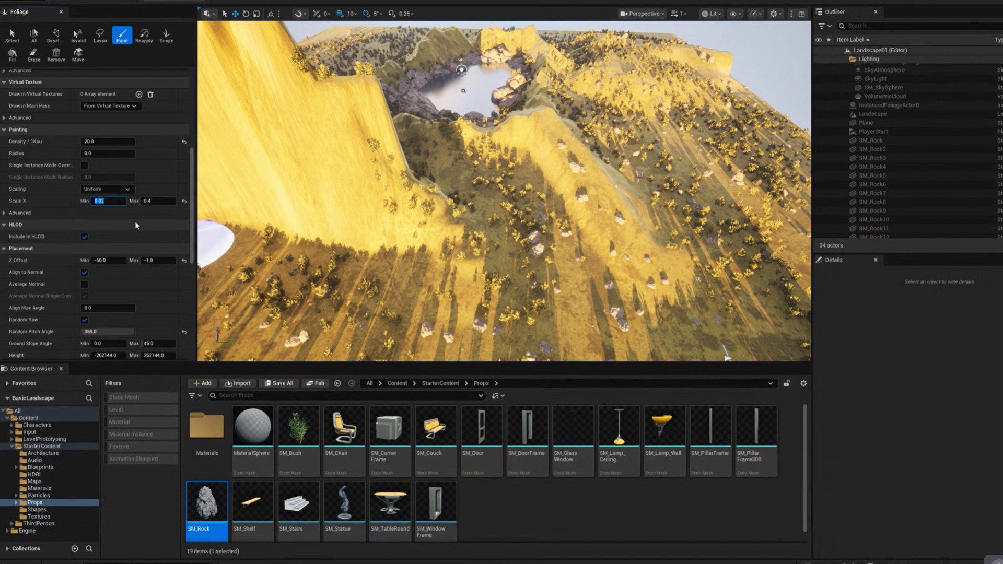
type("0.5")
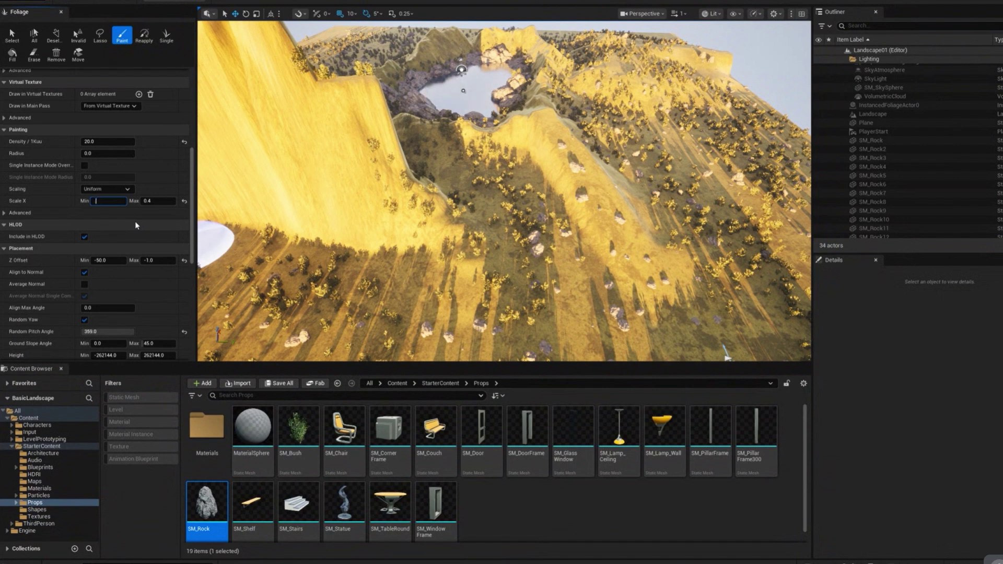
key("Tab")
right_click_drag(644, 260, 631, 214)
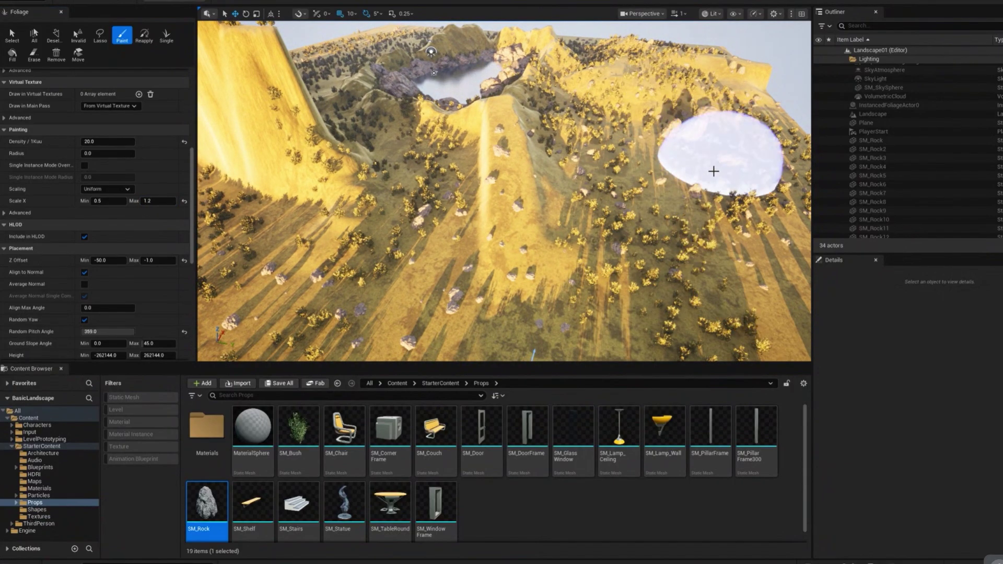
mouse_move(633, 228)
right_mouse_down()
mouse_move(679, 225)
mouse_move(626, 219)
mouse_move(637, 313)
right_mouse_up()
mouse_move(549, 240)
right_mouse_down()
mouse_move(486, 172)
mouse_move(471, 240)
right_mouse_up()
mouse_move(387, 269)
right_mouse_down()
mouse_move(365, 235)
mouse_move(387, 248)
mouse_move(387, 277)
right_mouse_up()
- Set SM_Rock's Scale X range to 0.71 minimum and 1.894696 maximum, and paint large rocks on the green plain outside the crater
left_click_drag(97, 200, 100, 201)
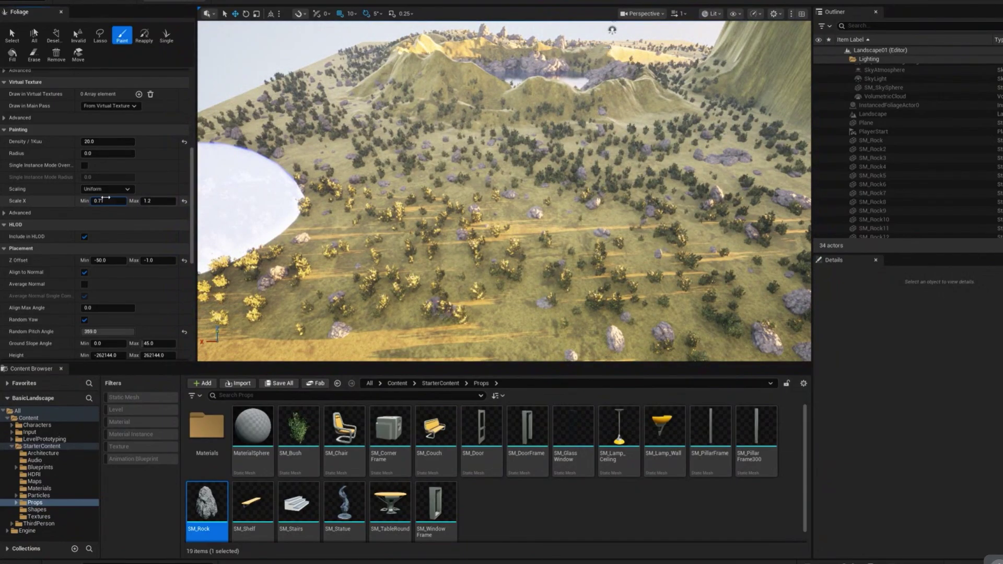
left_click_drag(156, 201, 161, 201)
left_click_drag(460, 253, 470, 226)
mouse_move(470, 226)
right_mouse_down()
mouse_move(377, 238)
mouse_move(374, 227)
mouse_move(412, 219)
mouse_move(429, 240)
right_mouse_up()
left_click(577, 284)
left_click(430, 241)
left_click(329, 148)
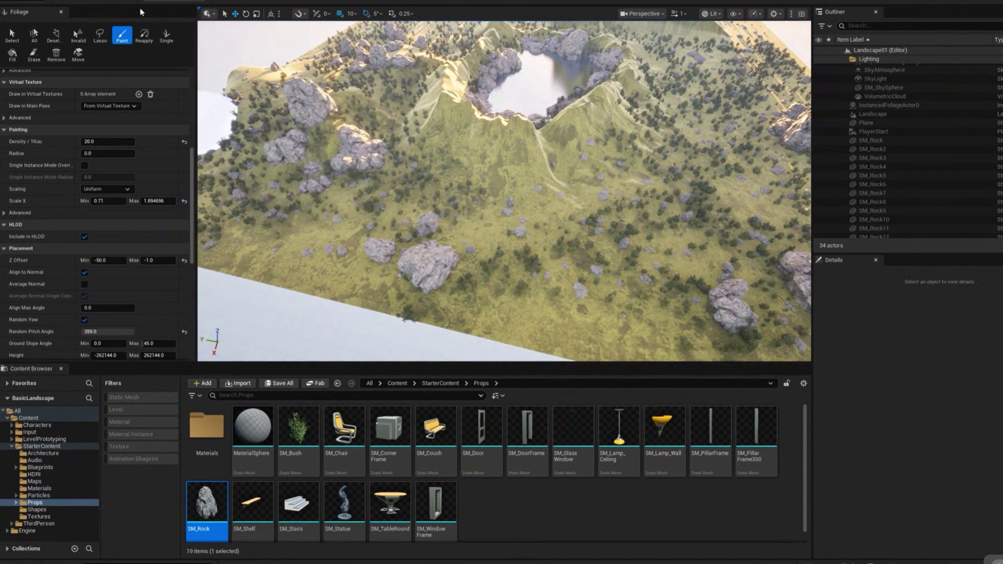
- Examine the large rocks from above, and play-test the level briefly with the third-person character
right_click_drag(385, 214, 463, 222)
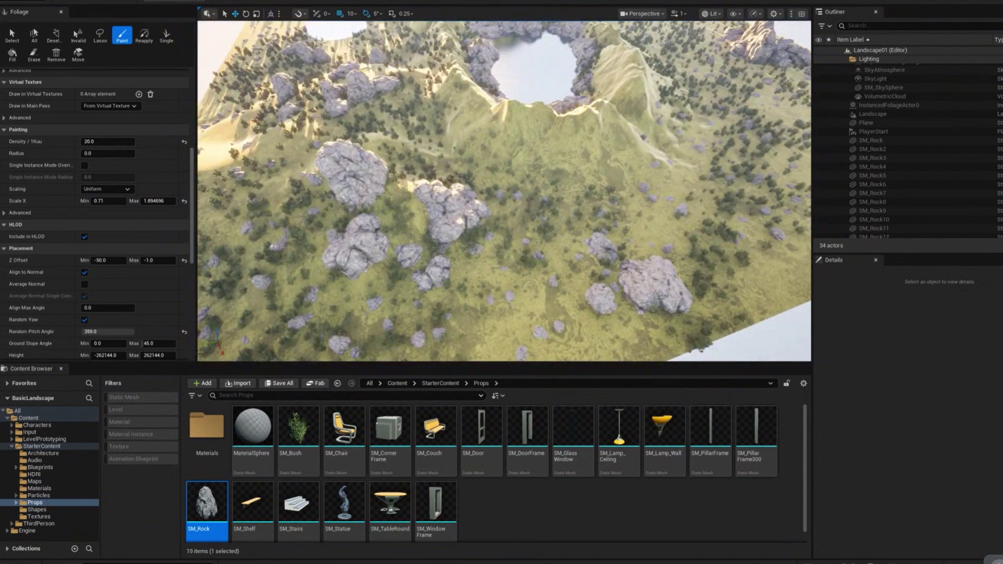
left_click(152, 1)
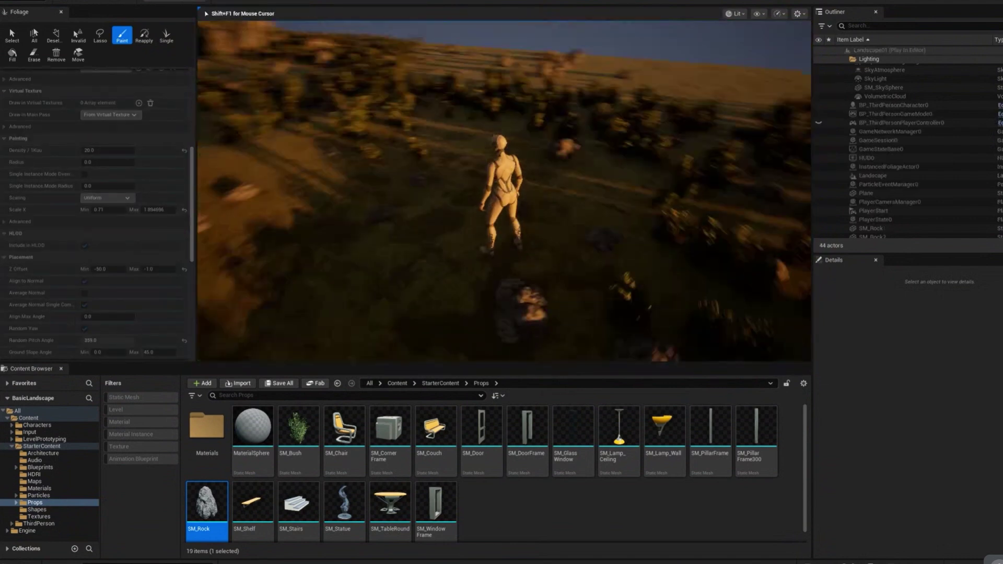
key("Escape")
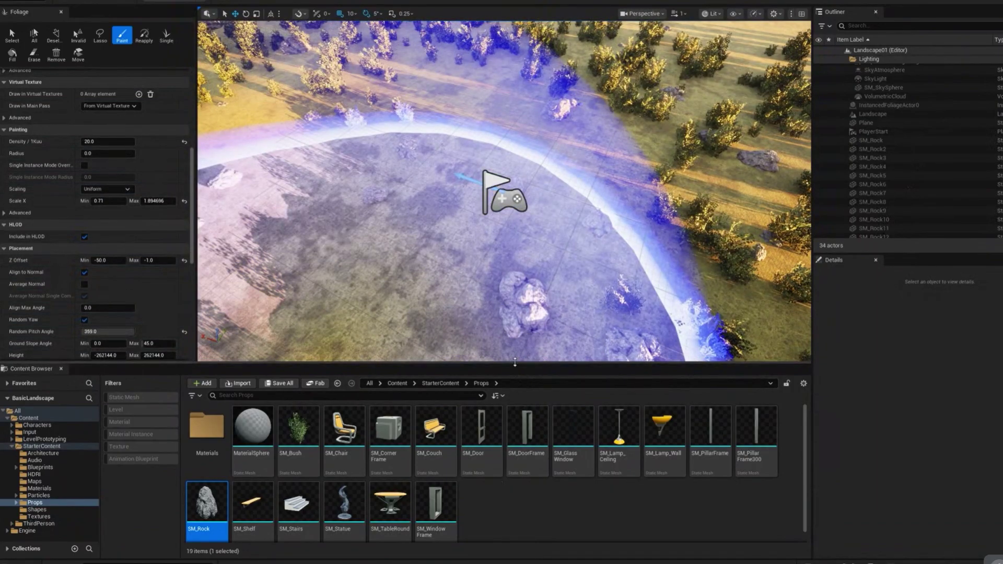
- Enlarge the viewport by shrinking the Content Browser and Outliner, and examine the painted rocks across the plain and around the crater lake
left_click_drag(507, 362, 507, 418)
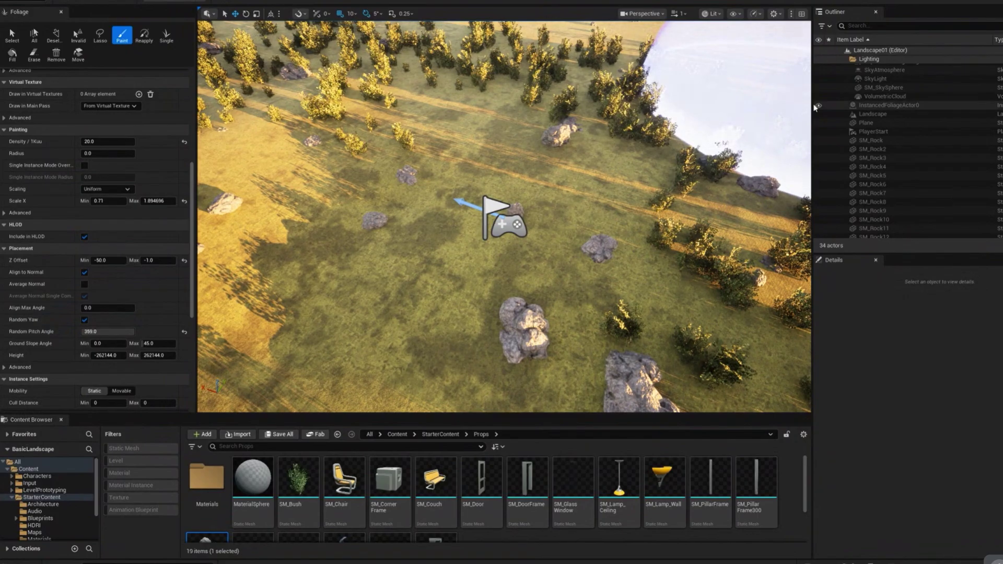
left_click_drag(812, 104, 913, 104)
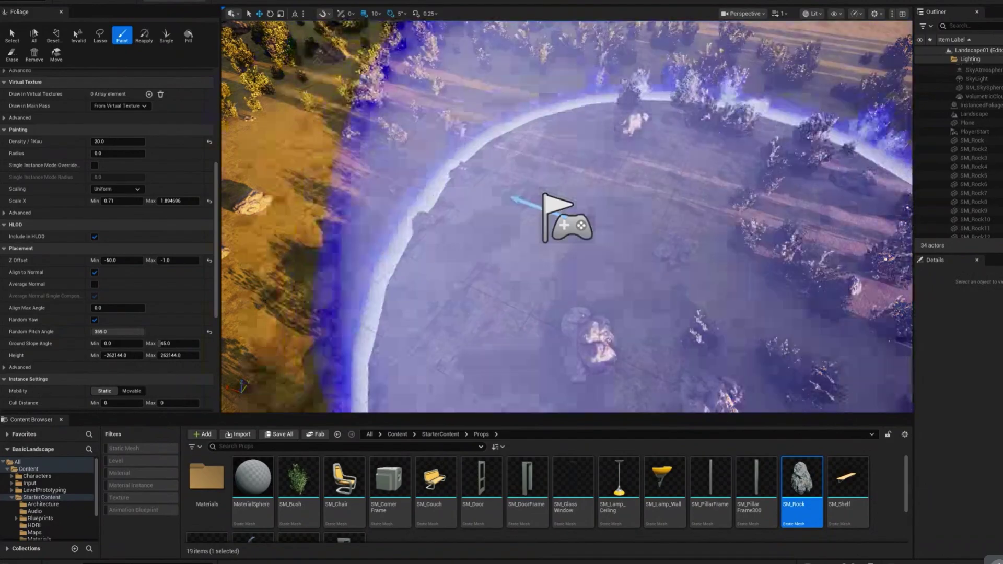
key("s")
right_click_drag(667, 197, 667, 196)
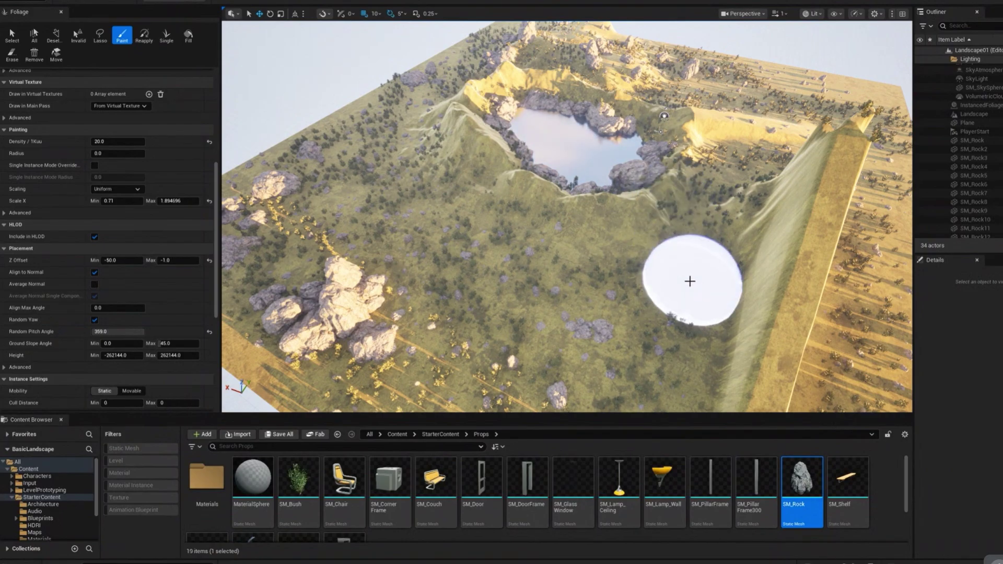
right_click_drag(683, 283, 686, 287)
key("w")
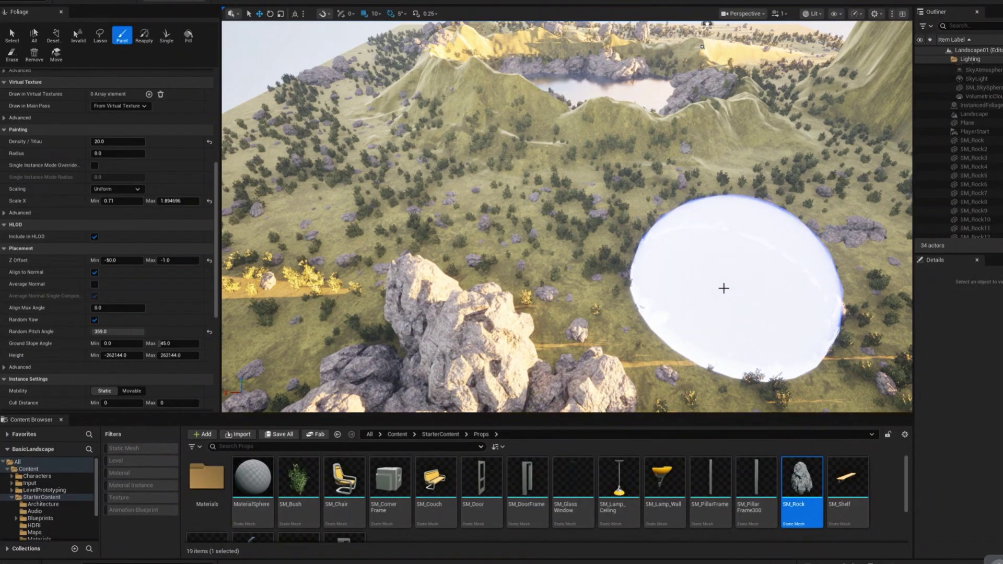
key("w")
mouse_move(531, 214)
right_mouse_down()
mouse_move(569, 298)
mouse_move(570, 246)
right_mouse_up()
key("w")
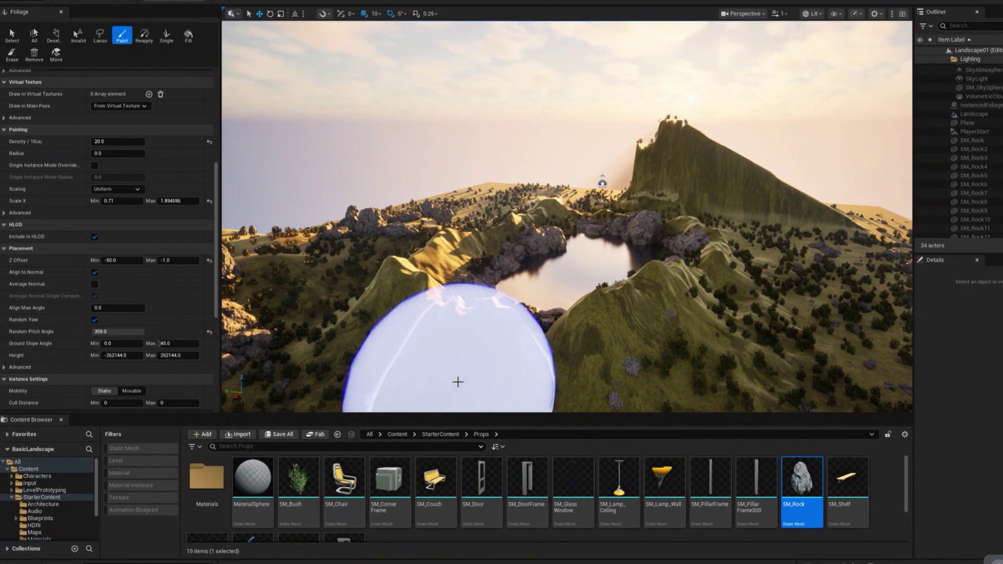
- Switch the foliage brush to erasing over the crater lake
key("shift")
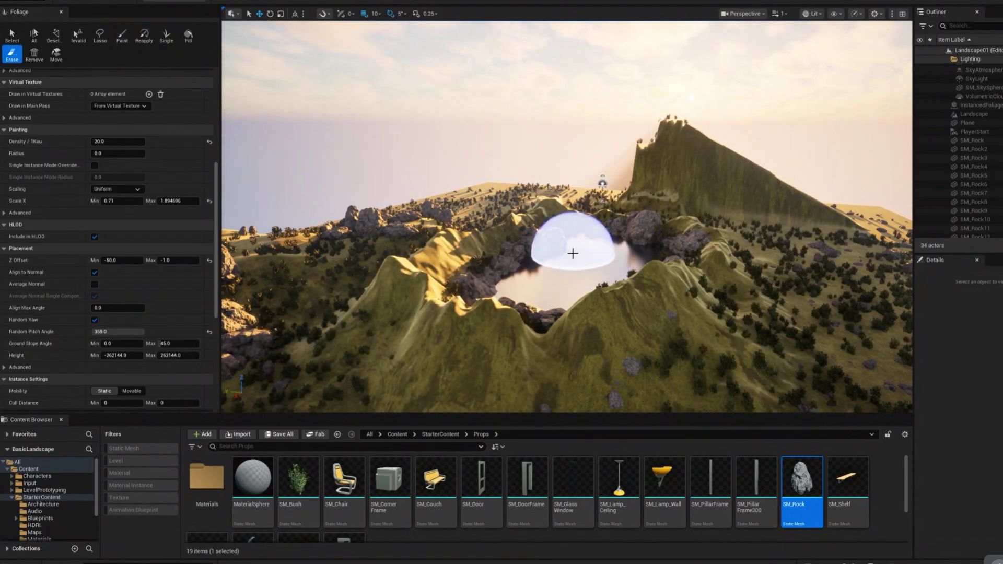